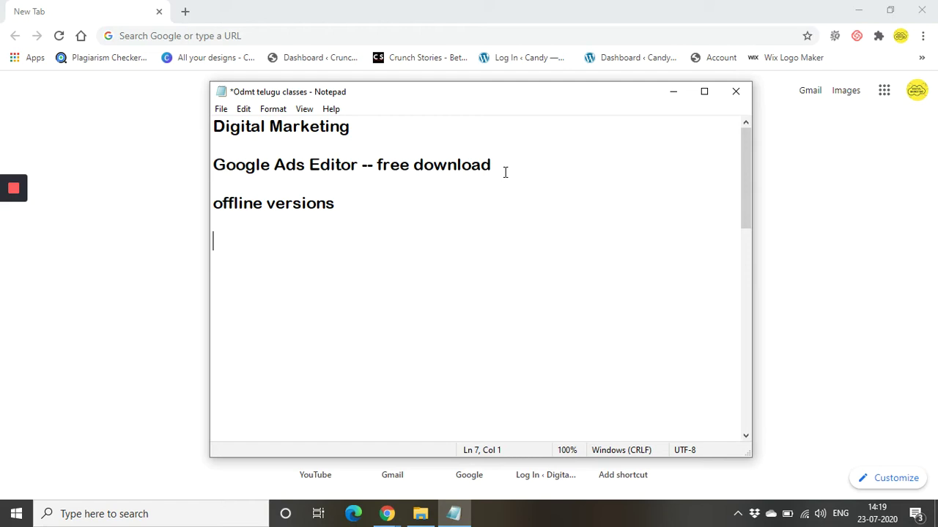
- Minimize Notepad and search Google in Chrome for 'google ads editor'
click(674, 93)
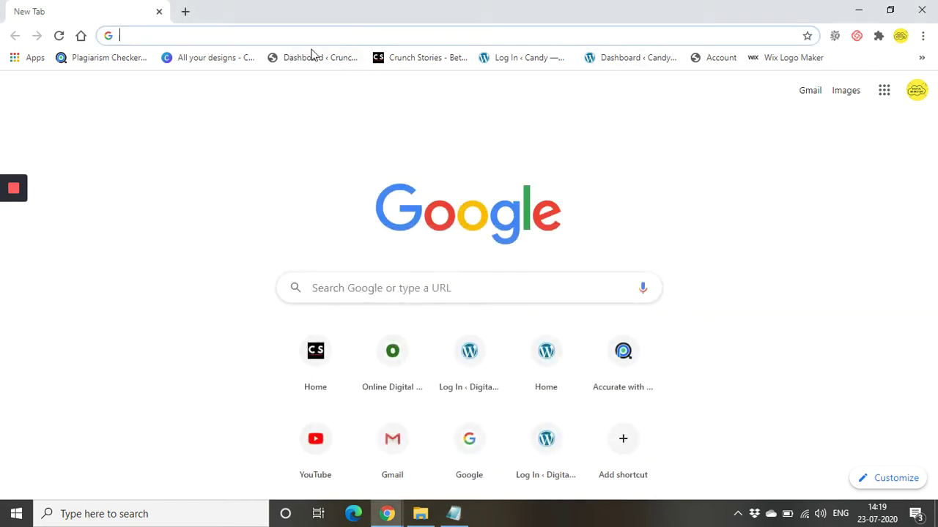
text(g)
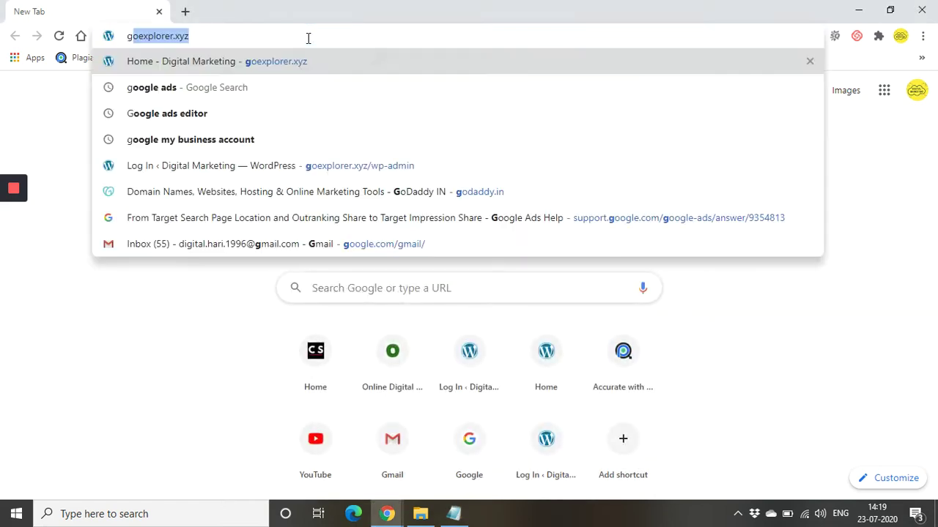
text(oogle )
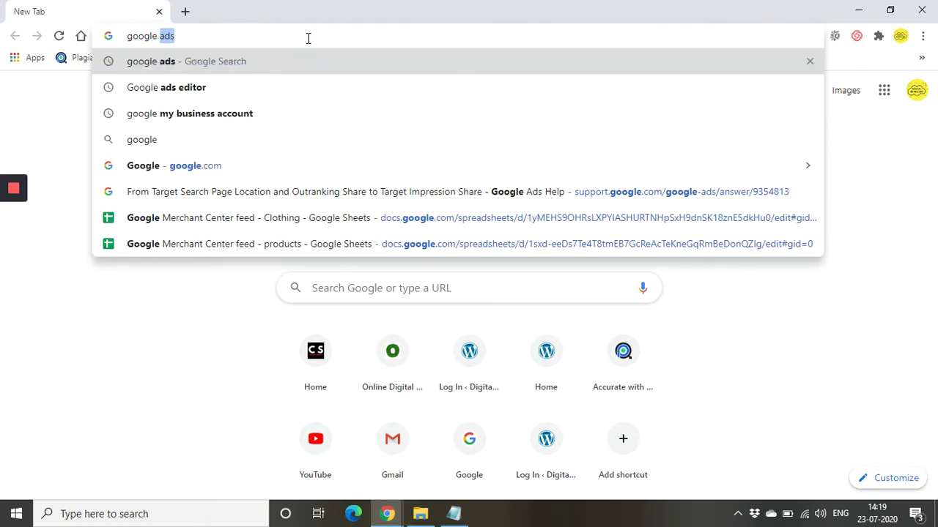
text(ads editor)
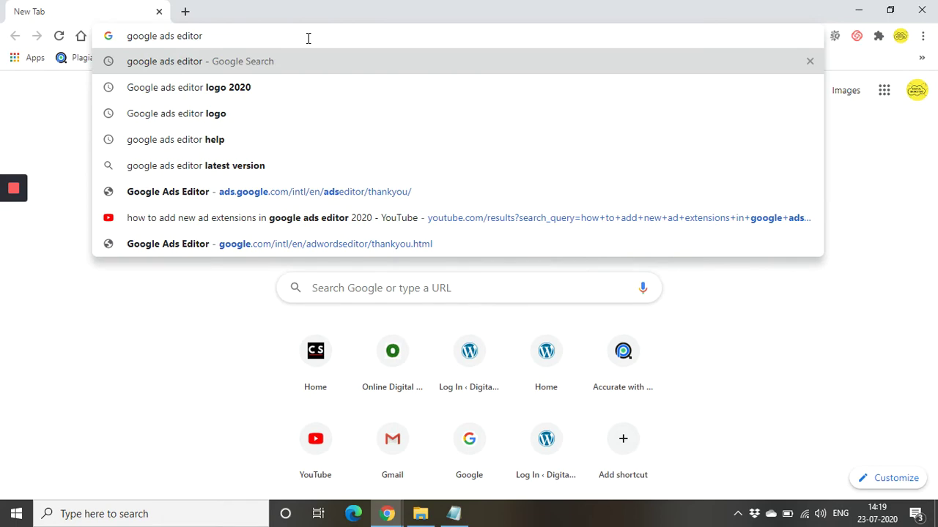
key(Return)
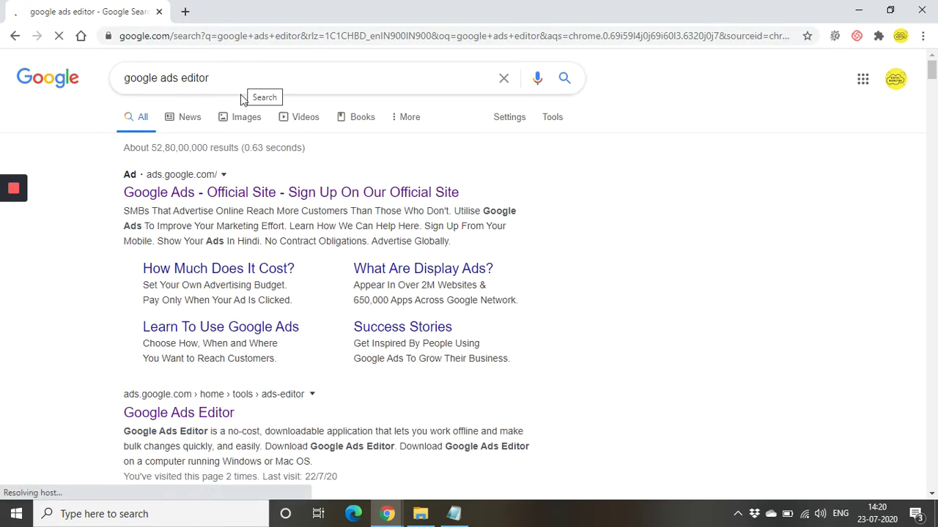
- Open the official Google Ads Editor page and download the GoogleAdsEditorSetup installer
scroll(172, 395, down, 2)
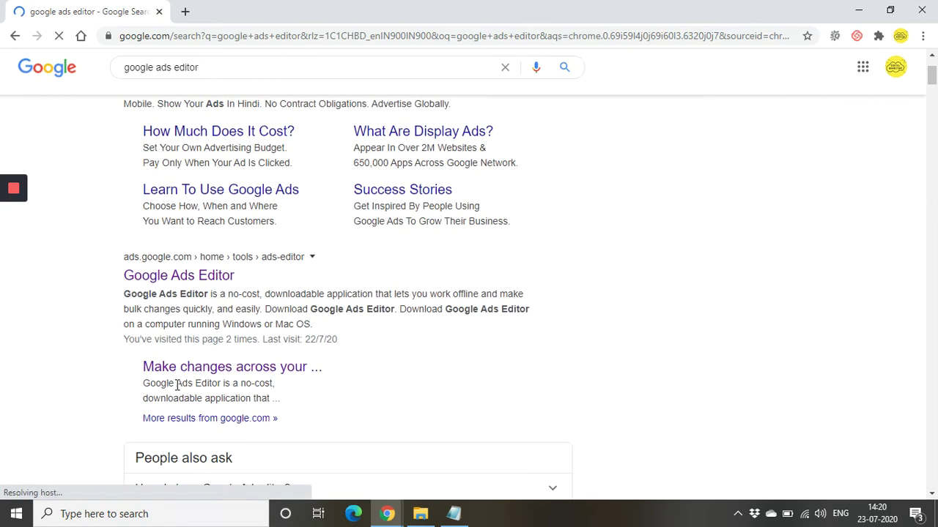
click(185, 282)
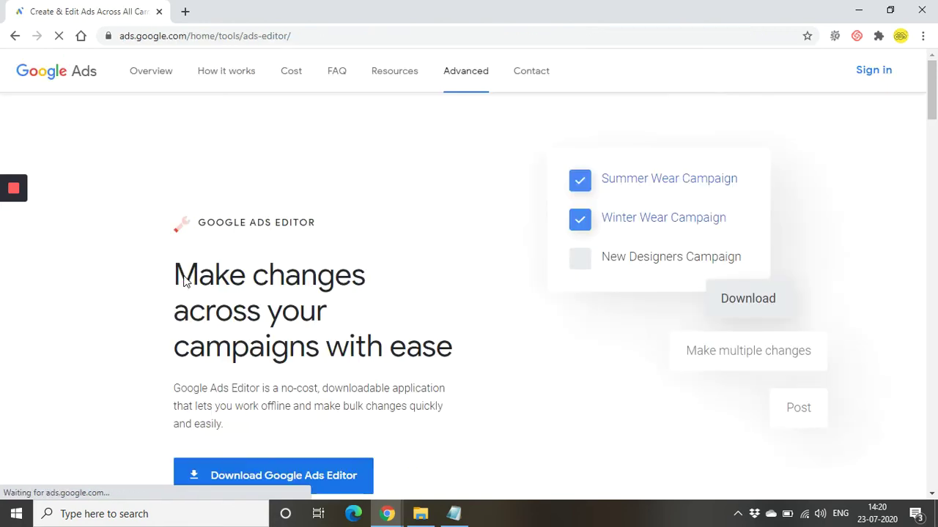
scroll(354, 291, down, 2)
scroll(355, 291, down, 2)
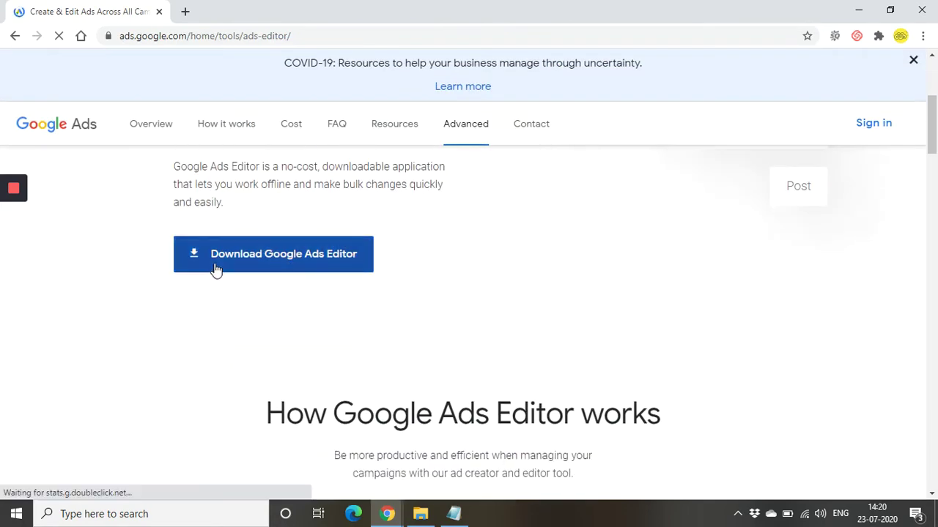
click(300, 264)
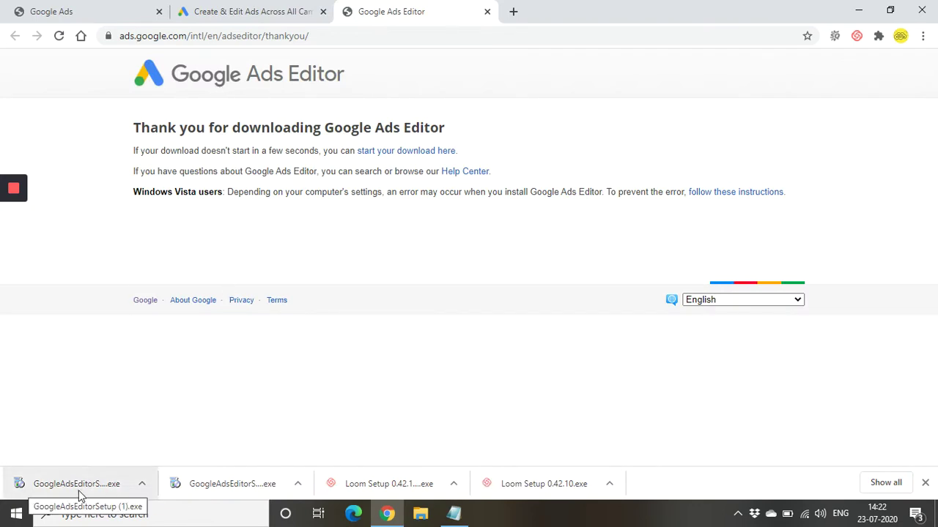
- Run the downloaded GoogleAdsEditorSetup (1).exe, dismiss the completion message, and close the thank-you tab
click(141, 486)
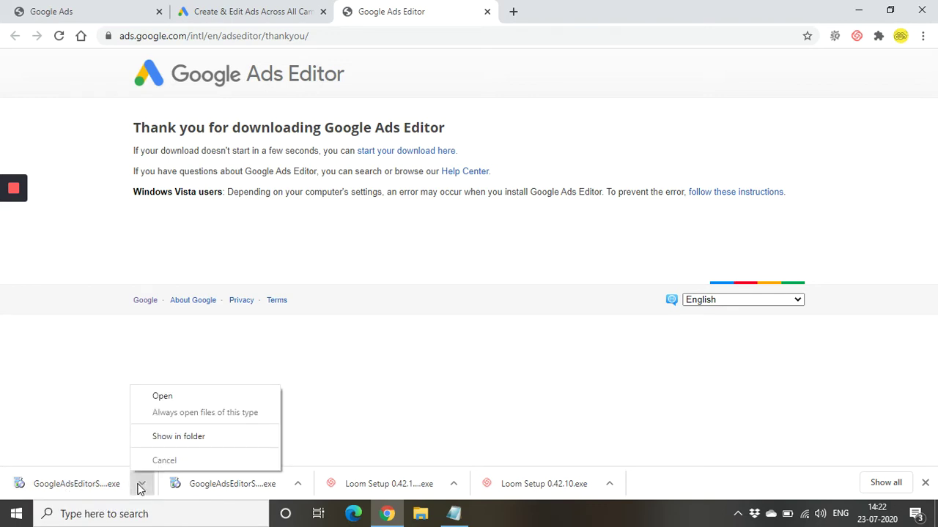
click(161, 399)
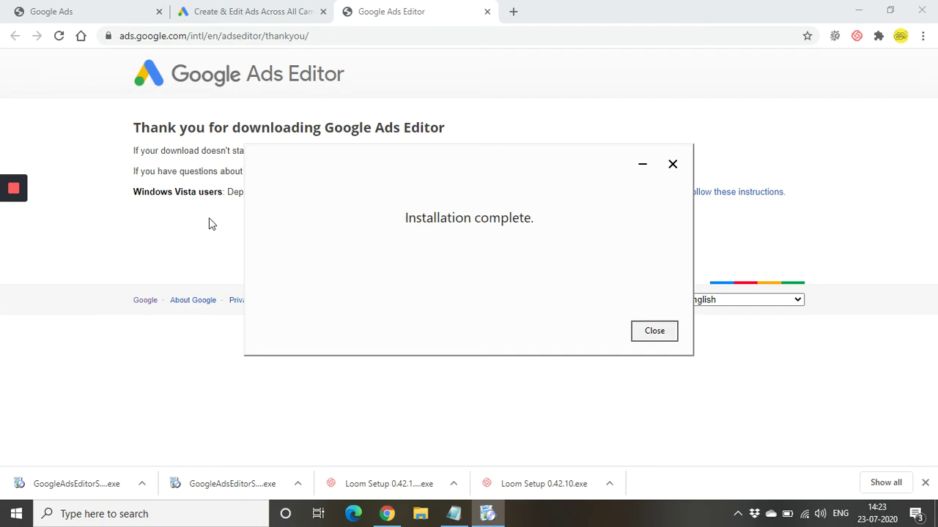
click(653, 333)
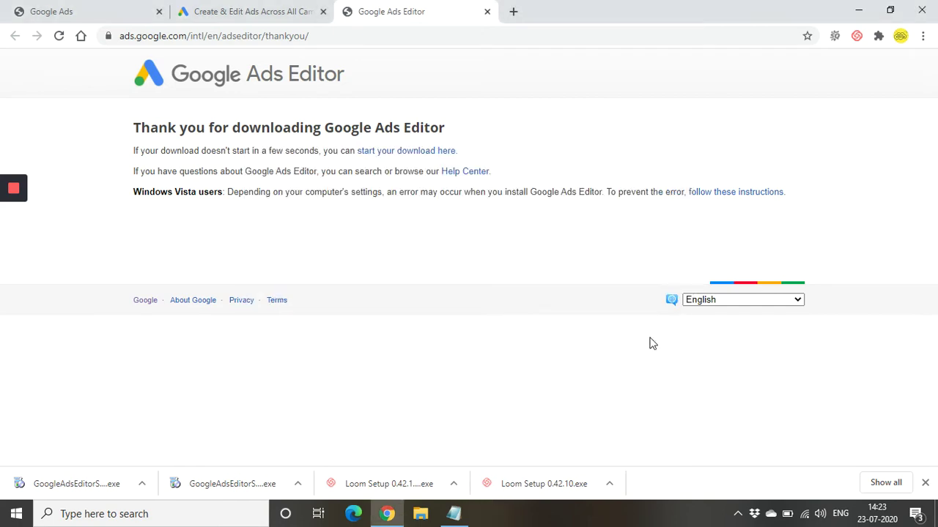
click(487, 11)
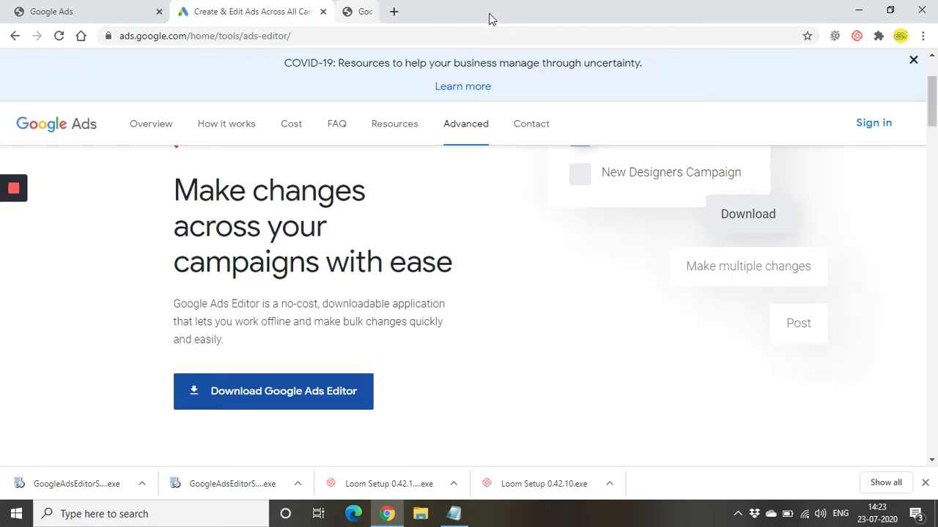
- Close the Ads Editor tab, minimize Chrome, and search the Start menu for 'google'
click(323, 11)
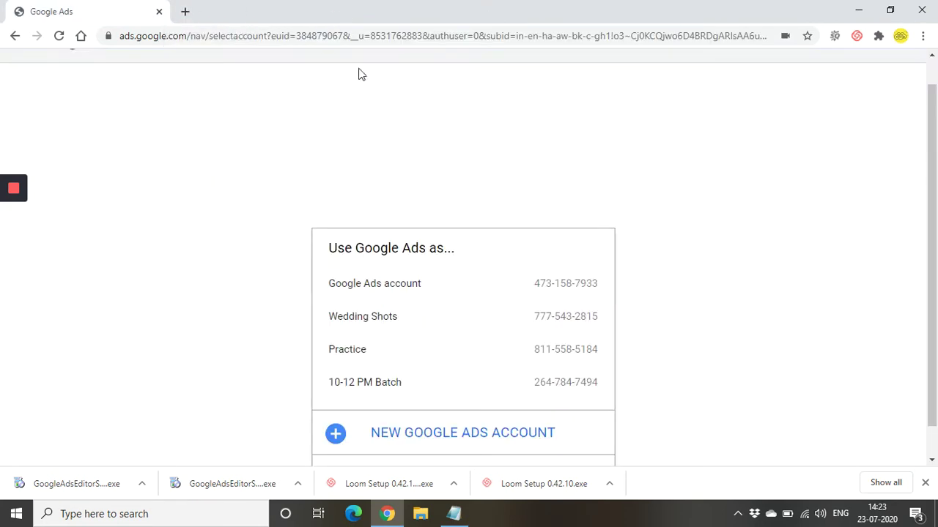
click(860, 10)
click(188, 517)
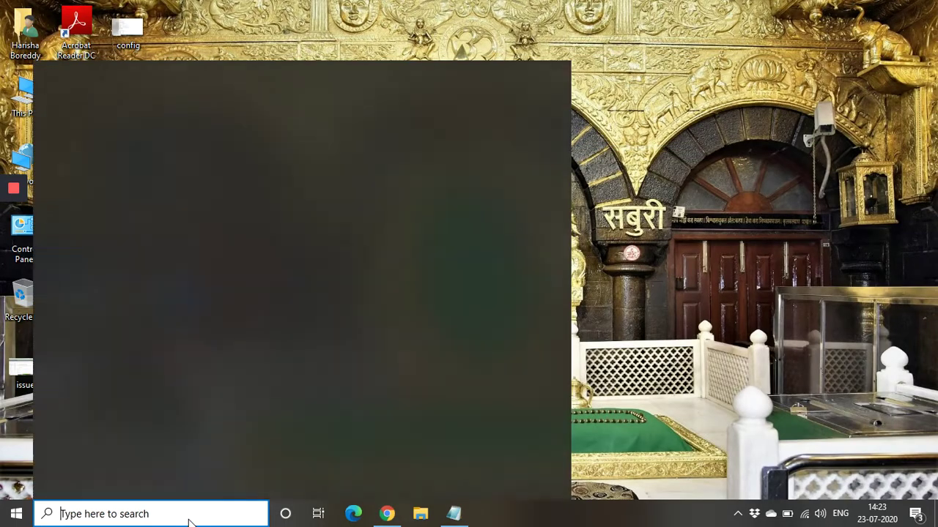
text(downlo)
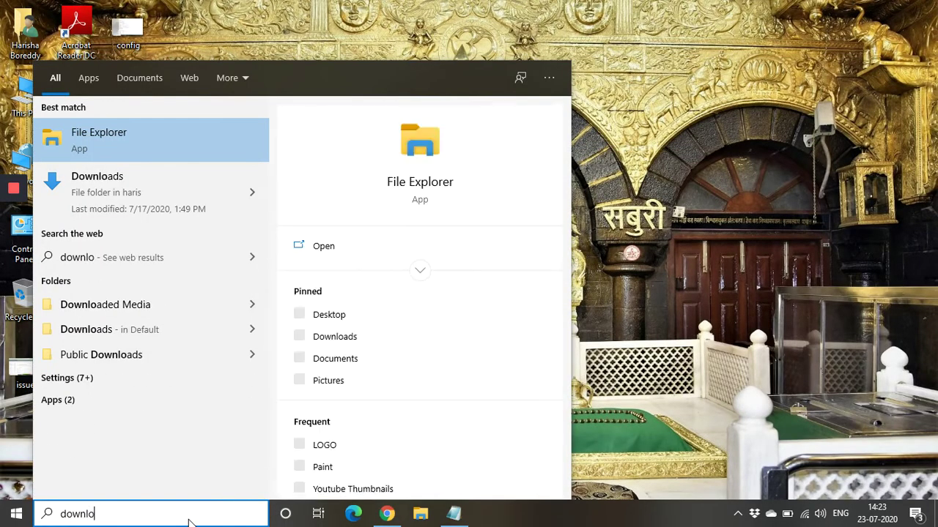
text(ads)
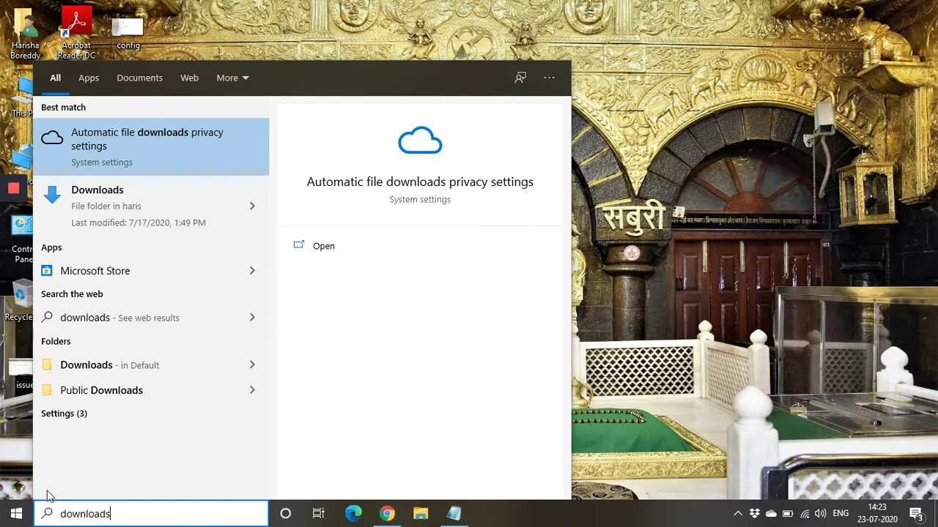
key(BackSpace)
key(BackSpace)
key(BackSpace)
key(BackSpace)
key(BackSpace)
key(BackSpace)
key(BackSpace)
key(BackSpace)
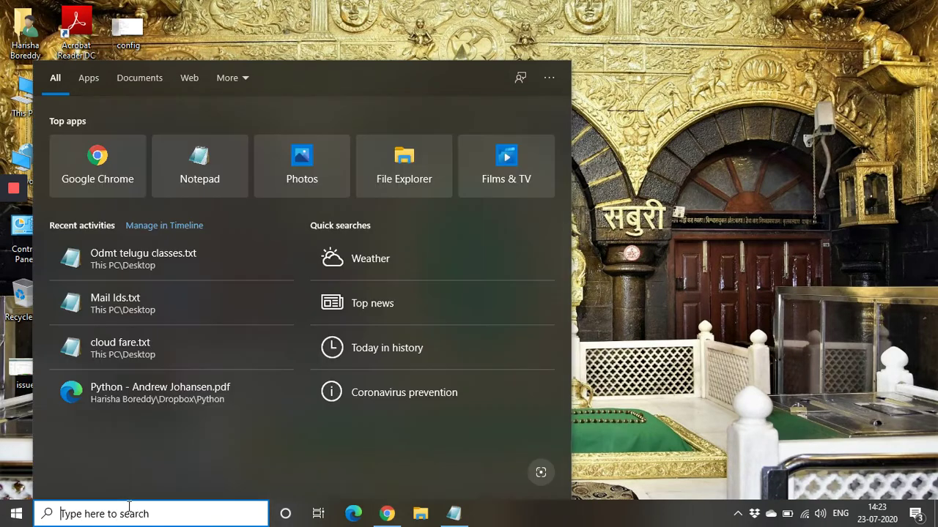
text(google)
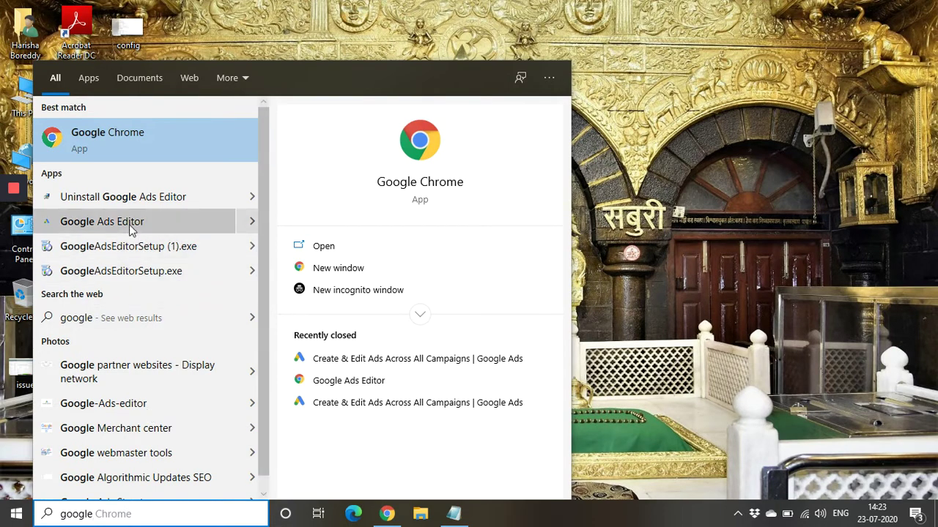
- Open the Google Ads Editor shortcut's file location, then close that folder window
click(251, 222)
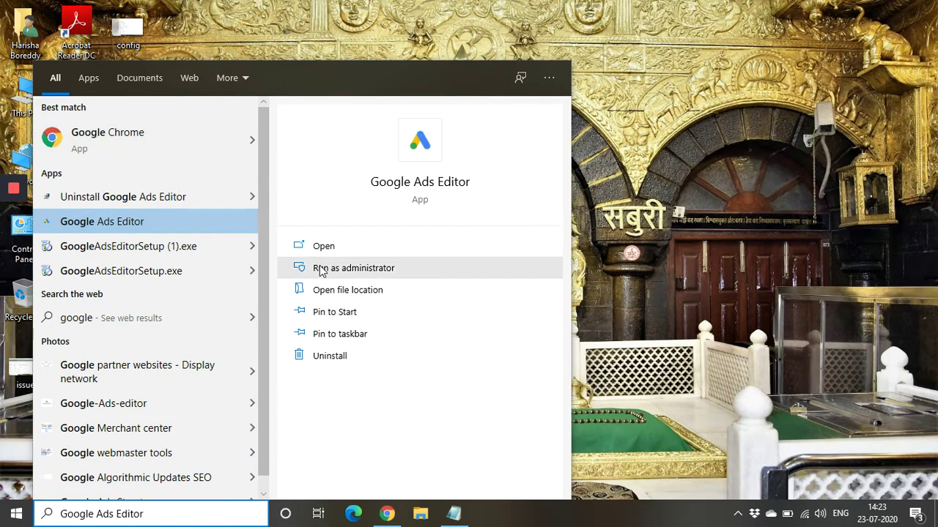
click(328, 291)
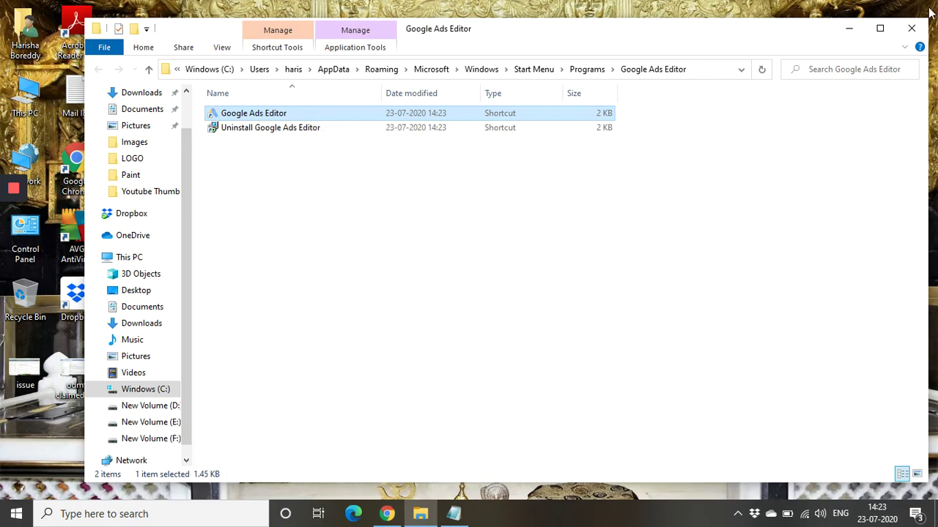
click(911, 27)
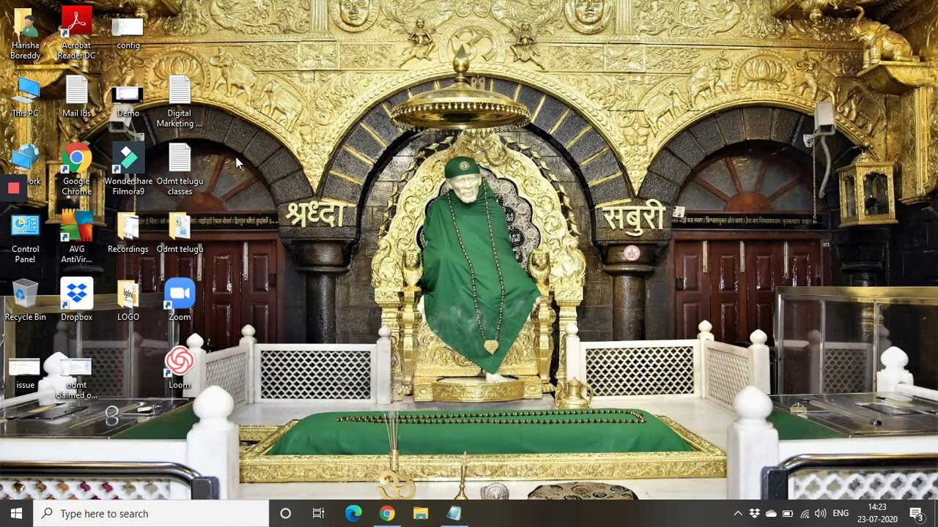
- Paste the Google Ads Editor shortcut onto the desktop, reposition it, and launch the program
right_click(235, 156)
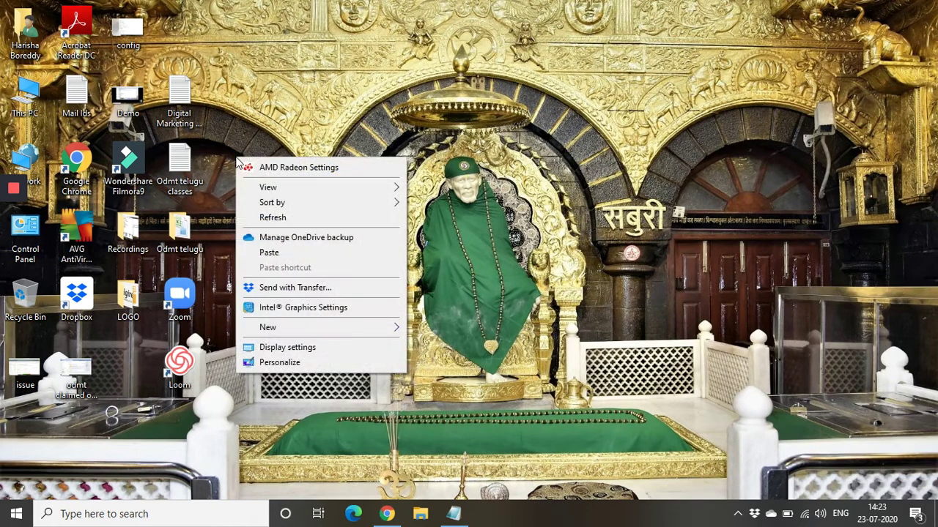
click(264, 252)
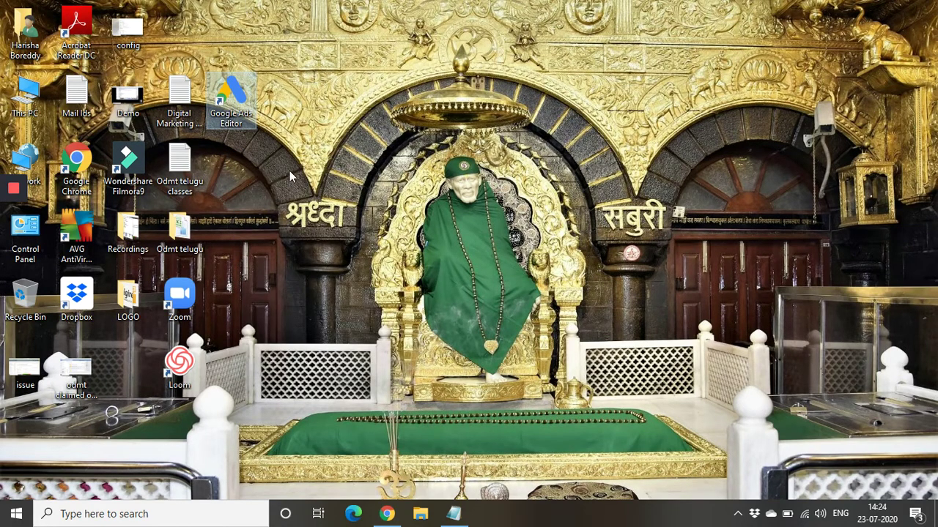
drag(231, 102, 238, 242)
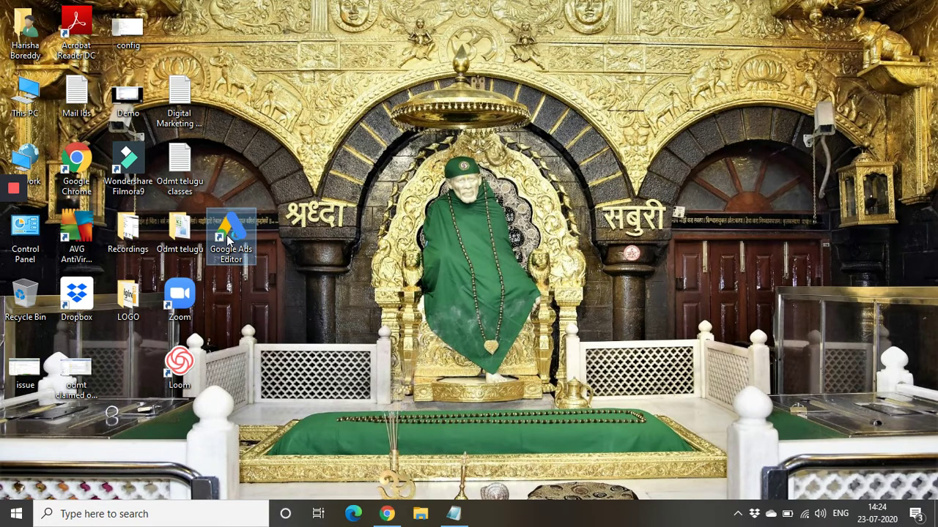
double_click(228, 240)
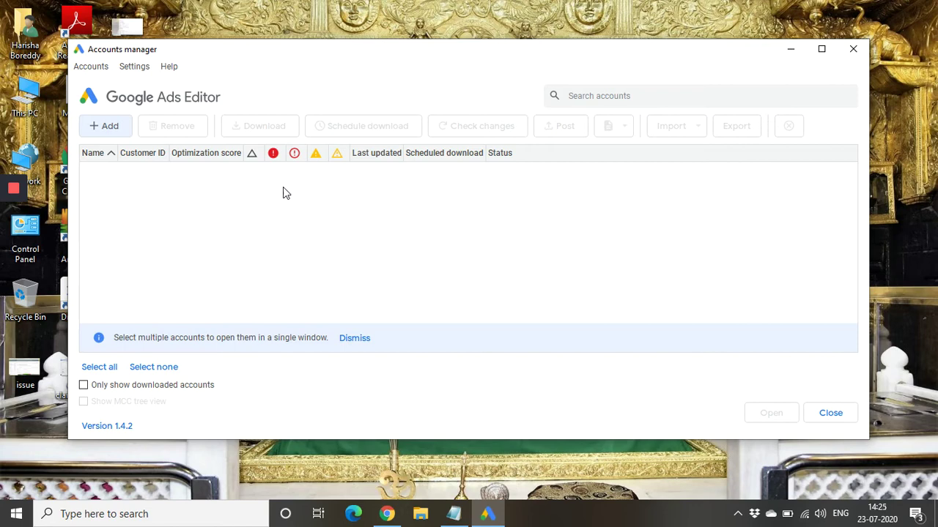
- Add a Google account using the in-app browser sign-in with the account email and password
click(107, 128)
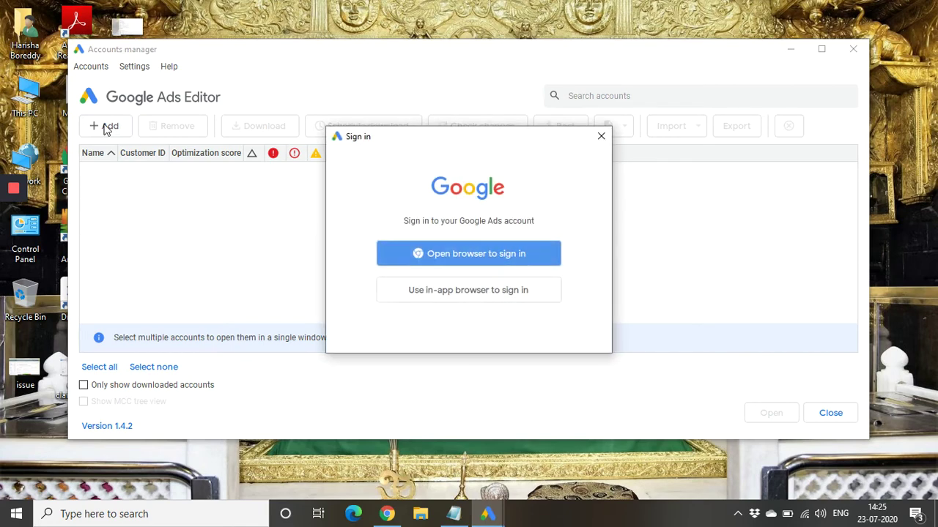
click(440, 296)
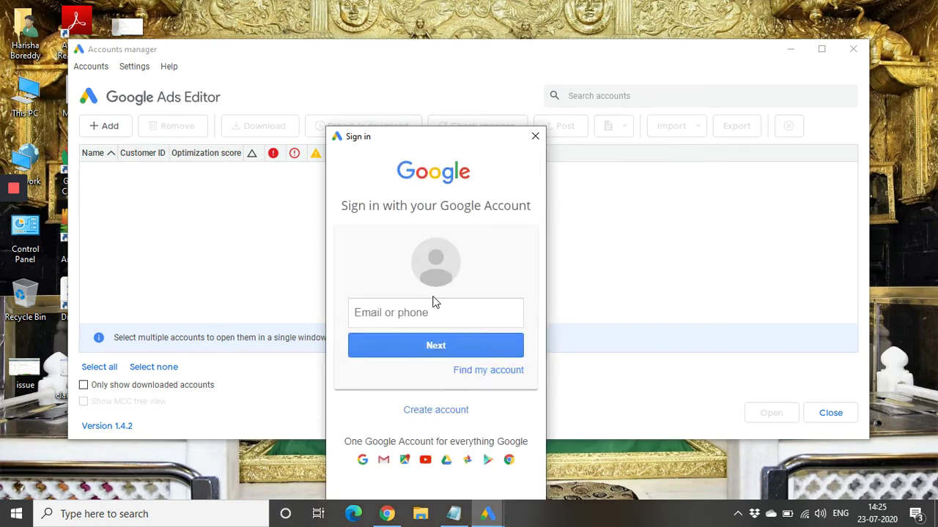
click(437, 315)
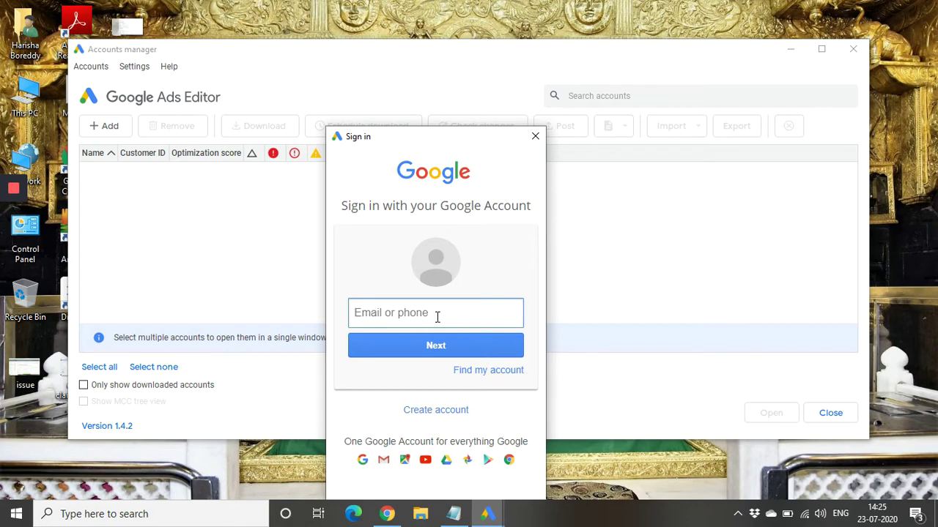
text(h)
key(BackSpace)
key(BackSpace)
text(digital)
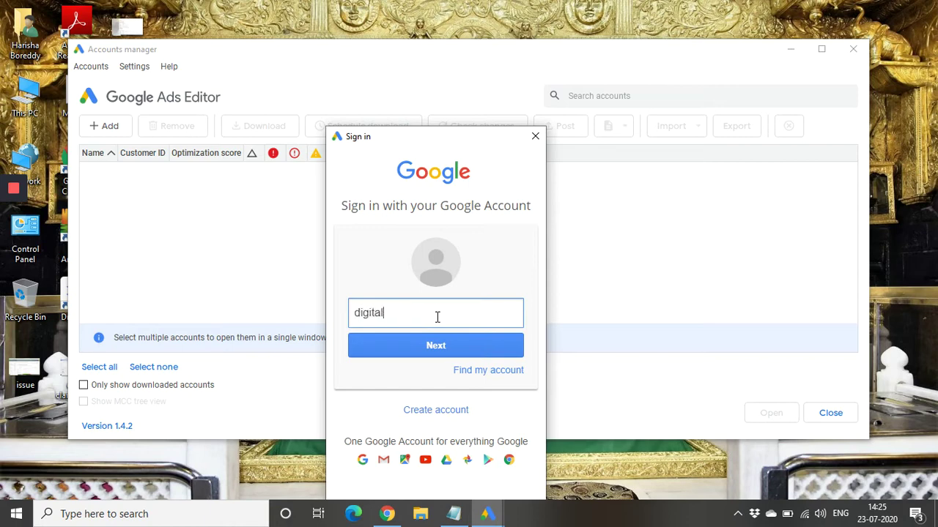
text(.)
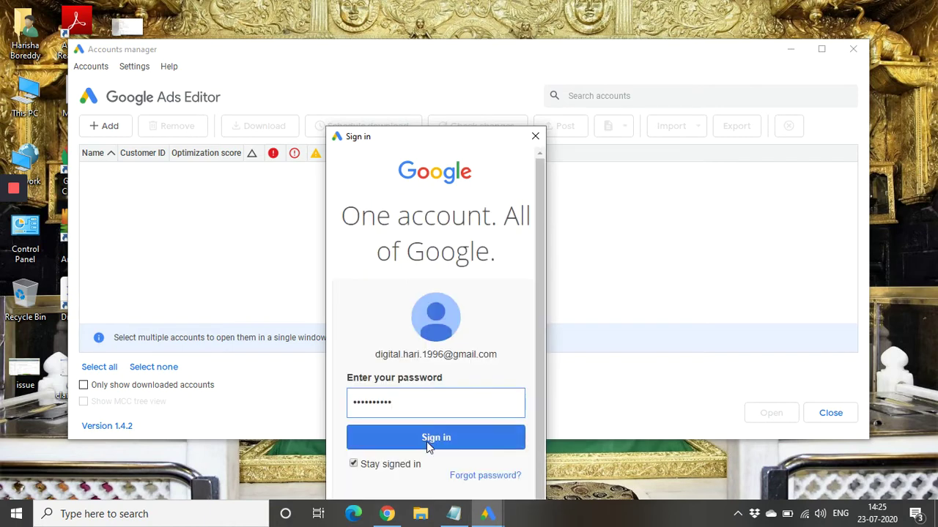
click(432, 438)
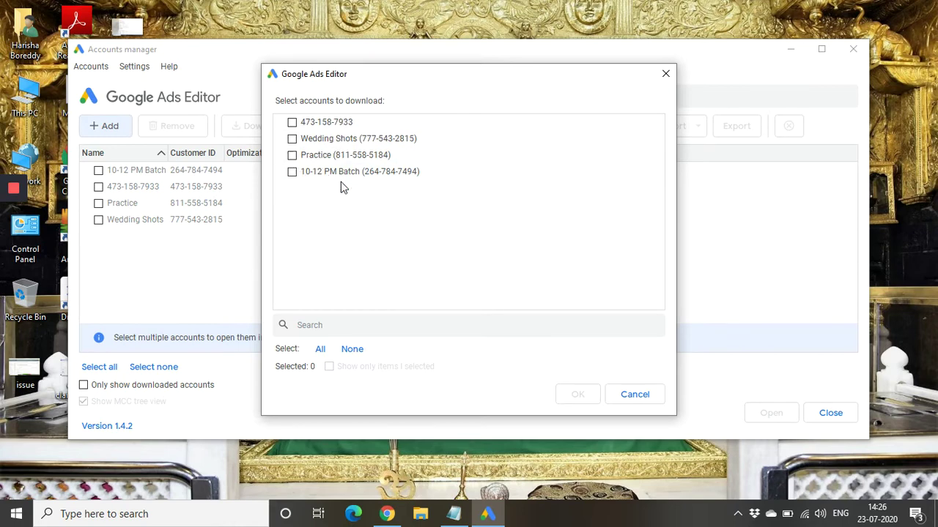
- Select only the ID-only, Practice and 10-12 PM Batch accounts and download all their campaigns
click(320, 353)
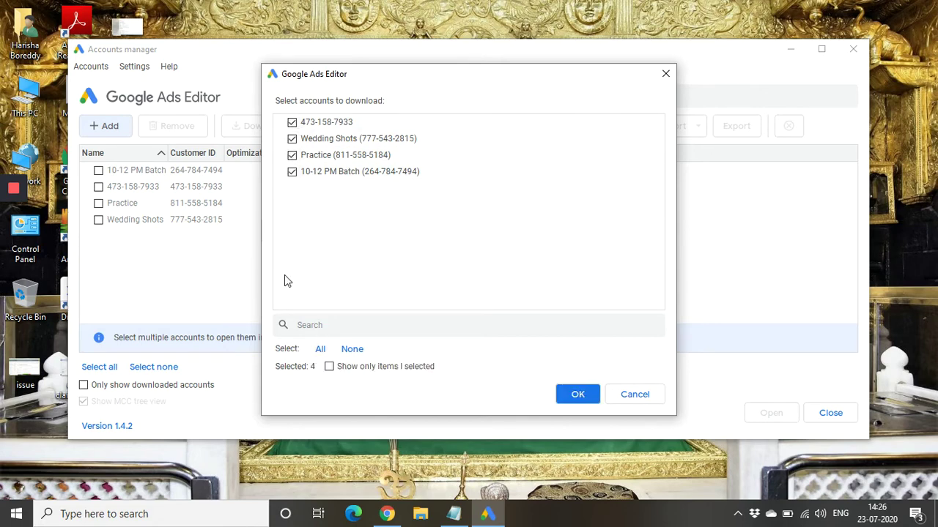
click(348, 350)
click(291, 123)
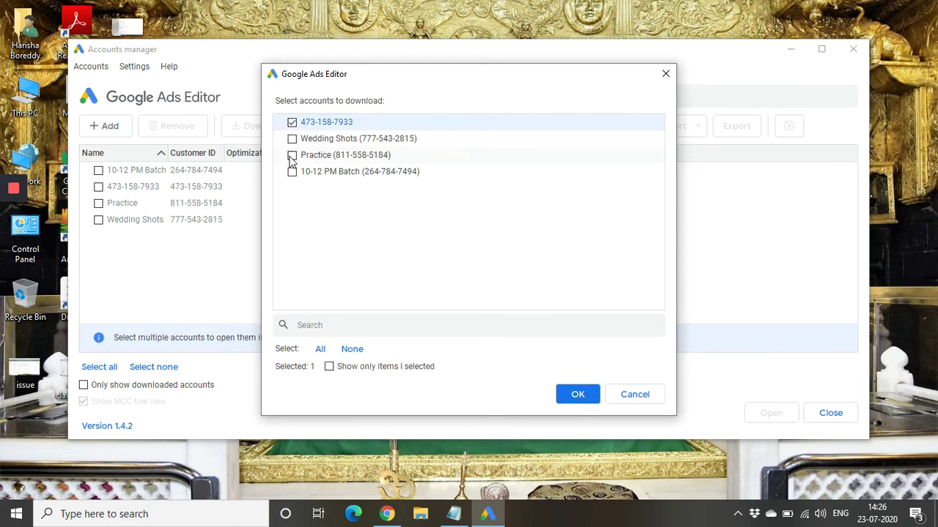
click(291, 156)
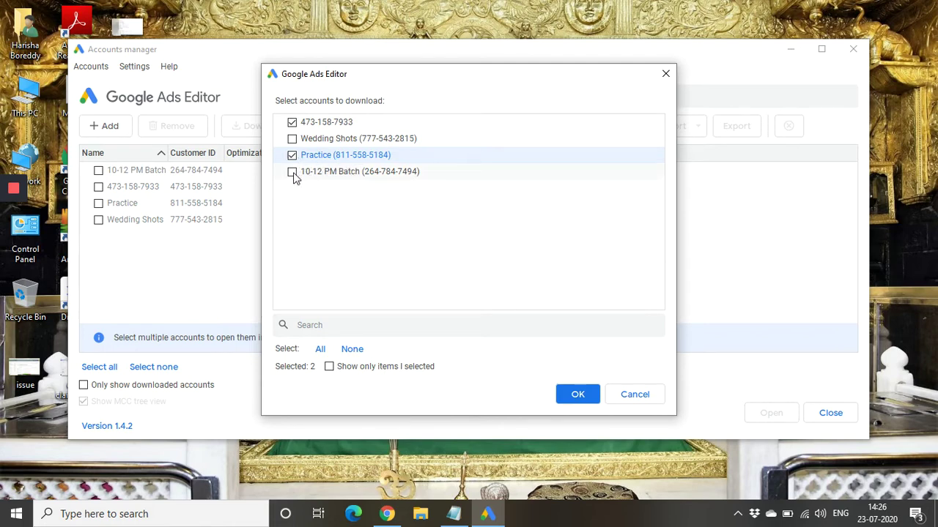
click(293, 176)
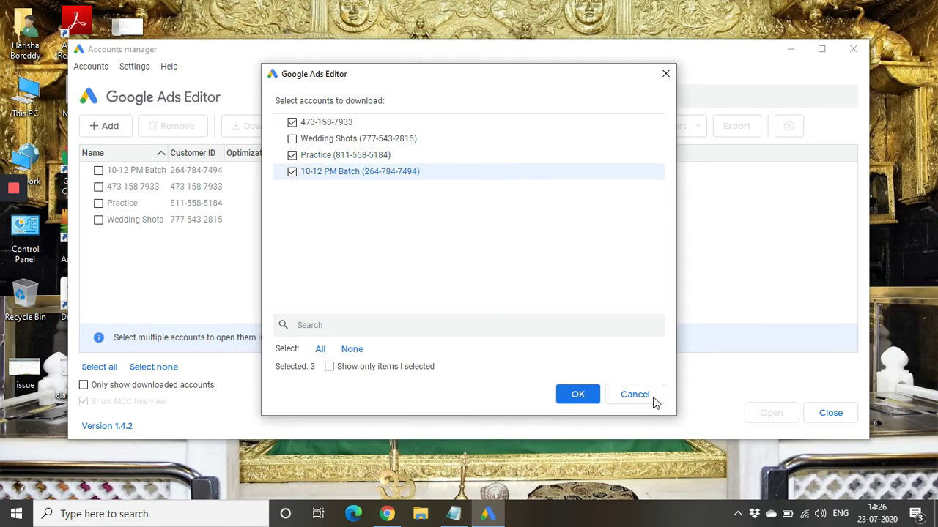
click(579, 395)
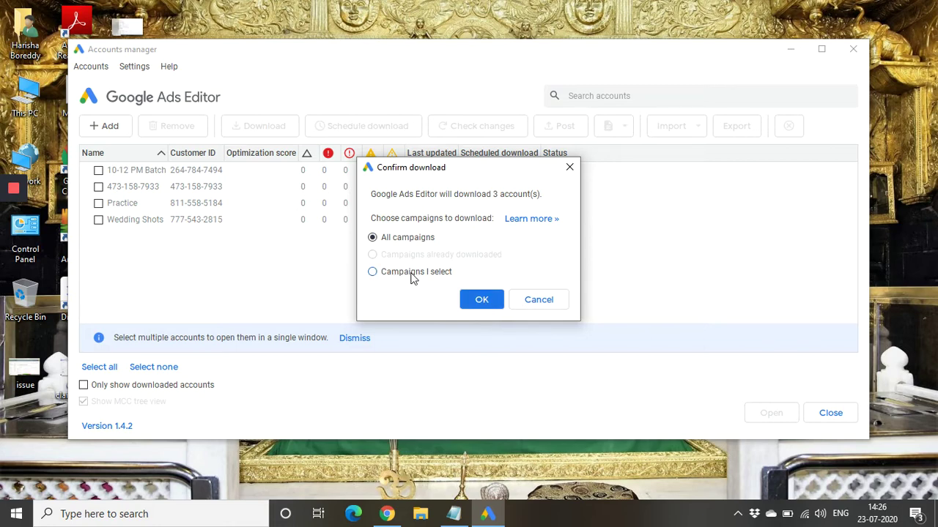
click(483, 301)
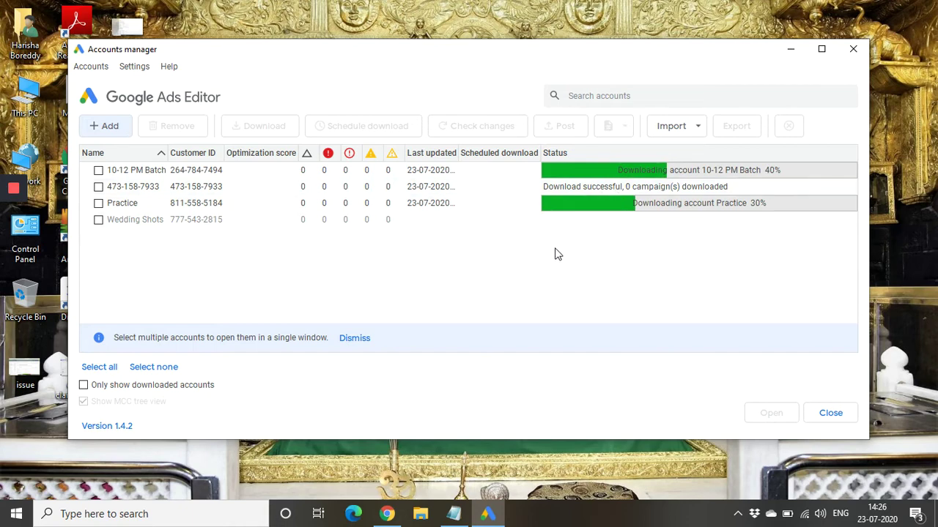
- Switch to Chrome and open the 10-12 PM Batch account in Google Ads
click(389, 513)
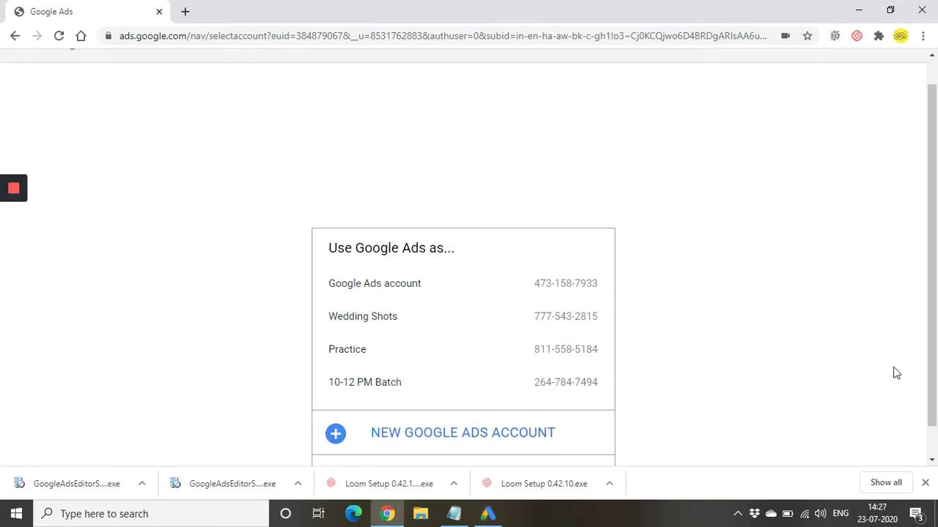
scroll(445, 314, down, 1)
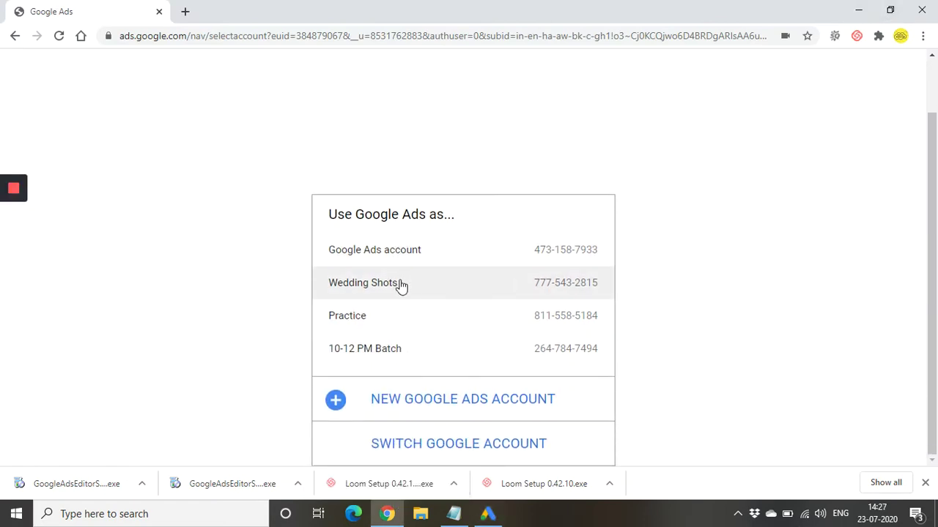
click(415, 356)
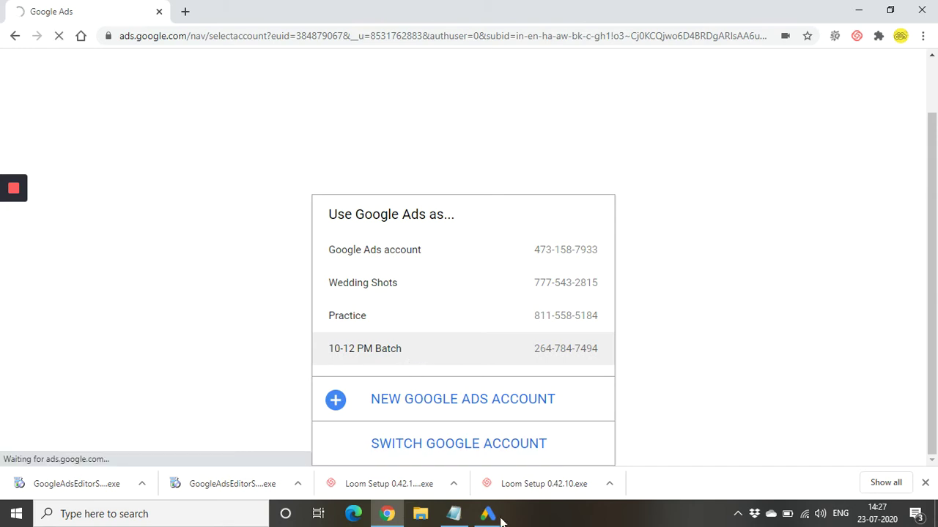
mouse_move(498, 517)
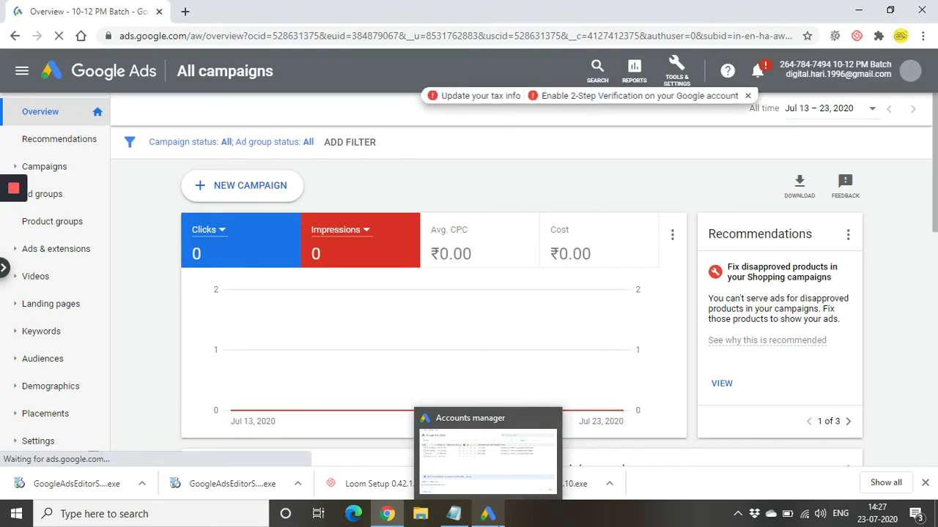
- Return to the Google Ads Editor Accounts manager via its taskbar preview
click(493, 461)
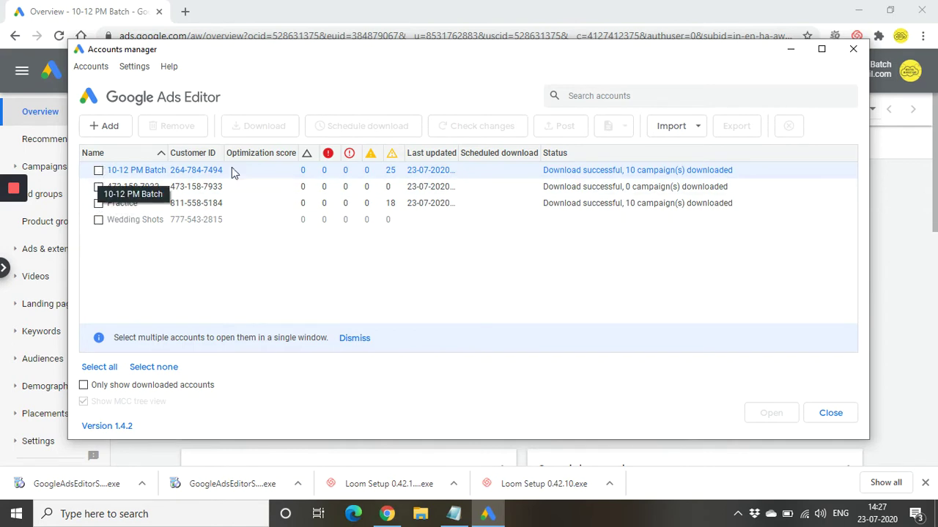
- Tick only the ID-only account and remove it from Google Ads Editor
click(98, 170)
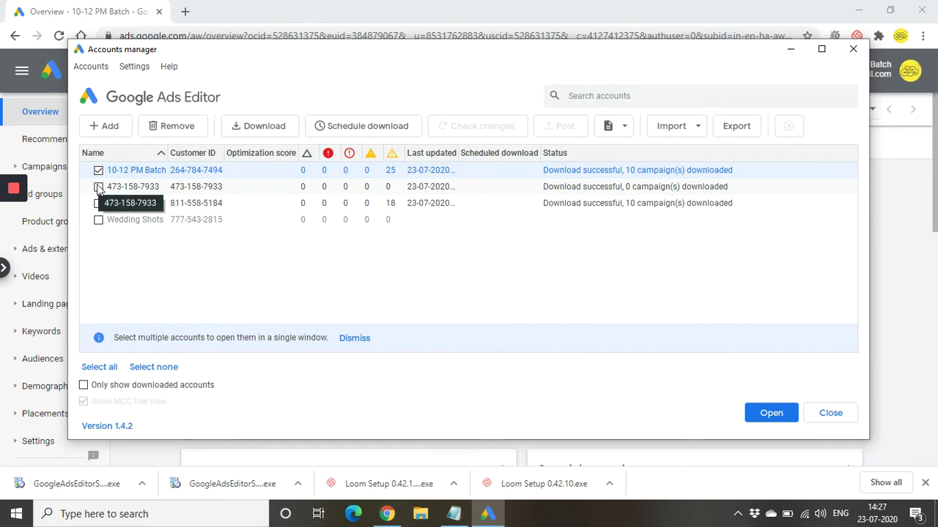
click(98, 187)
click(98, 203)
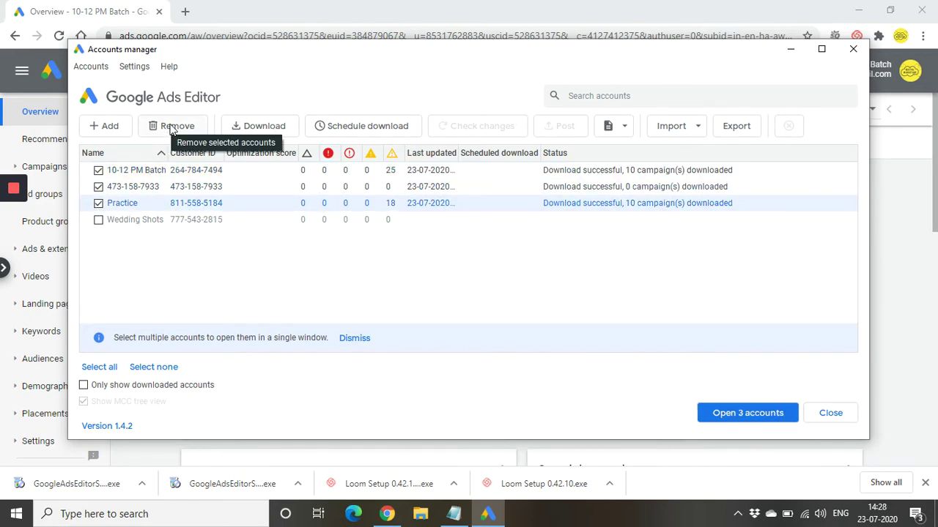
click(98, 203)
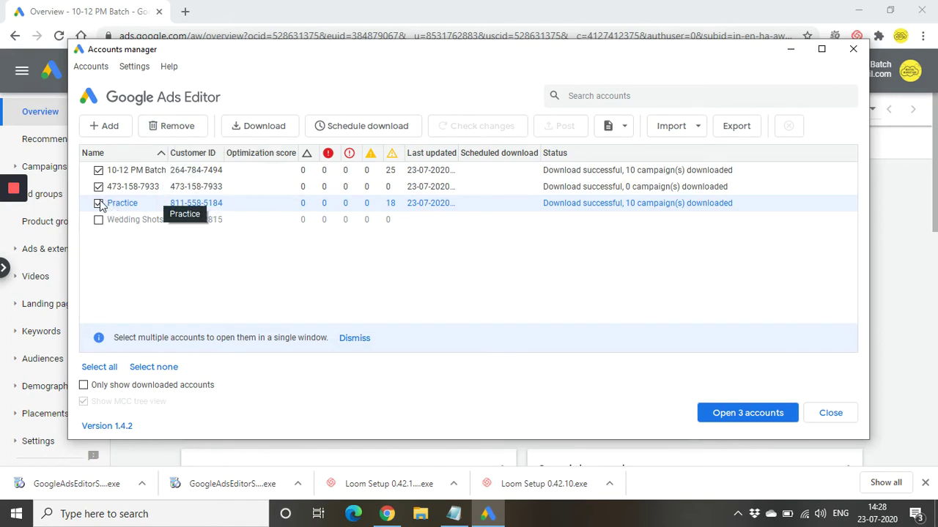
click(98, 170)
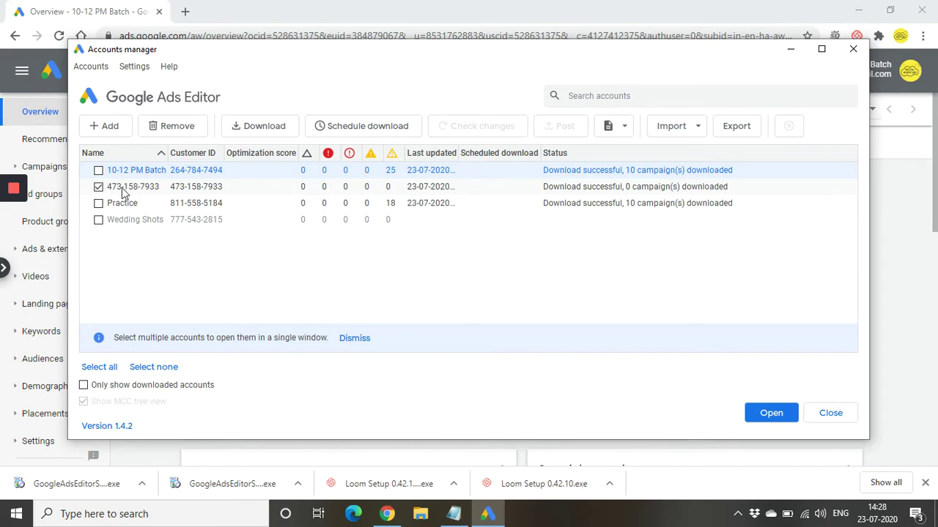
click(167, 129)
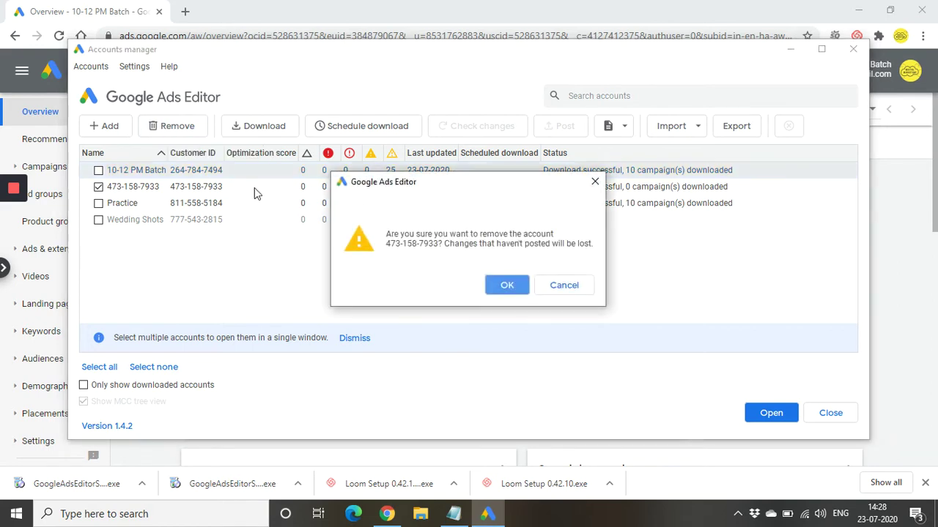
click(499, 286)
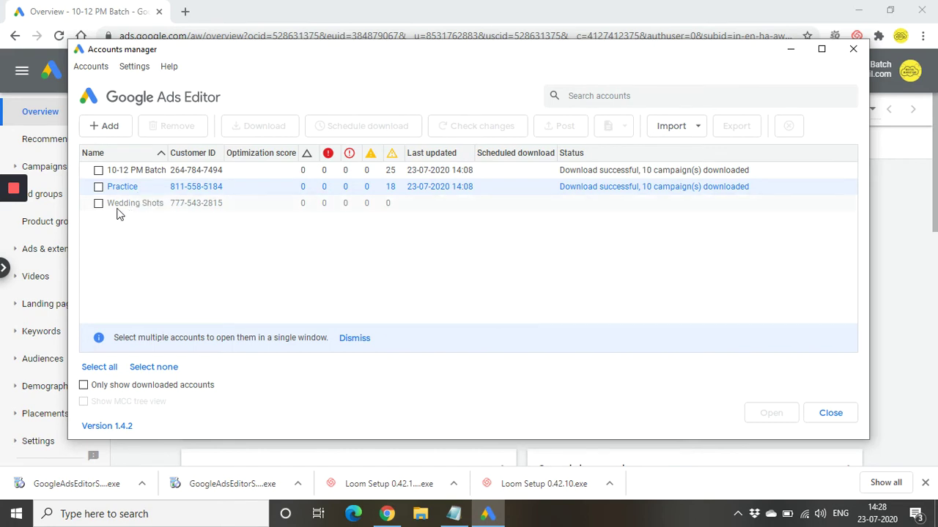
- Open the 10-12 PM Batch and Practice accounts together
click(99, 172)
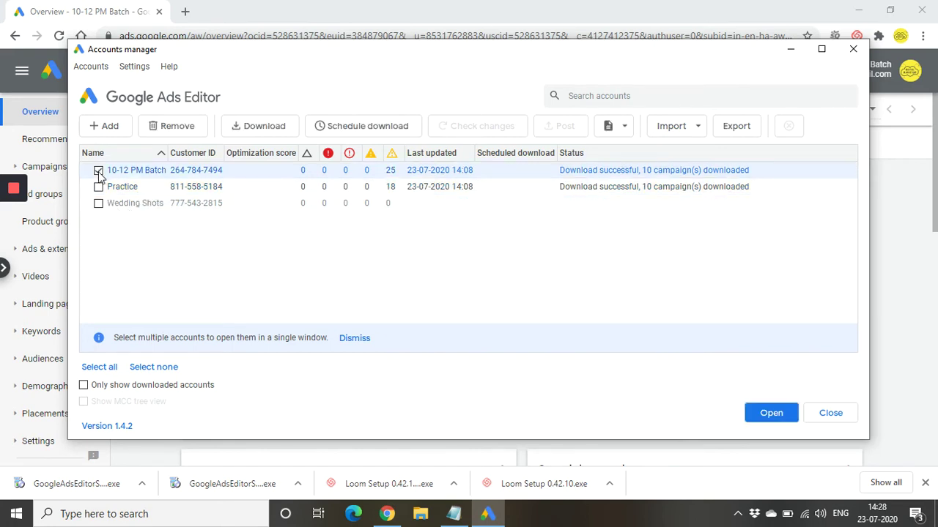
click(99, 188)
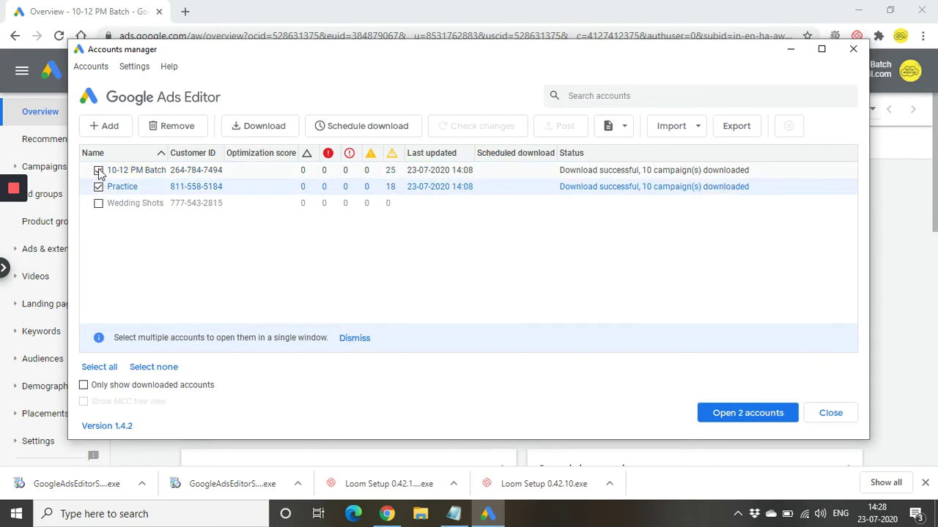
click(716, 414)
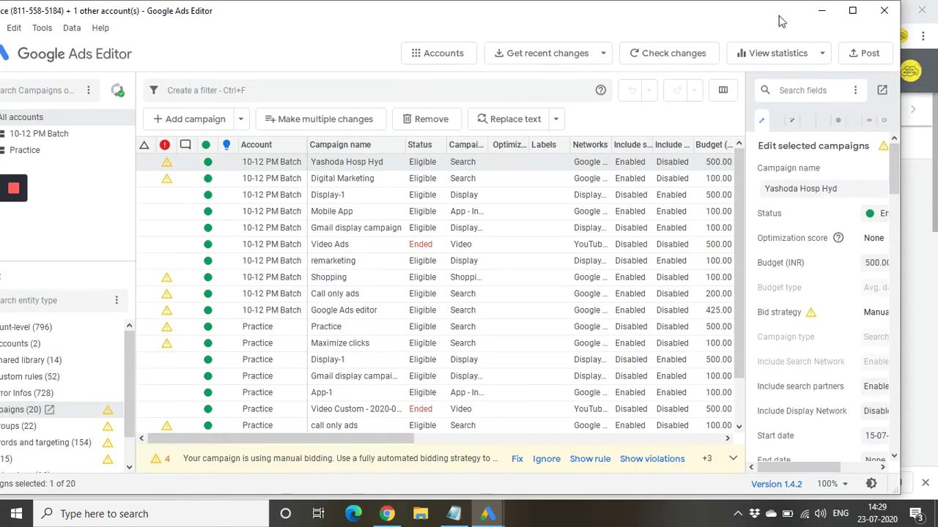
- Bring the editor window with both accounts back to full screen
click(853, 12)
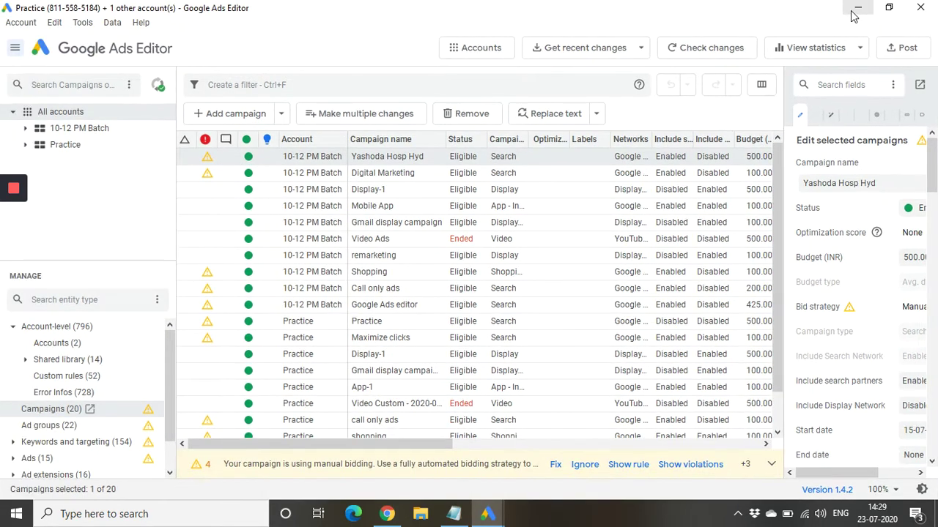
click(855, 9)
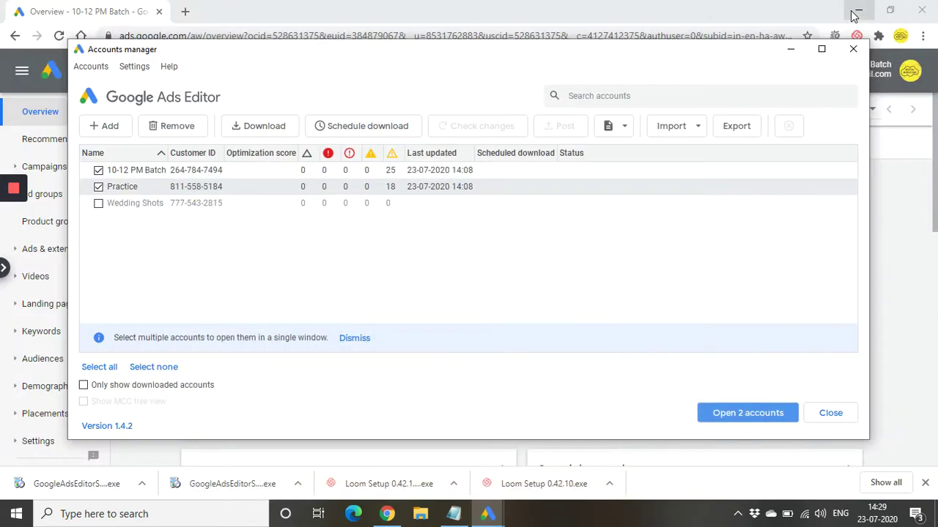
click(856, 12)
click(791, 50)
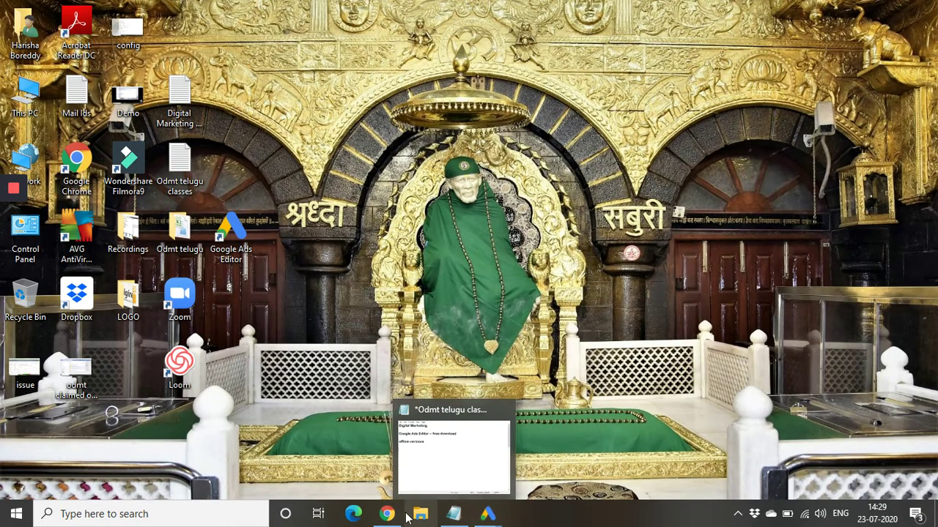
mouse_move(487, 515)
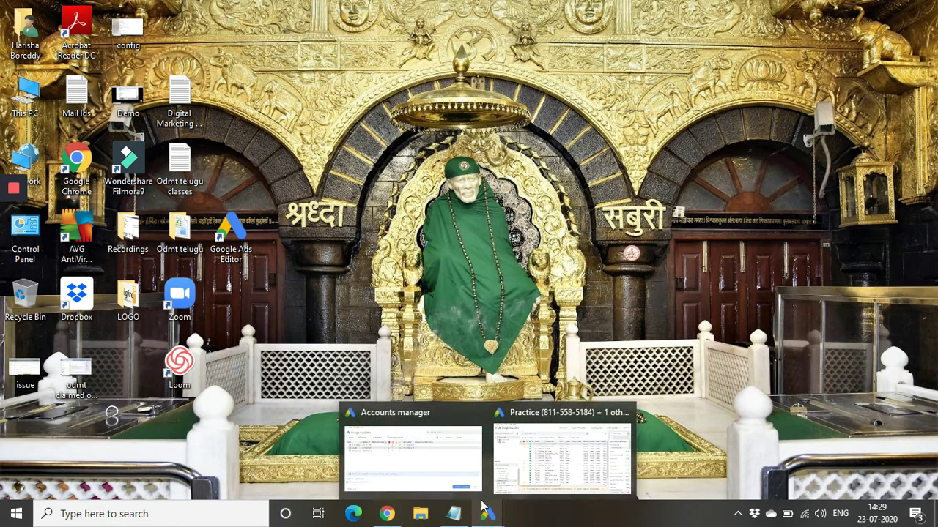
click(518, 469)
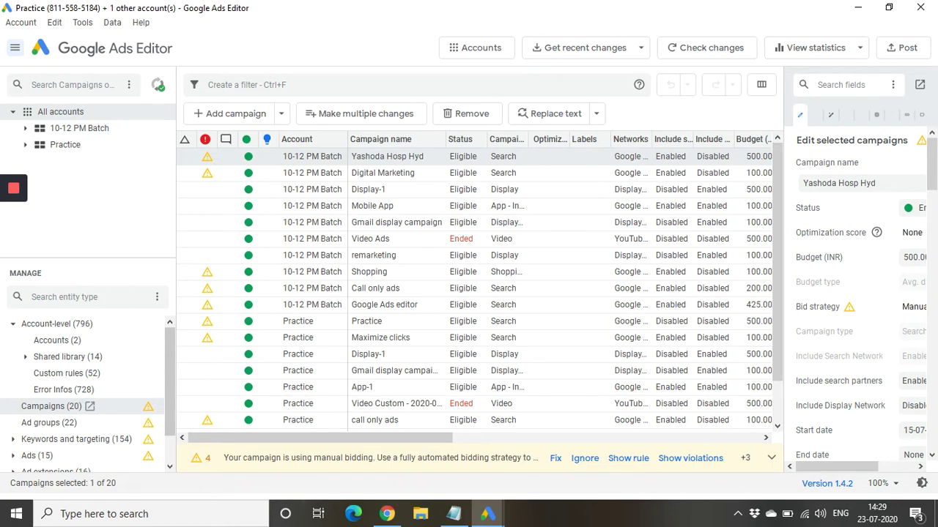
- Switch the campaign list between 10-12 PM Batch, all accounts and Practice
scroll(350, 270, down, 1)
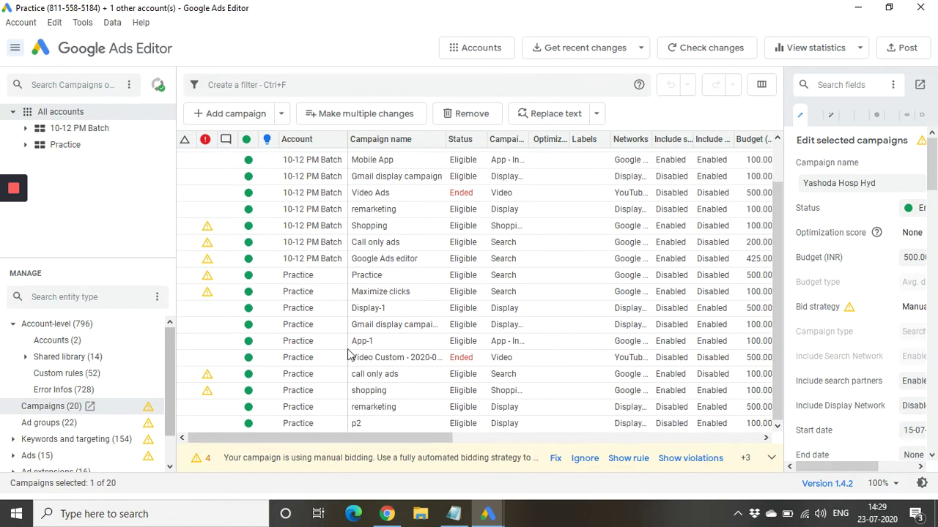
click(168, 347)
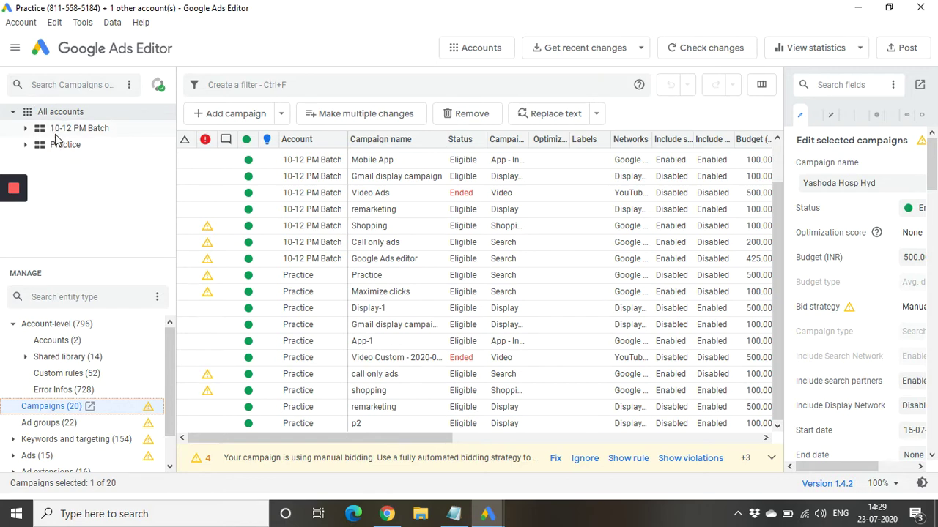
click(25, 131)
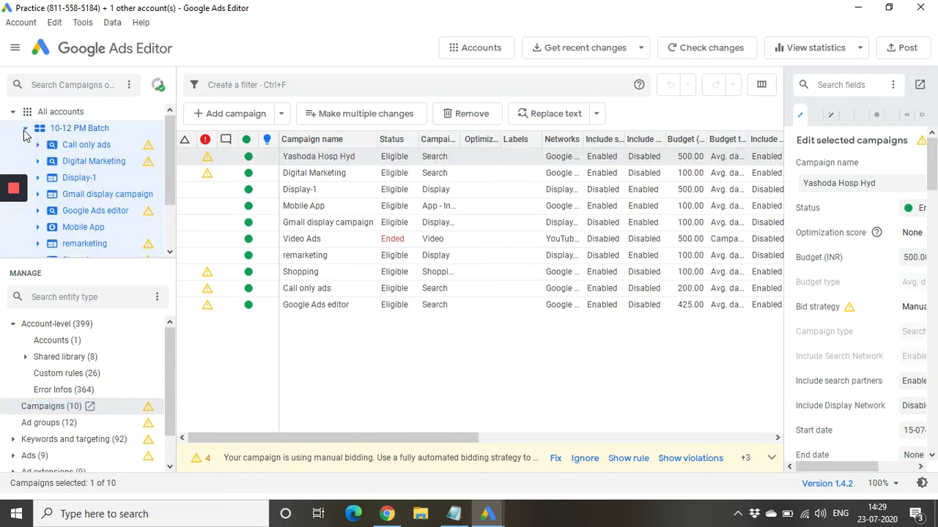
click(141, 119)
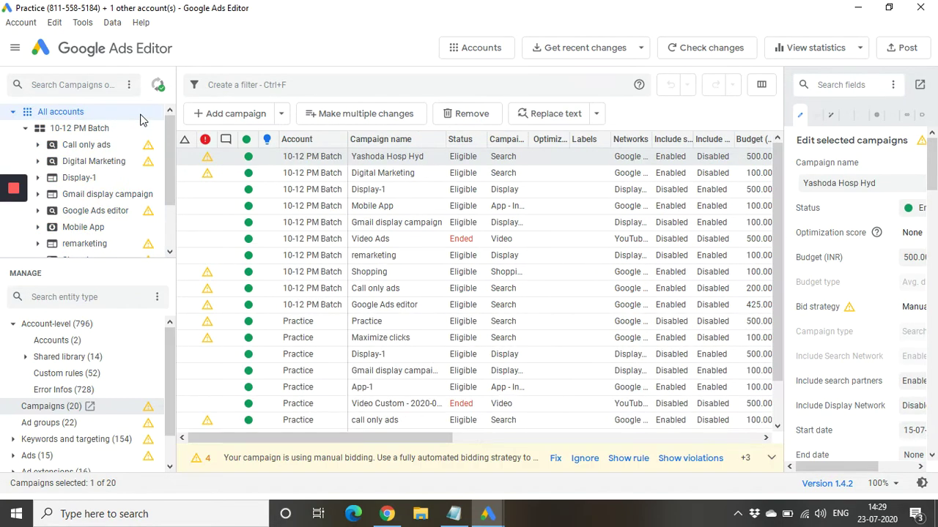
scroll(91, 199, down, 2)
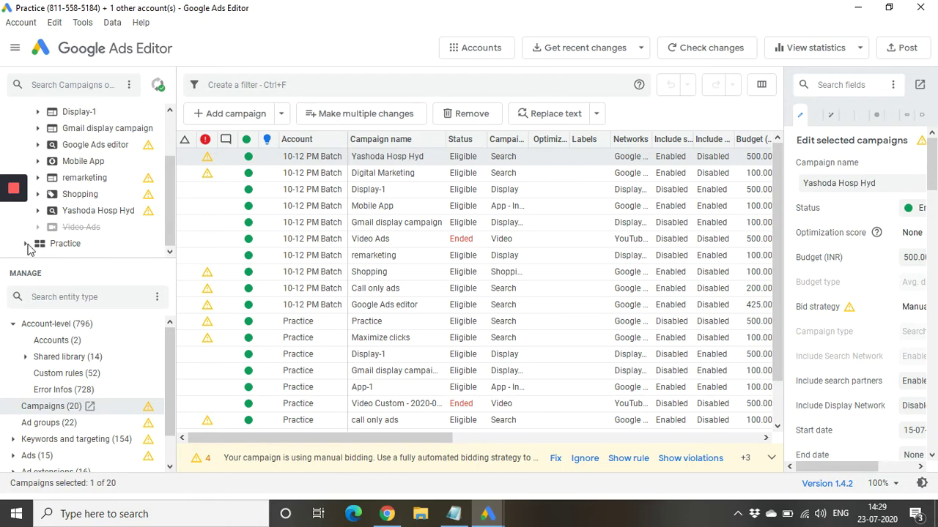
click(77, 245)
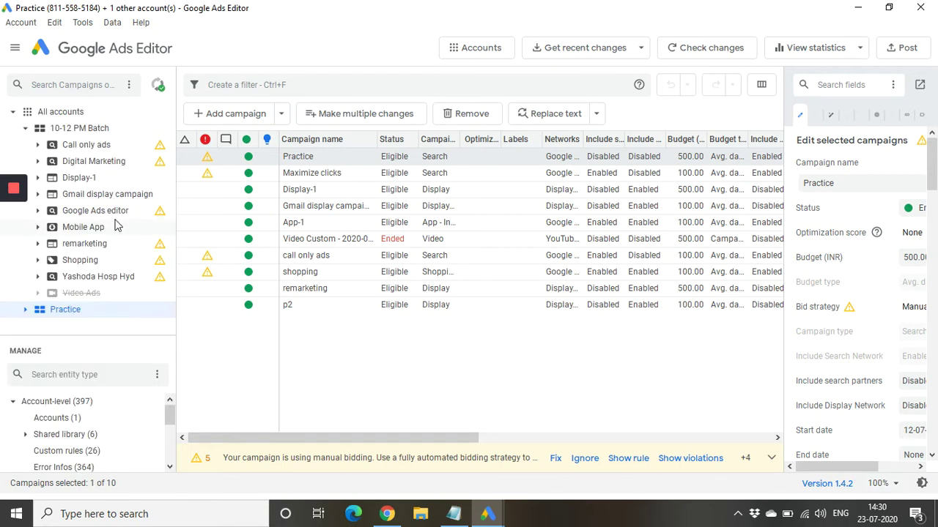
- Expand Practice, enlarge the entity type list, and select the 10-12 PM Batch account
double_click(123, 312)
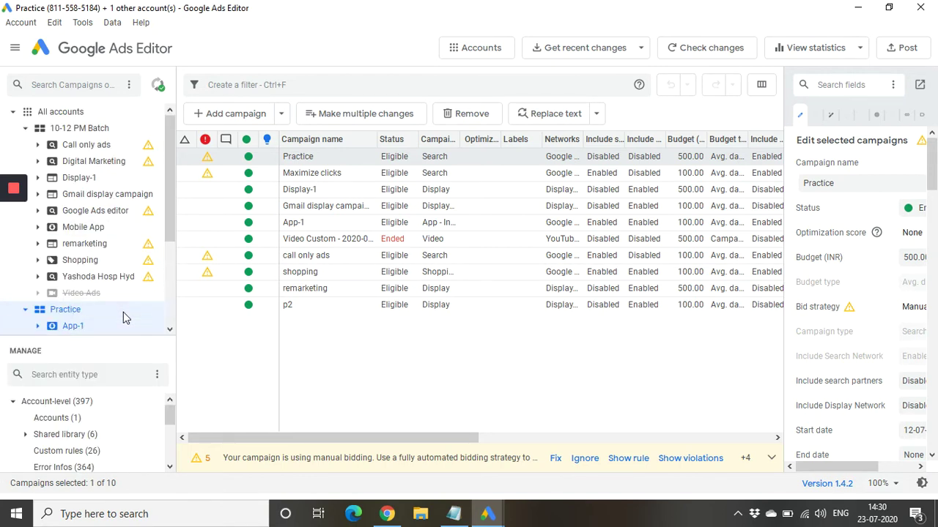
scroll(123, 251, down, 3)
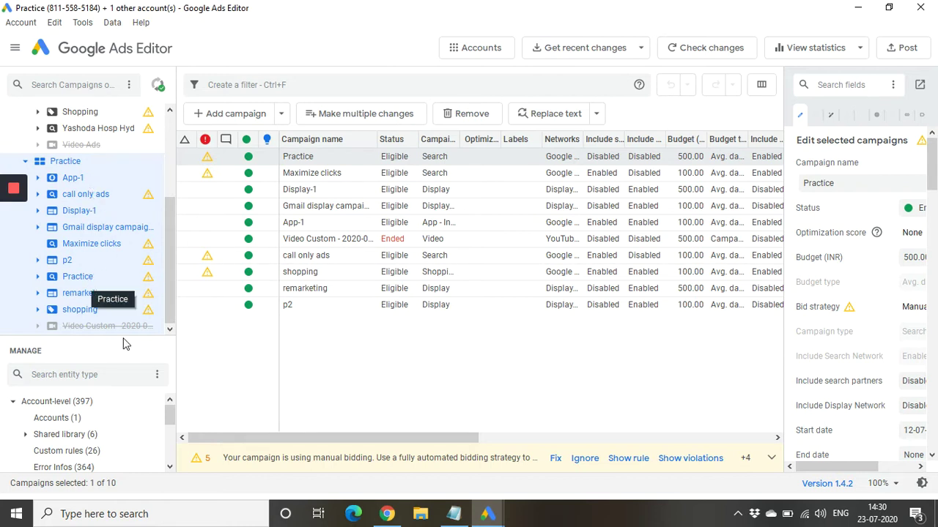
drag(124, 337, 125, 285)
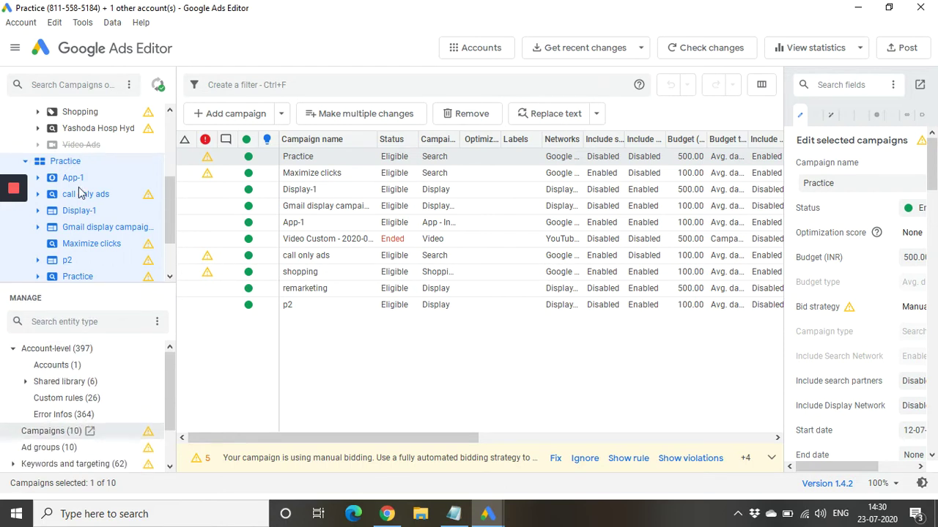
scroll(80, 193, up, 3)
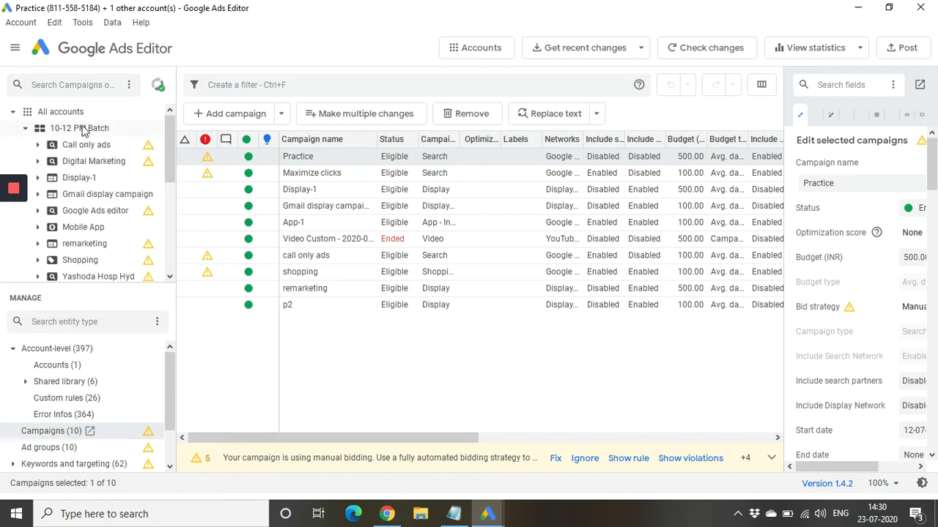
click(84, 129)
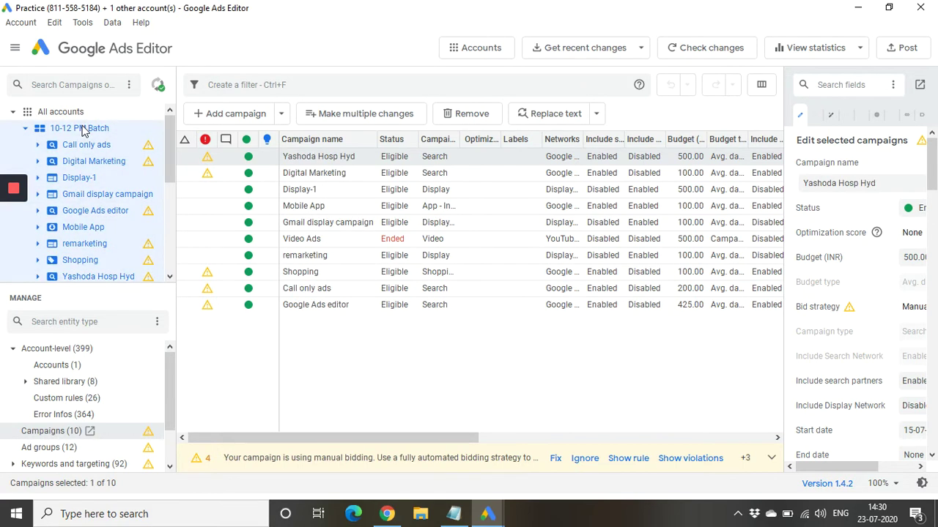
click(60, 367)
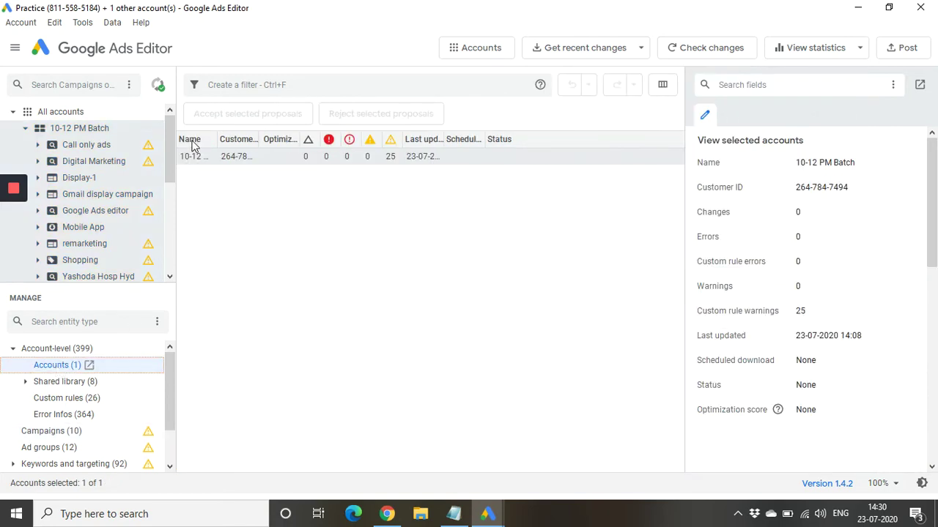
- Widen the accounts table and name column, then list the account's campaigns
drag(685, 205, 770, 211)
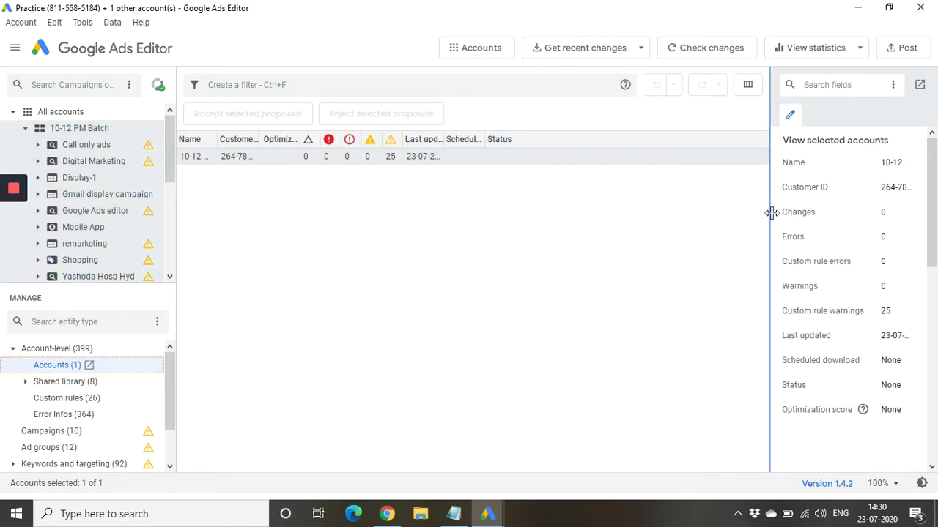
drag(219, 139, 350, 144)
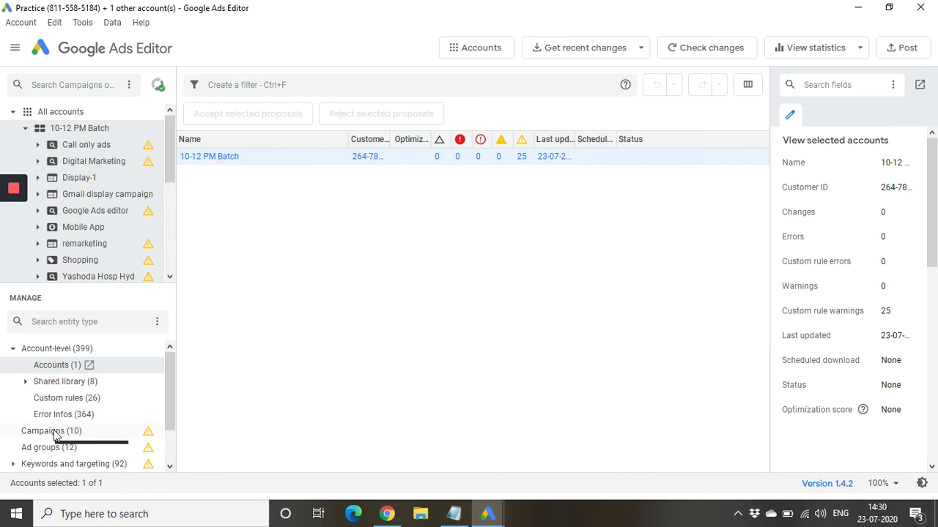
click(51, 431)
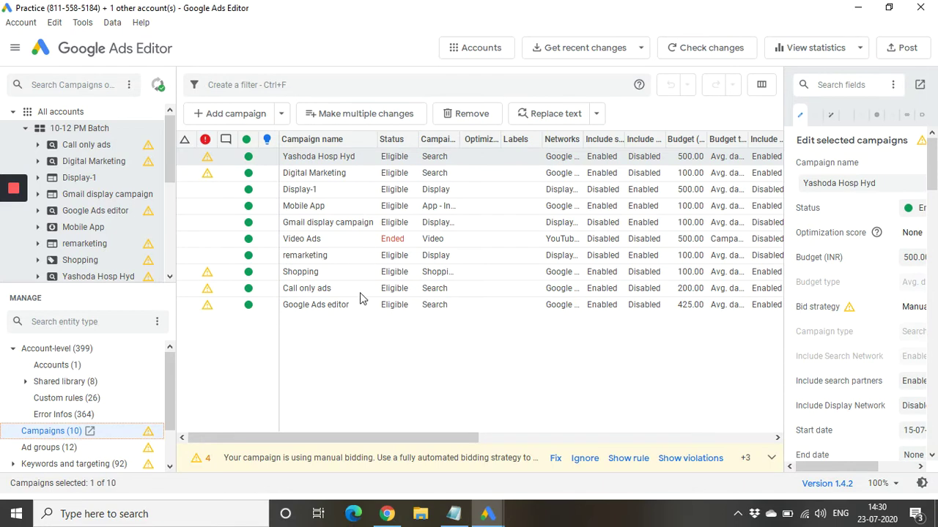
scroll(91, 353, down, 1)
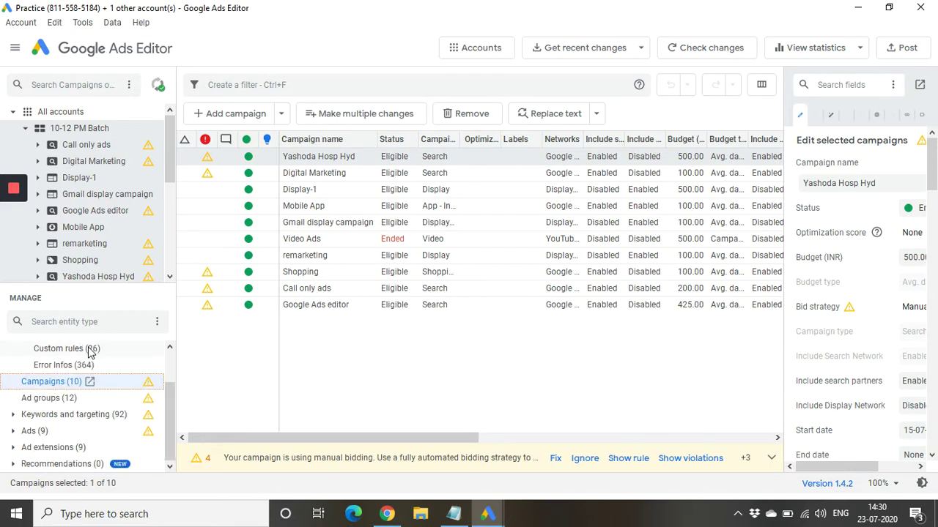
- List the account's ad groups, then its 29 keywords with match types
click(42, 399)
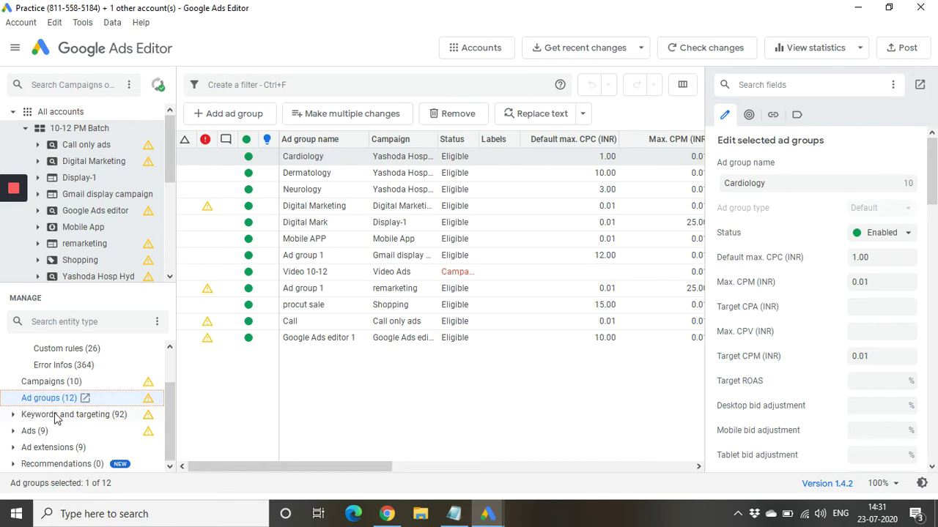
click(13, 414)
click(35, 432)
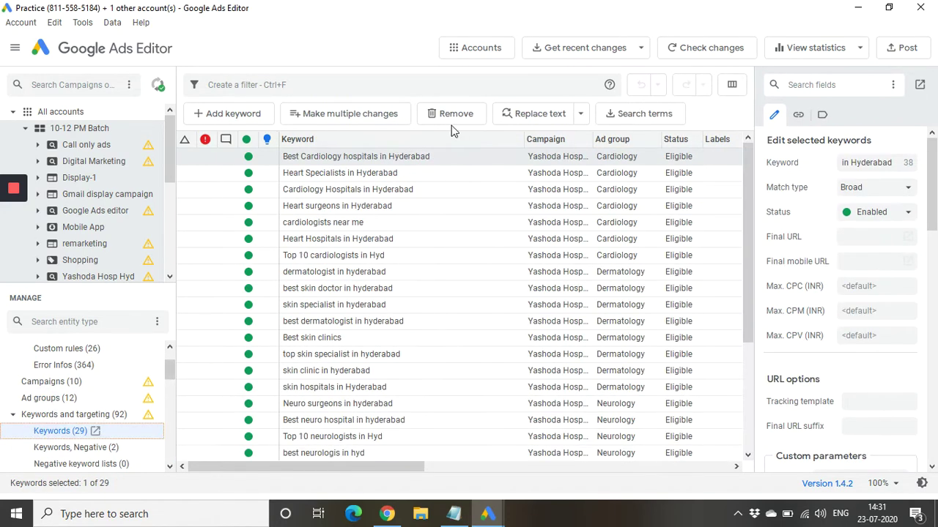
scroll(377, 286, down, 2)
scroll(357, 183, down, 1)
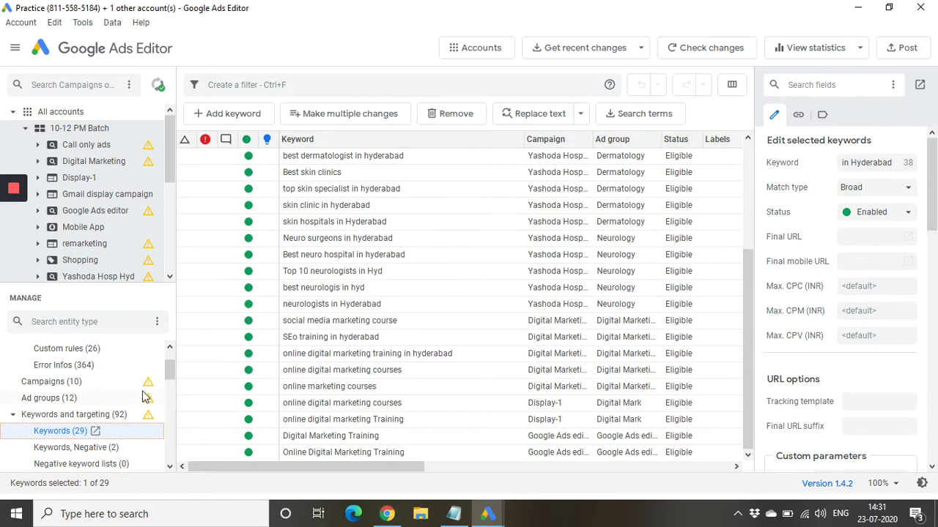
scroll(113, 419, down, 2)
scroll(62, 422, down, 4)
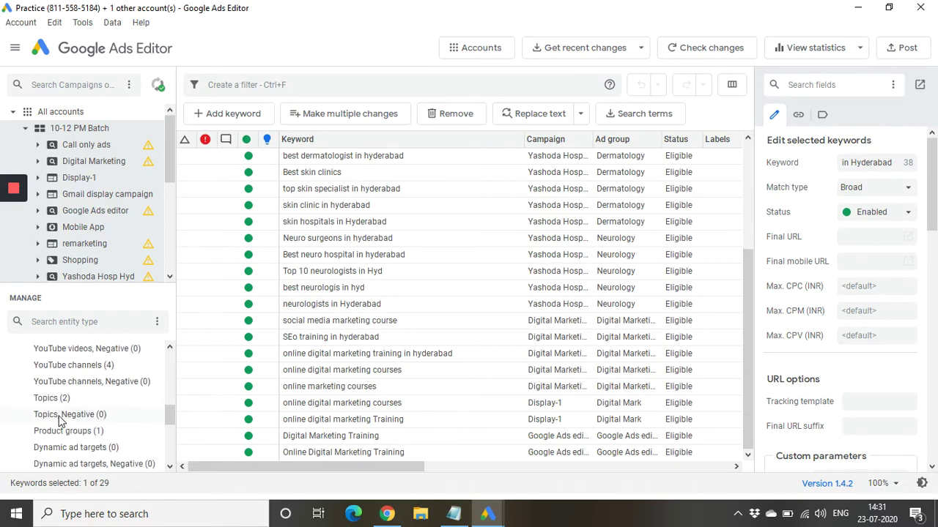
scroll(62, 422, up, 10)
click(78, 322)
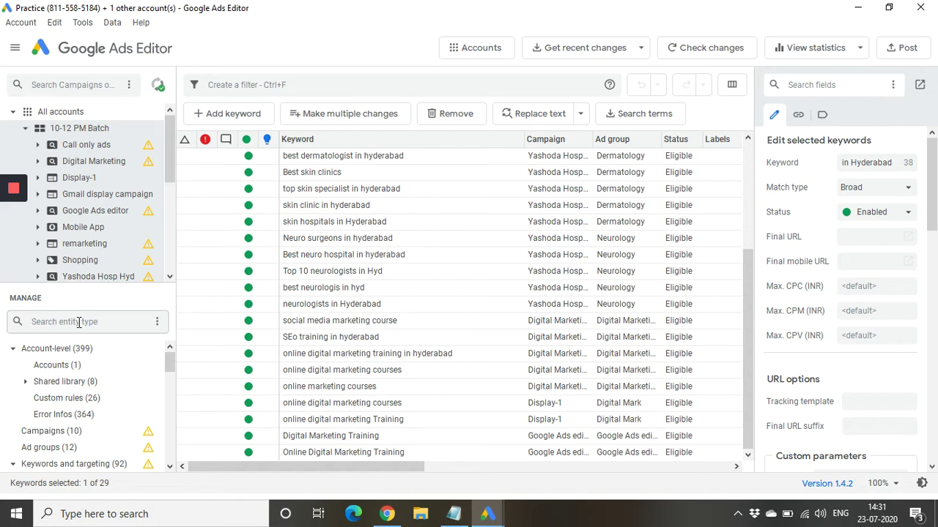
- Filter entity types by 'ads' and review the account's expanded text ads
text(ads)
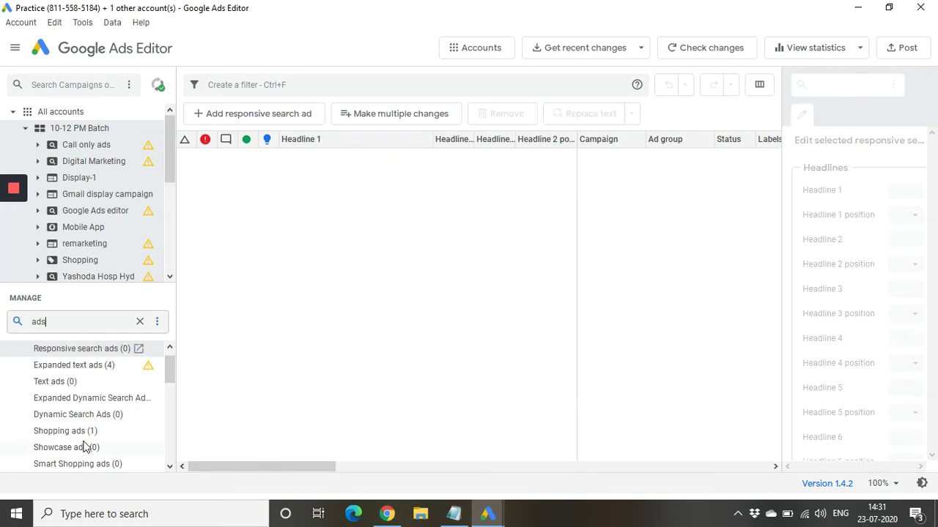
scroll(87, 447, up, 1)
click(33, 352)
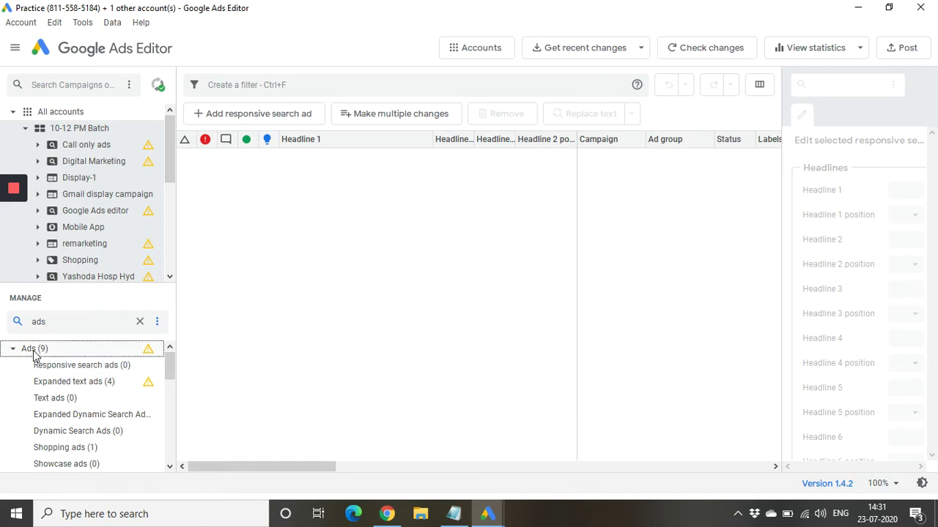
click(63, 384)
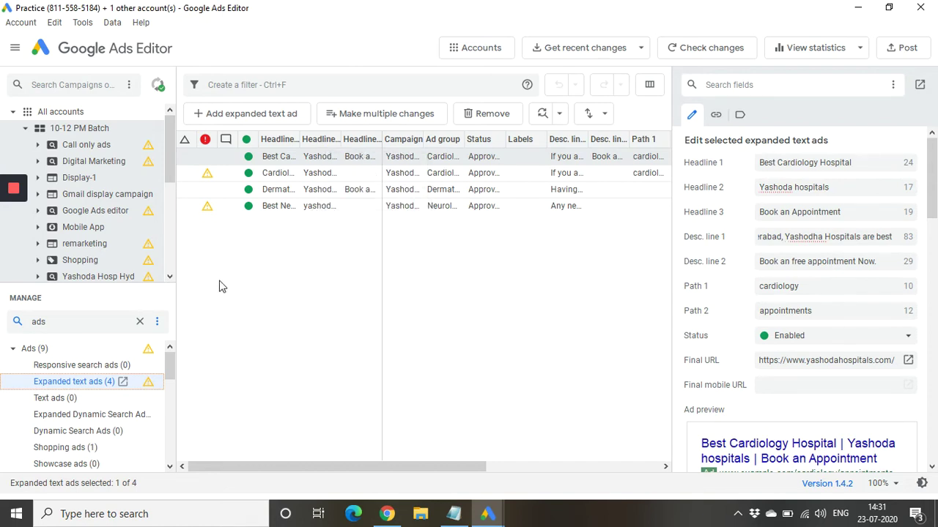
click(139, 323)
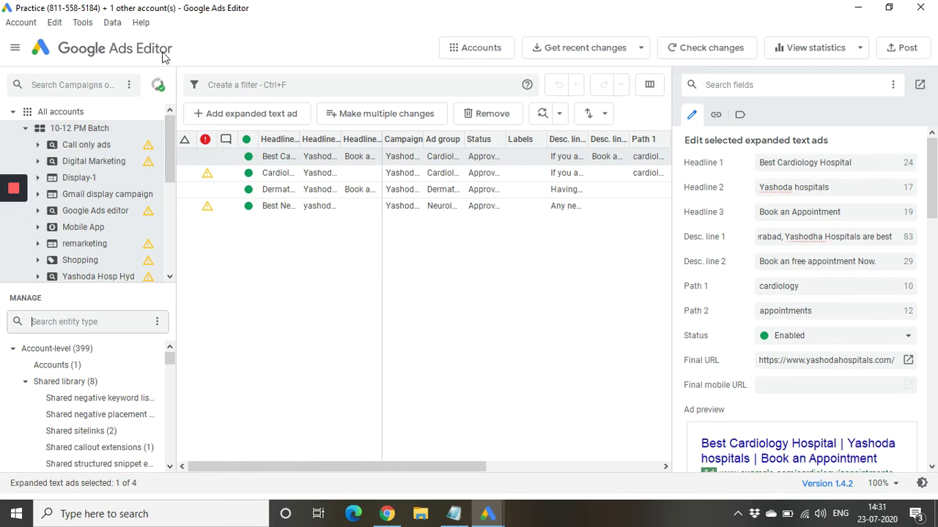
drag(670, 318, 702, 318)
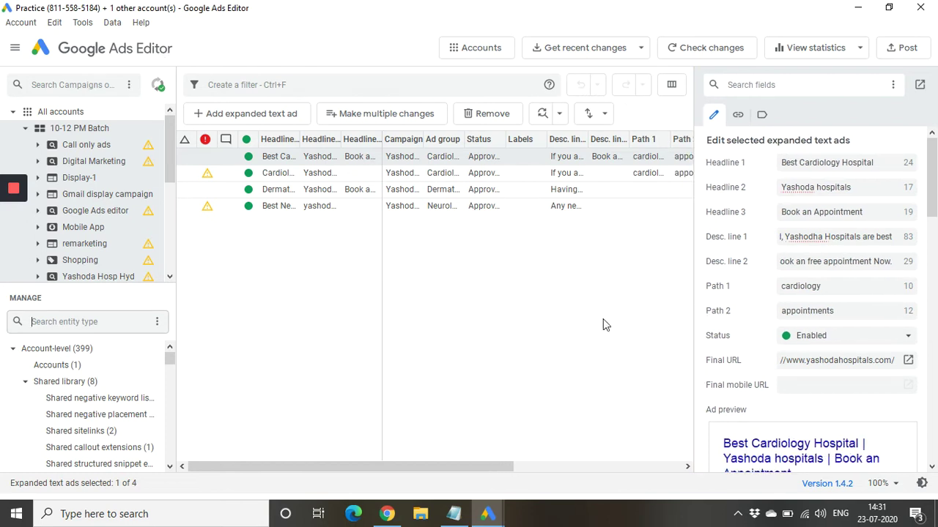
- Compare ads across all accounts, Practice and 10-12 PM Batch, then view account details
click(74, 115)
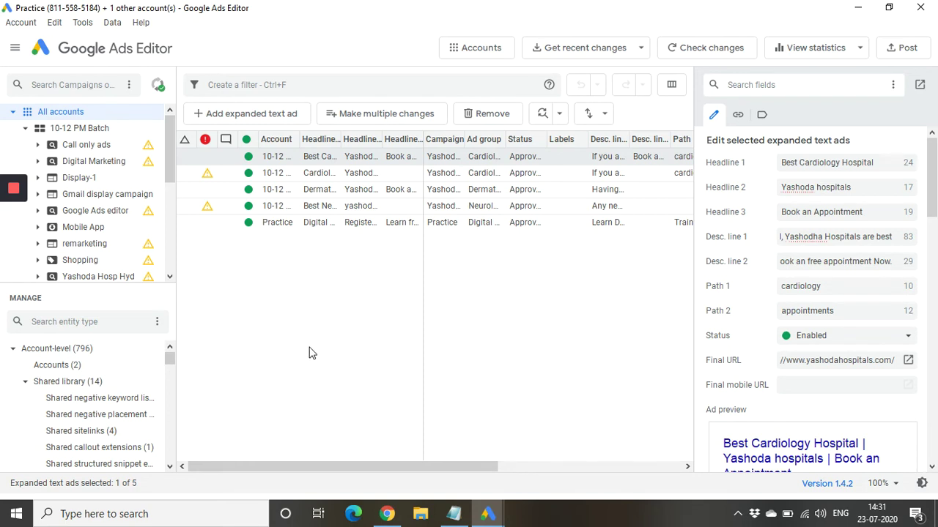
click(25, 133)
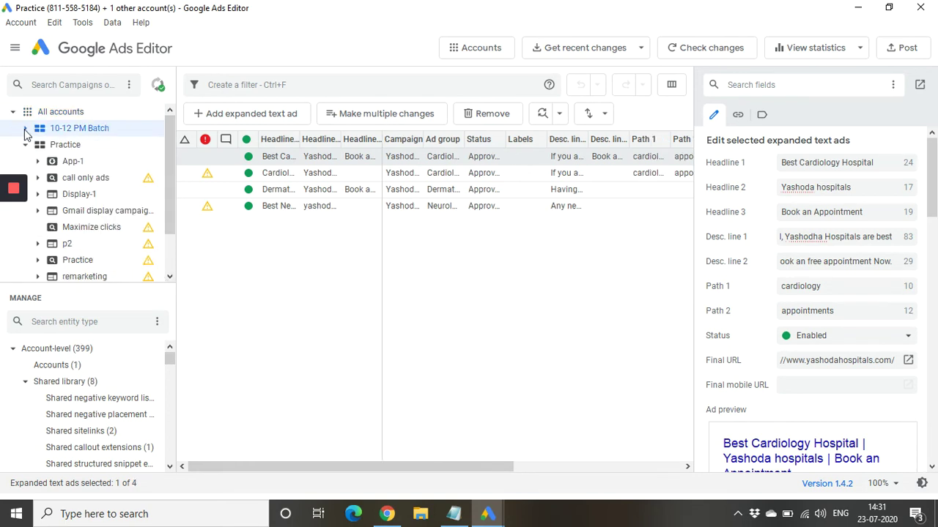
click(24, 146)
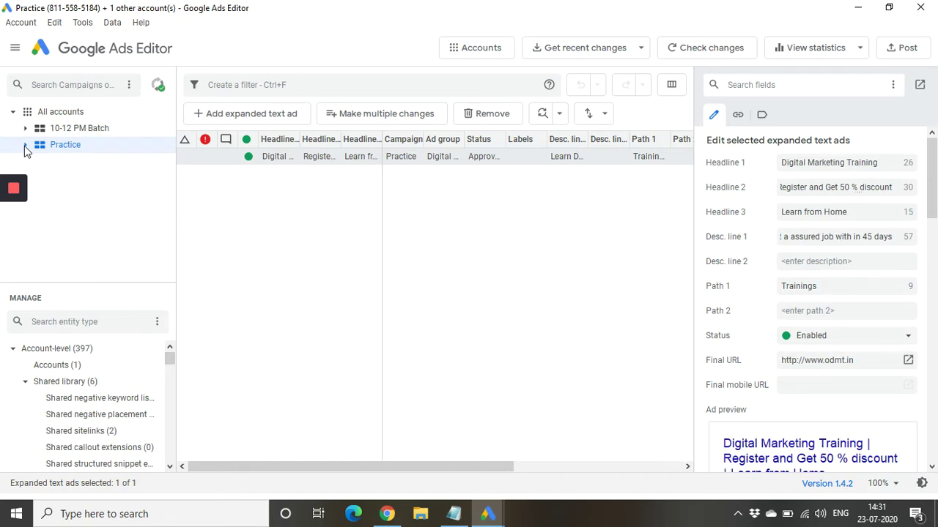
click(87, 129)
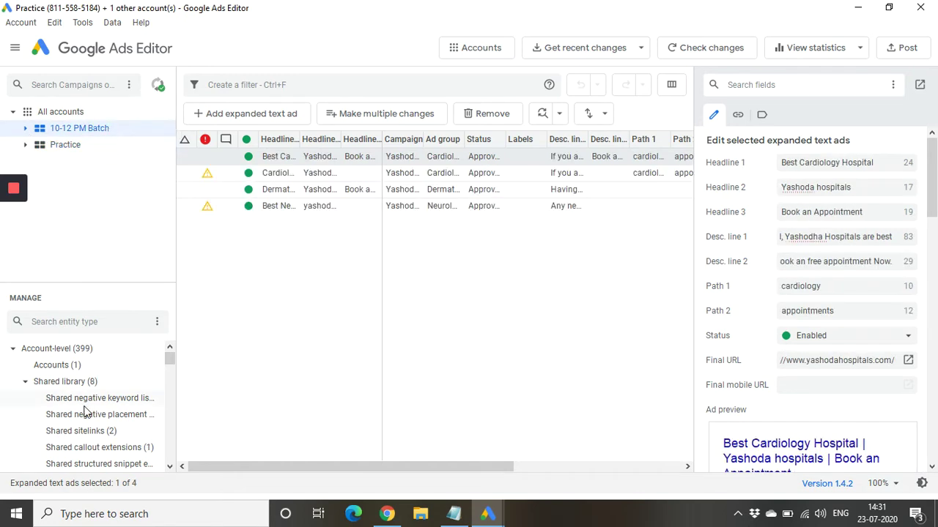
click(65, 350)
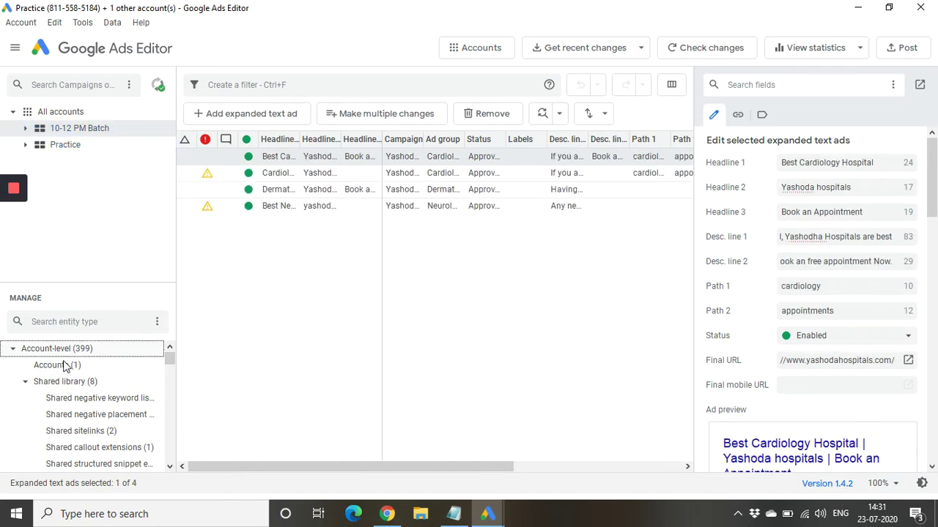
click(64, 366)
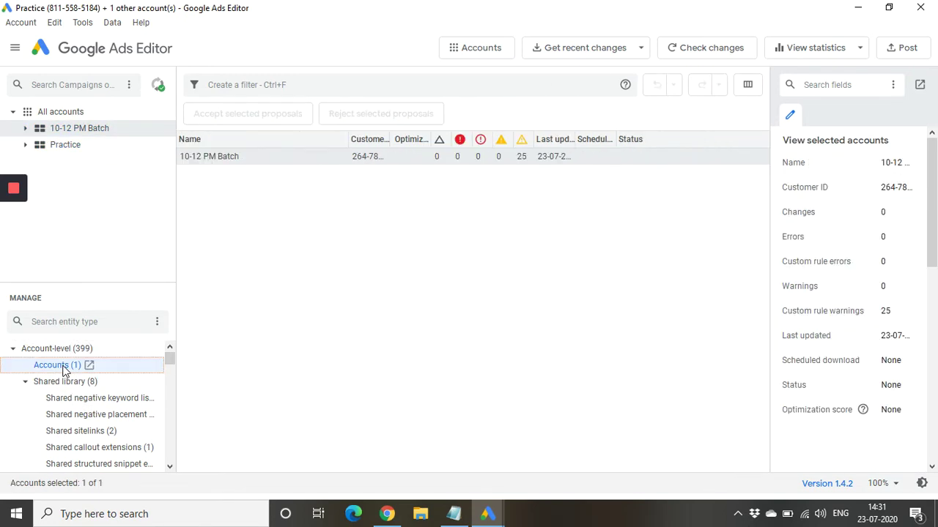
click(251, 342)
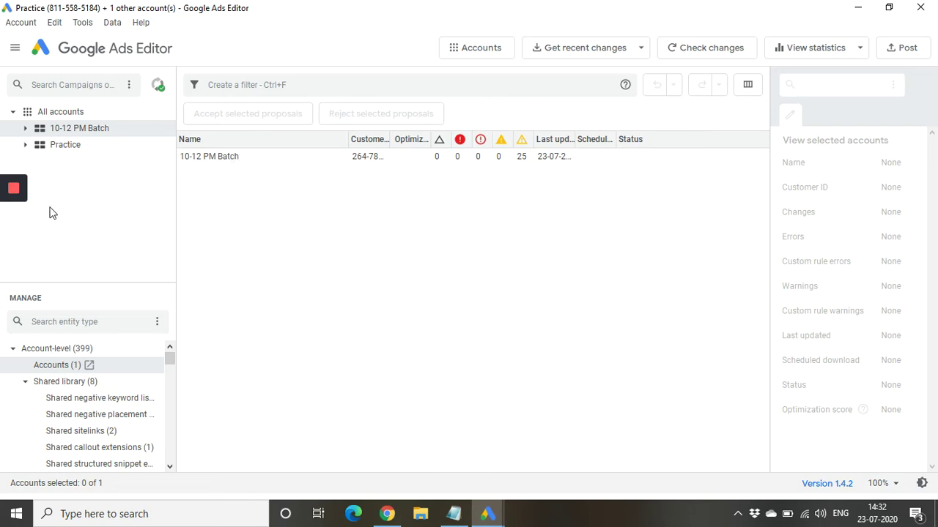
click(66, 114)
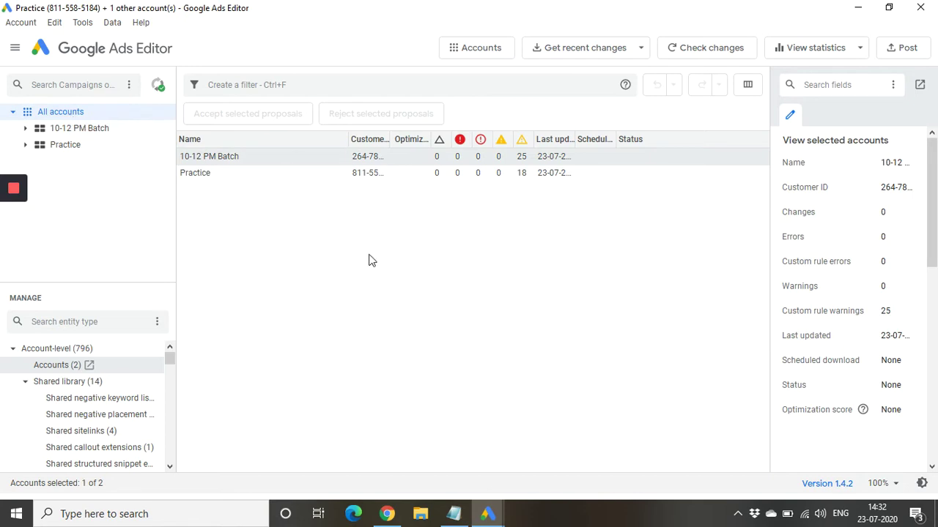
mouse_move(496, 519)
click(79, 128)
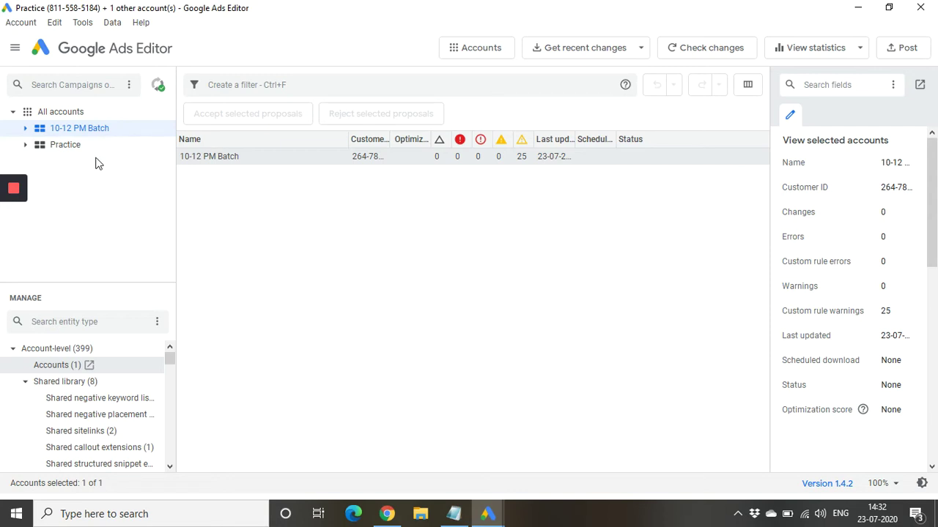
click(25, 382)
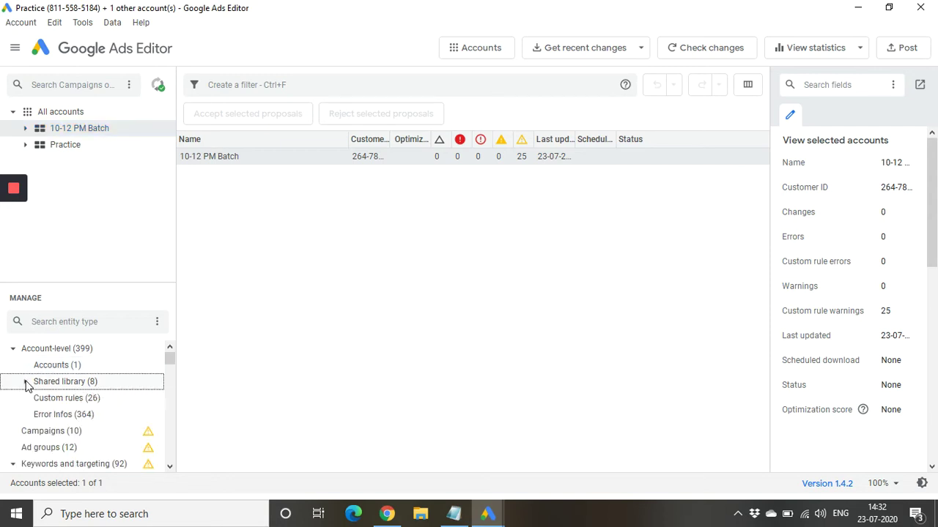
click(51, 432)
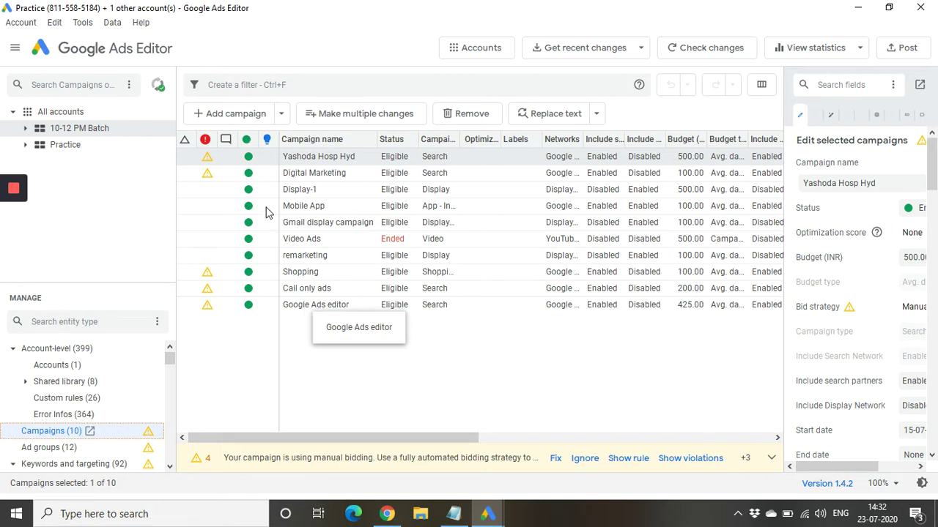
- Add a new campaign and rename it 'Trail campaign'
click(227, 121)
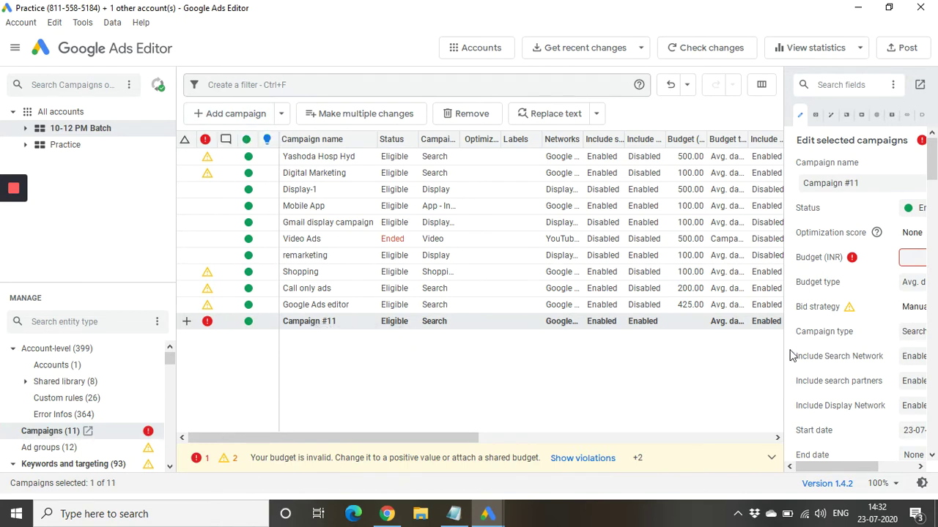
drag(784, 358, 657, 359)
click(793, 189)
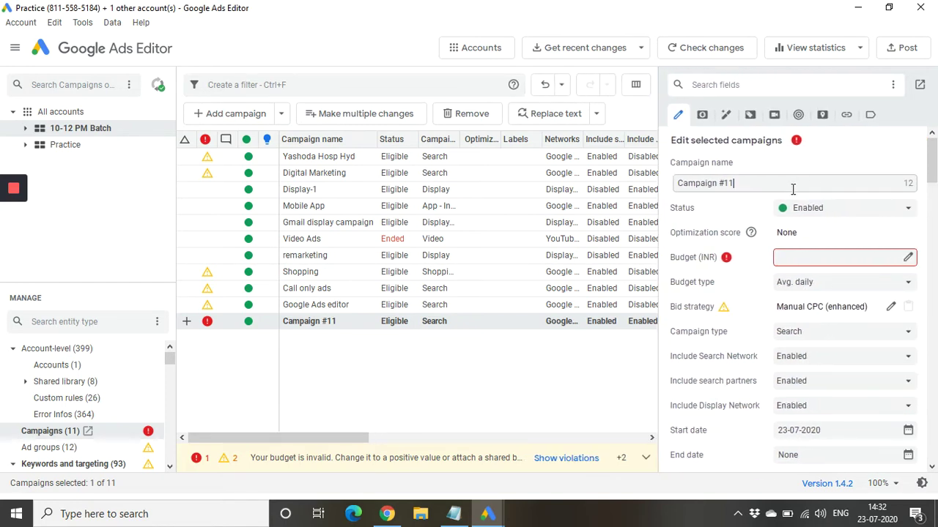
key(BackSpace)
key(BackSpace)
key(BackSpace)
key(BackSpace)
key(BackSpace)
key(BackSpace)
key(BackSpace)
key(BackSpace)
key(BackSpace)
key(BackSpace)
key(BackSpace)
key(BackSpace)
text(Trail c)
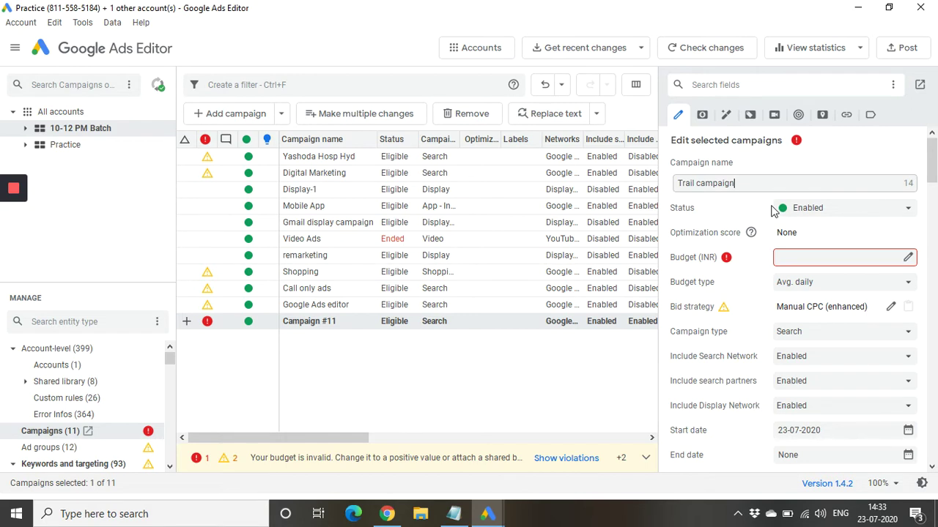
click(792, 256)
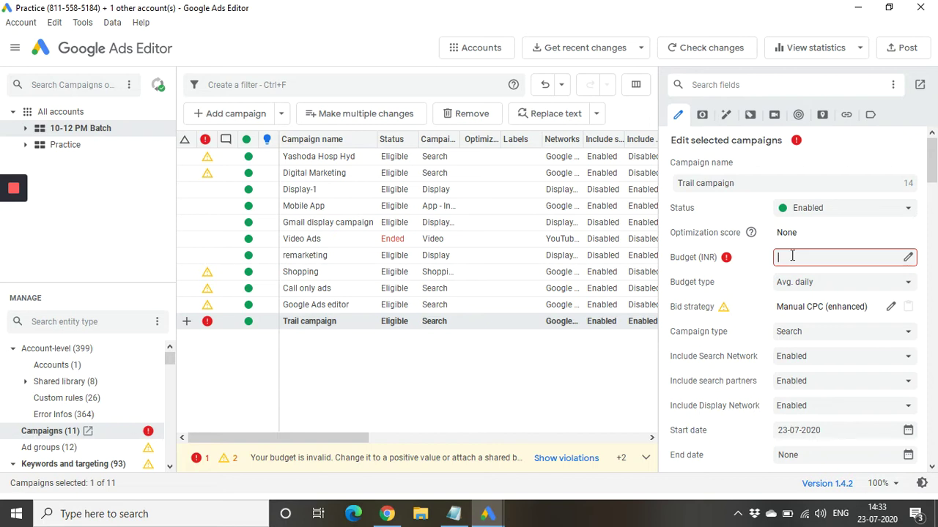
- Give Trail campaign a 500 INR average daily budget, keeping the Search type
text(500)
click(828, 285)
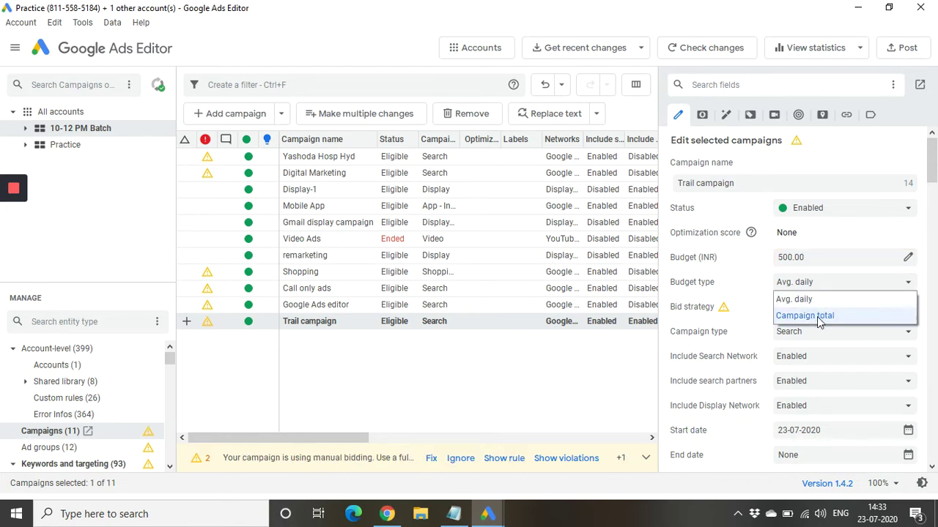
click(816, 301)
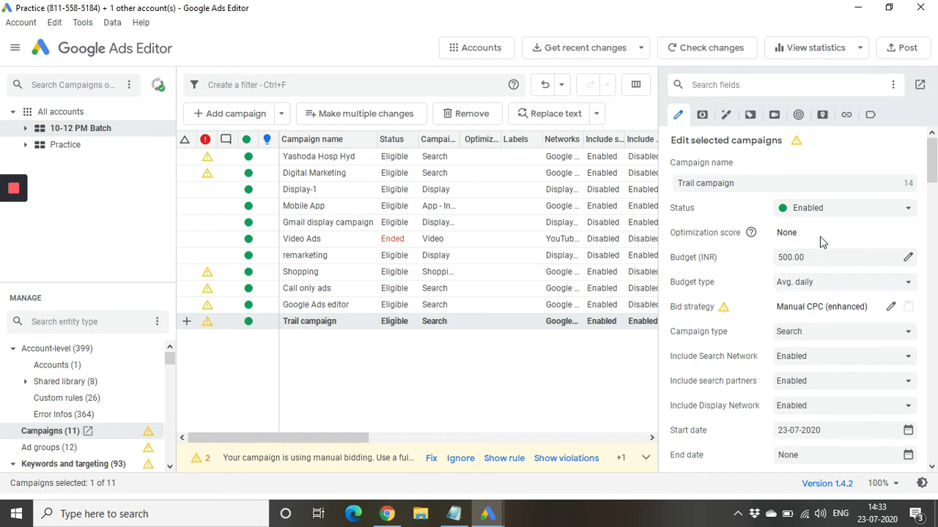
click(804, 339)
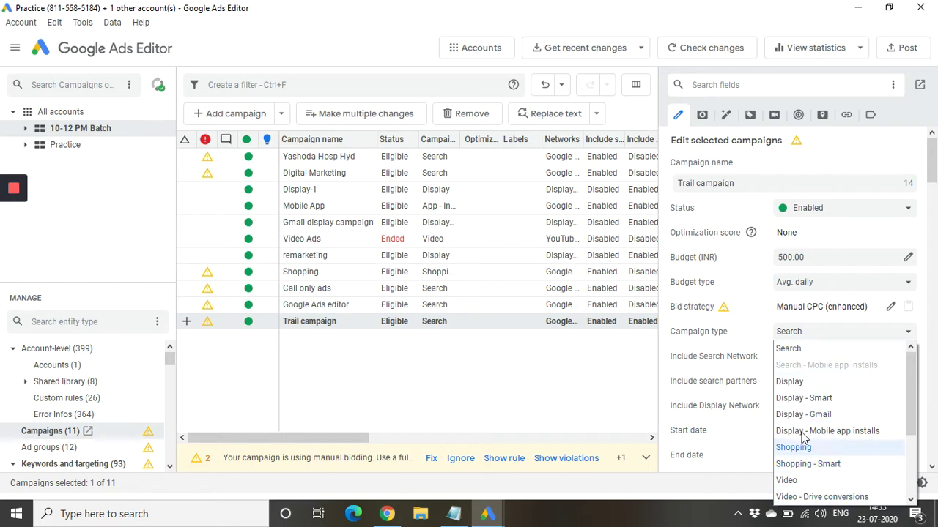
click(800, 350)
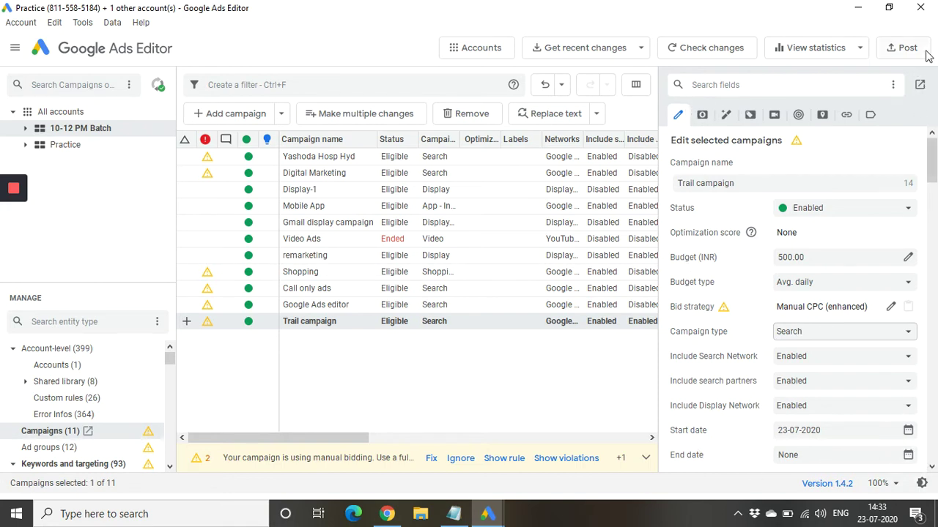
- Pop out the campaign settings, keep search partners enabled and disable the Display Network
click(920, 85)
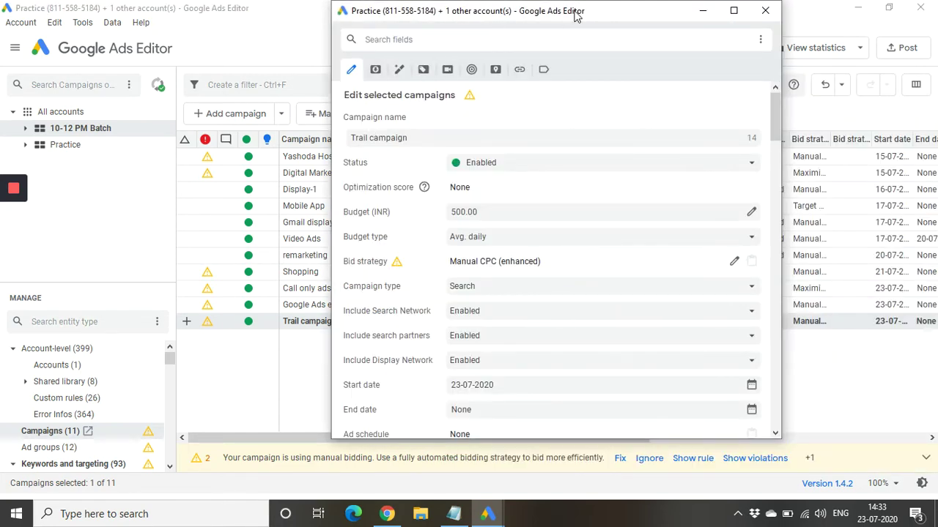
drag(574, 10, 571, 25)
scroll(504, 231, down, 3)
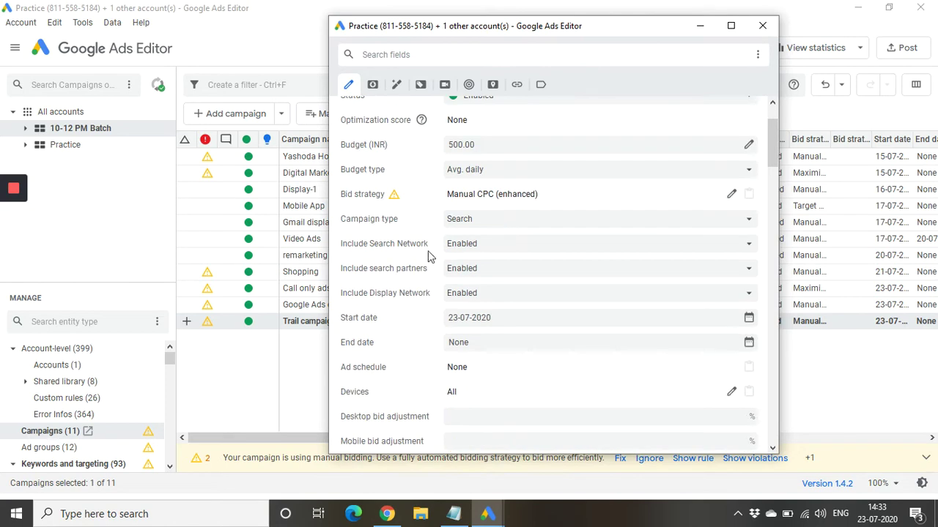
click(514, 268)
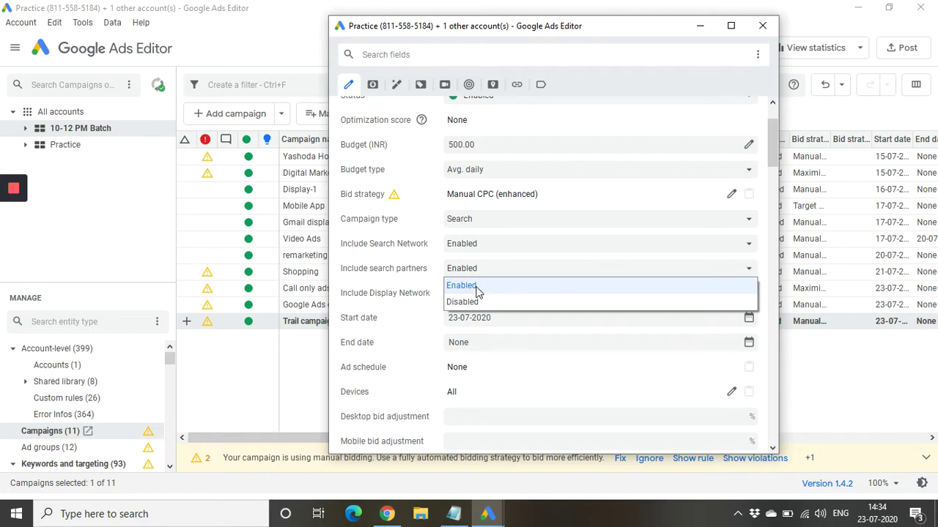
click(415, 307)
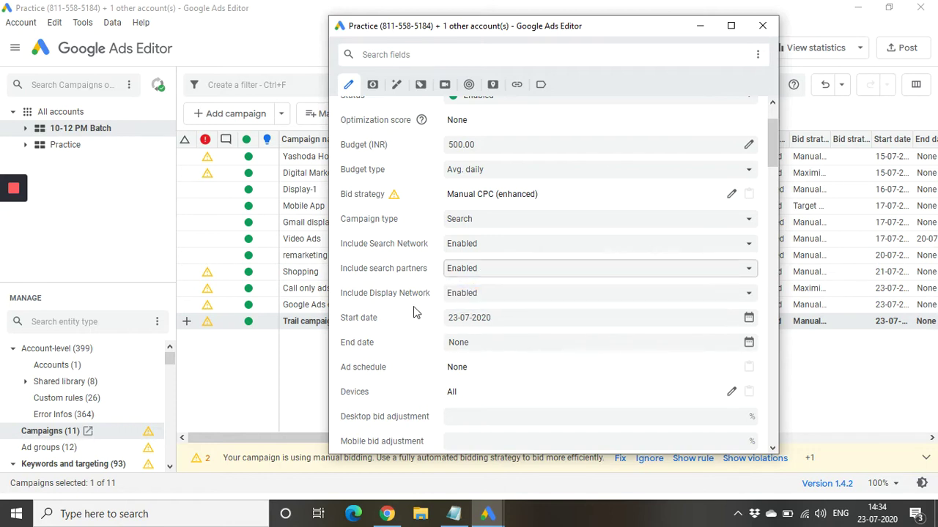
click(533, 296)
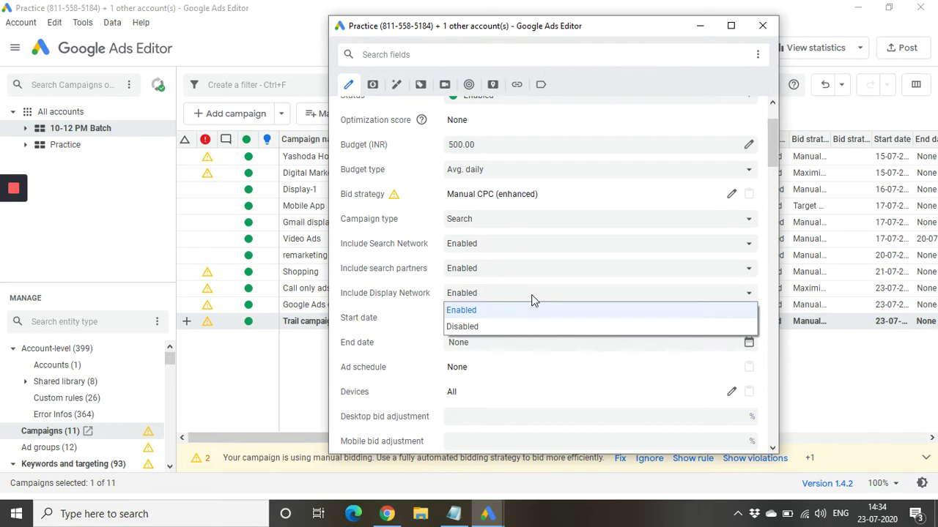
click(505, 327)
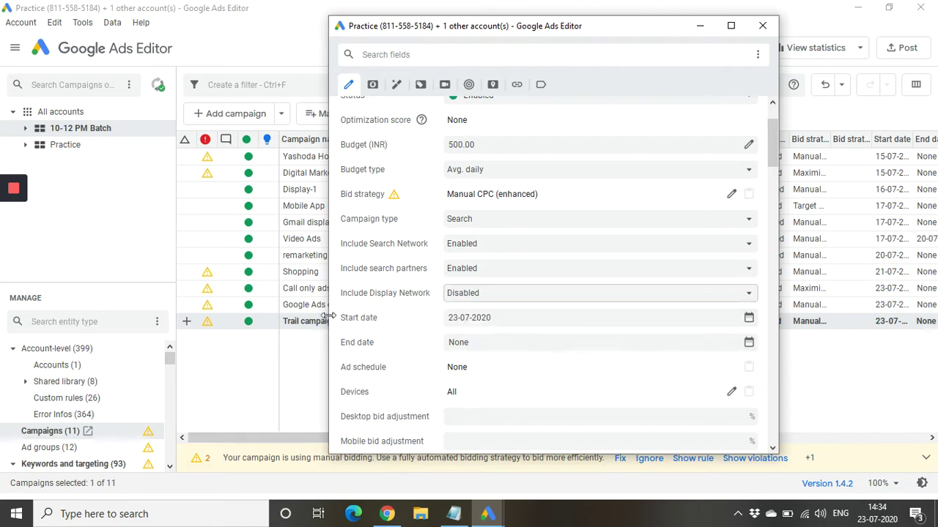
- Open the campaign's Devices targeting settings
scroll(477, 314, down, 2)
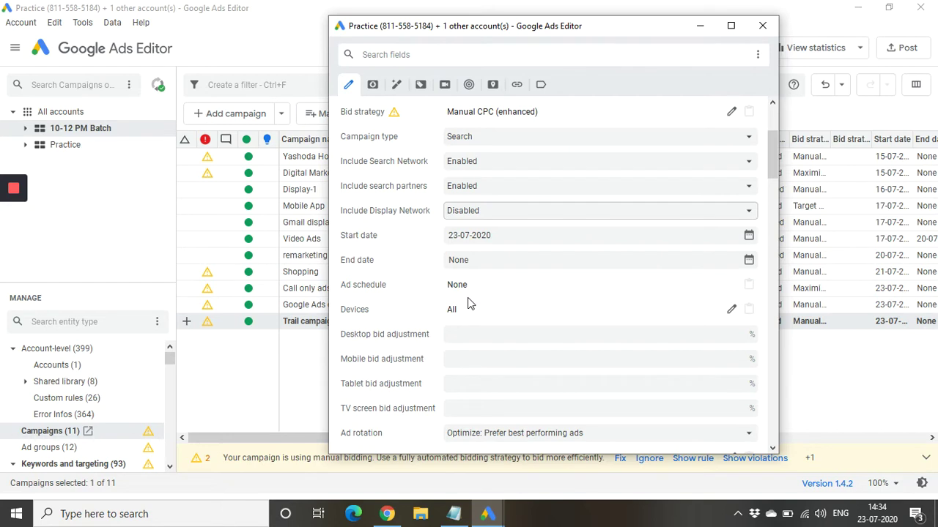
scroll(529, 276, down, 1)
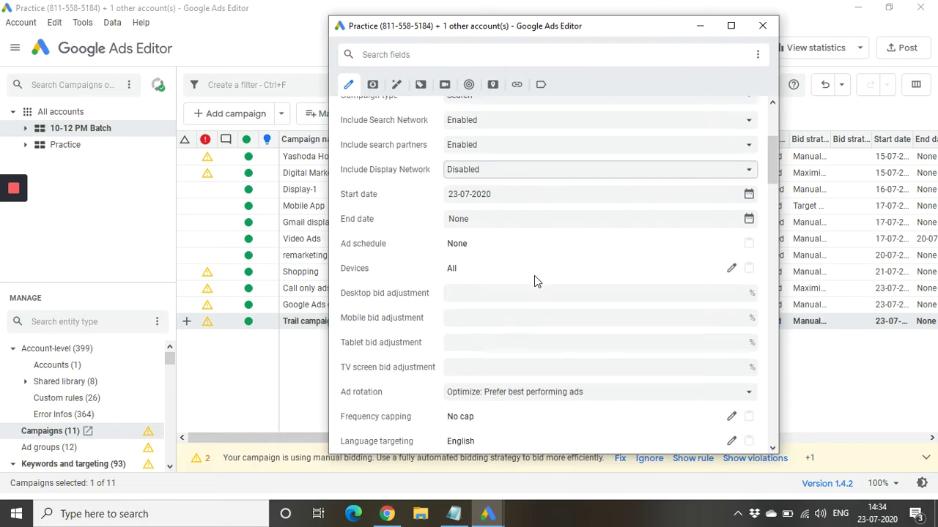
click(732, 270)
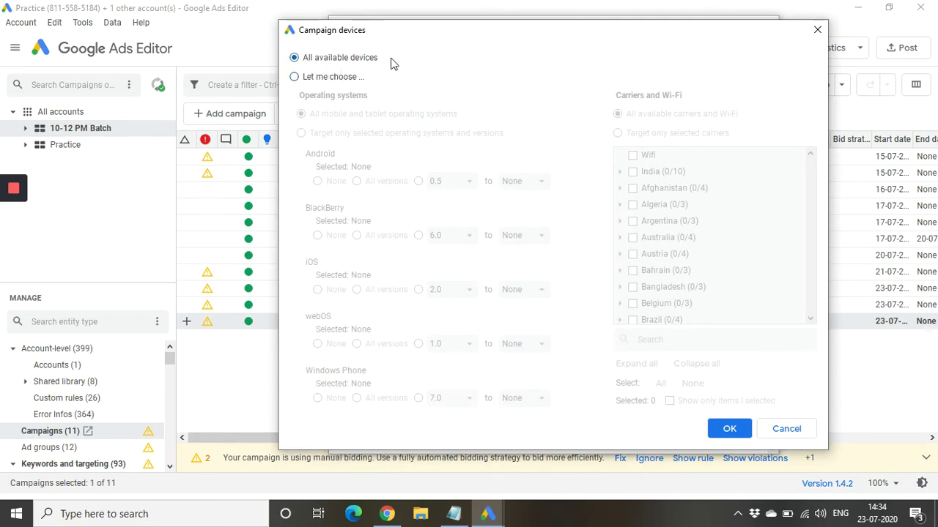
- Try Let me choose and selected operating systems, then cancel the Campaign devices dialog
click(315, 79)
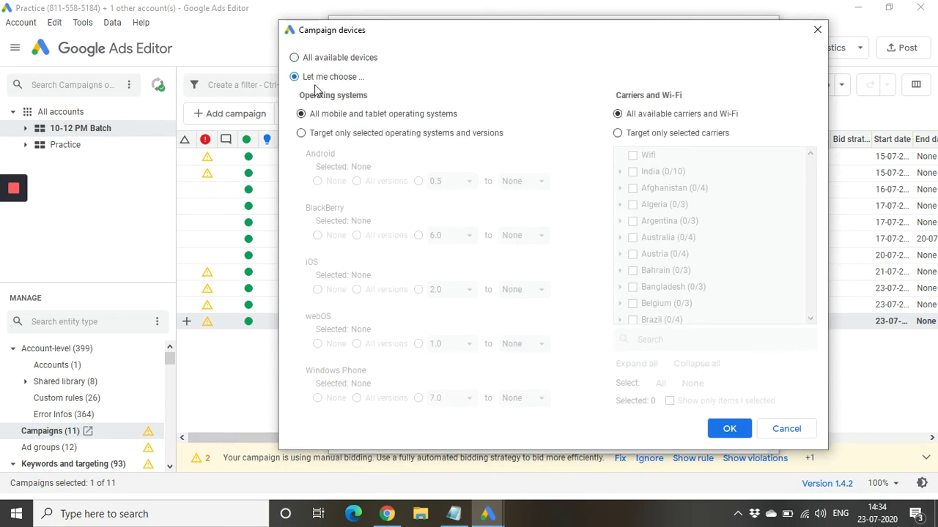
click(418, 140)
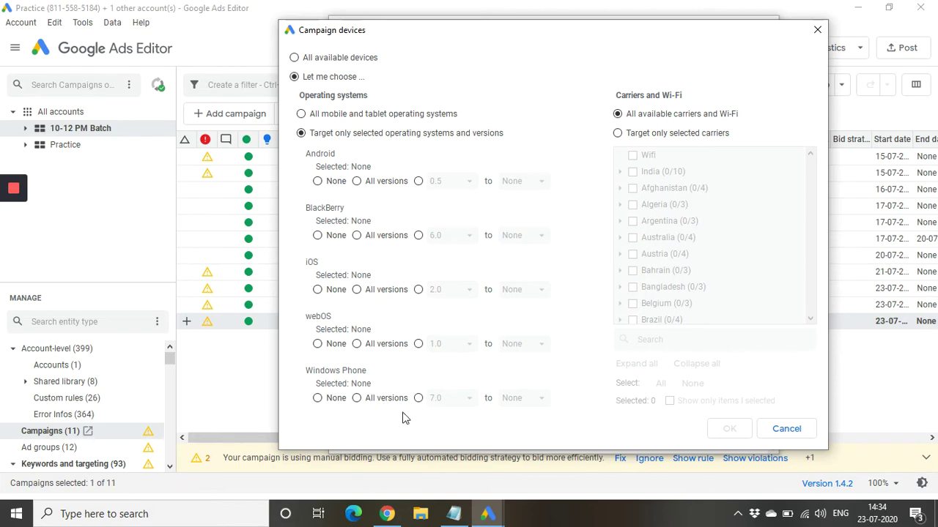
click(788, 429)
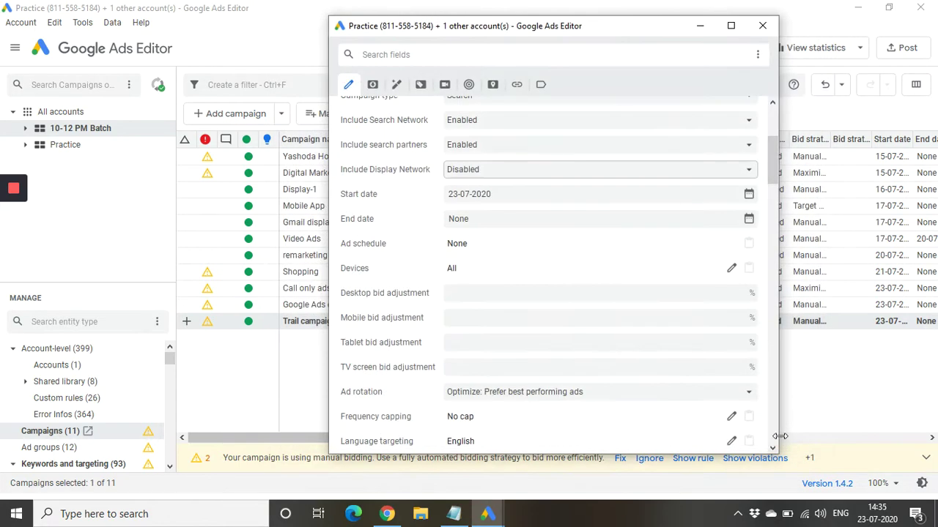
- Cap Display Network impressions at 3 per day per person for this campaign
scroll(396, 268, down, 2)
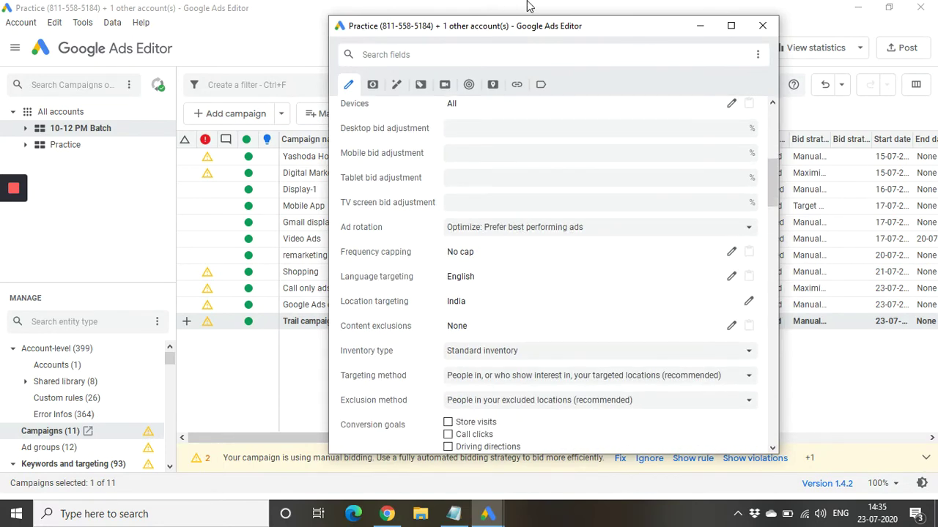
click(732, 253)
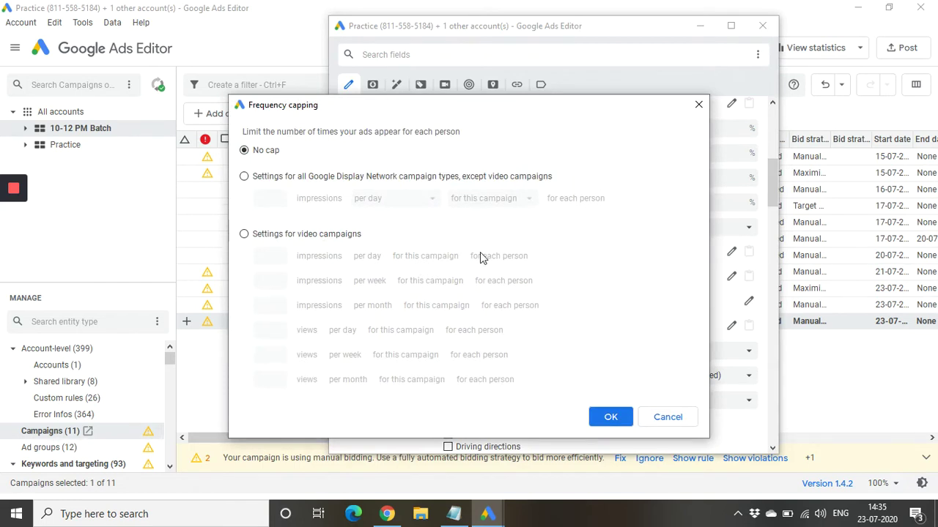
click(304, 178)
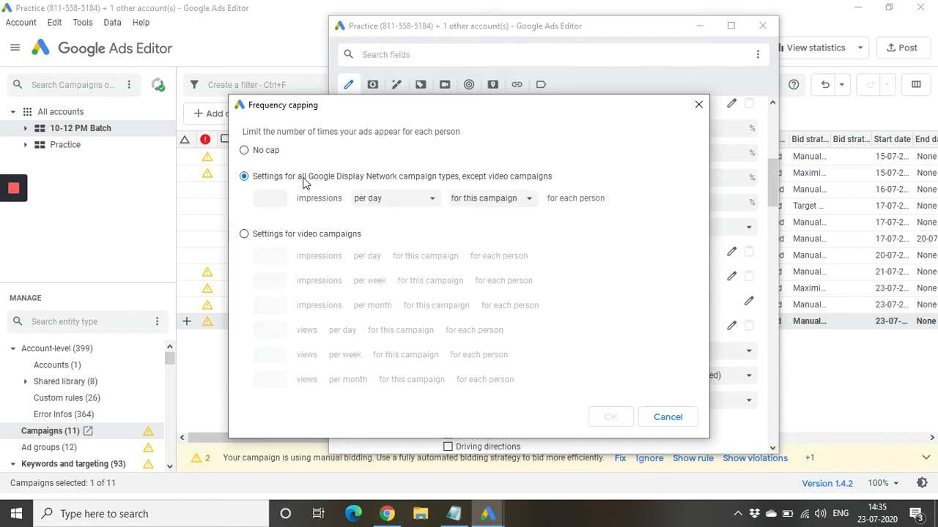
click(277, 203)
text(3)
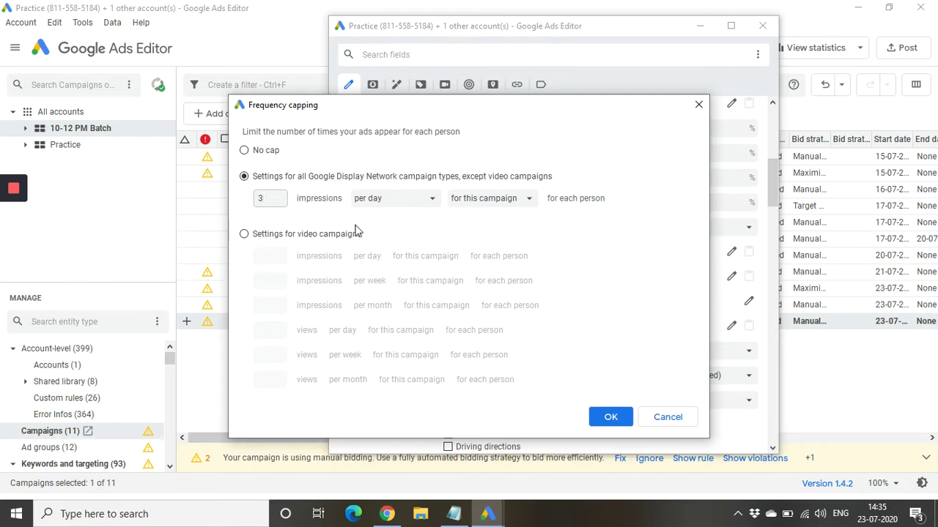
click(609, 416)
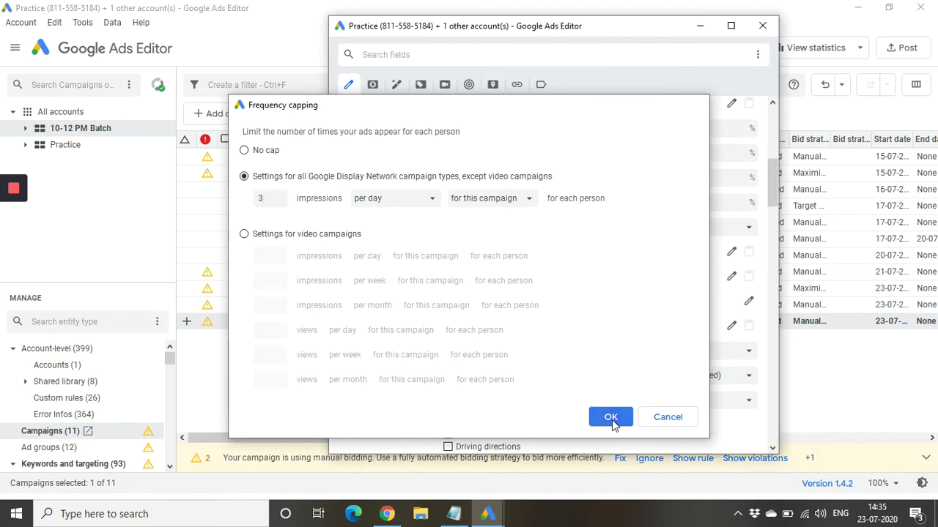
- Dock the settings back and widen the list to show Trail campaign's 500.00 budget
scroll(571, 315, down, 7)
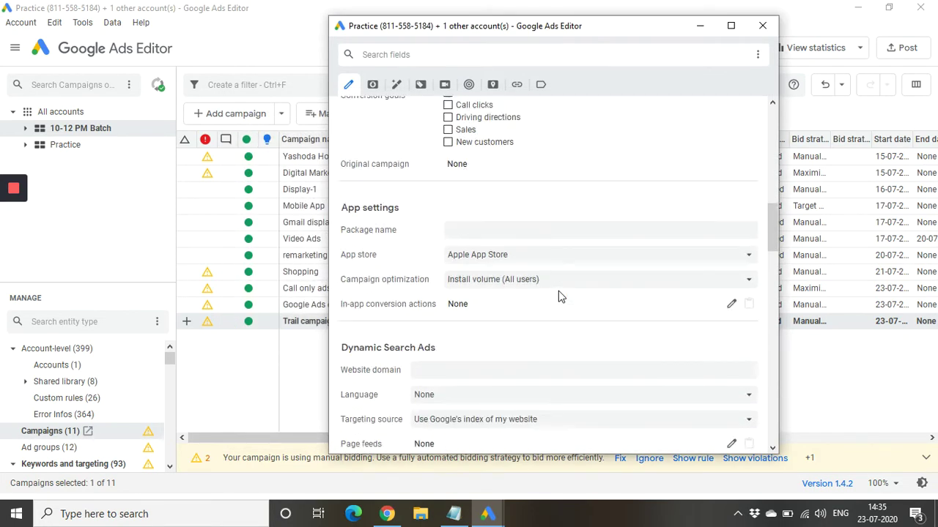
scroll(558, 293, down, 8)
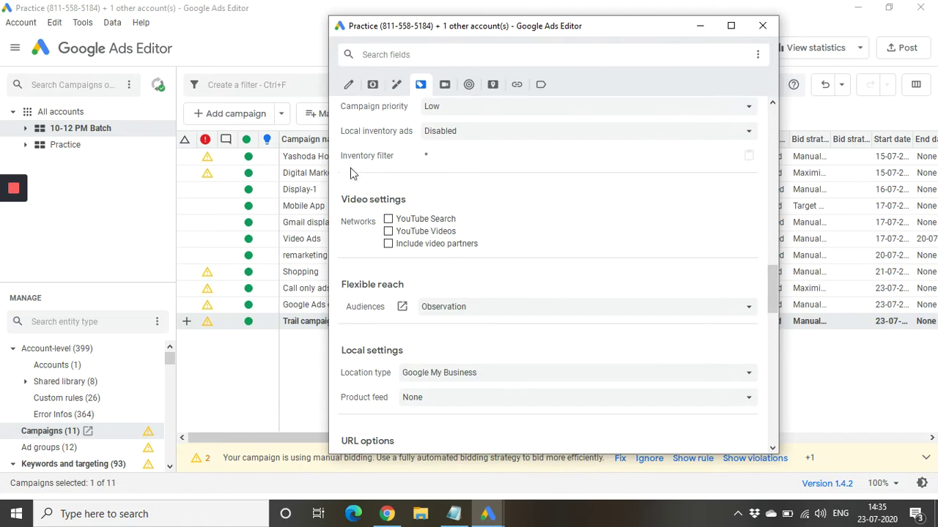
scroll(463, 377, down, 5)
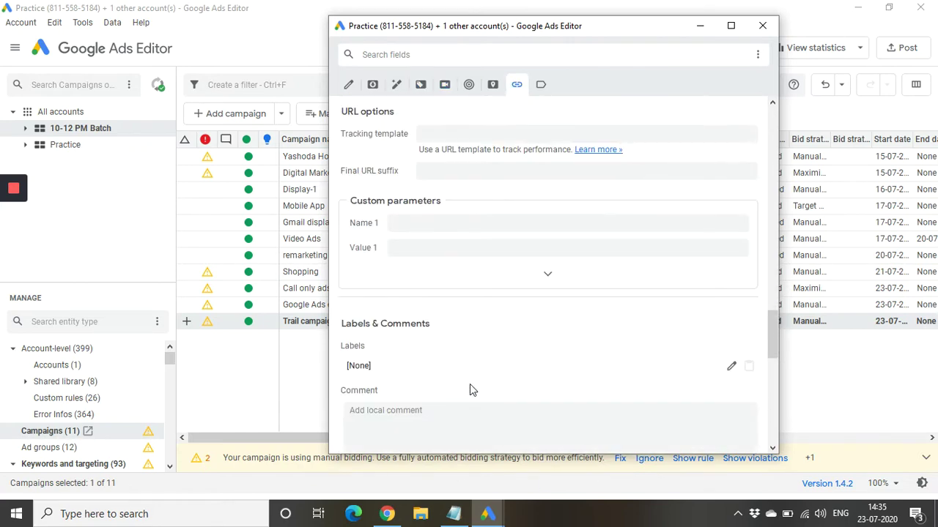
scroll(468, 387, up, 3)
click(762, 26)
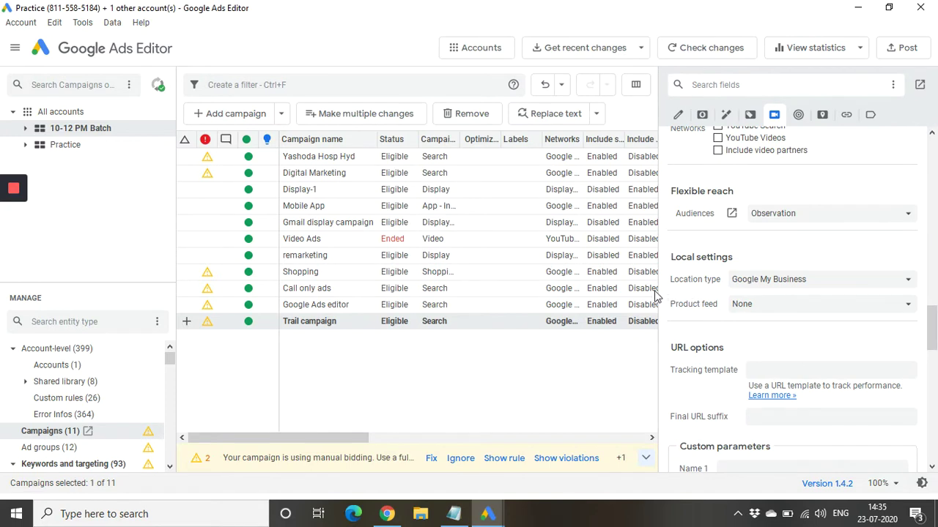
drag(657, 297, 701, 302)
key(Escape)
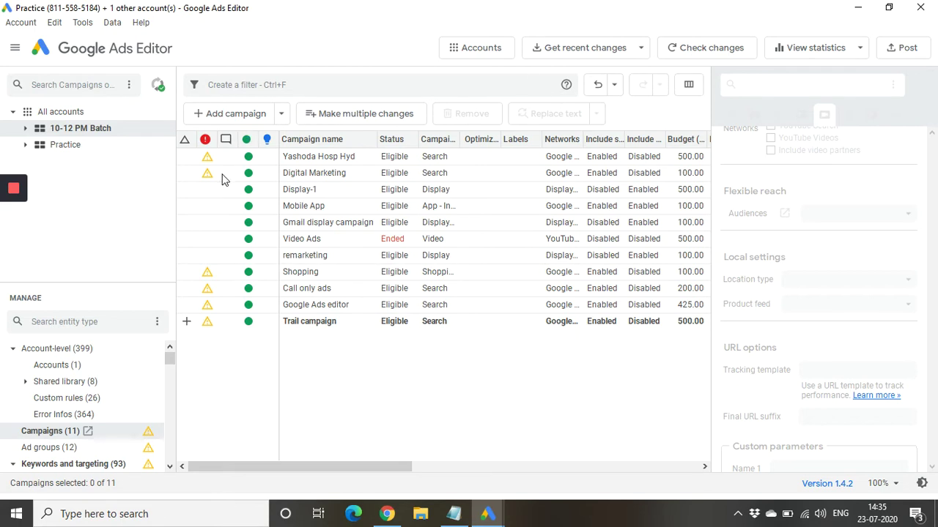
- Dismiss the campaign warnings list and show Trail campaign's settings in the edit panel
mouse_move(207, 157)
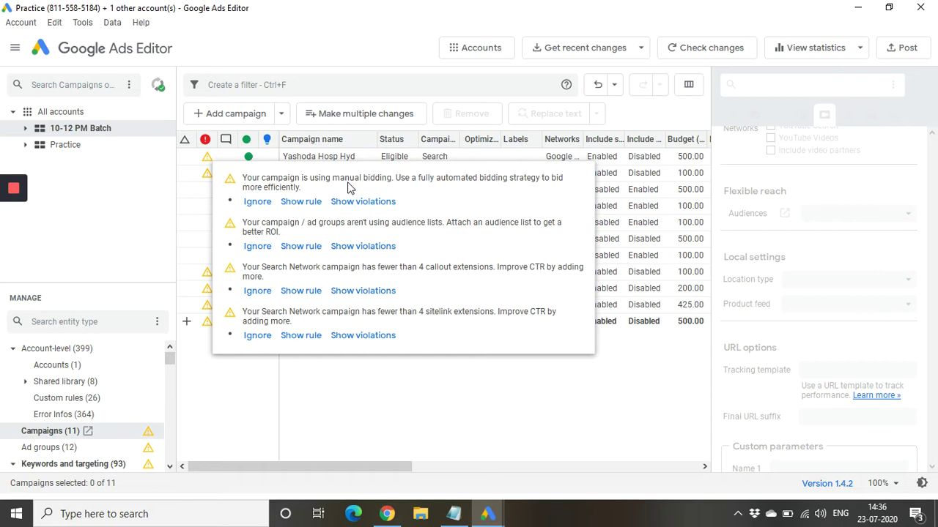
click(251, 208)
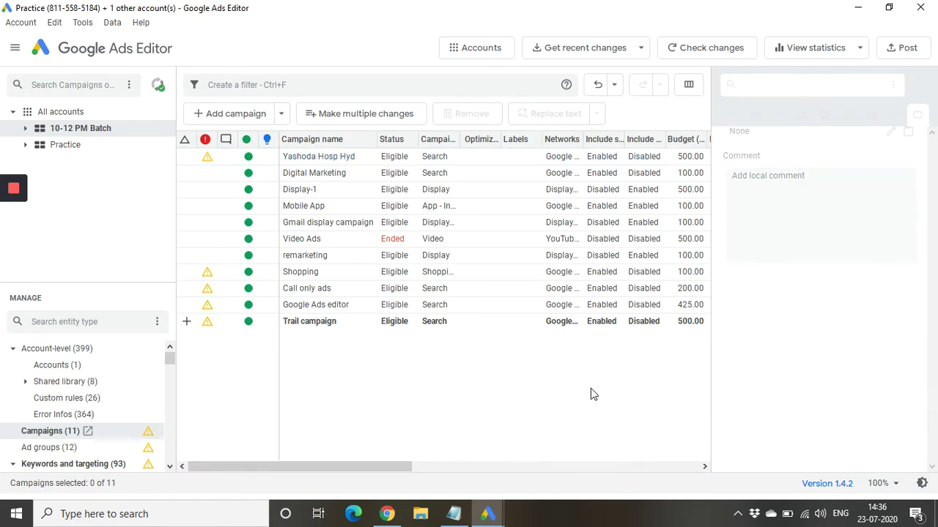
click(427, 328)
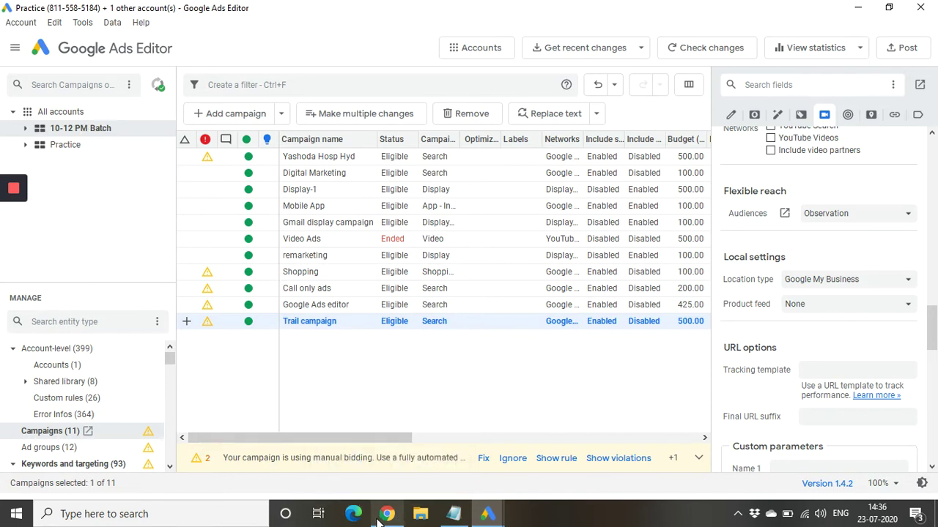
- In the browser's Google Ads account, open the full Campaigns list and review its 10 campaigns
mouse_move(380, 518)
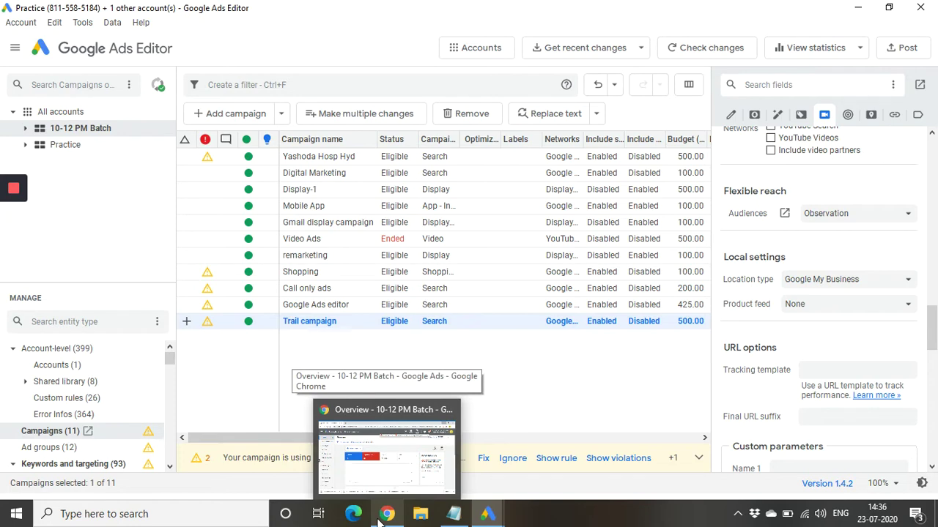
click(380, 517)
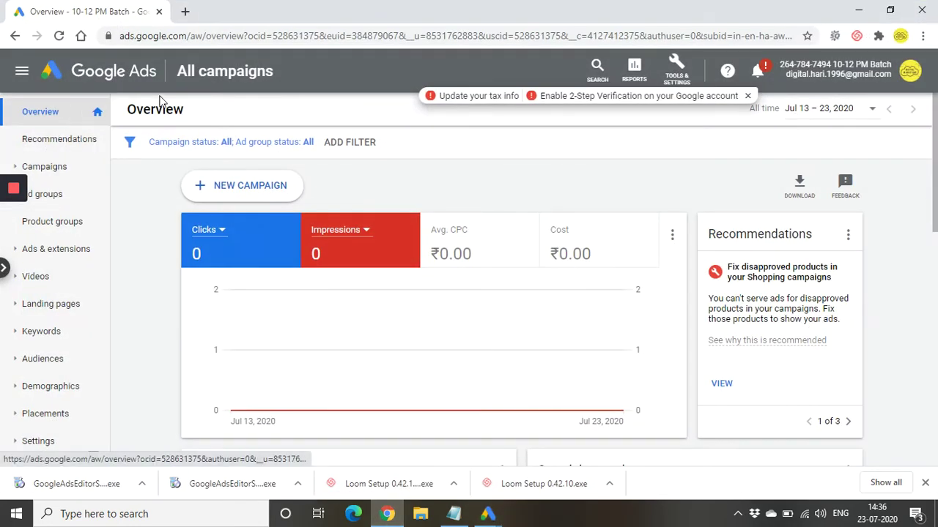
scroll(429, 329, down, 4)
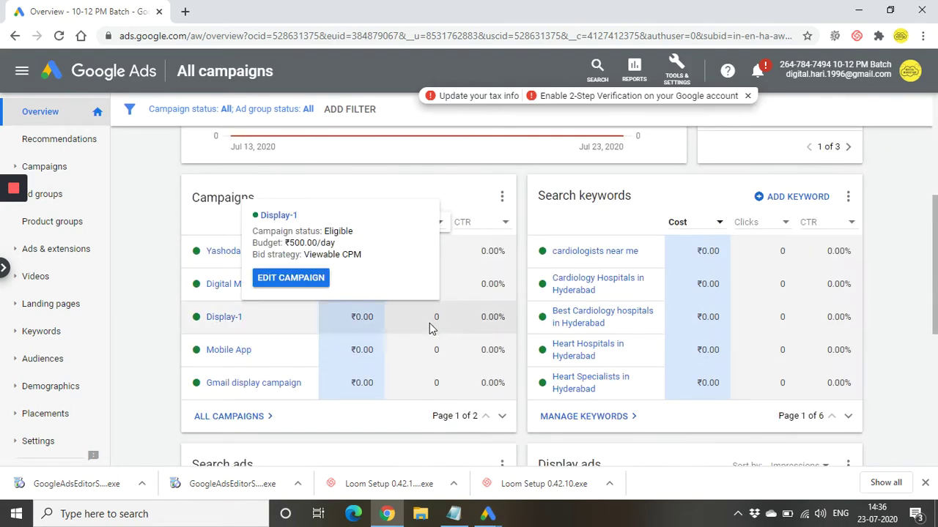
click(261, 421)
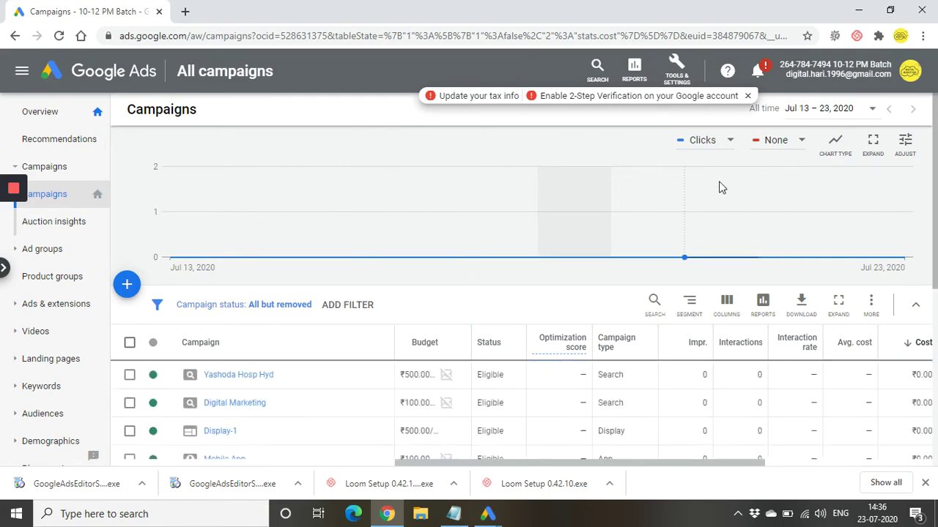
scroll(730, 191, down, 3)
scroll(257, 234, up, 2)
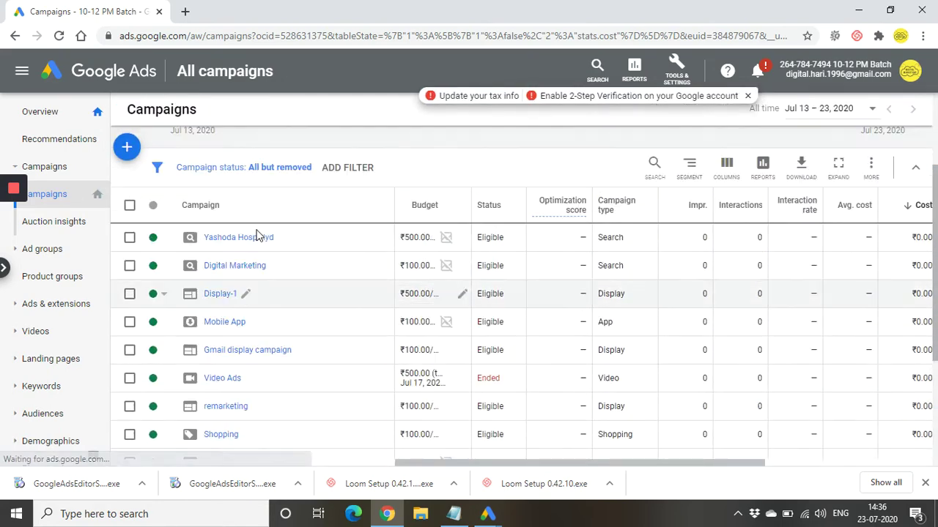
scroll(258, 293, down, 2)
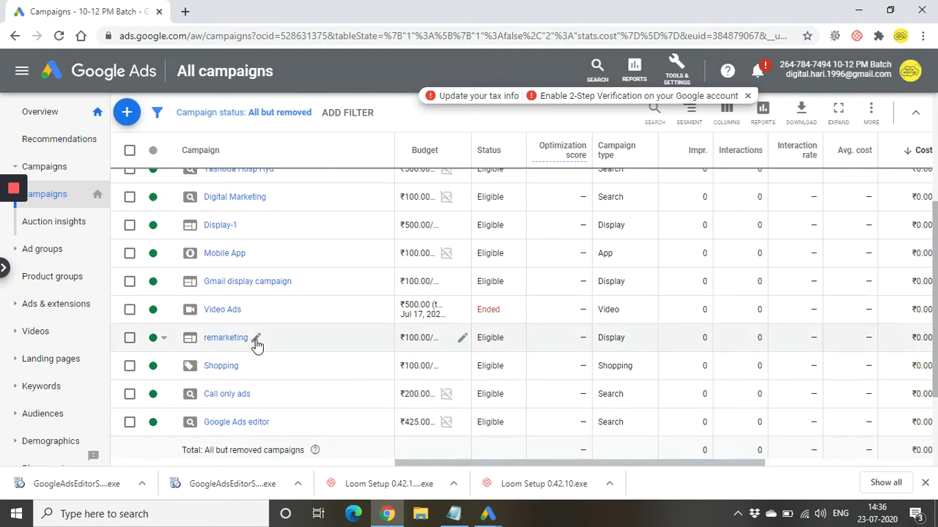
scroll(256, 348, down, 1)
scroll(253, 351, up, 3)
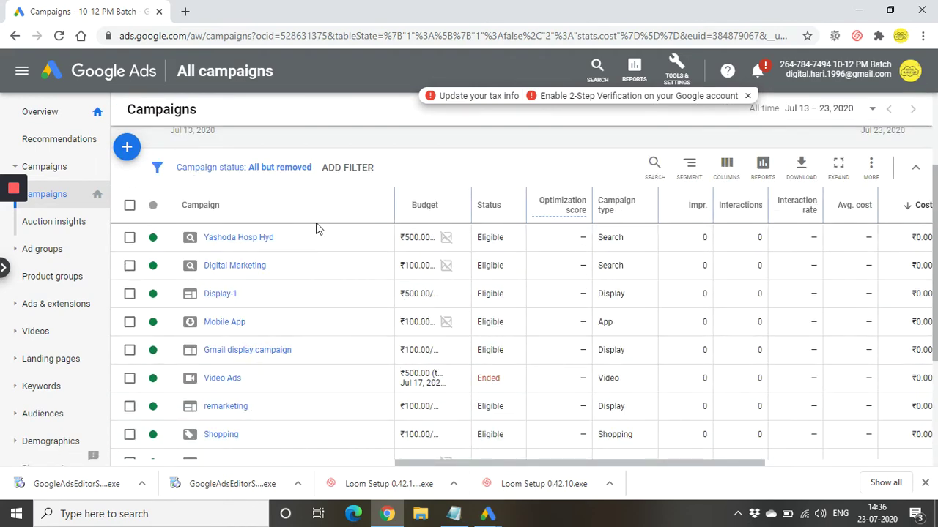
- Check the account switcher, then close it and dismiss the tax and verification notices
click(910, 71)
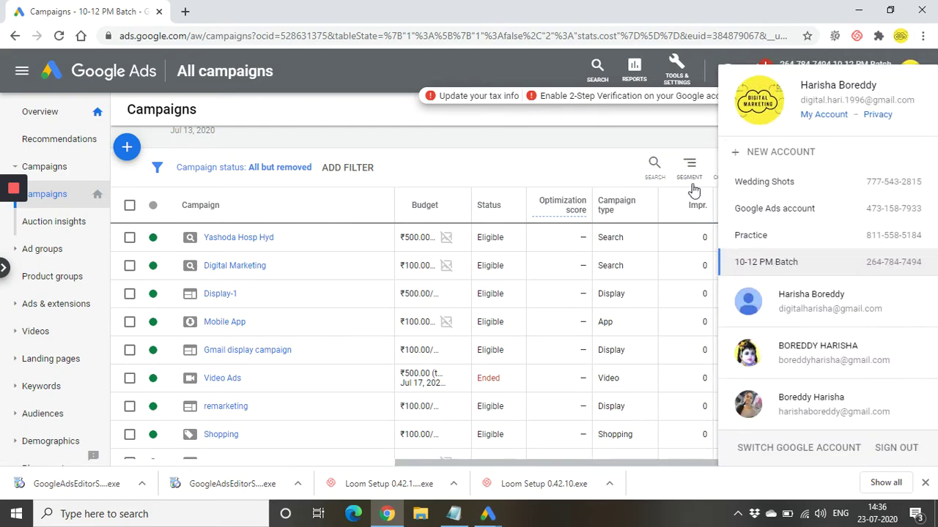
click(662, 138)
click(751, 96)
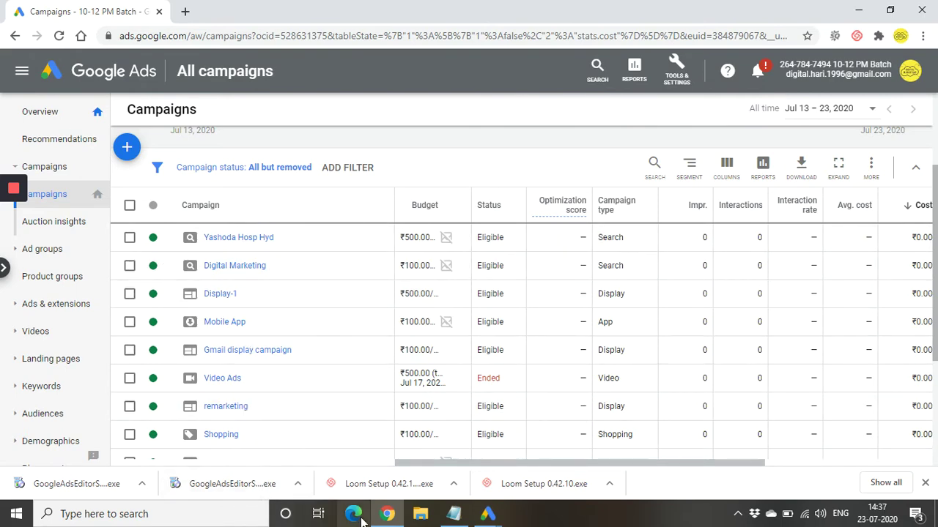
- Return to Google Ads Editor and drag the grid divider right to widen the campaign table
mouse_move(489, 515)
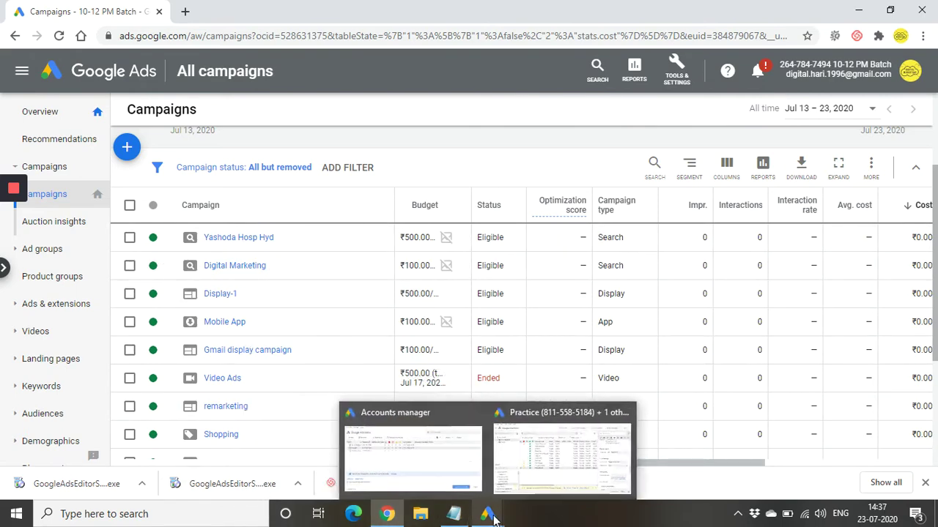
click(552, 477)
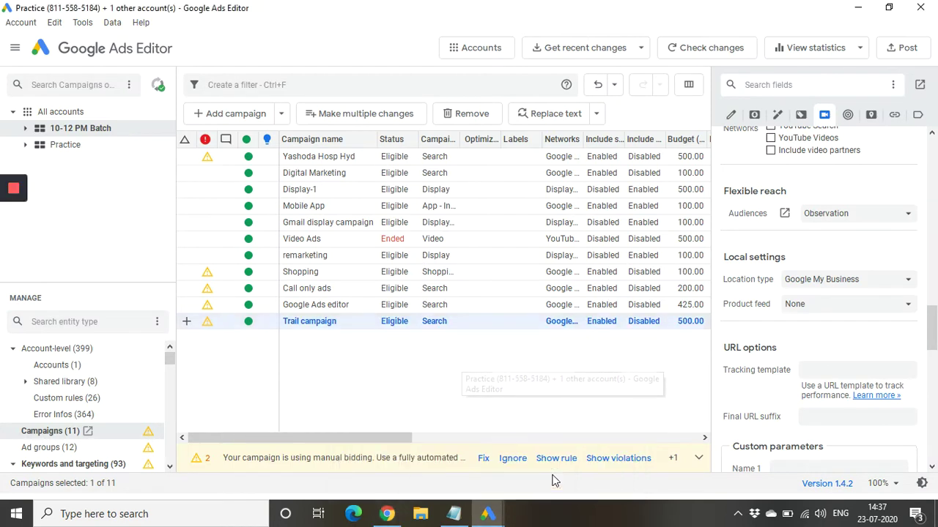
drag(710, 380, 720, 380)
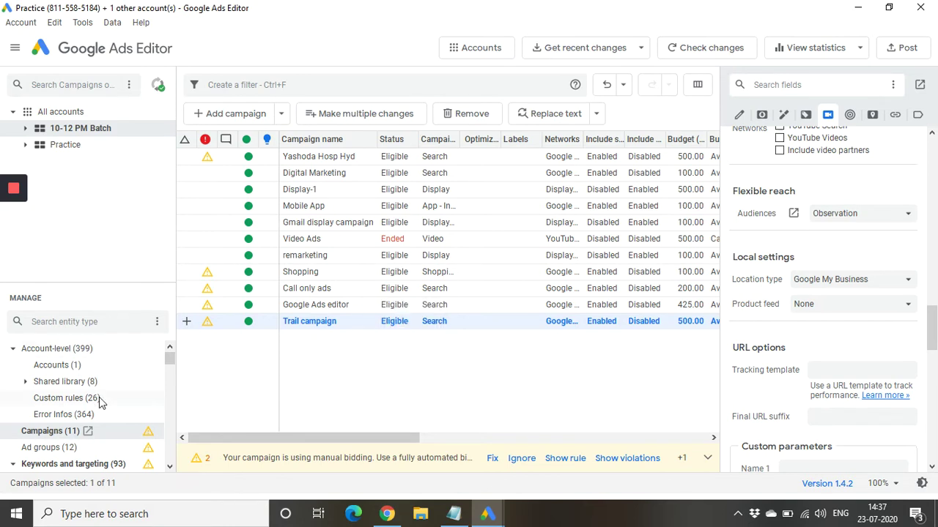
- Expand 10-12 PM Batch, select Trail campaign, and show its empty Ad groups list
click(24, 129)
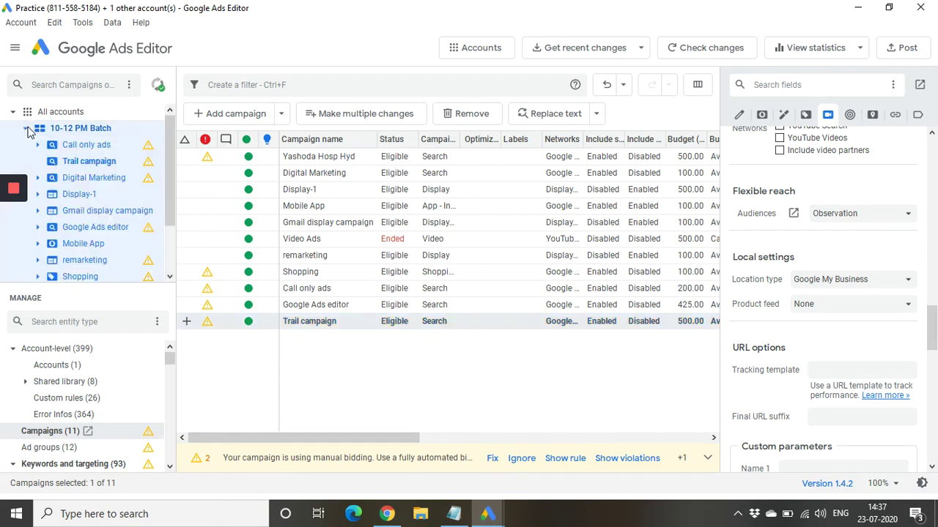
click(88, 161)
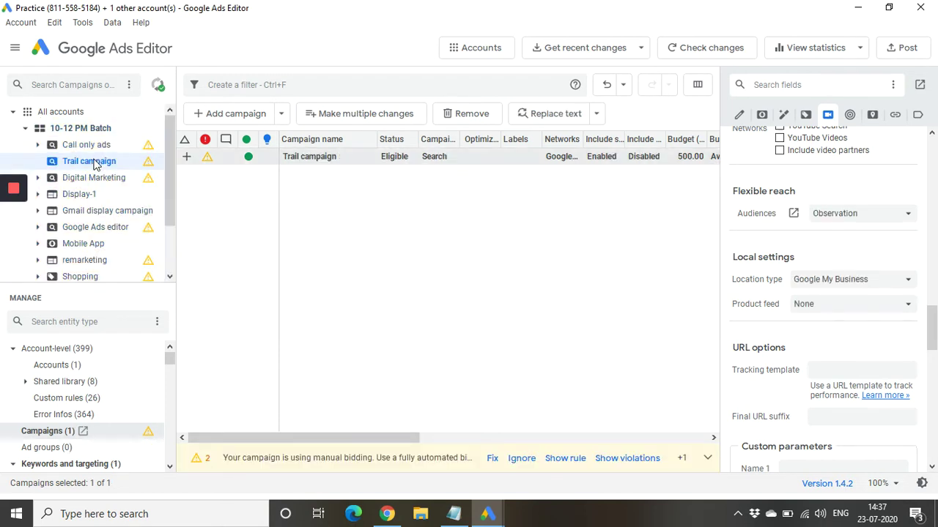
scroll(62, 421, down, 3)
scroll(63, 417, up, 2)
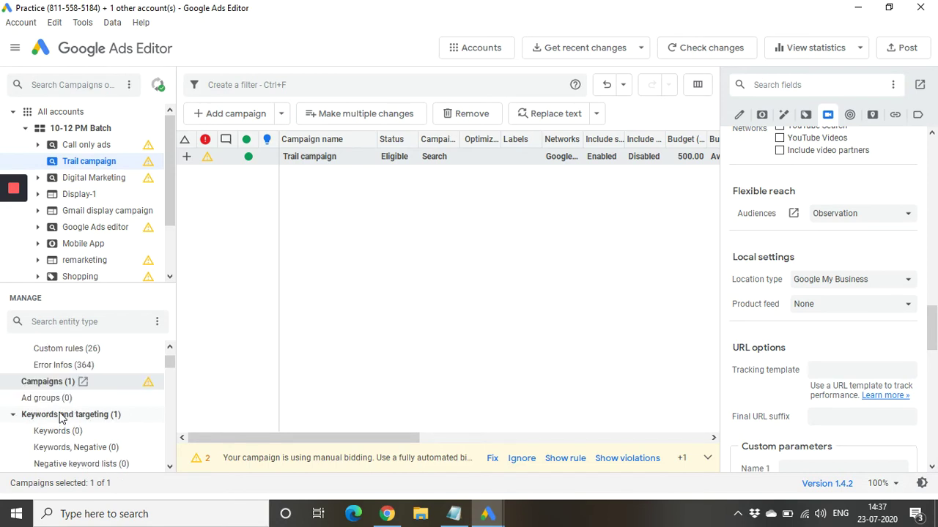
click(54, 400)
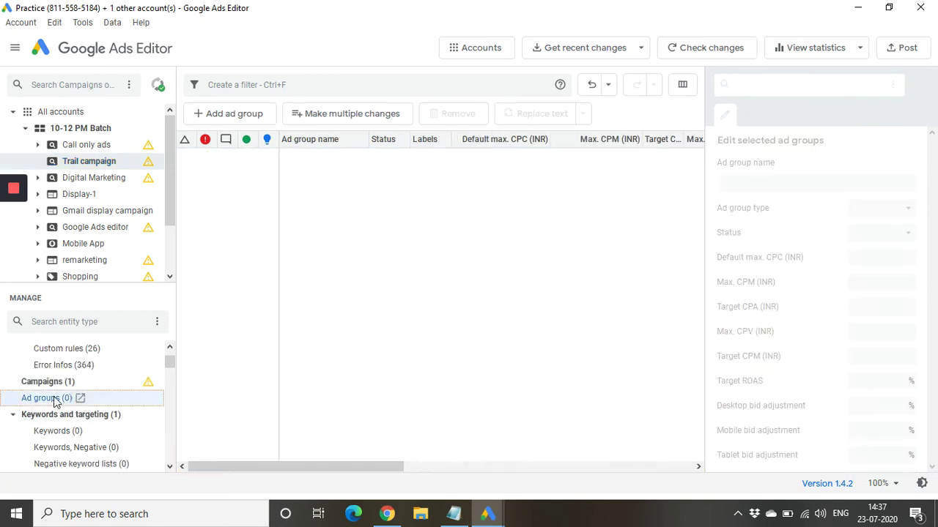
click(93, 163)
click(59, 384)
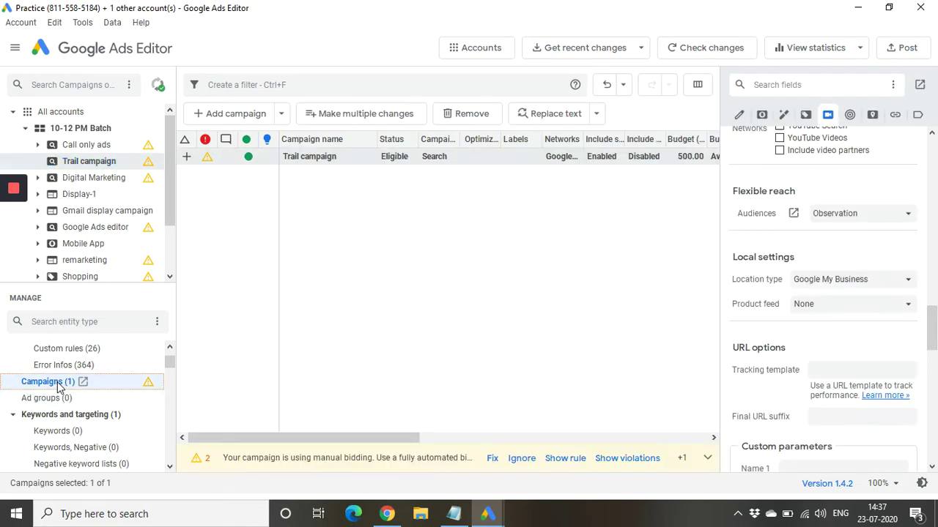
double_click(323, 163)
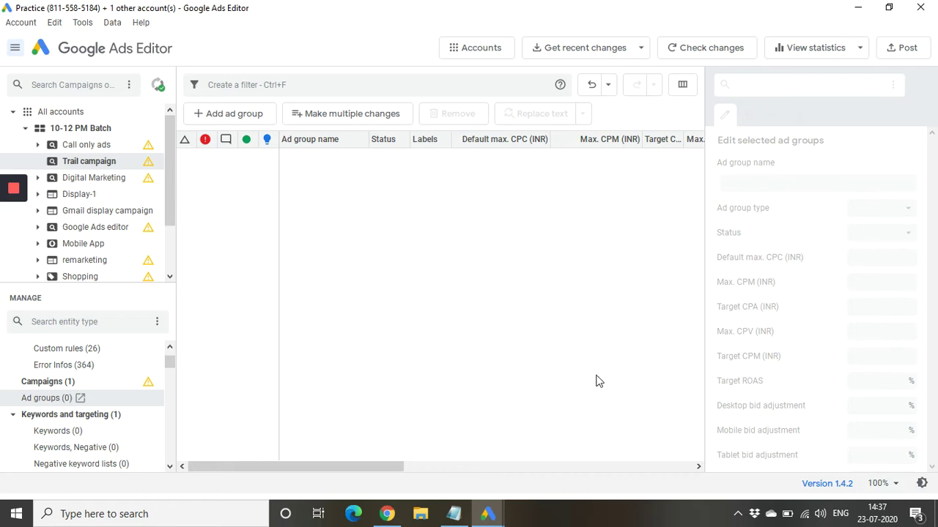
- Add an ad group named 'Trail adgroup' to Trail campaign with default max. CPC 500
click(225, 118)
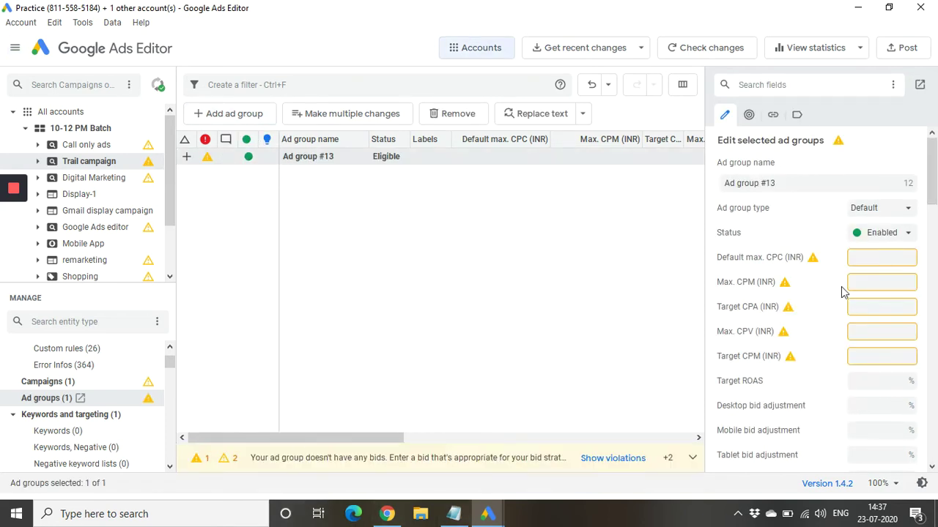
click(795, 187)
key(BackSpace)
key(BackSpace)
key(BackSpace)
key(BackSpace)
key(BackSpace)
key(BackSpace)
key(BackSpace)
key(BackSpace)
key(BackSpace)
key(BackSpace)
key(BackSpace)
key(BackSpace)
text(Trail adgrou)
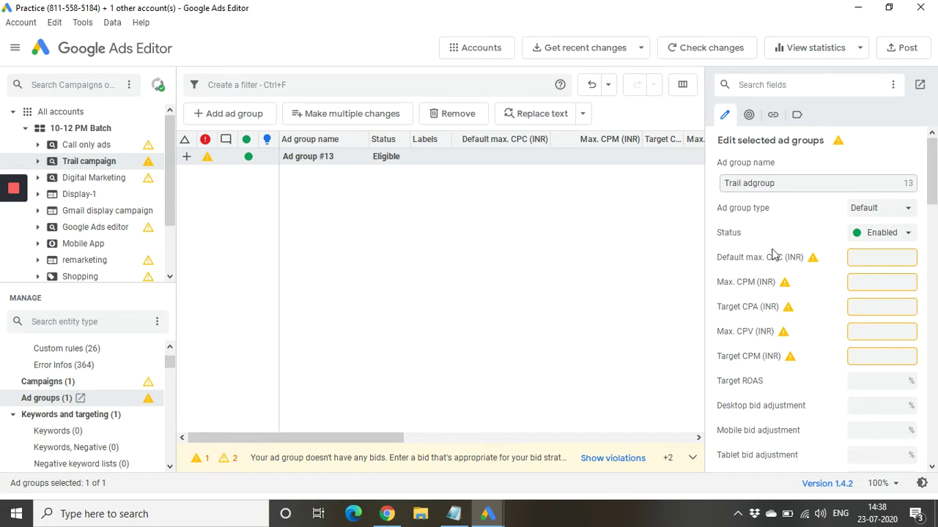
click(877, 258)
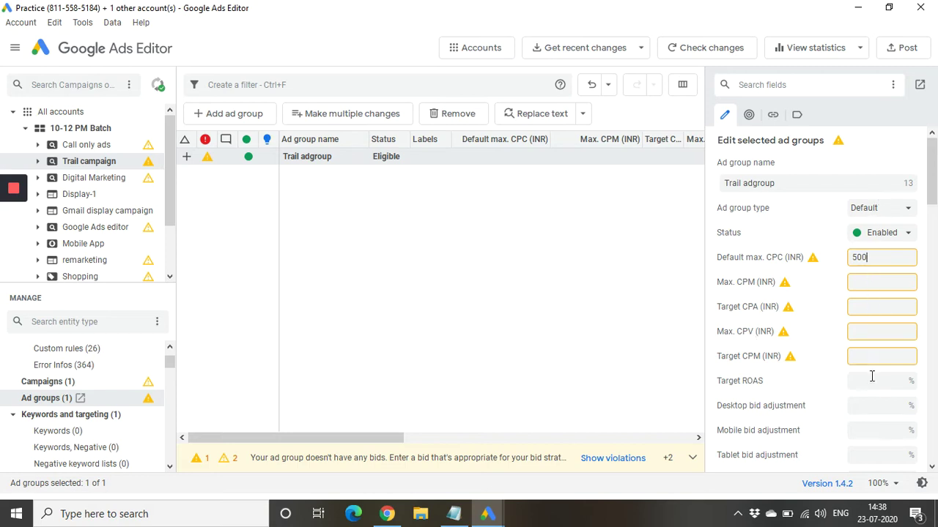
scroll(872, 376, down, 2)
scroll(806, 348, down, 2)
scroll(806, 350, down, 1)
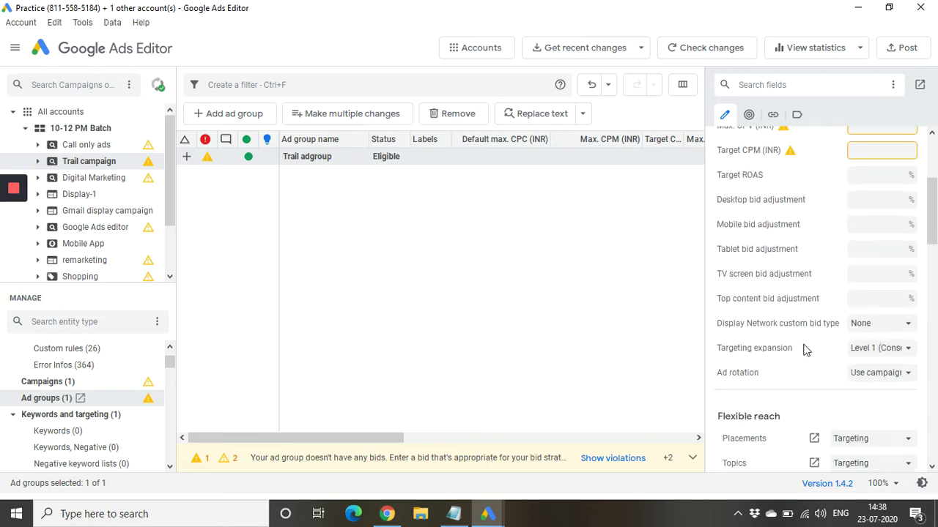
scroll(804, 349, down, 1)
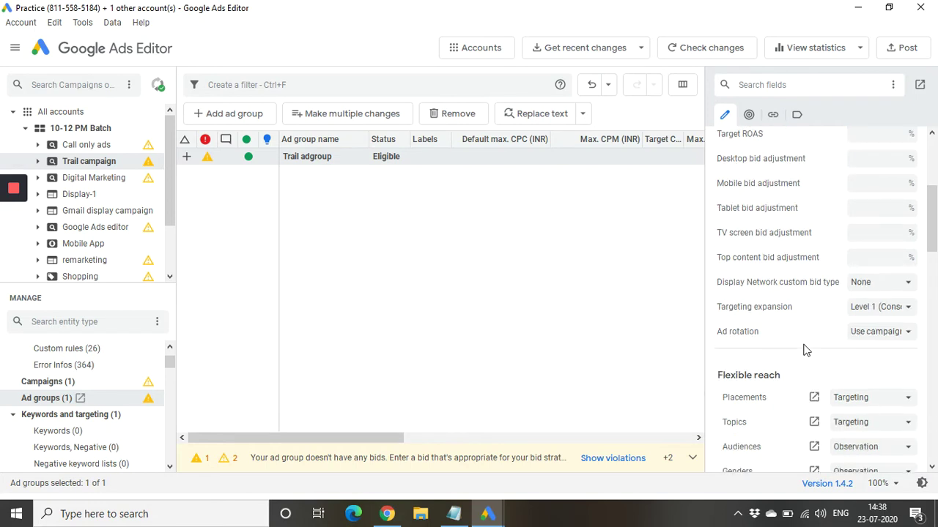
click(884, 336)
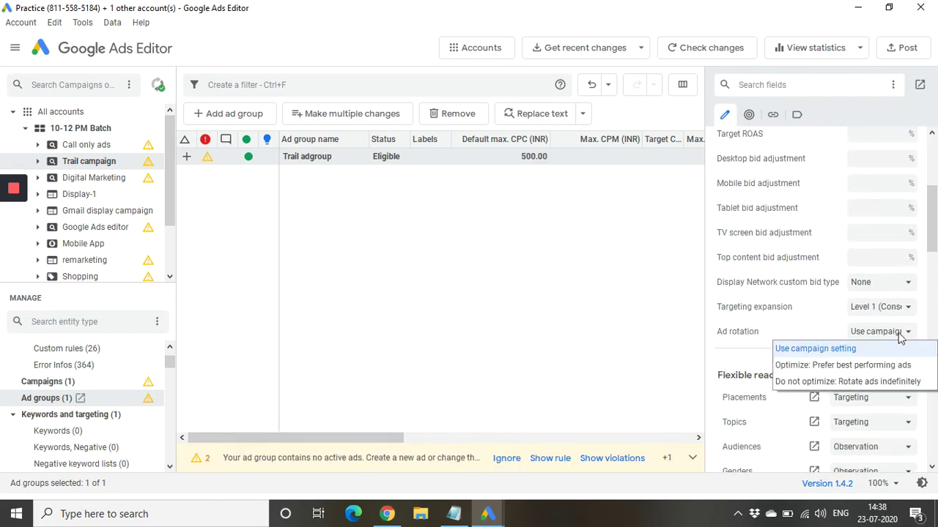
click(879, 370)
scroll(872, 352, down, 2)
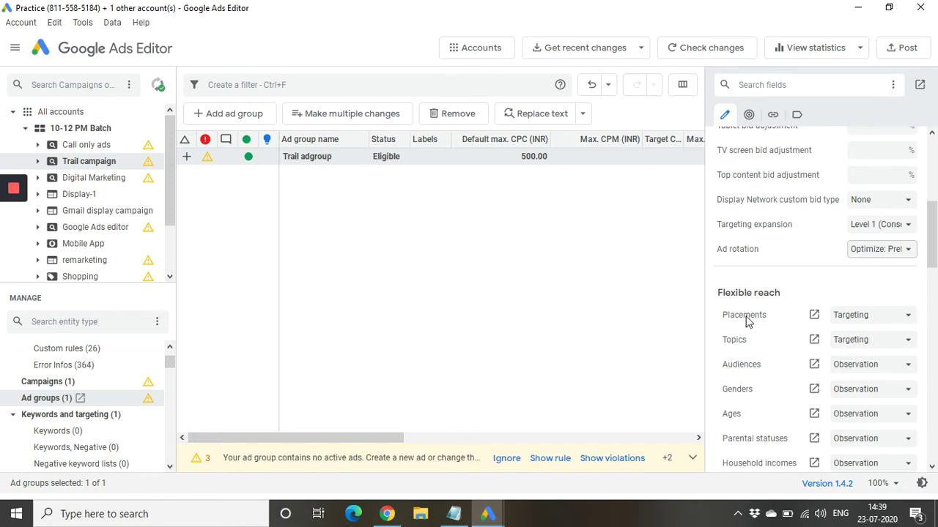
click(907, 390)
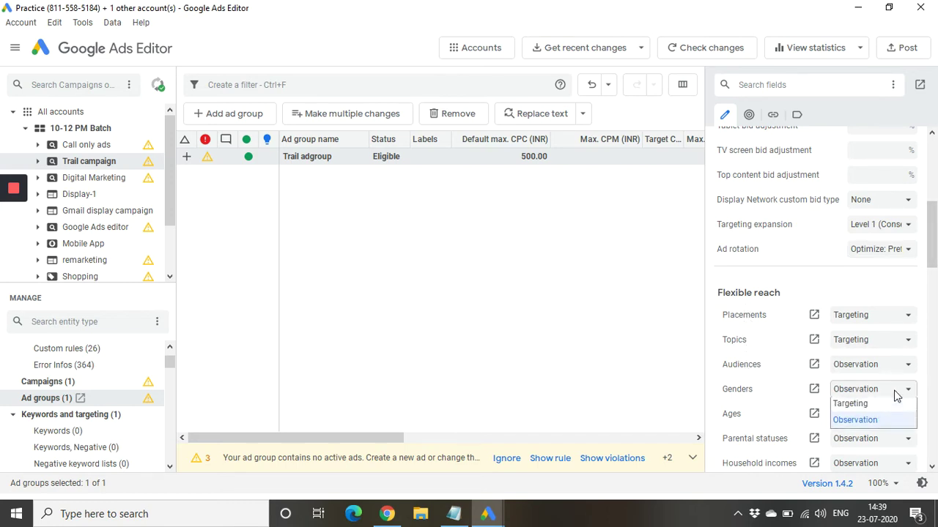
click(885, 416)
click(883, 393)
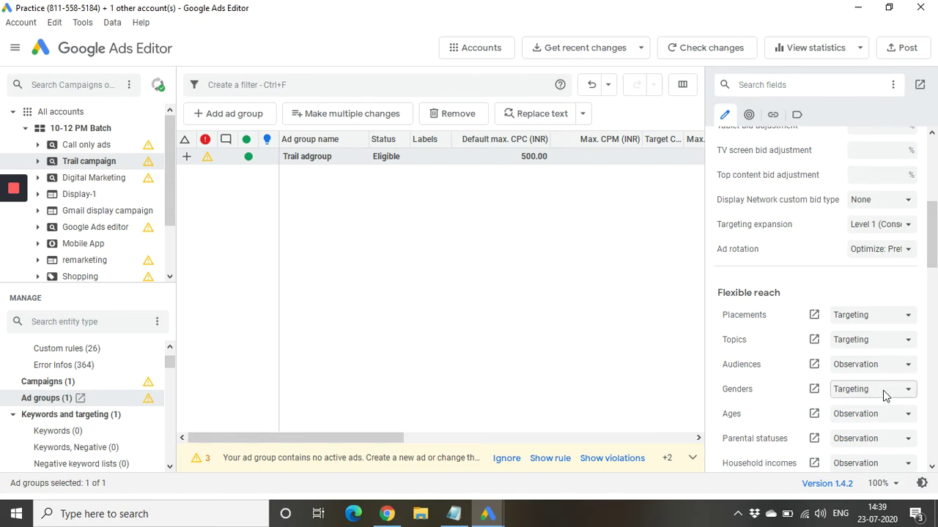
scroll(884, 391, down, 3)
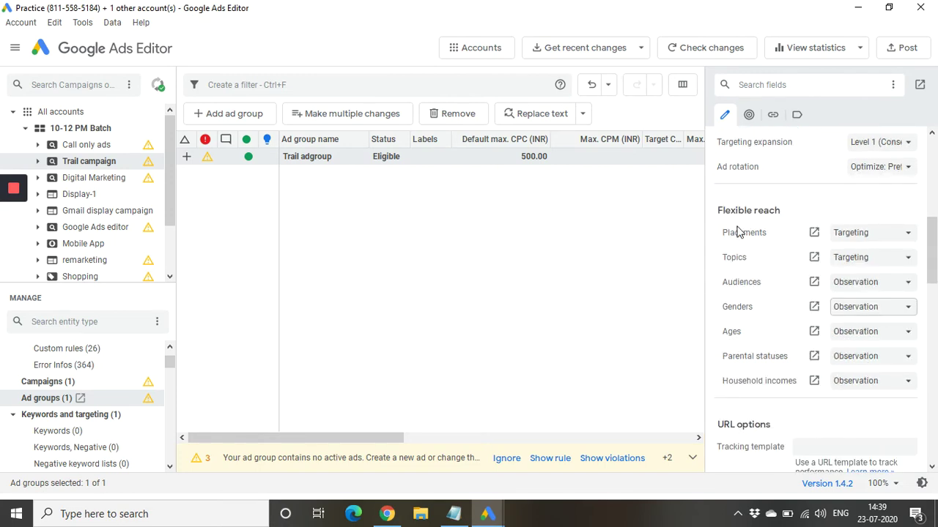
scroll(756, 297, down, 1)
scroll(757, 296, down, 2)
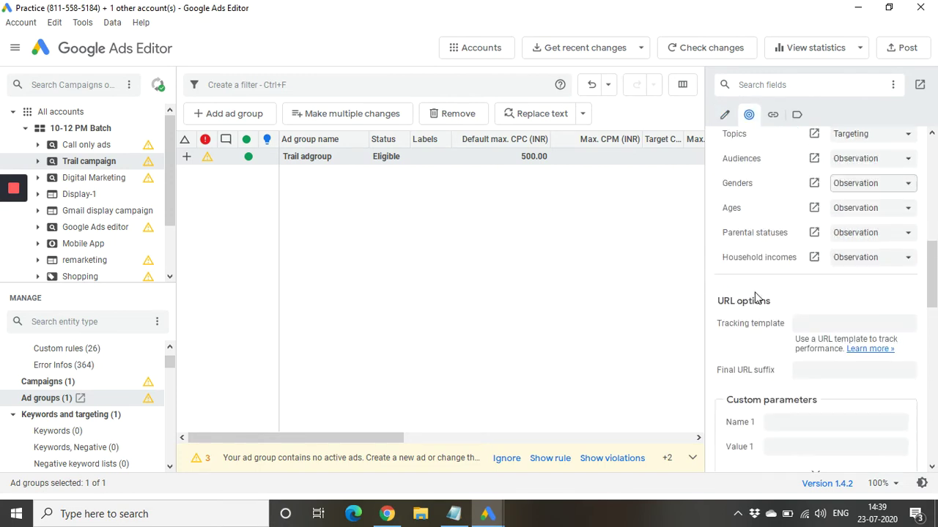
scroll(757, 297, down, 6)
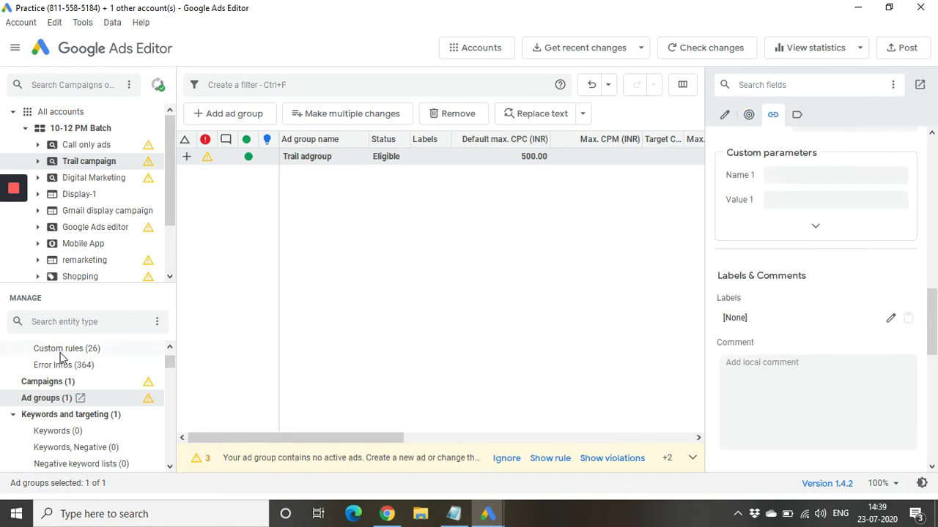
scroll(69, 355, down, 2)
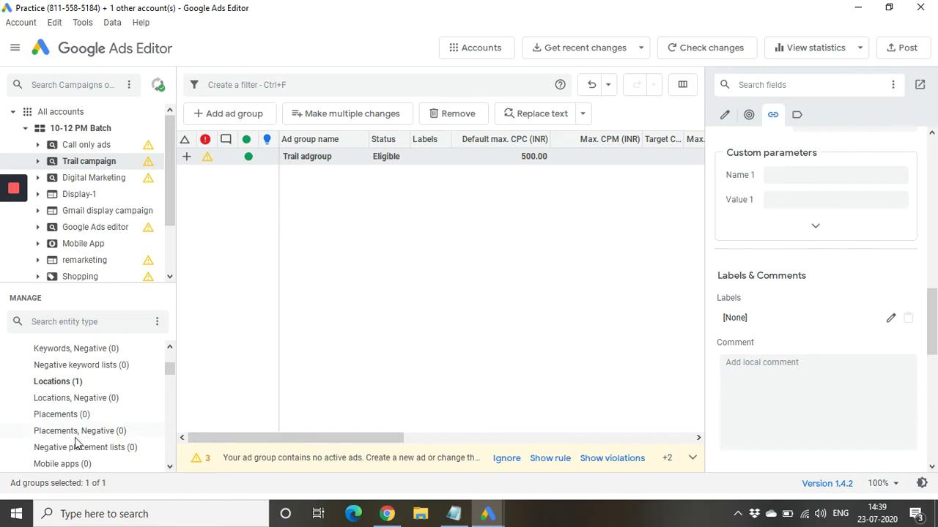
scroll(66, 430, down, 1)
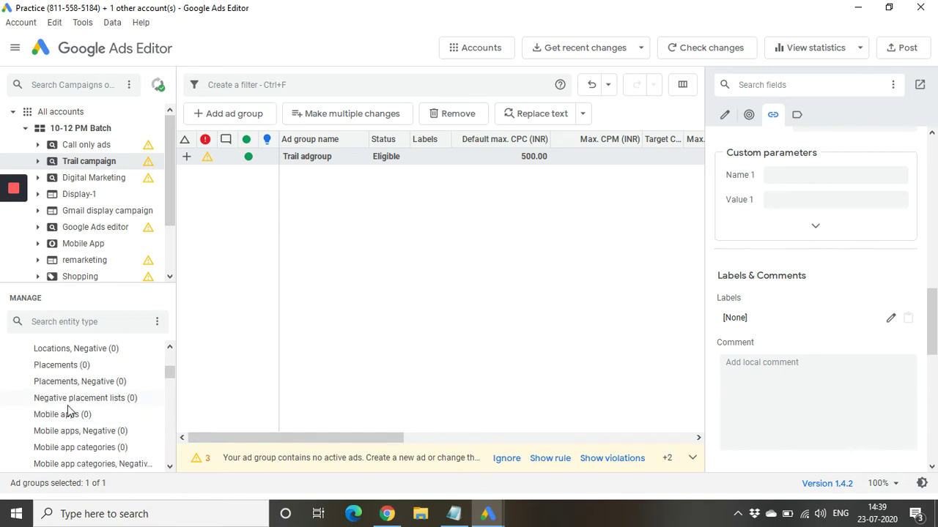
- Search 'age' in the Manage list and open the Ages list
scroll(67, 412, up, 1)
click(75, 323)
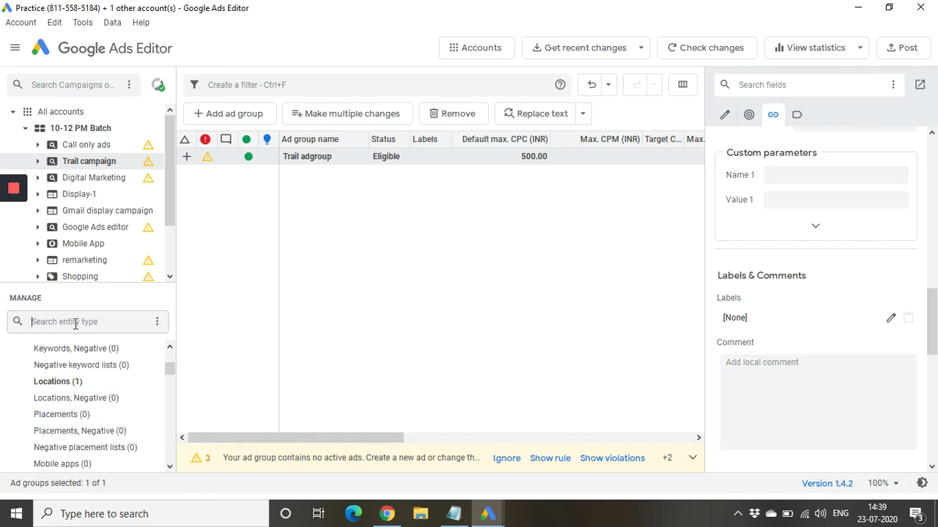
text(demo)
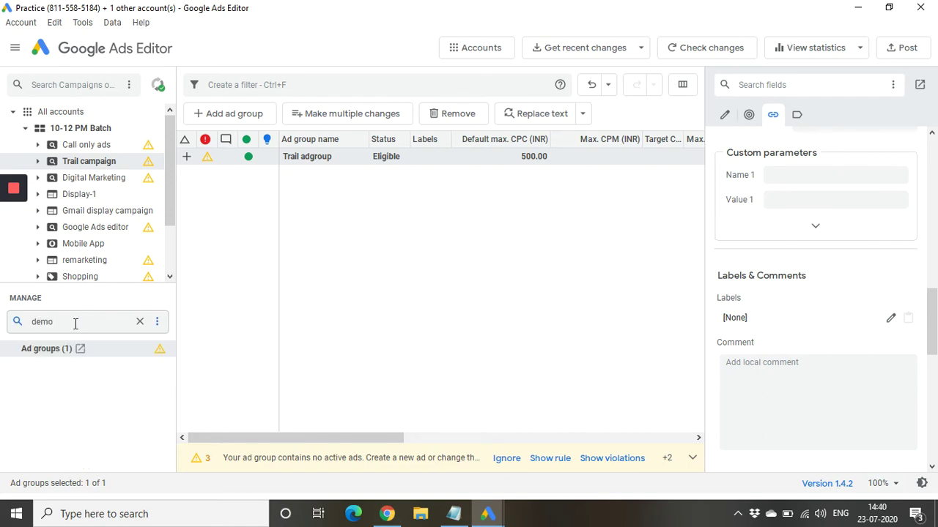
key(BackSpace)
key(BackSpace)
key(BackSpace)
text(age)
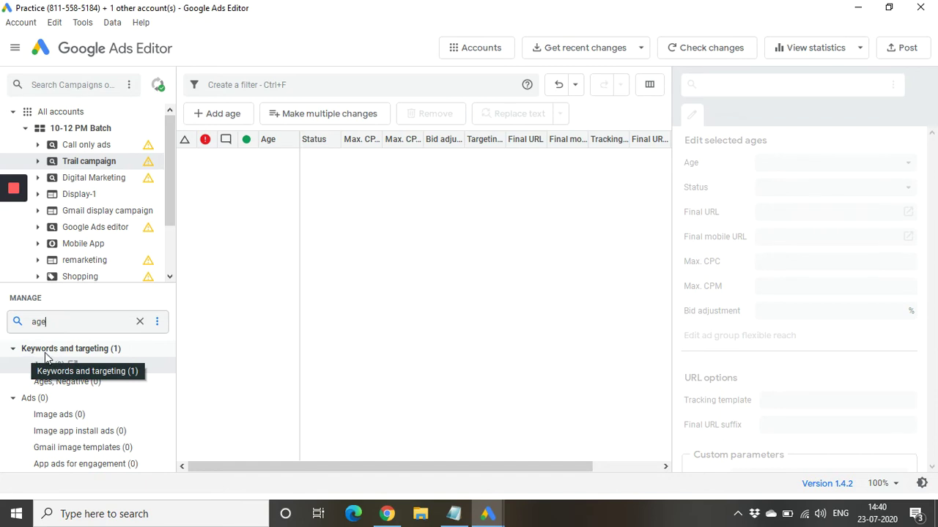
click(41, 366)
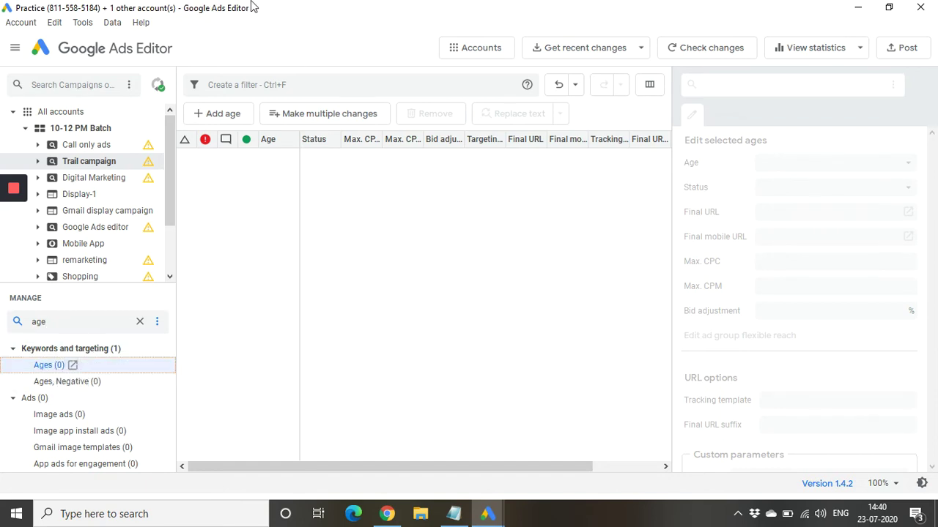
- Add a new age target, keeping the default 18-24 age range
click(217, 116)
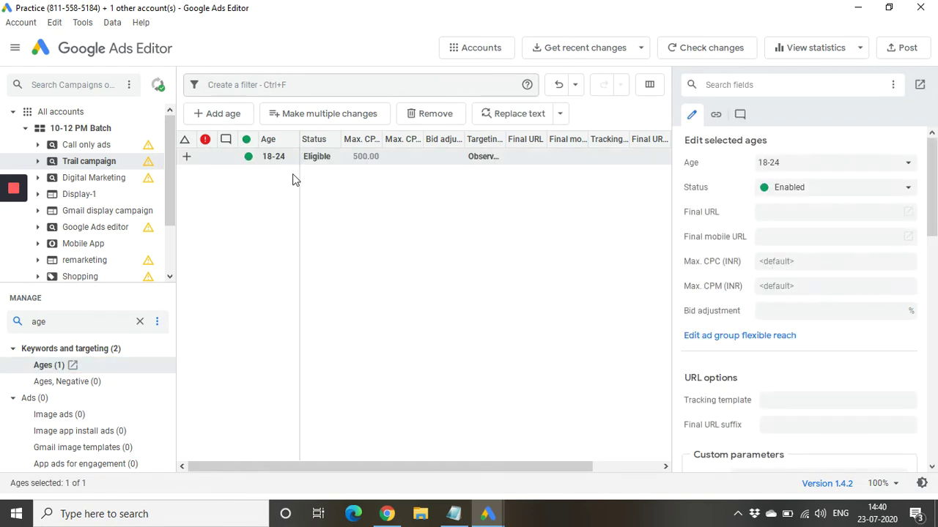
click(812, 164)
click(525, 254)
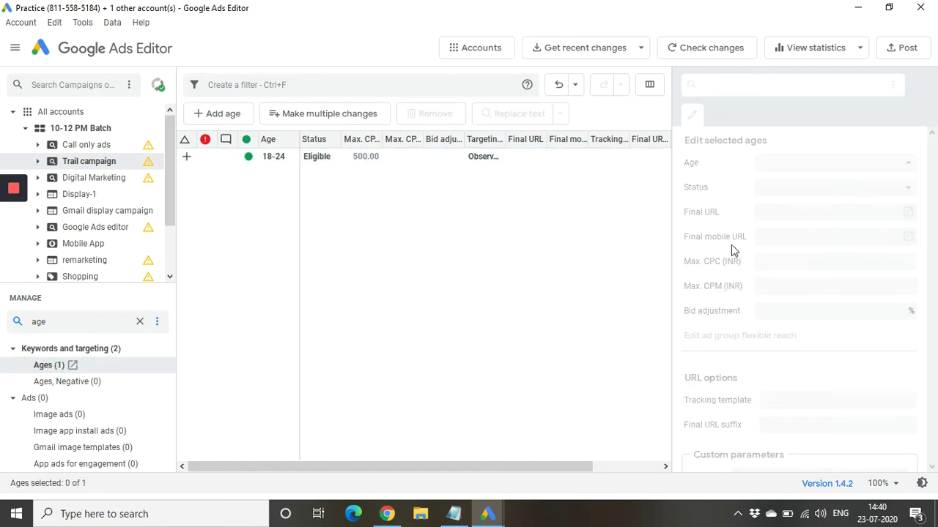
click(296, 160)
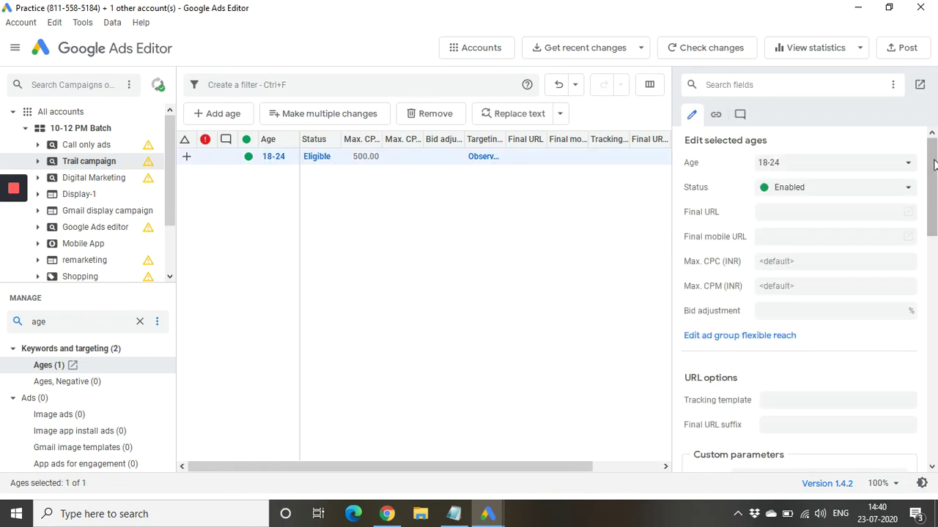
click(787, 214)
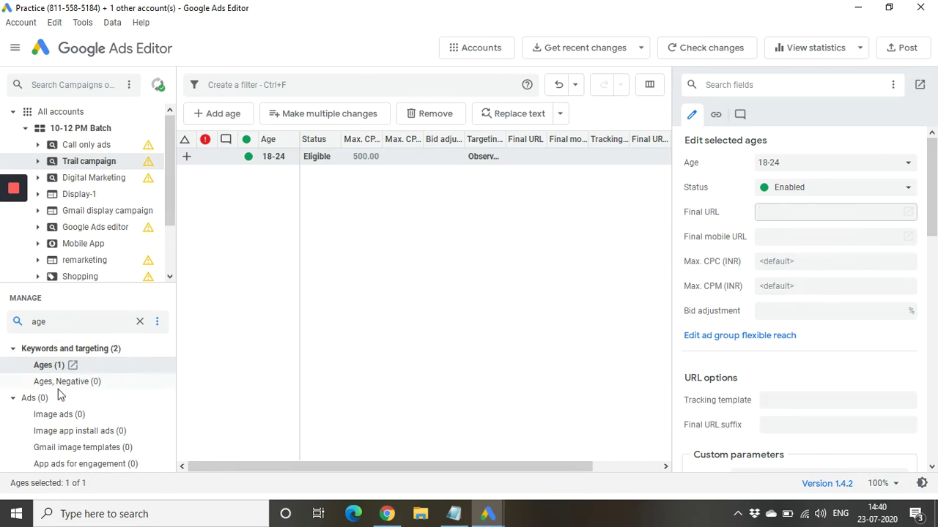
click(102, 323)
- Search 'locat' in the Manage list and open the campaign's Locations list
key(BackSpace)
key(BackSpace)
key(BackSpace)
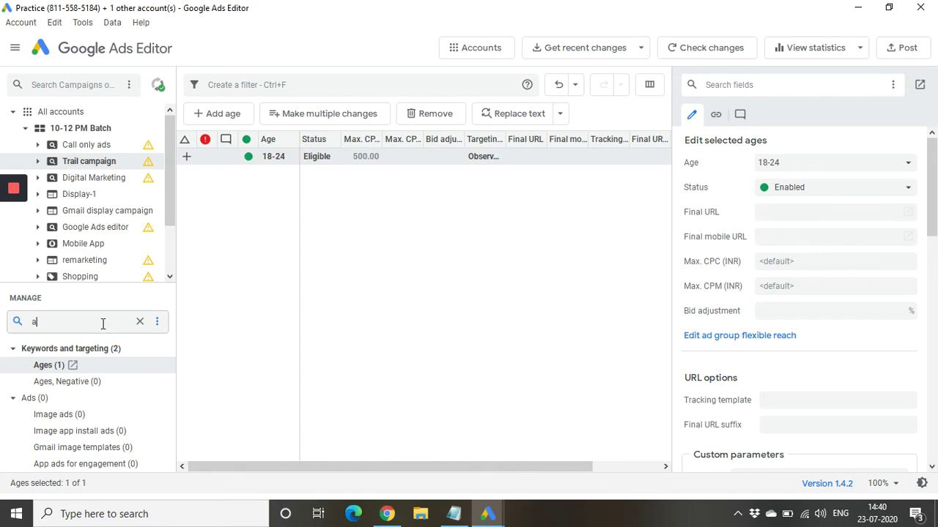
text(locati)
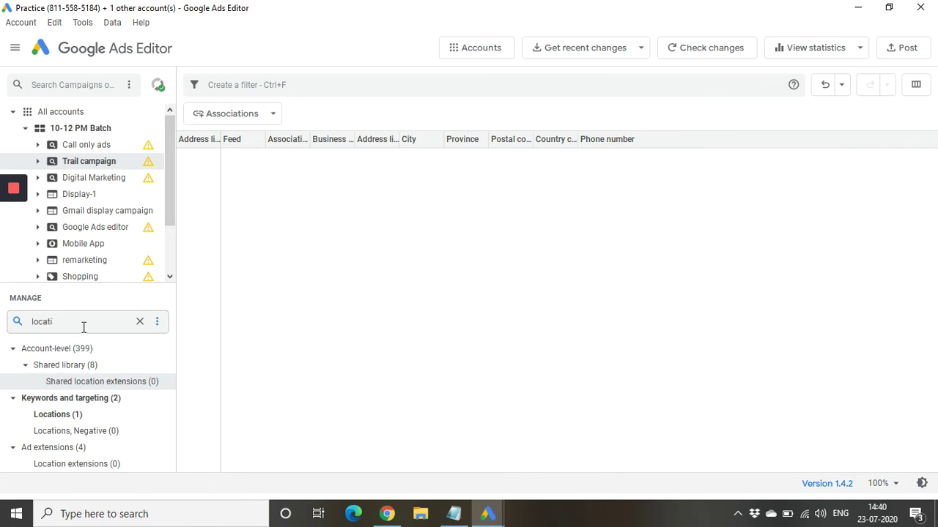
click(69, 416)
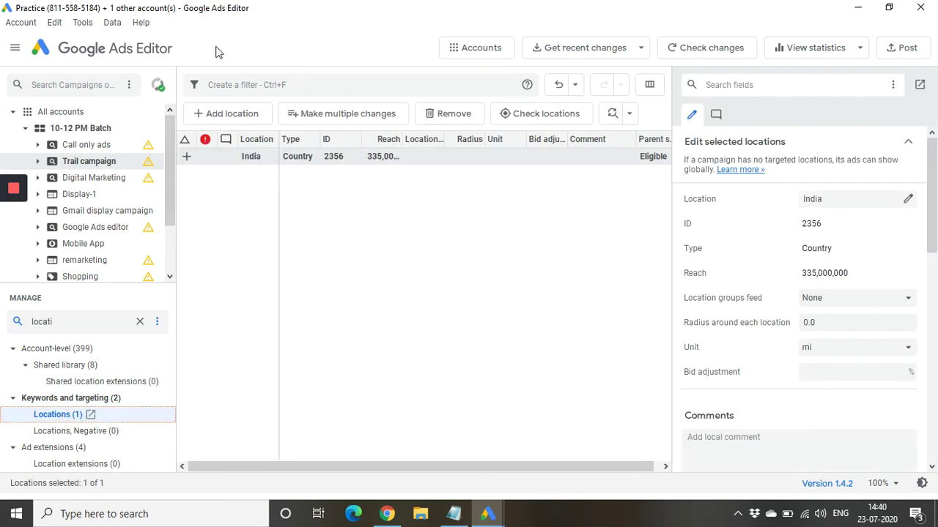
- Add a location 'india', check its unresolved violation, and select that entry
click(224, 119)
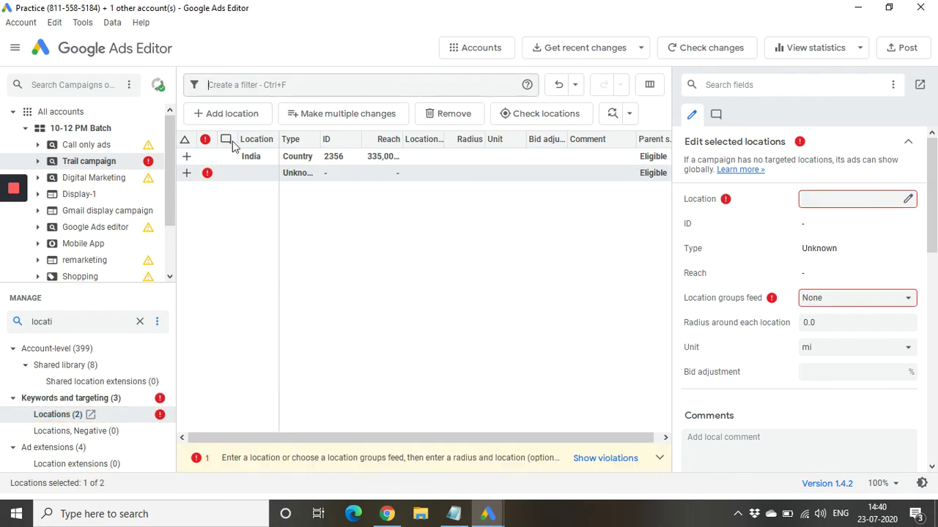
click(833, 197)
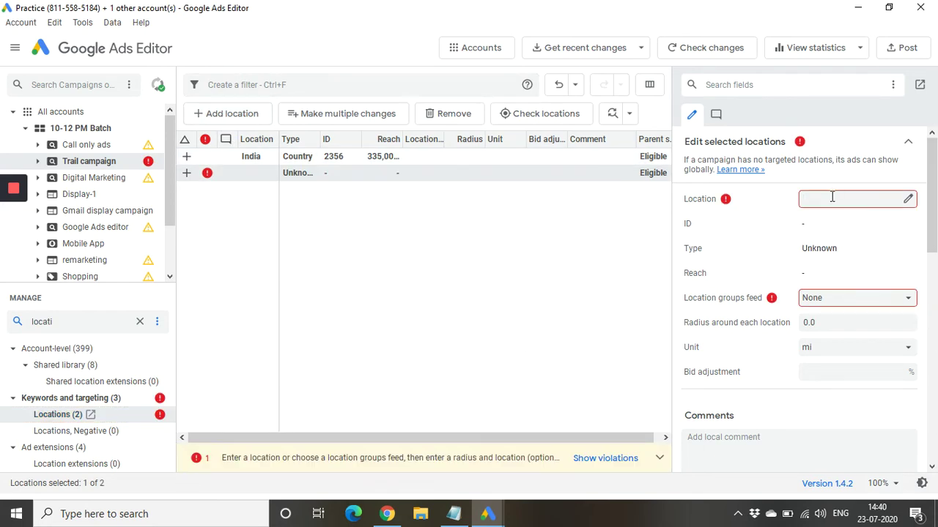
text(india)
key(Return)
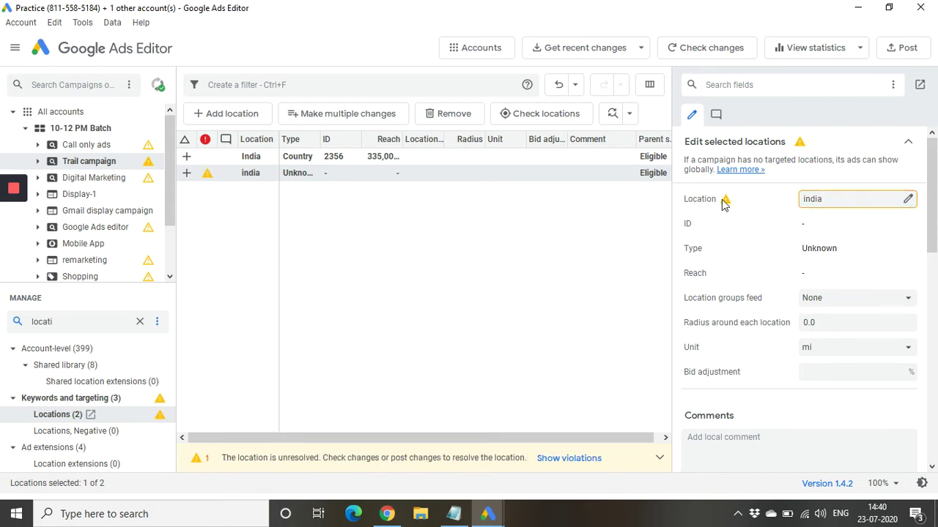
mouse_move(722, 201)
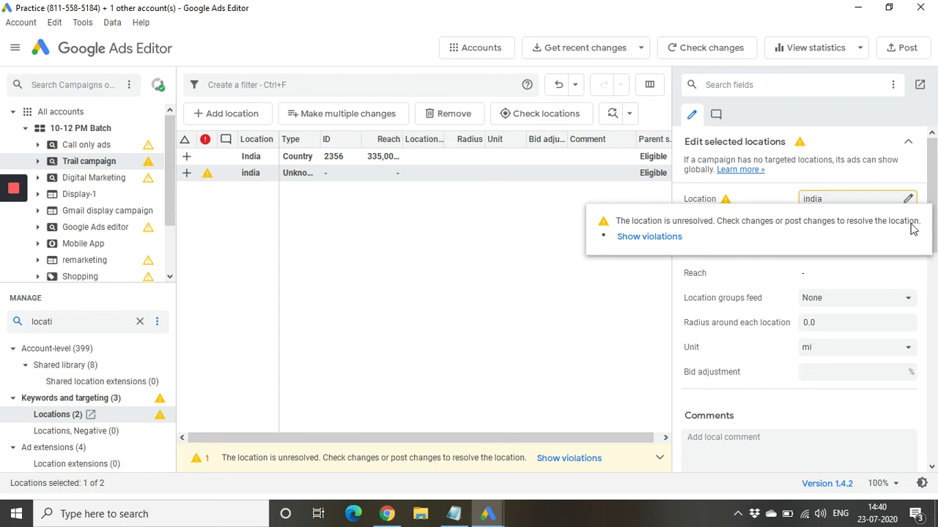
click(656, 236)
click(585, 321)
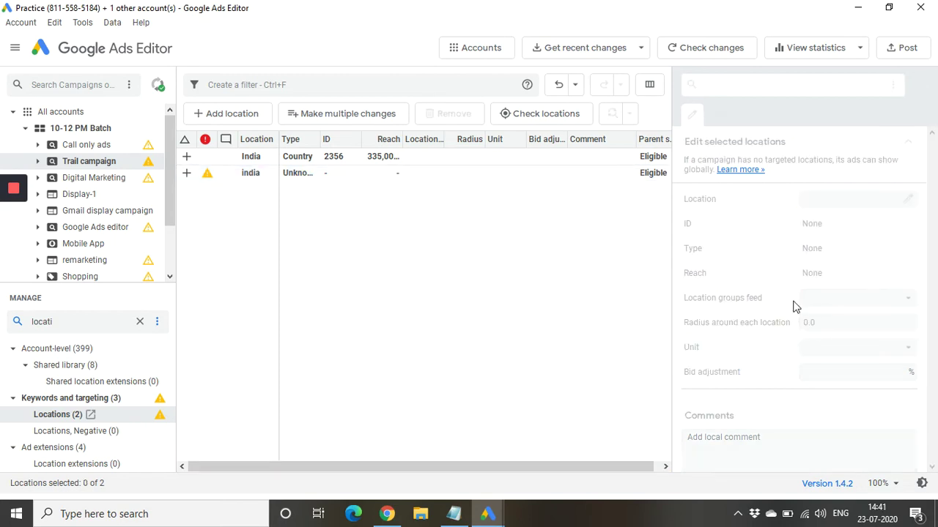
click(304, 180)
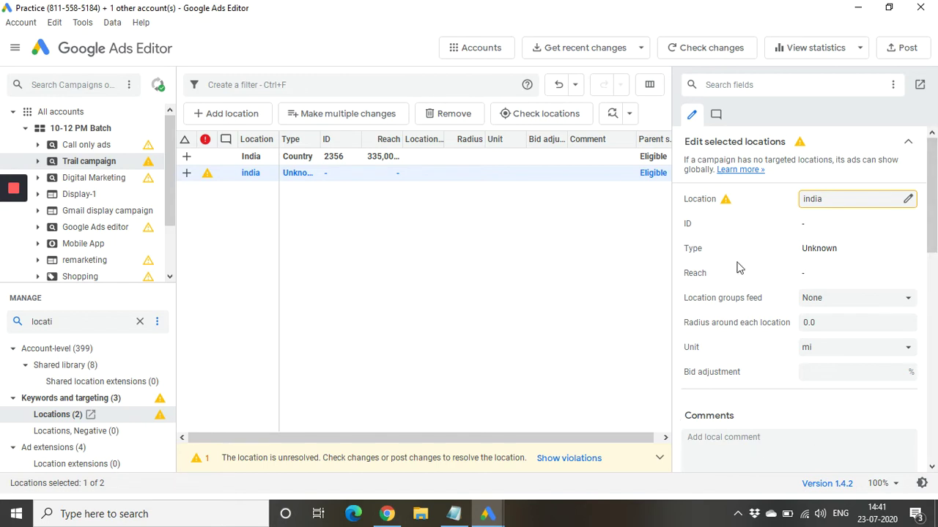
- Remove the unresolved india location and clear the Manage search box
scroll(833, 370, down, 1)
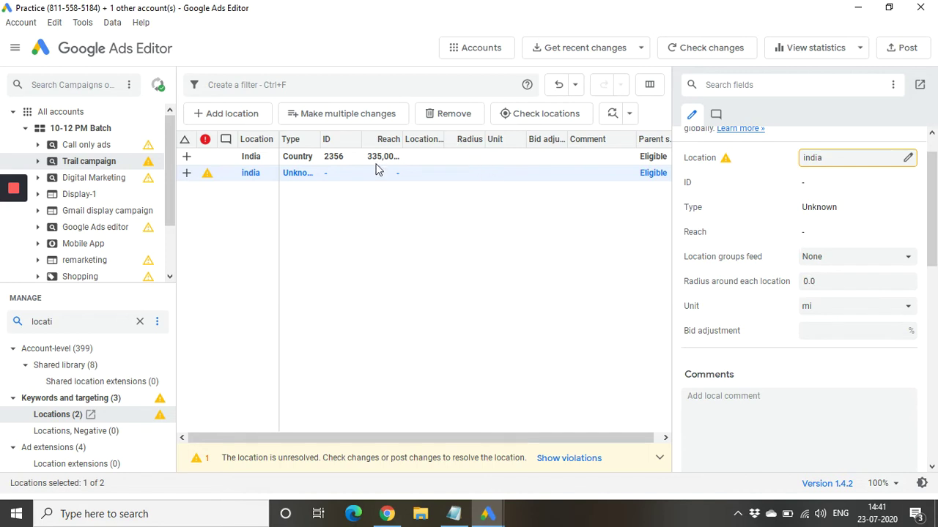
click(446, 117)
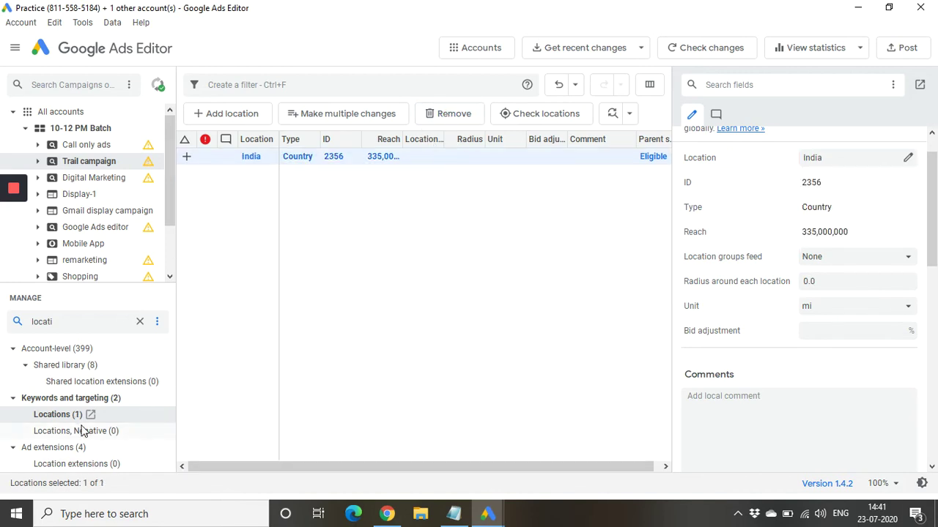
click(14, 399)
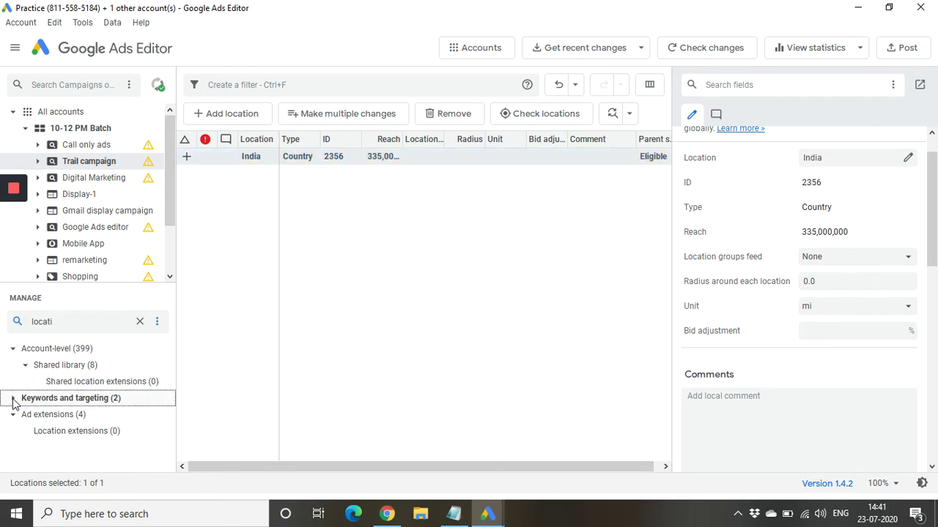
click(13, 400)
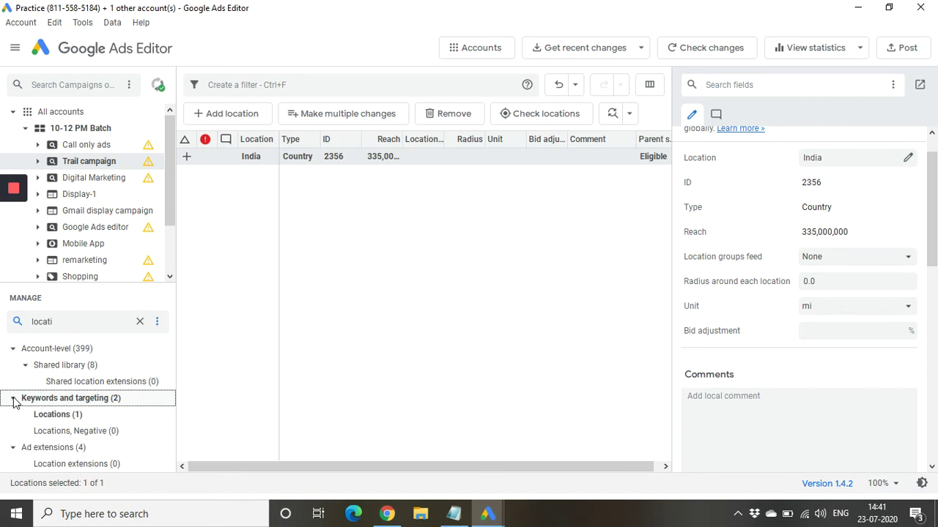
click(86, 323)
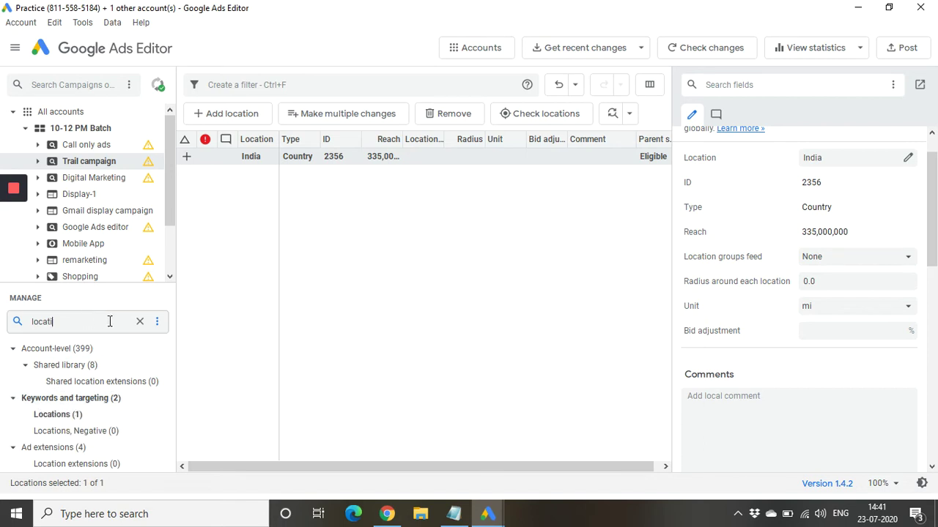
click(140, 322)
- Search the Manage list for audiences, open the empty Audiences list, and show the Add audience options
scroll(86, 403, down, 1)
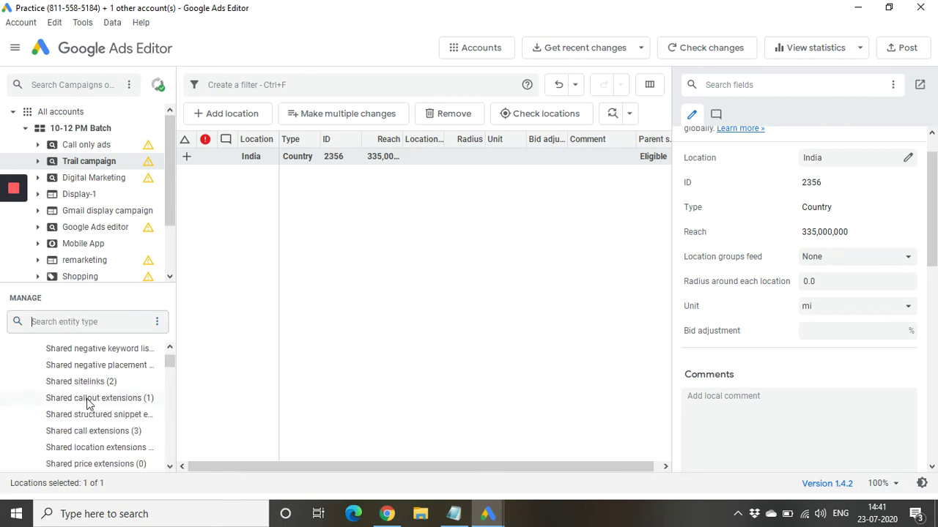
click(57, 328)
text(tar)
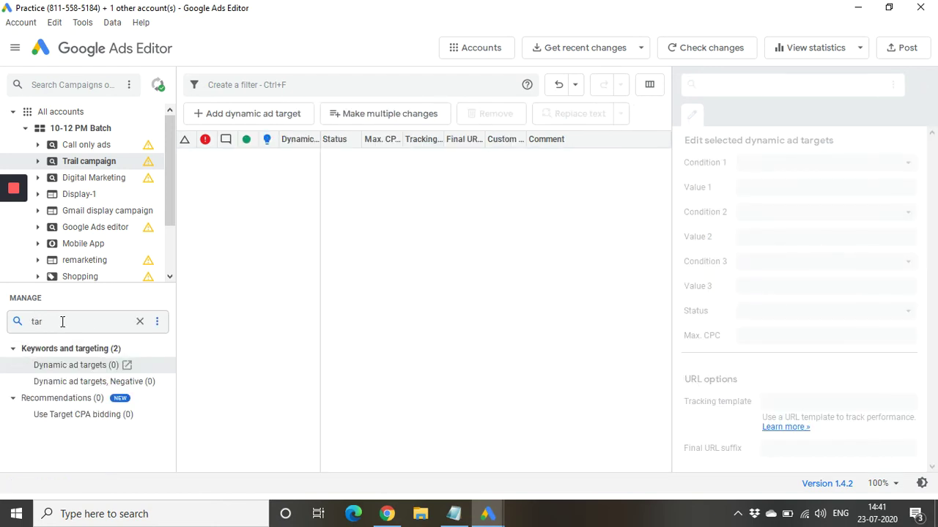
key(BackSpace)
key(BackSpace)
text(audie)
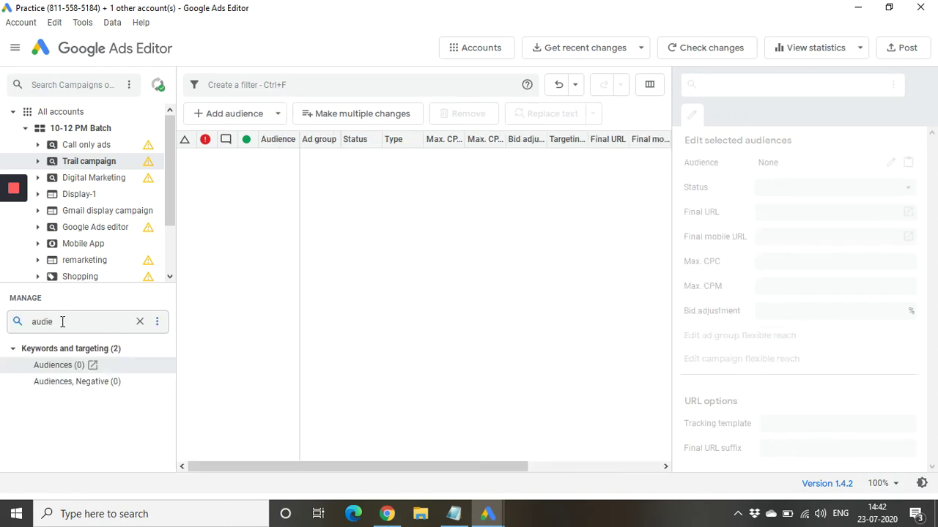
click(58, 371)
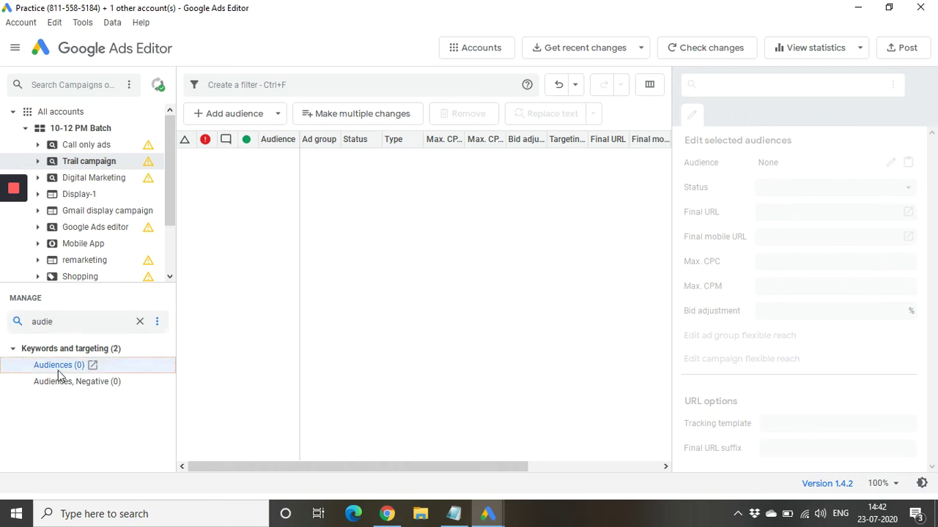
click(244, 115)
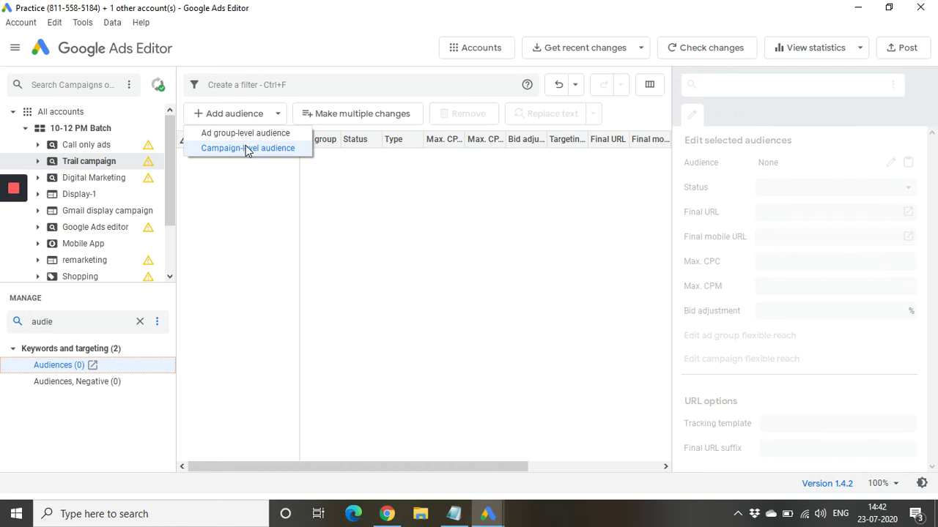
- Start an ad group-level audience and browse the affinity, in-market and installed-app interest categories
click(246, 135)
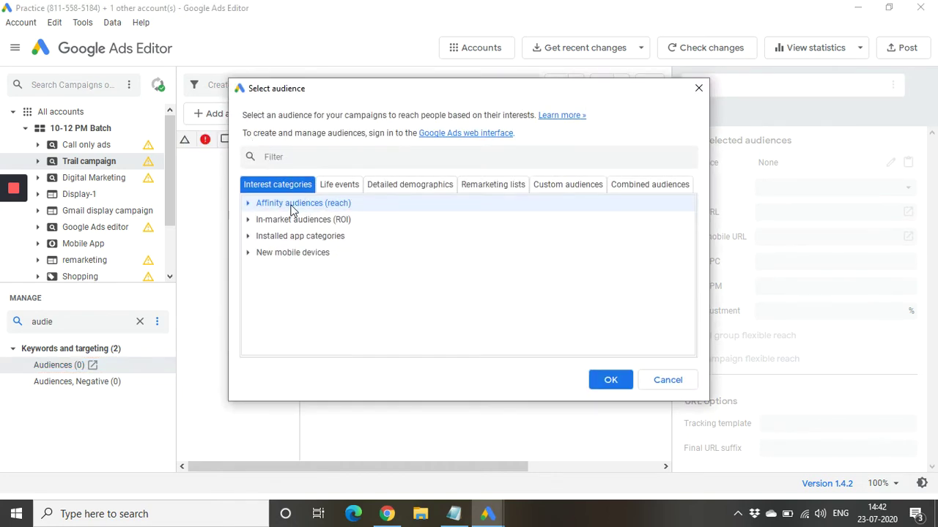
click(248, 206)
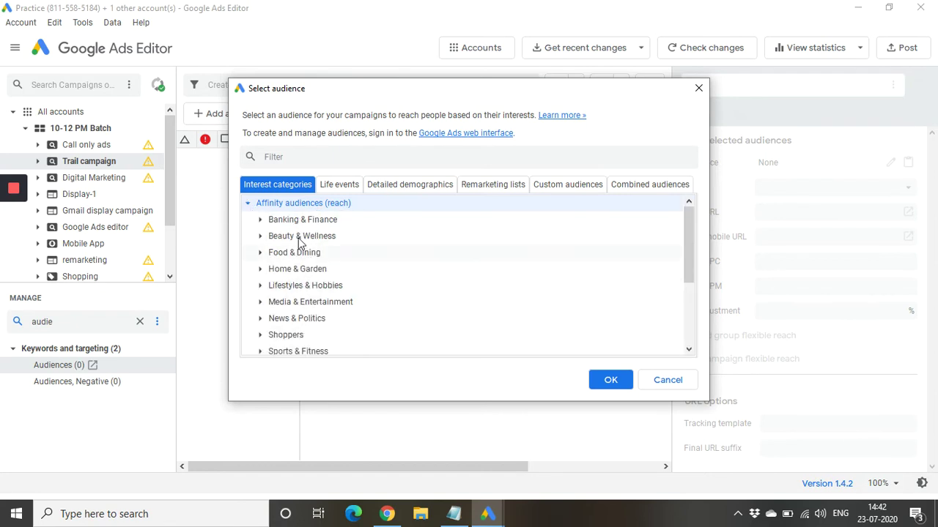
scroll(299, 325, down, 3)
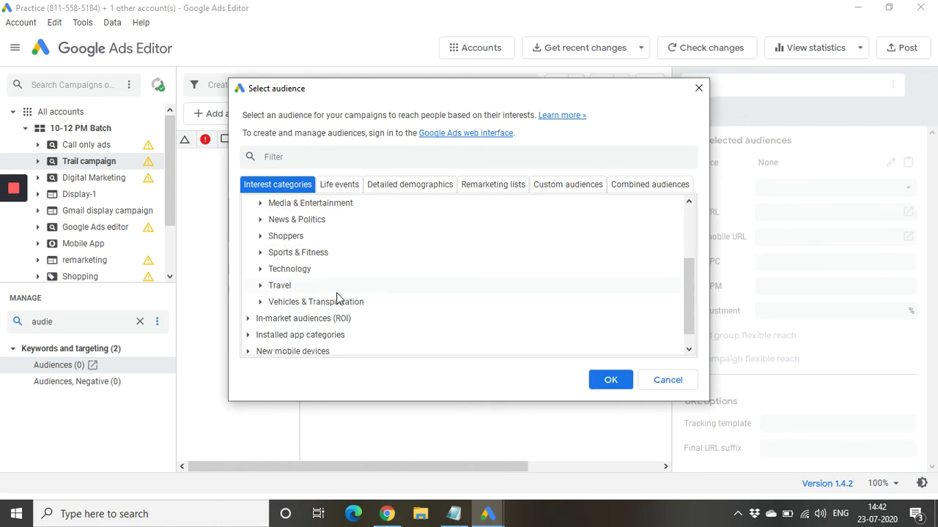
scroll(449, 255, down, 1)
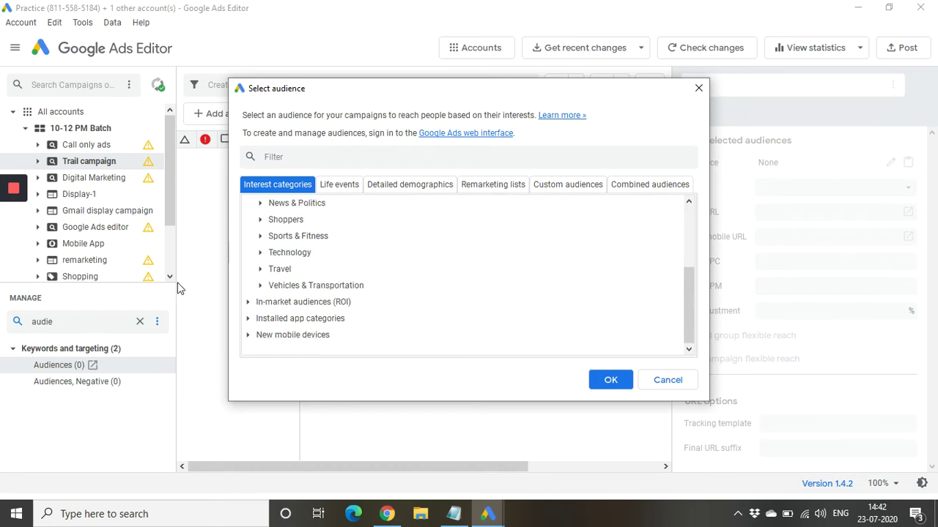
click(248, 302)
scroll(424, 242, down, 2)
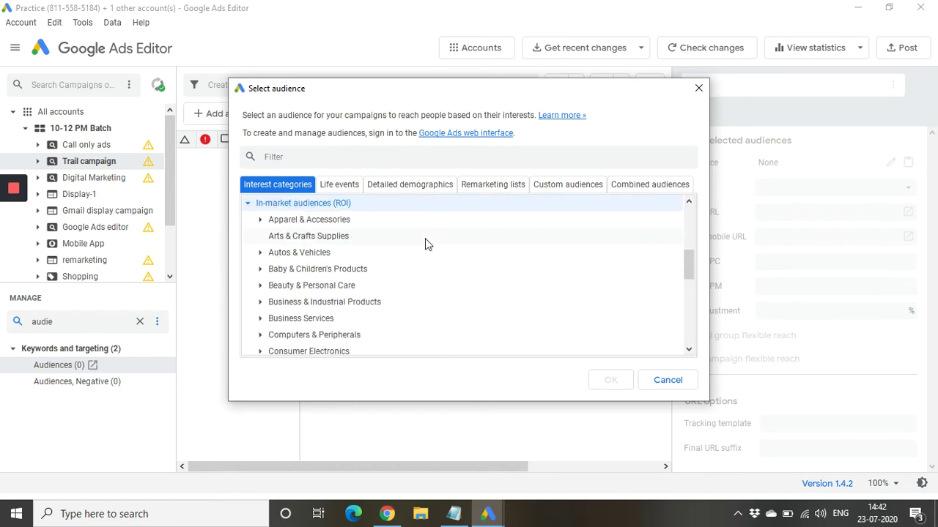
scroll(331, 335, down, 6)
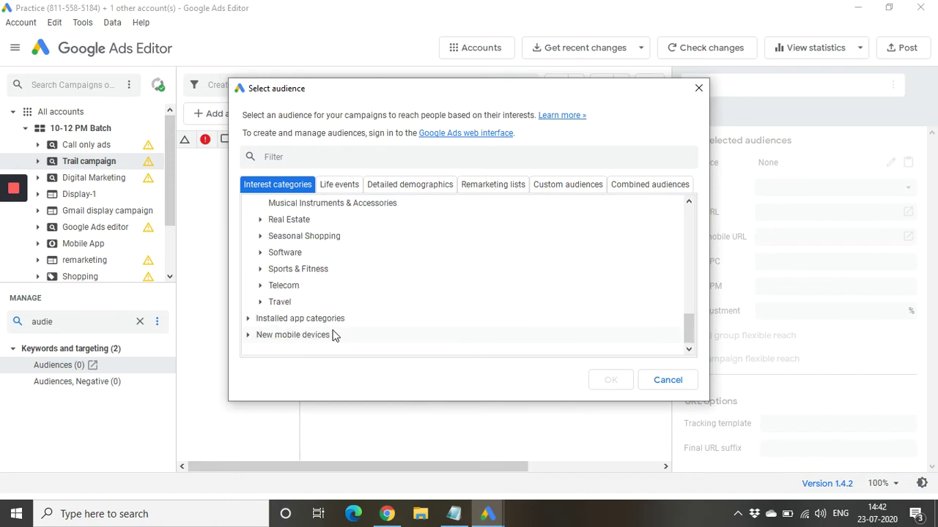
click(248, 318)
scroll(370, 274, down, 2)
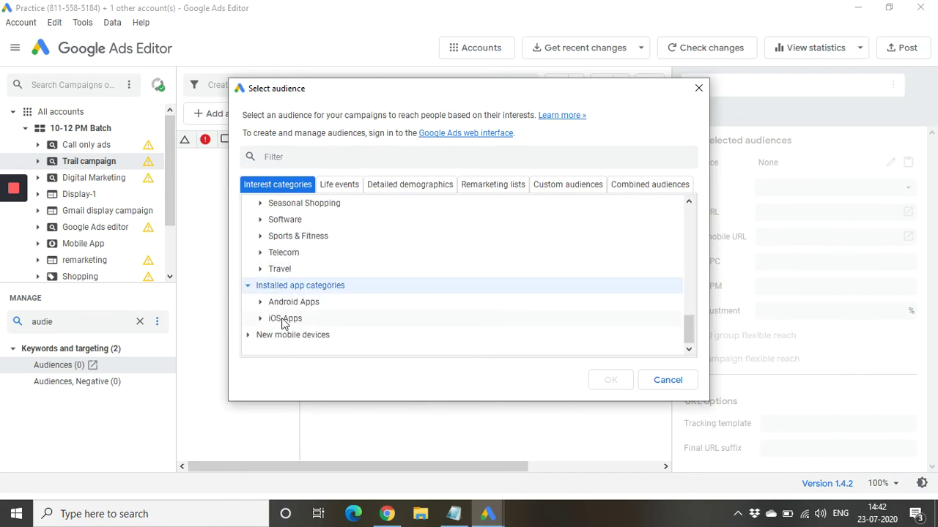
click(260, 303)
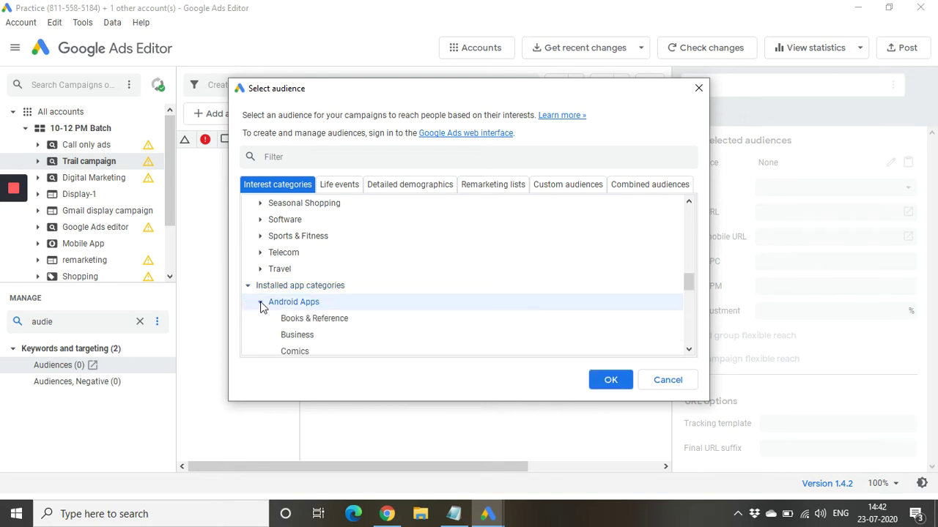
click(260, 303)
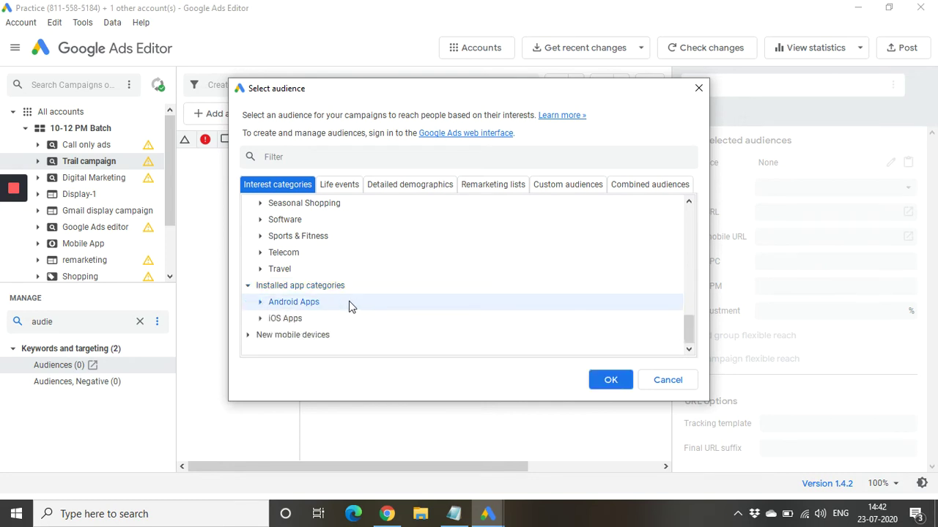
click(249, 337)
click(249, 337)
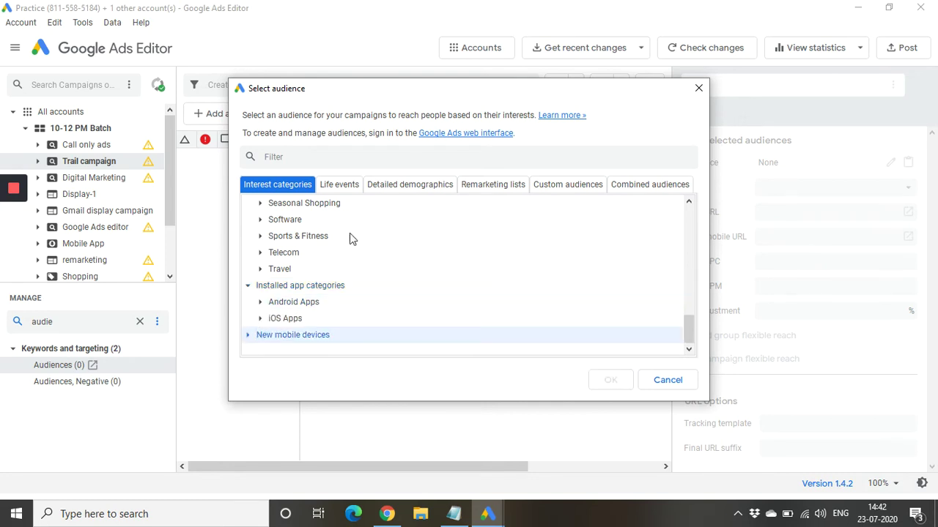
- Browse the life events and detailed demographics audiences, including Marital Status and Education
click(339, 184)
click(392, 187)
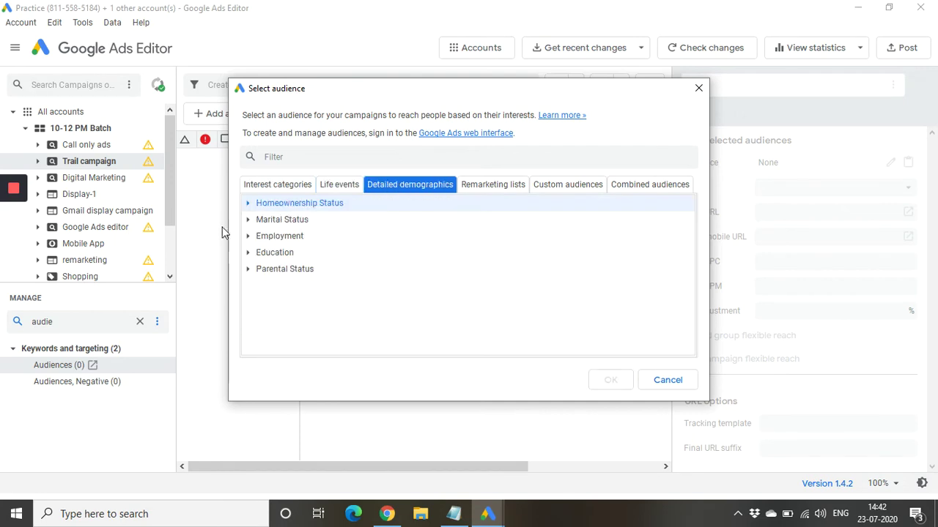
click(248, 220)
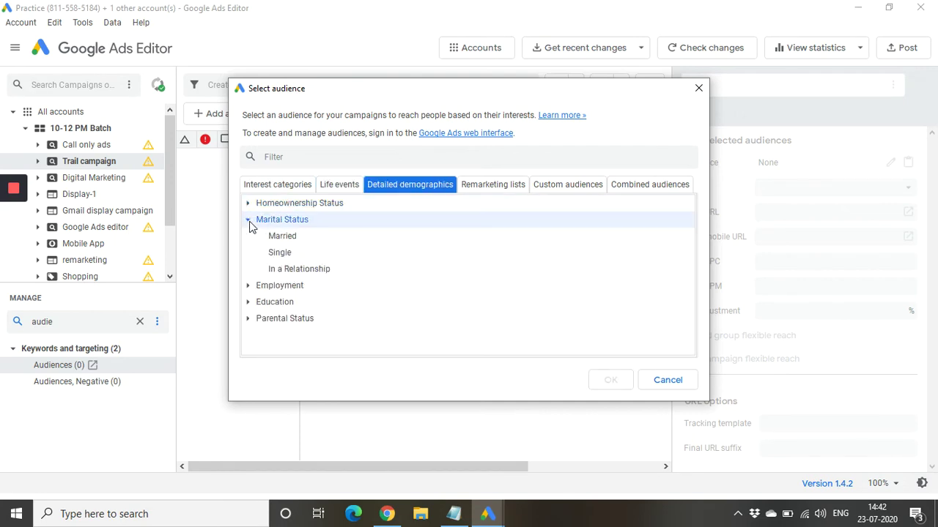
click(248, 222)
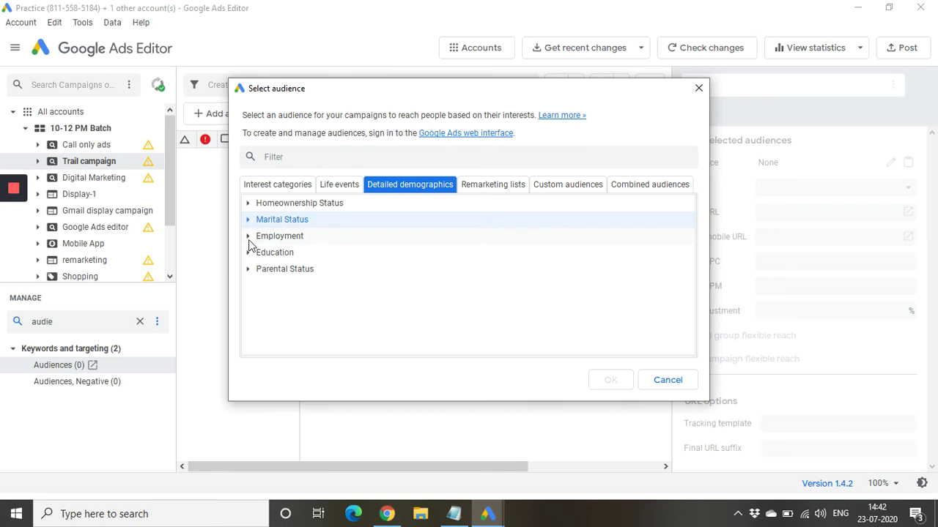
click(248, 255)
click(248, 254)
- Review remarketing lists, custom and combined audiences, then close the picker without adding anything
click(490, 187)
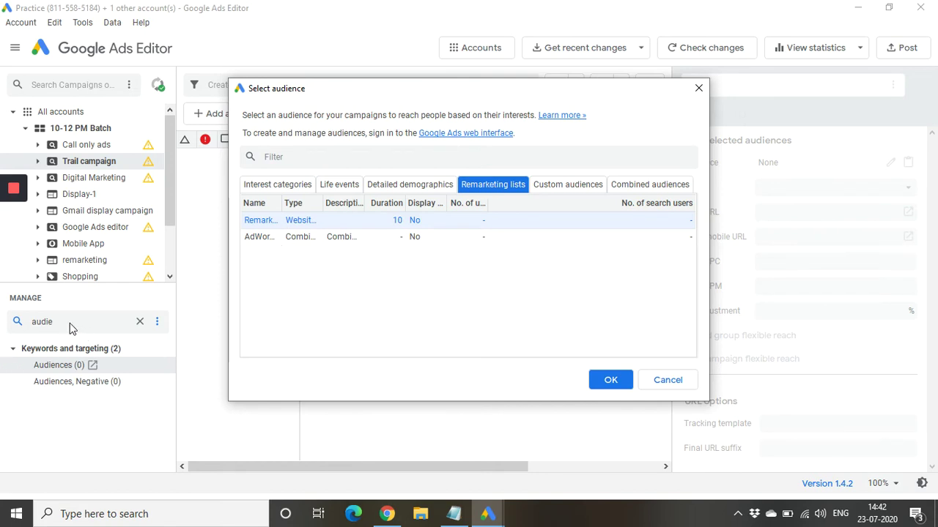
click(123, 329)
click(559, 186)
click(635, 189)
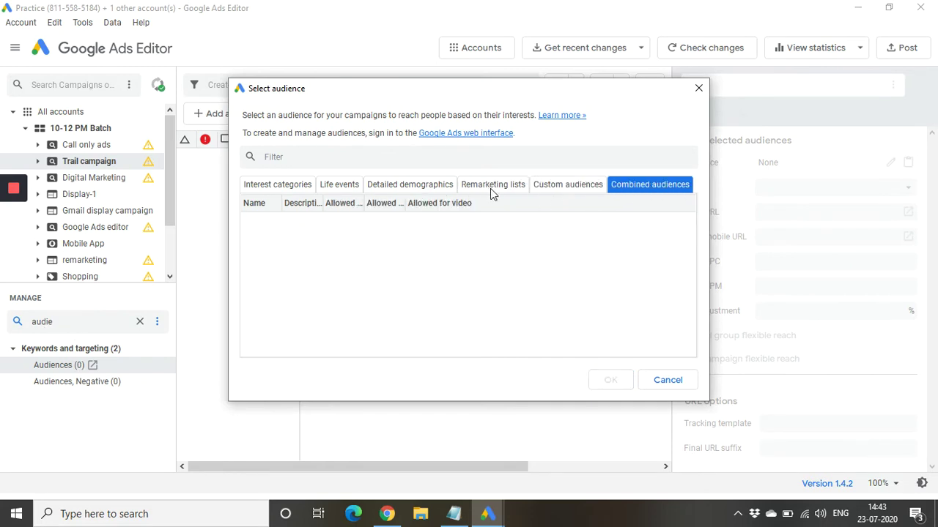
click(300, 188)
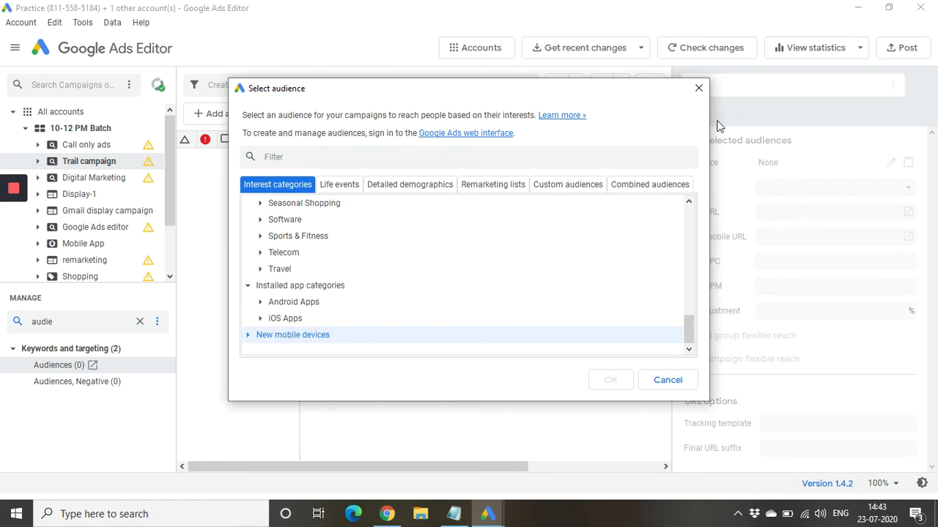
click(698, 88)
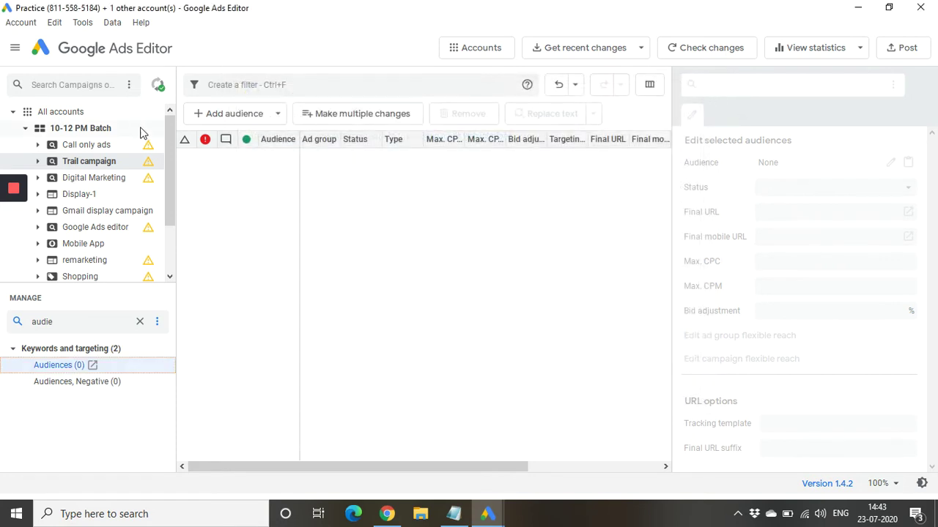
- Clear the entity type filter and list the campaigns, showing Trail campaign
click(88, 164)
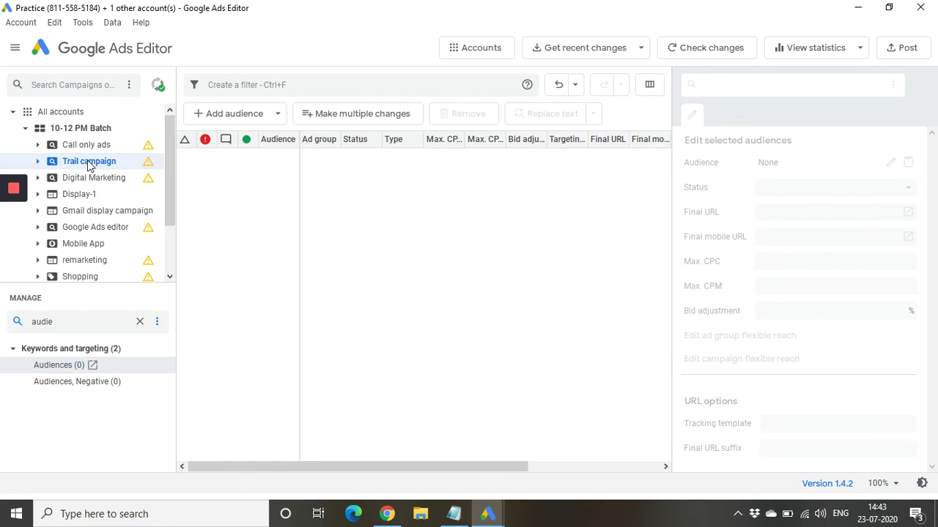
click(140, 321)
scroll(66, 381, up, 3)
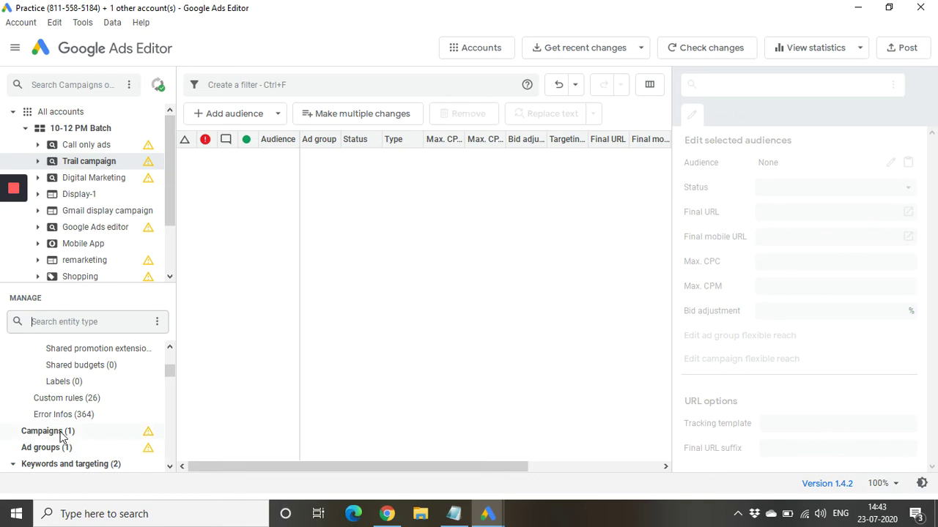
click(61, 435)
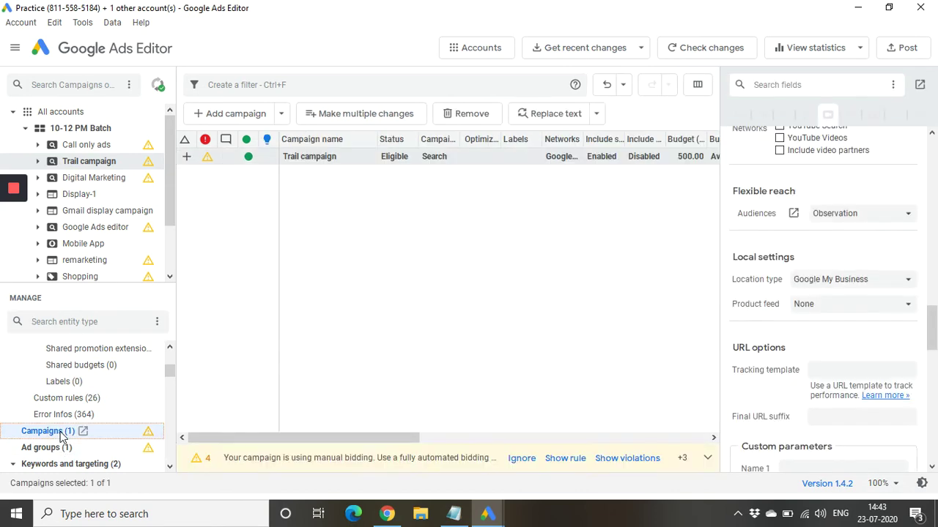
- Open Trail campaign's ad groups and show Trail adgroup's empty Keywords (0) list
double_click(348, 161)
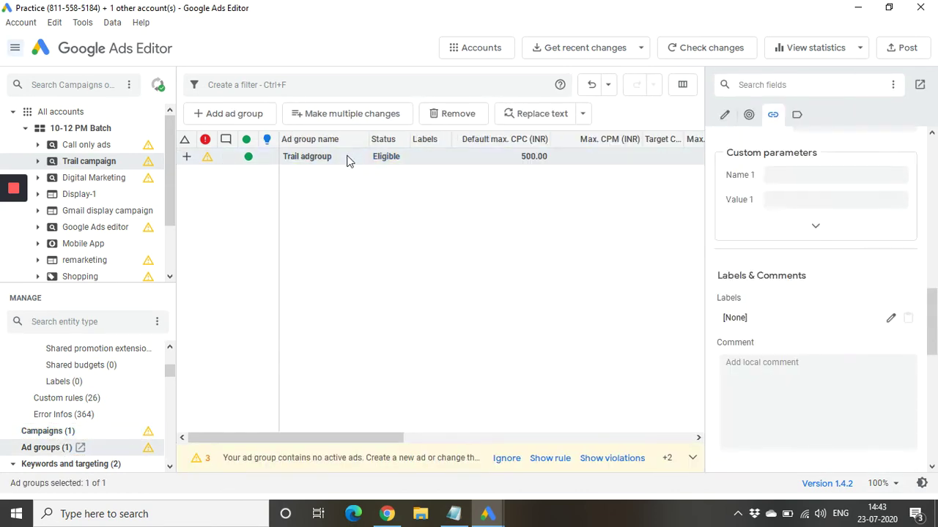
click(304, 164)
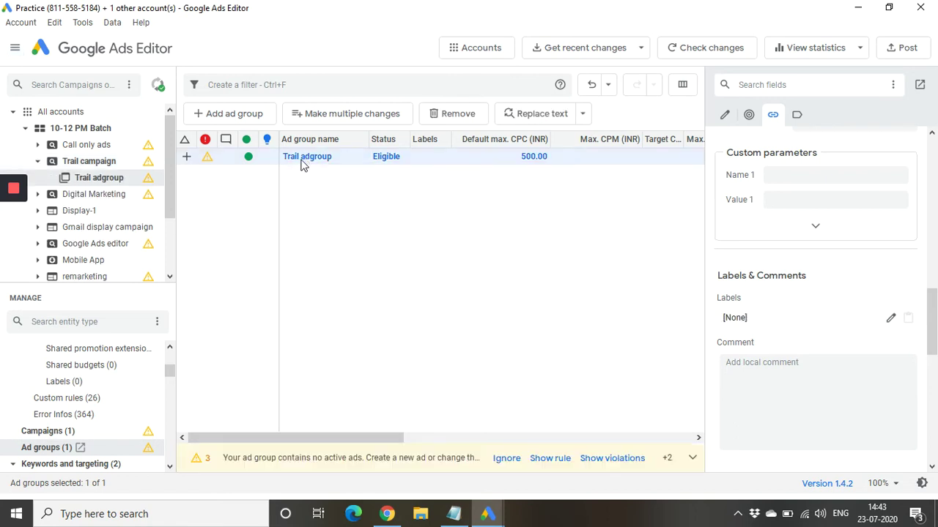
scroll(99, 372, down, 1)
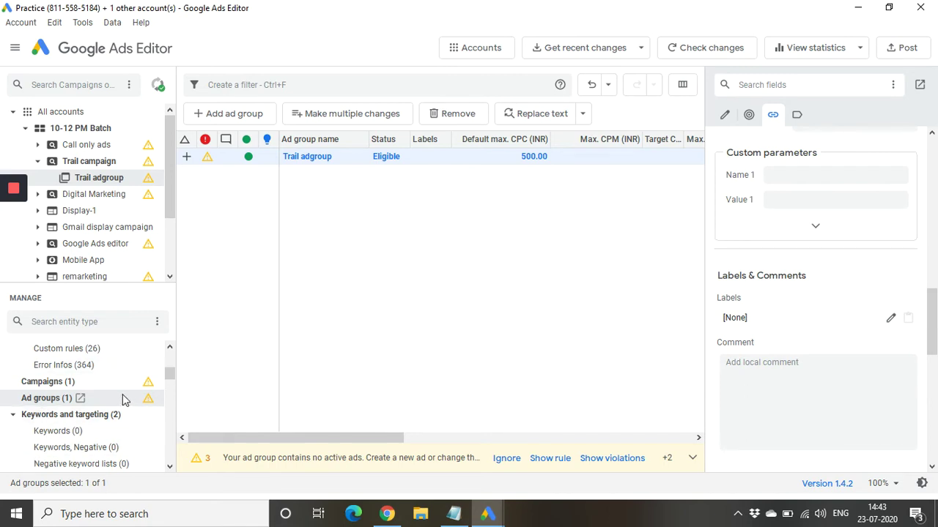
scroll(123, 397, down, 1)
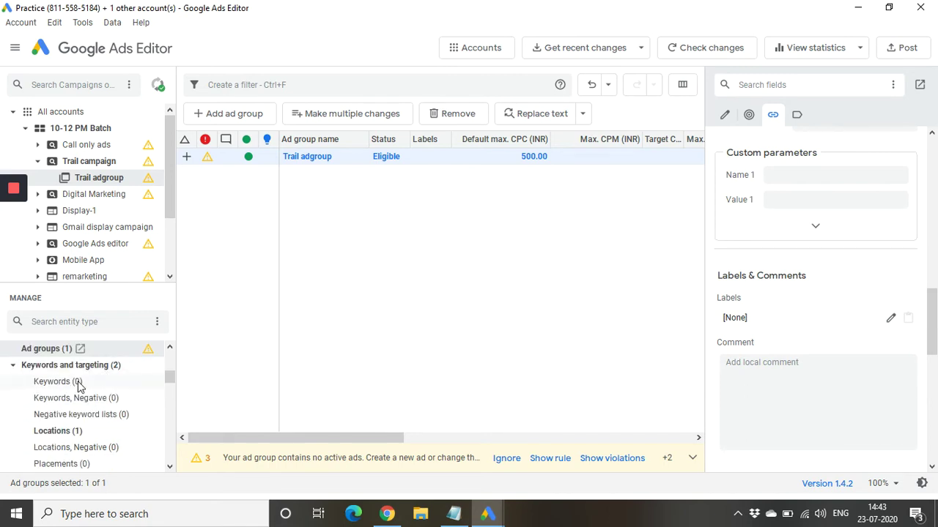
click(58, 382)
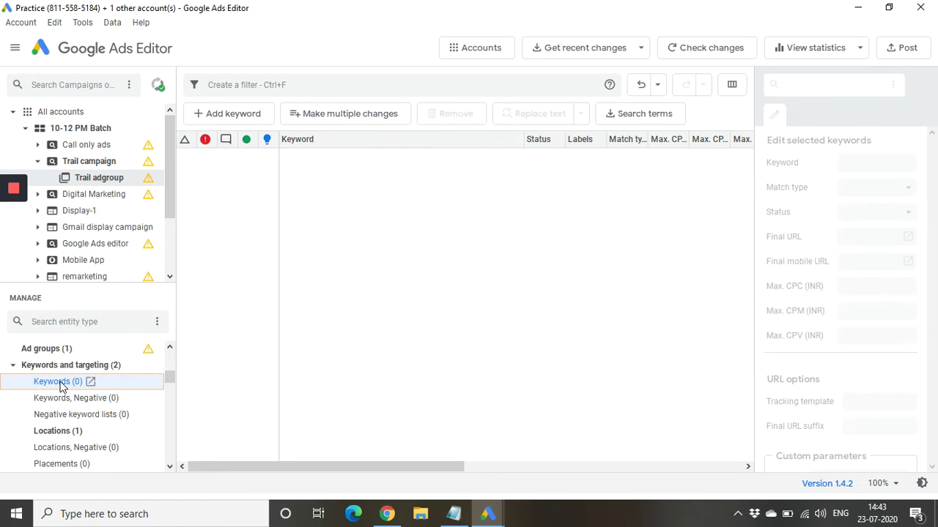
- Correct the first keyword to 'Online Digital Marketing Training', leaving it Broad match
click(247, 119)
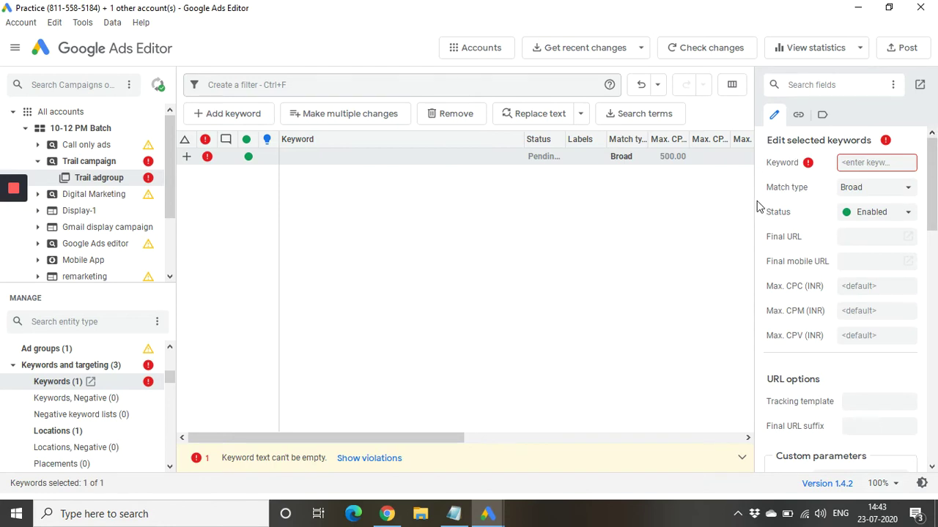
drag(754, 201, 655, 203)
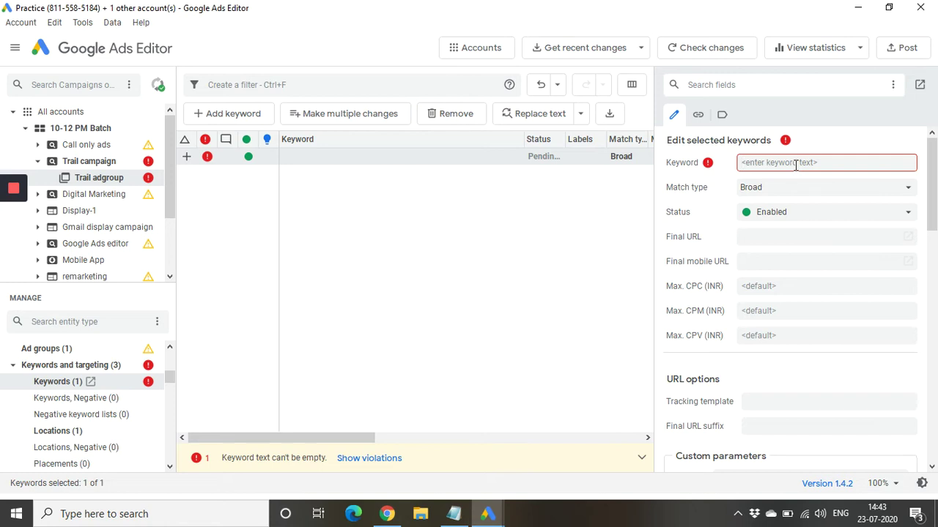
text(Online Digital marketing training)
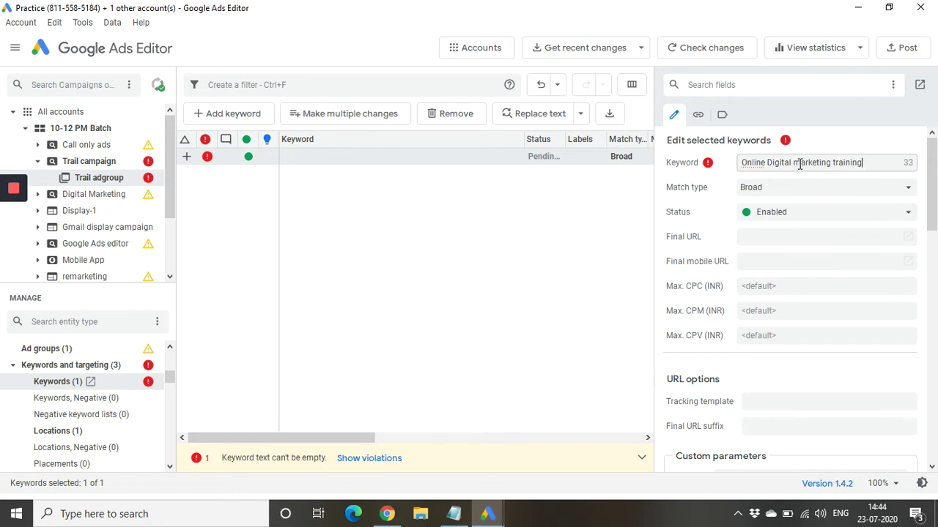
click(800, 163)
key(BackSpace)
text(M)
click(835, 164)
key(BackSpace)
text(T)
click(761, 192)
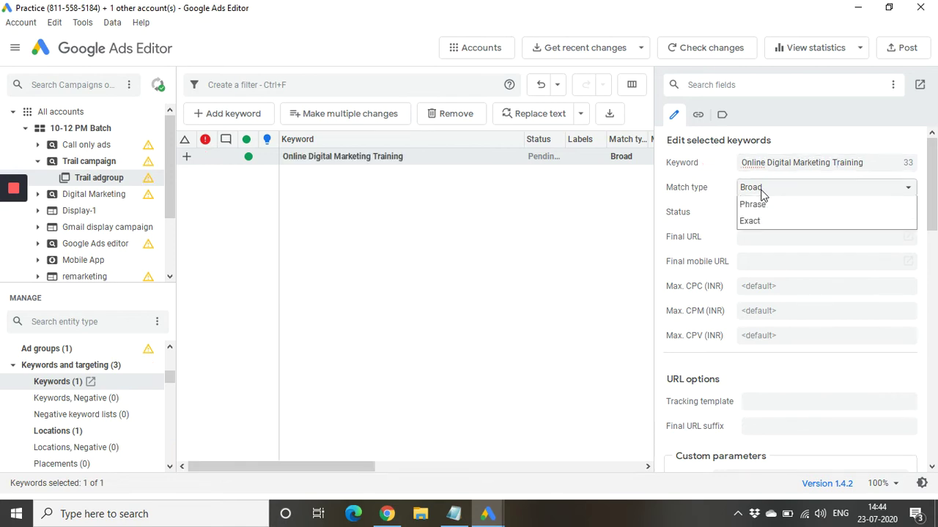
click(762, 195)
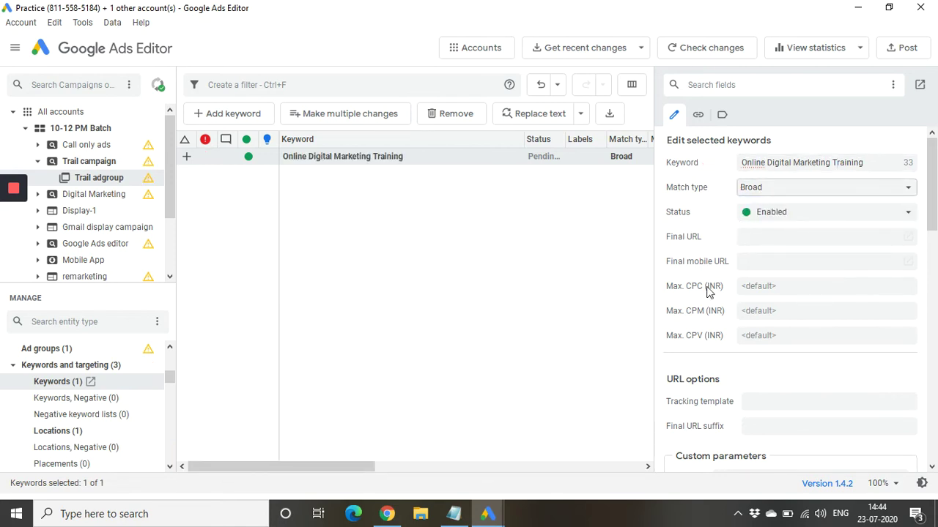
- Add a second keyword reading 'Digital marketing training'
scroll(720, 370, down, 1)
scroll(721, 370, down, 1)
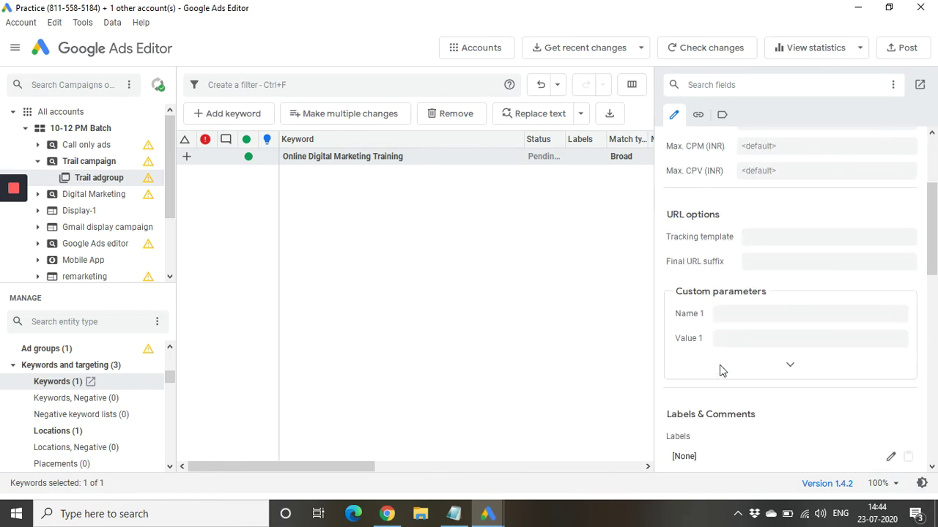
scroll(720, 370, down, 1)
click(414, 320)
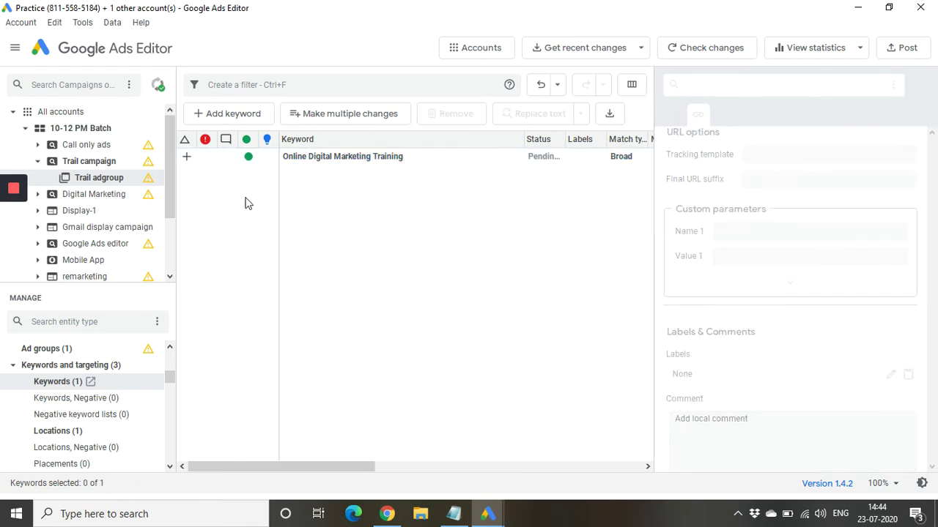
click(233, 114)
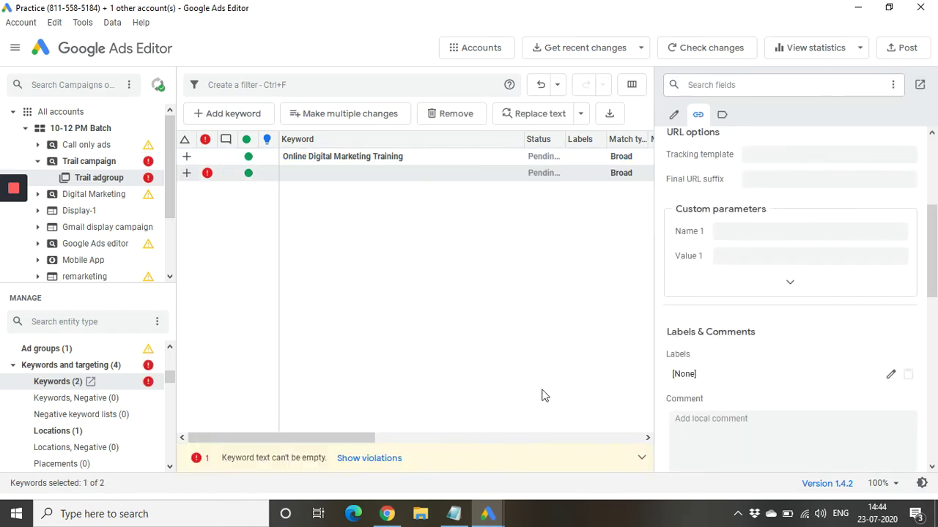
click(772, 164)
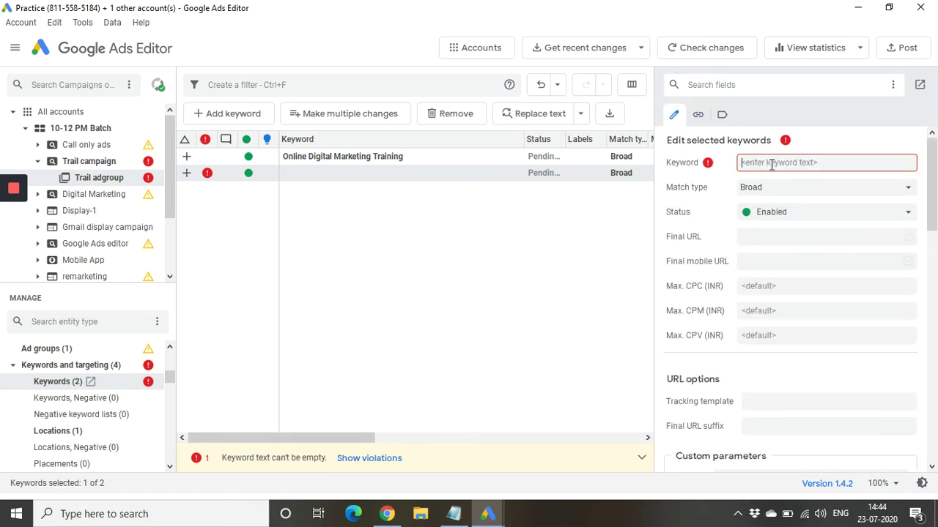
text(Digita)
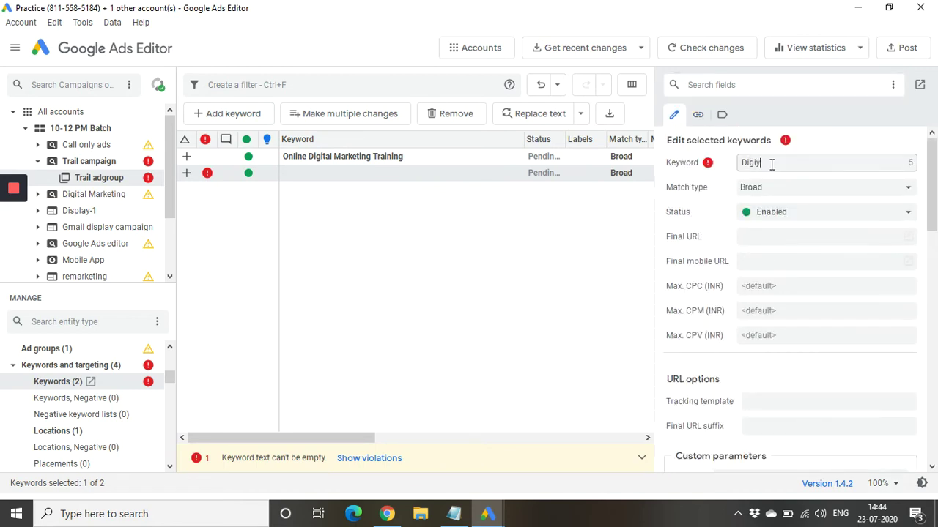
text(rketing training)
click(770, 164)
key(BackSpace)
text(m)
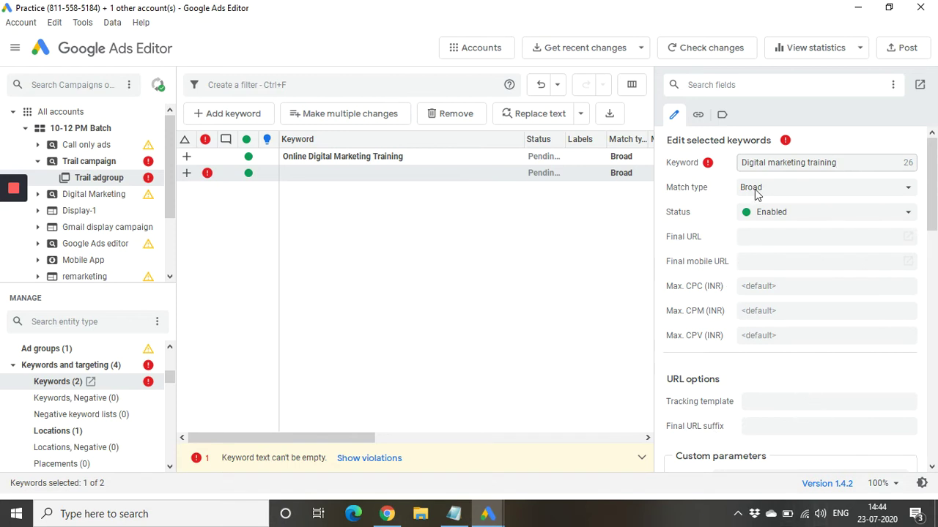
click(755, 189)
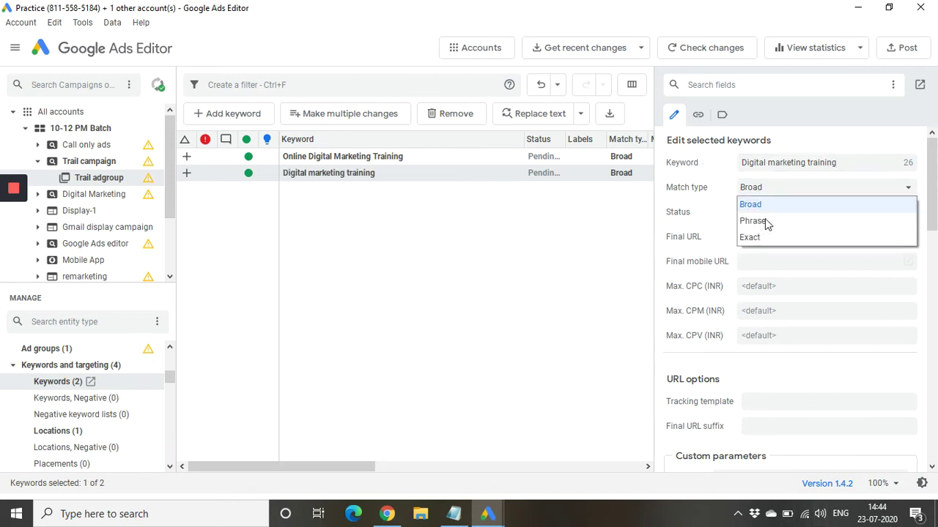
- Set 'Digital marketing training' to Phrase match and add a blank third keyword row
click(676, 200)
key(Down)
click(579, 241)
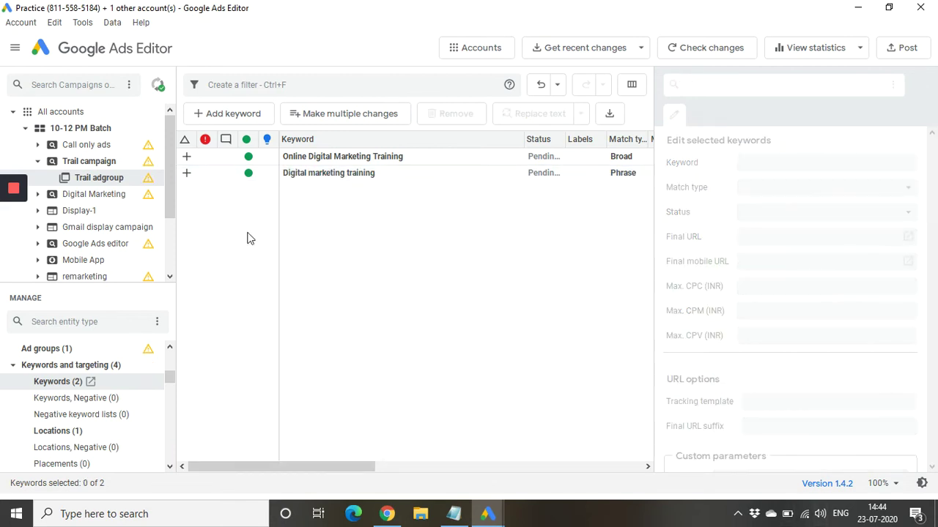
click(215, 118)
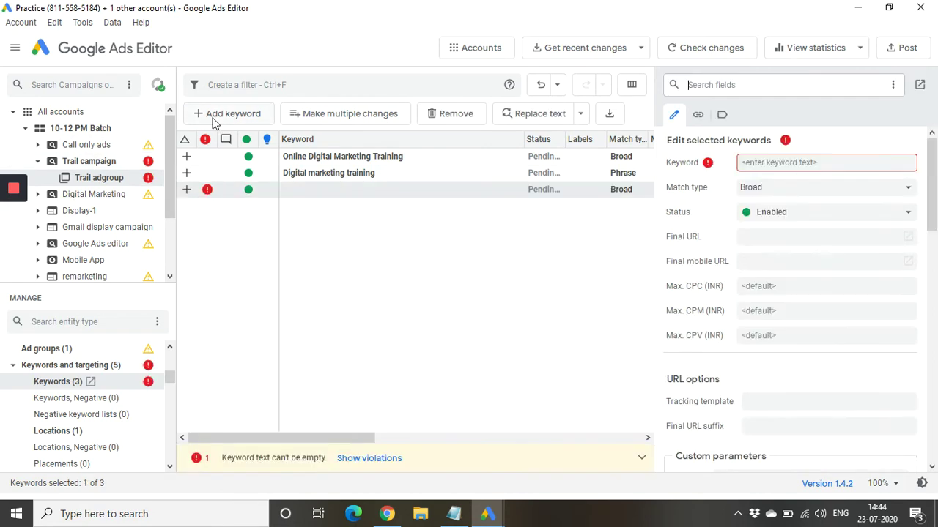
- Enter the third keyword 'digital marketing training inn hydearabad' with Broad match
click(787, 160)
text(d)
key(BackSpace)
text(di)
text(gital mar)
text(keting tr)
text(aining i)
text(nn hydeara)
text(bad)
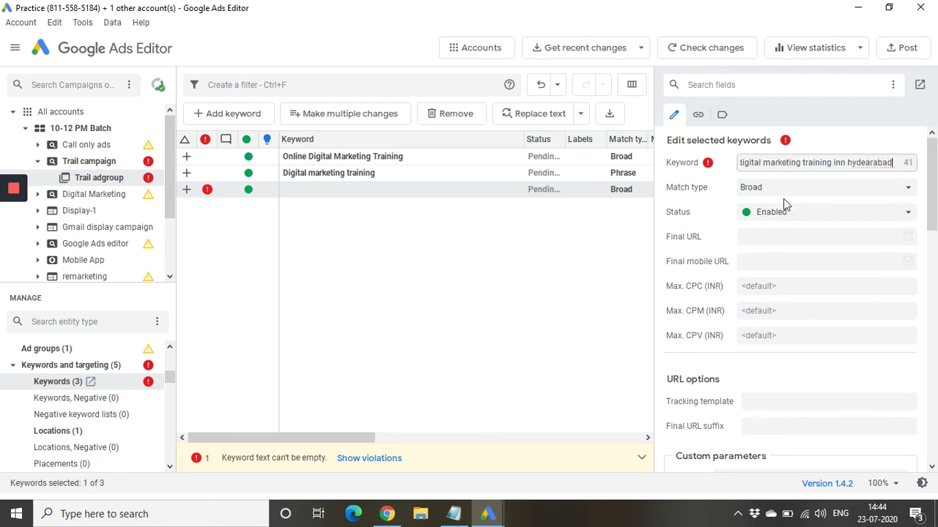
click(782, 192)
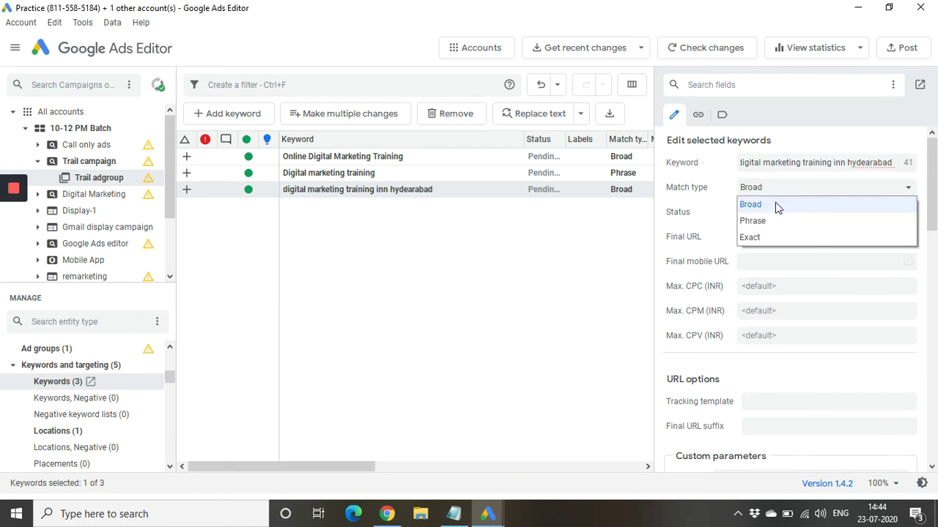
click(658, 212)
click(558, 252)
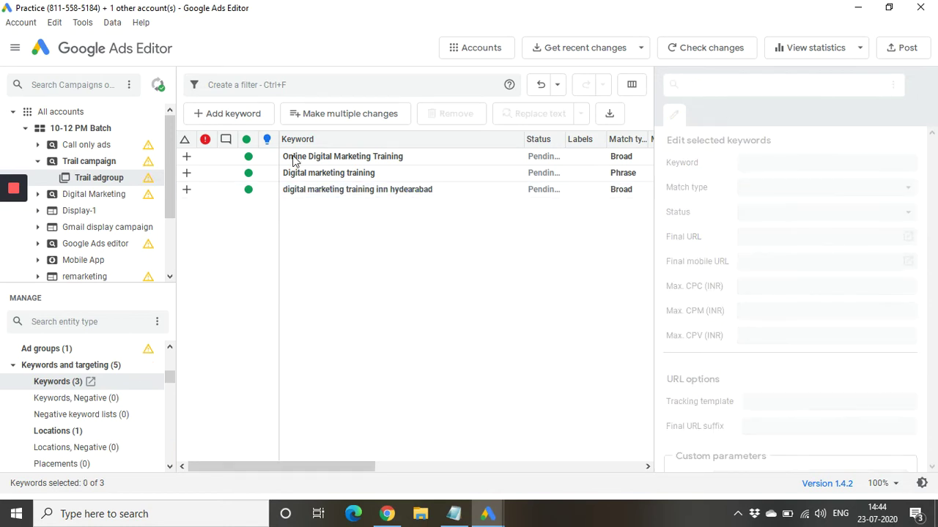
- Add a fourth keyword 'Digital marketing training' and widen the grid to reveal bid columns
click(256, 116)
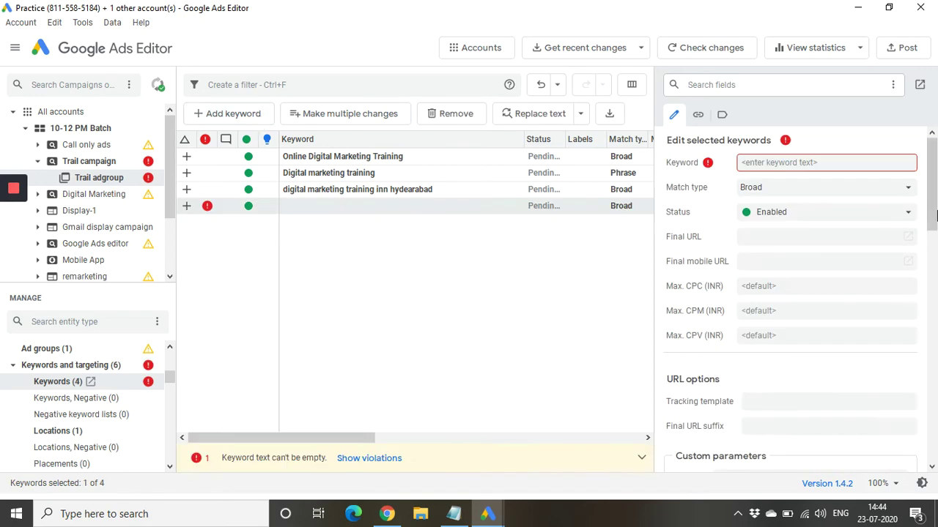
text(Digital)
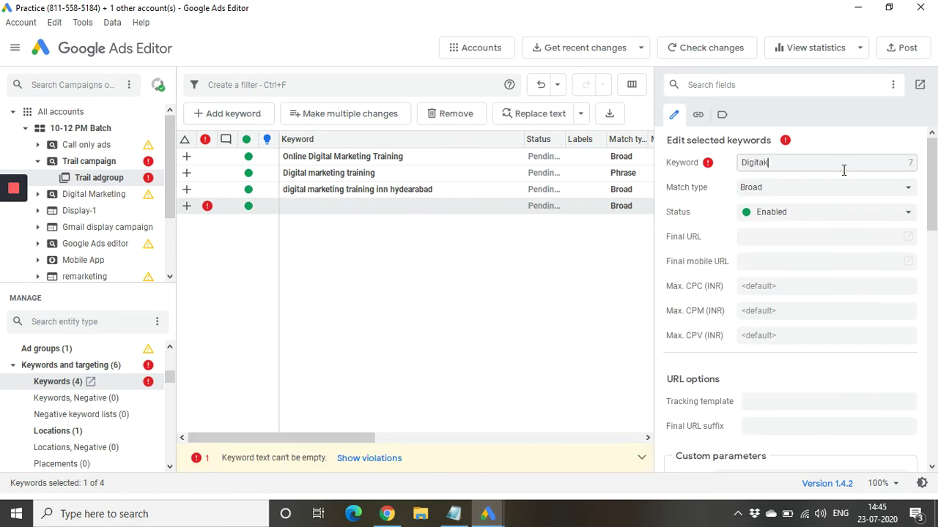
key(BackSpace)
text(l marketing training)
click(473, 328)
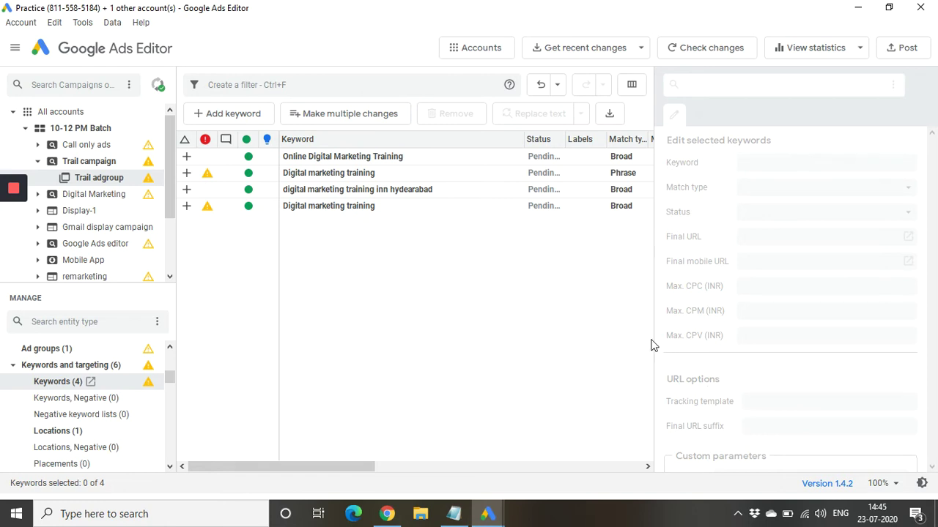
drag(653, 340, 738, 341)
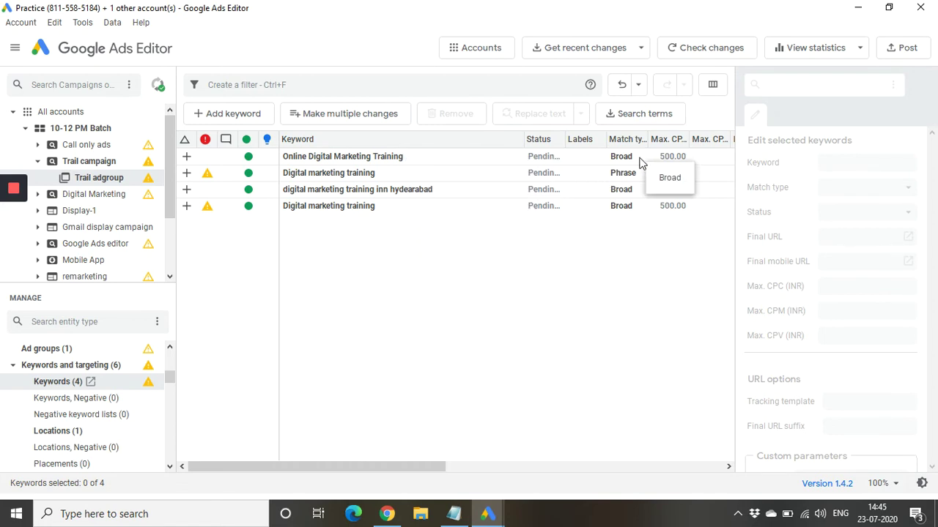
- Set all four keywords to Phrase match
click(351, 162)
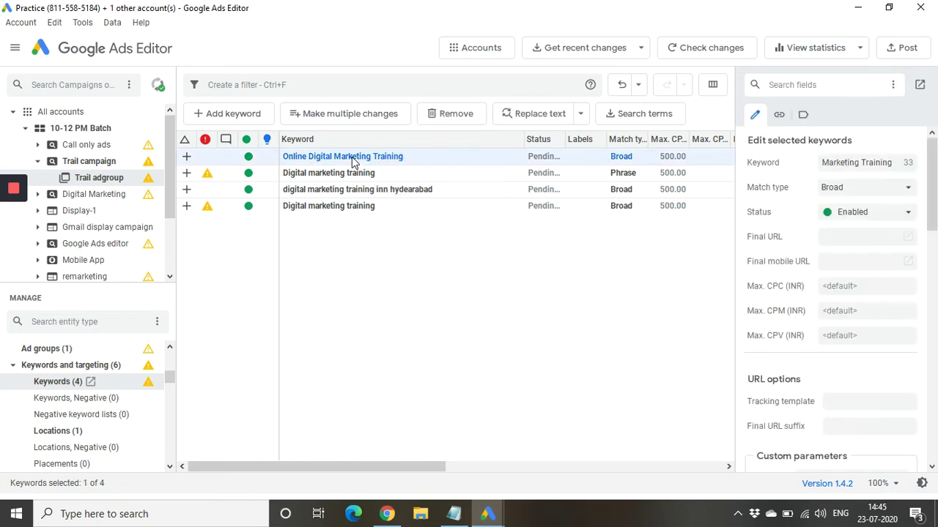
shift+click(335, 209)
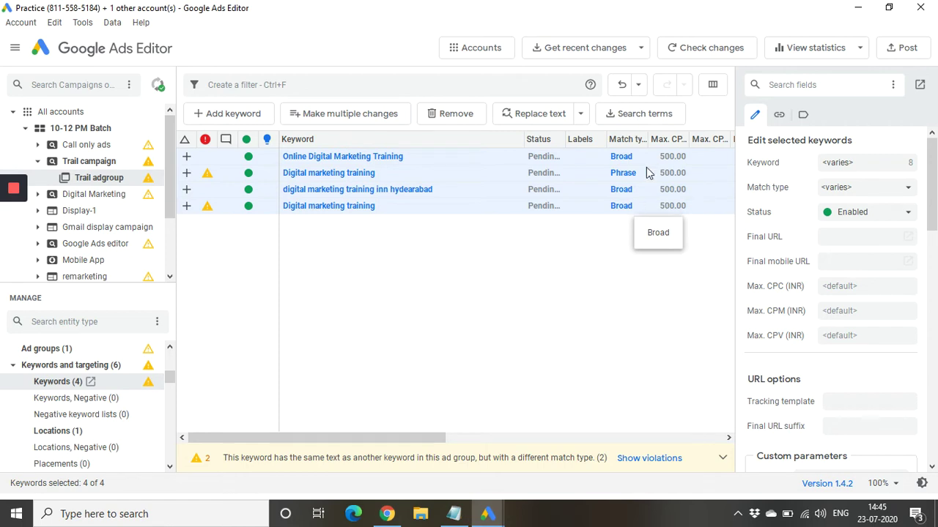
click(846, 189)
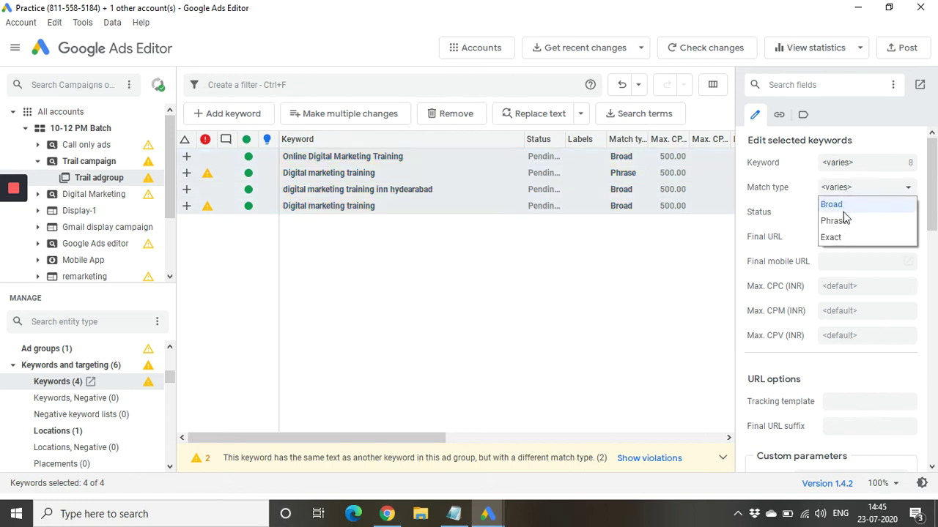
click(846, 223)
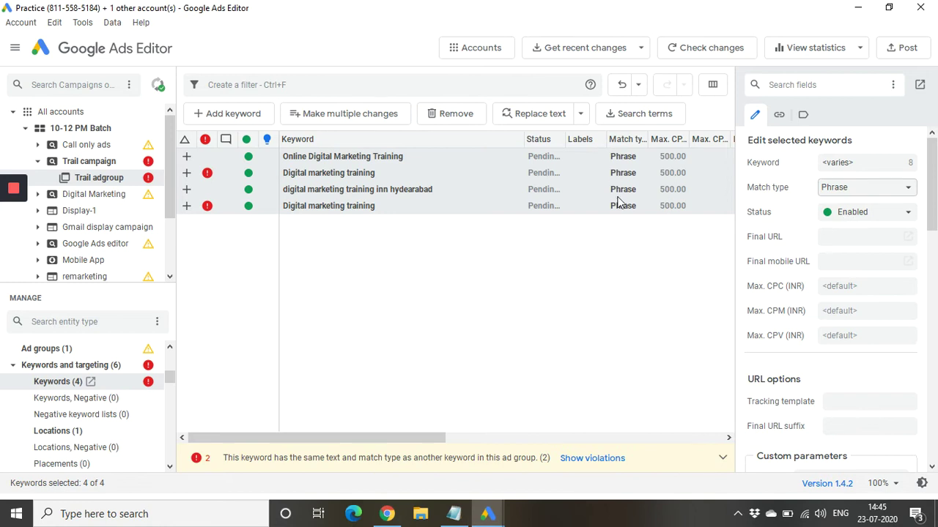
click(613, 286)
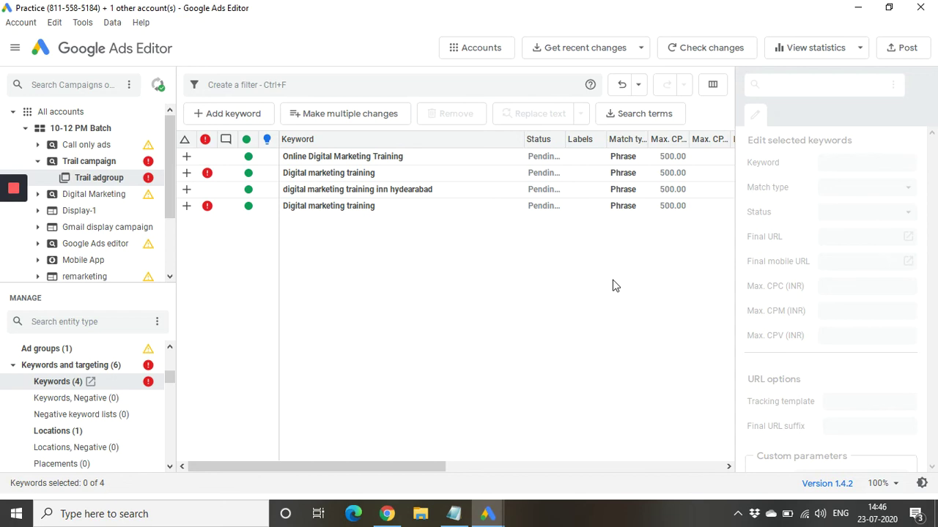
- Replace all four keywords' text with 'Online Digital Marketing Training'
click(366, 159)
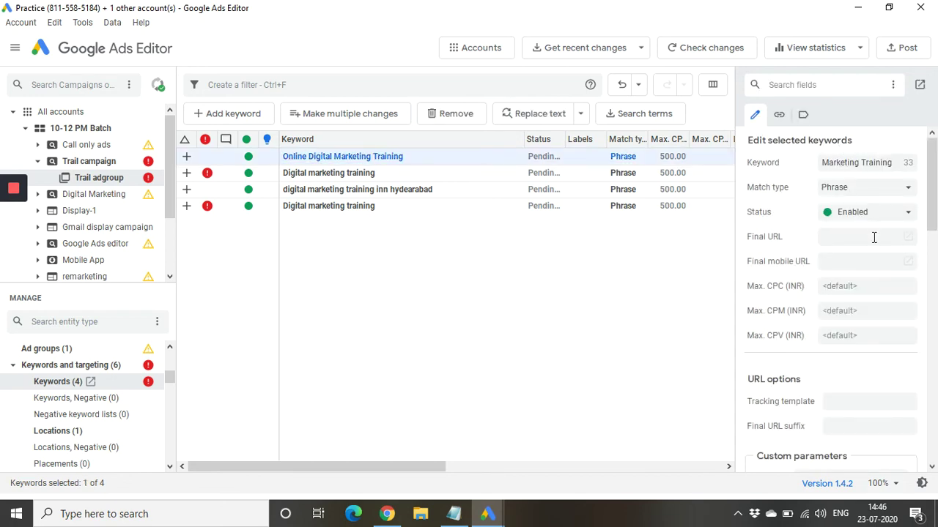
shift+click(384, 206)
click(908, 164)
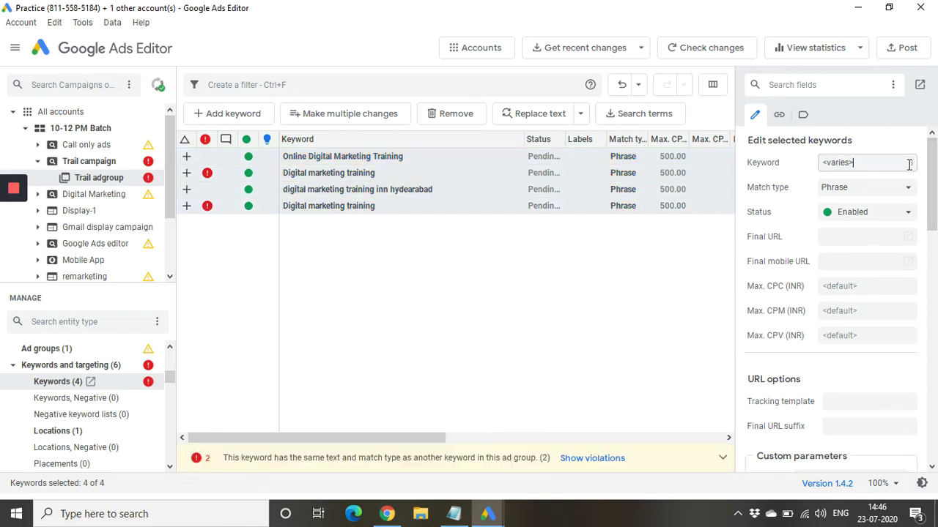
key(BackSpace)
key(BackSpace)
key(BackSpace)
key(BackSpace)
key(BackSpace)
key(BackSpace)
key(BackSpace)
key(BackSpace)
text(Online )
text(Digital)
text( Marketing Trai)
text(ning)
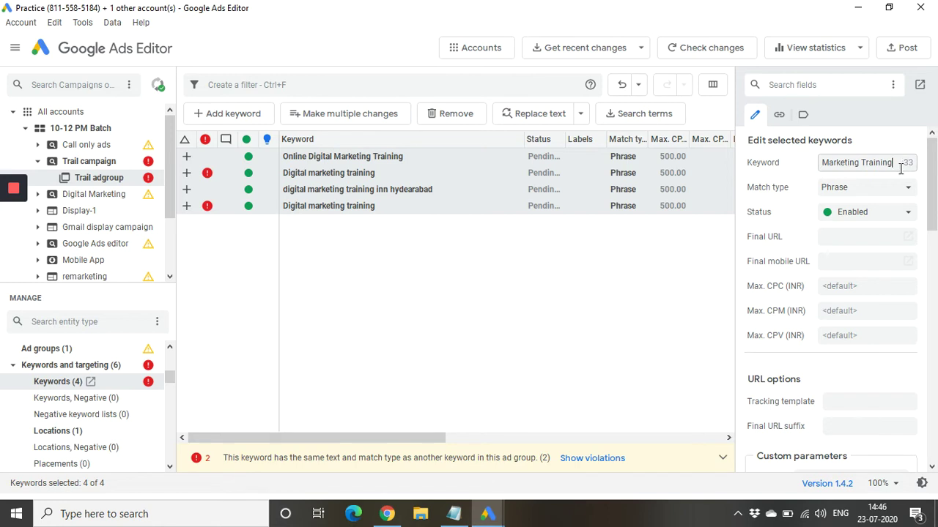
click(605, 292)
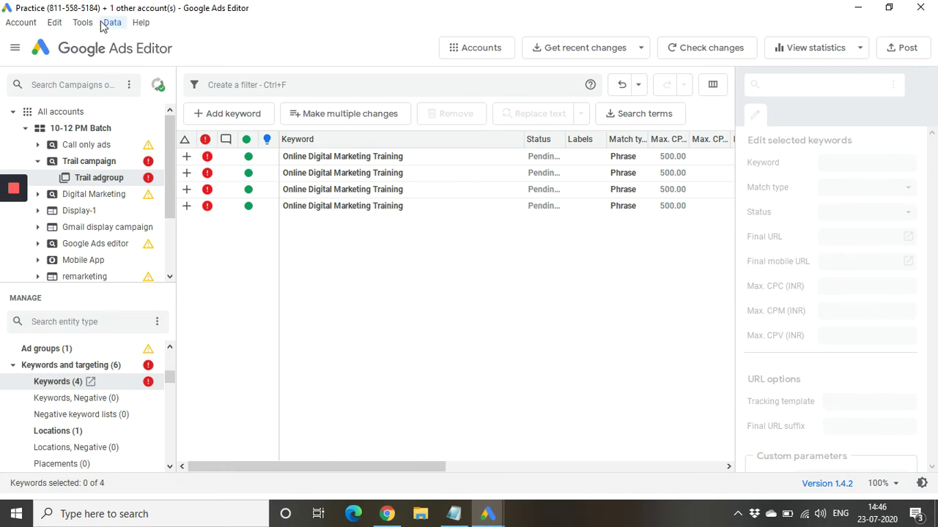
- Undo the keyword text replacement from the Edit menu and deselect the rows
click(54, 23)
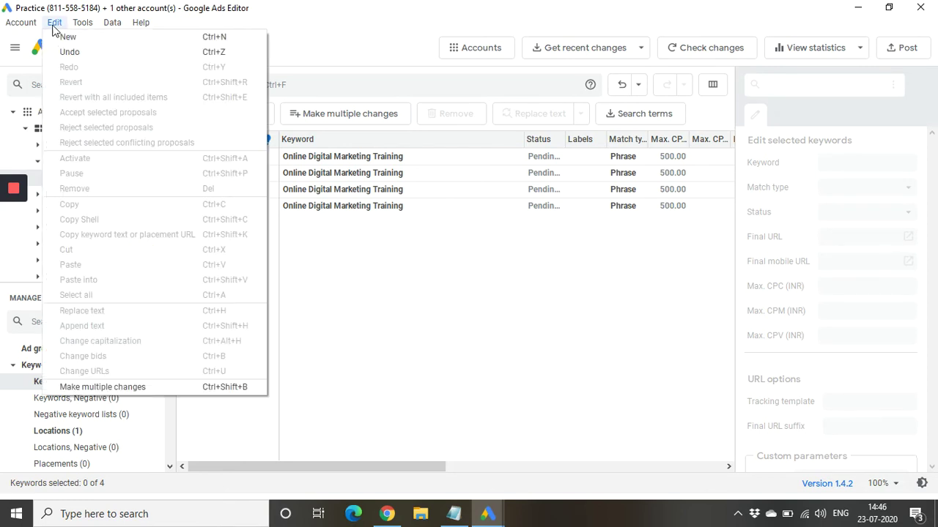
click(174, 52)
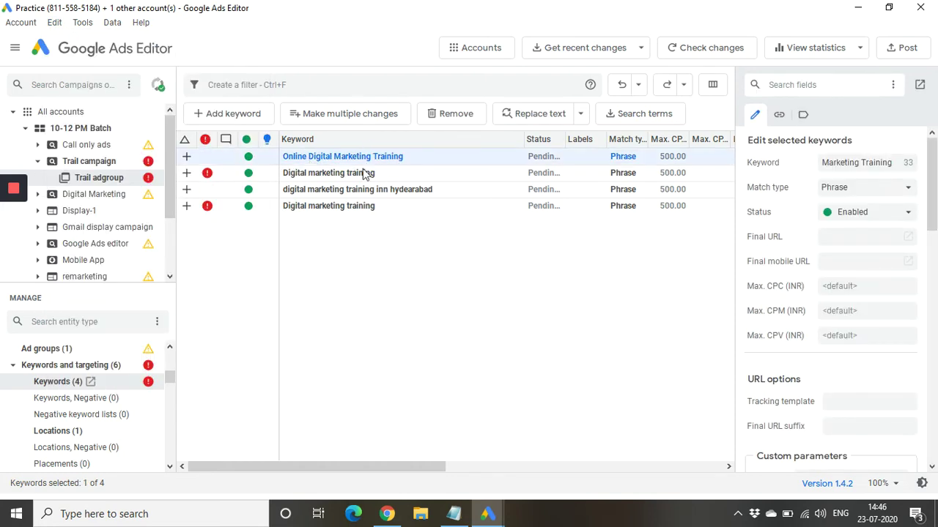
click(362, 277)
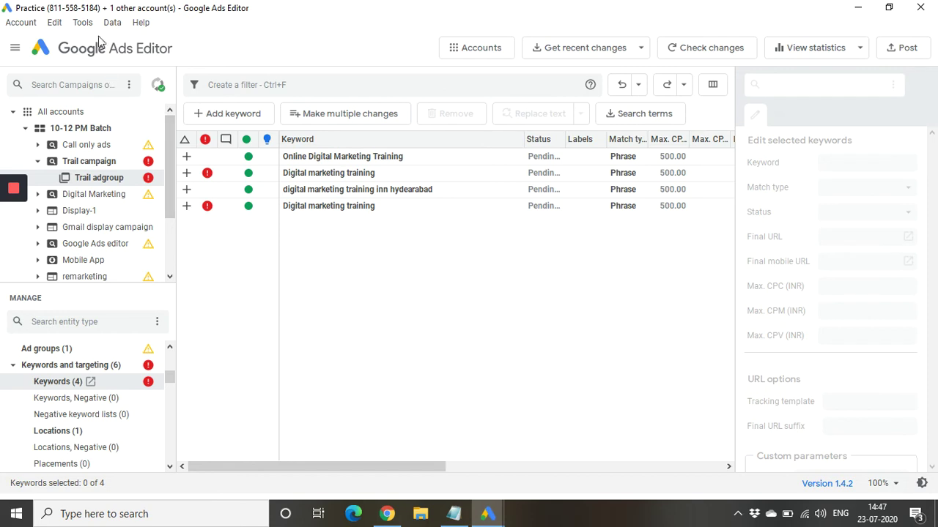
- Open the Find duplicate keywords tool from the Tools menu
click(80, 24)
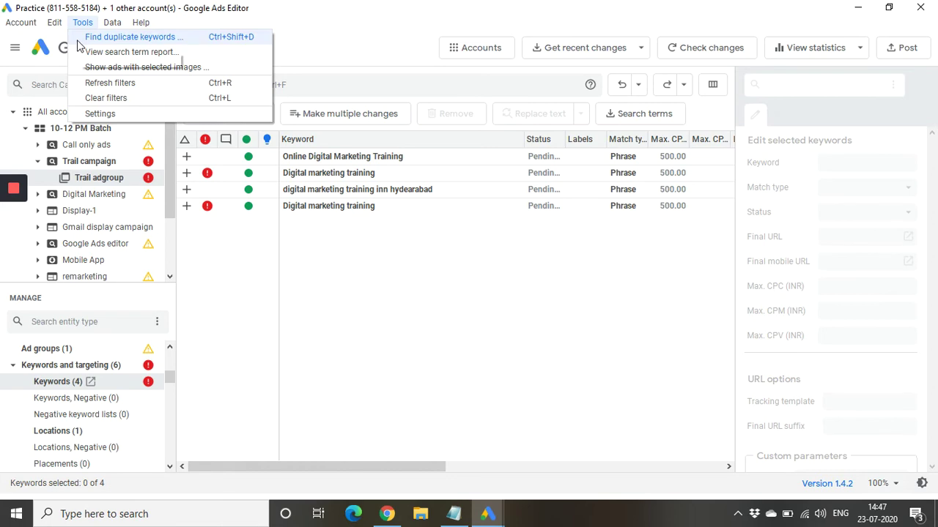
click(138, 37)
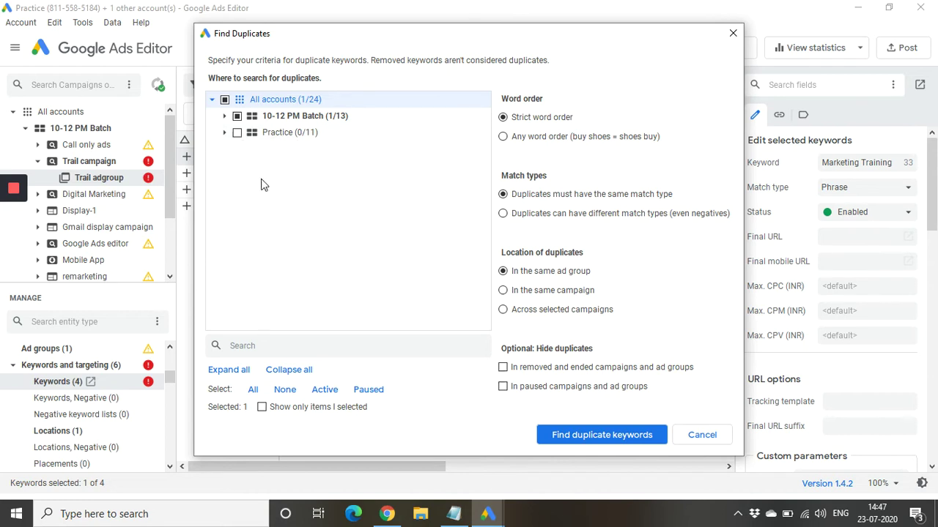
- Search the 10-12 PM Batch account for duplicates, finding two 'Digital marketing training' keywords
click(236, 116)
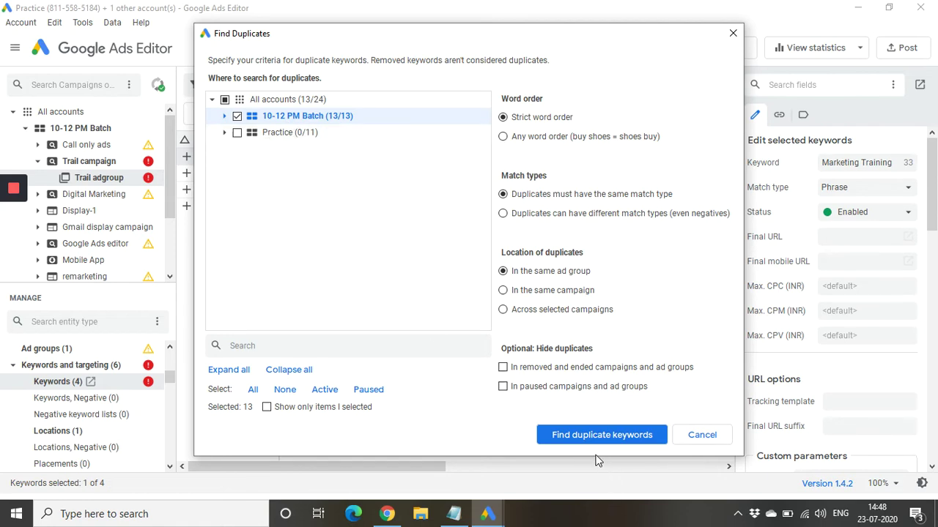
click(595, 435)
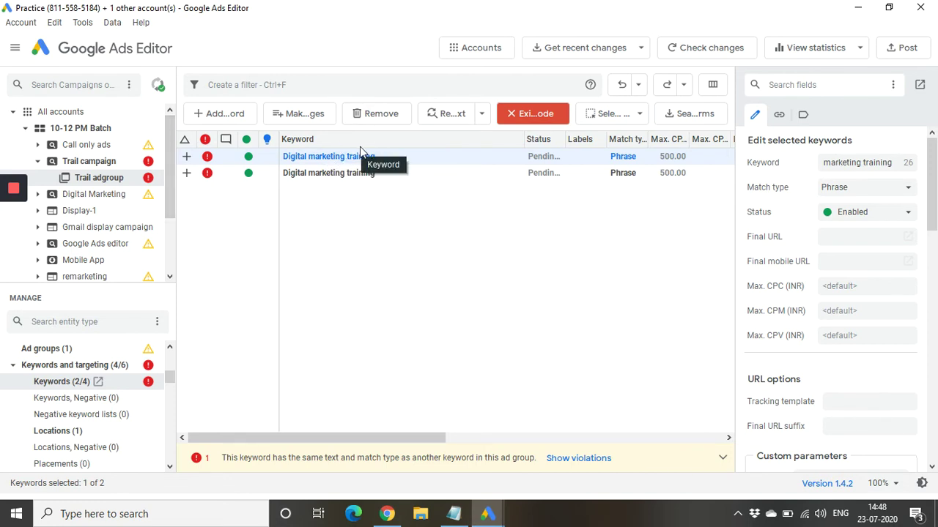
- Rename the first duplicate keyword to 'Online marketing'
click(893, 162)
key(BackSpace)
key(BackSpace)
key(BackSpace)
key(BackSpace)
key(BackSpace)
key(BackSpace)
key(BackSpace)
key(BackSpace)
key(BackSpace)
key(BackSpace)
key(BackSpace)
key(BackSpace)
key(BackSpace)
key(BackSpace)
key(BackSpace)
key(BackSpace)
key(BackSpace)
key(BackSpace)
key(BackSpace)
key(BackSpace)
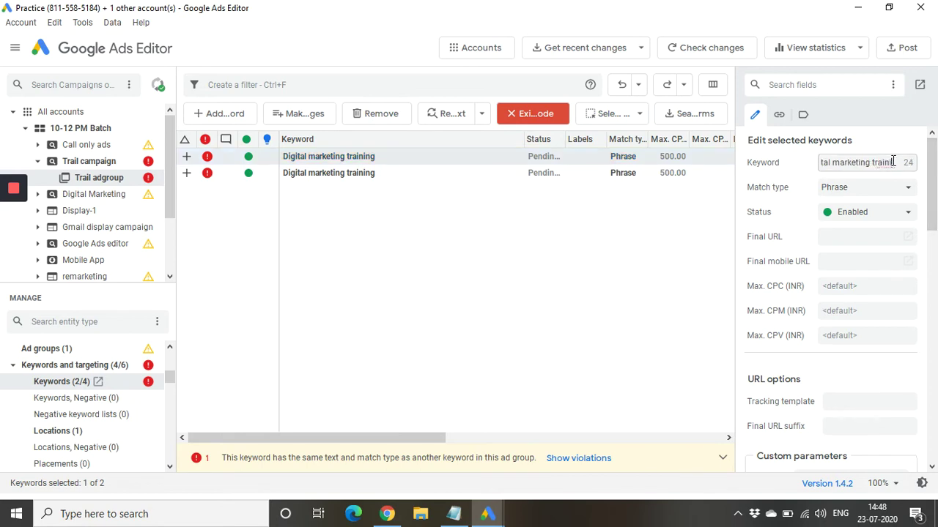
text(Online marketin)
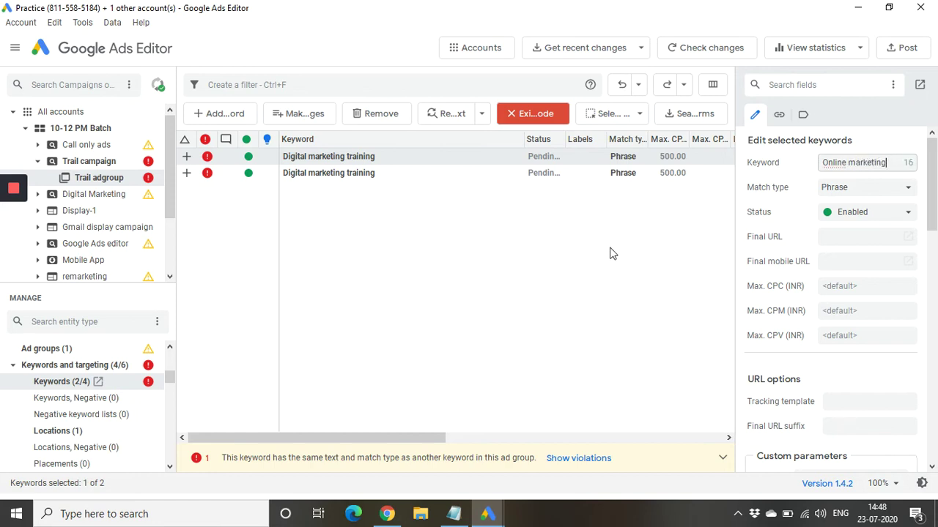
click(540, 319)
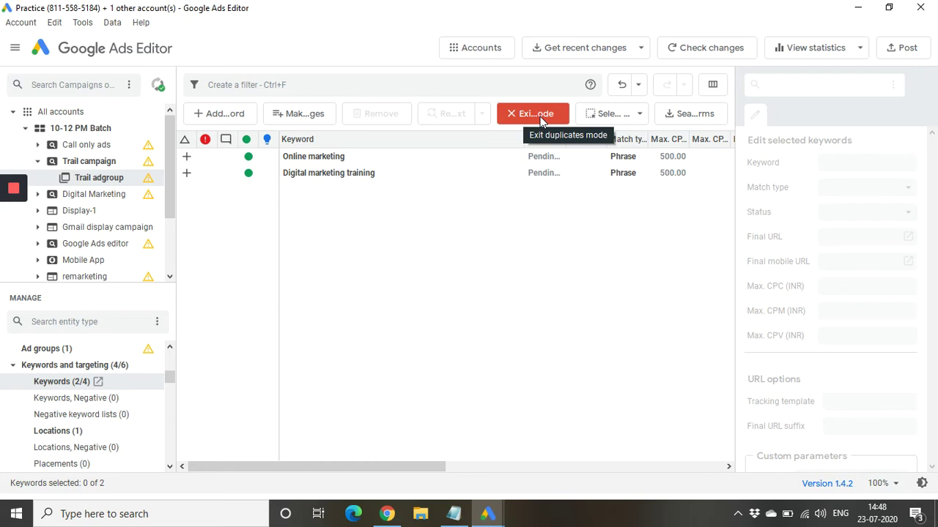
- Exit duplicate mode to return to the full Trail adgroup keyword list
click(94, 28)
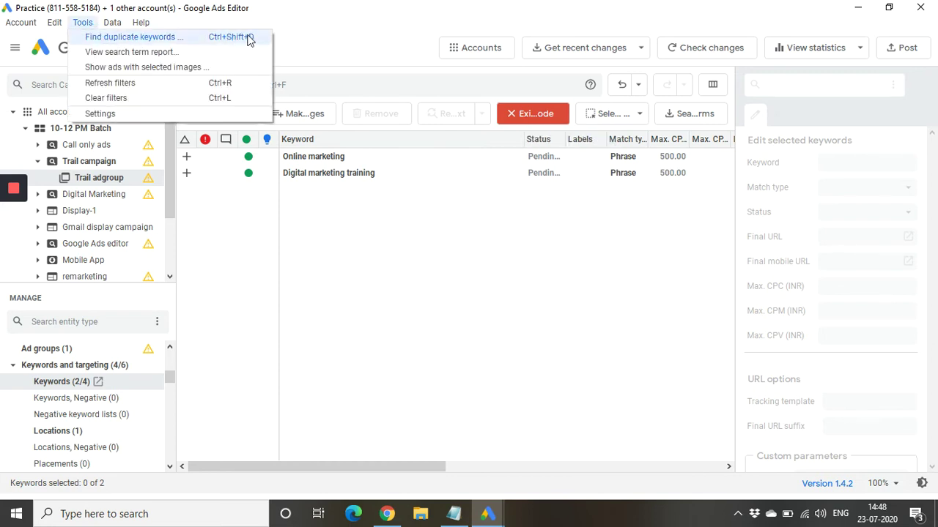
click(535, 113)
click(456, 375)
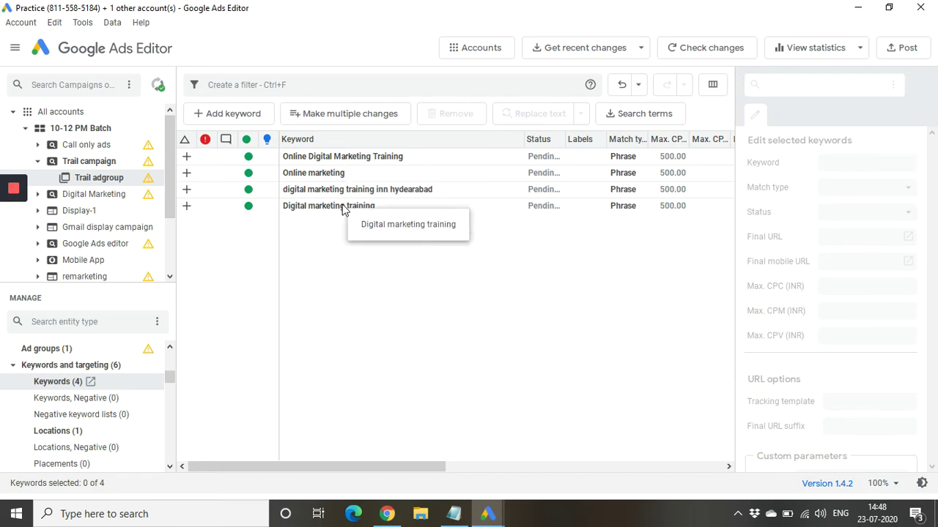
click(170, 381)
click(86, 324)
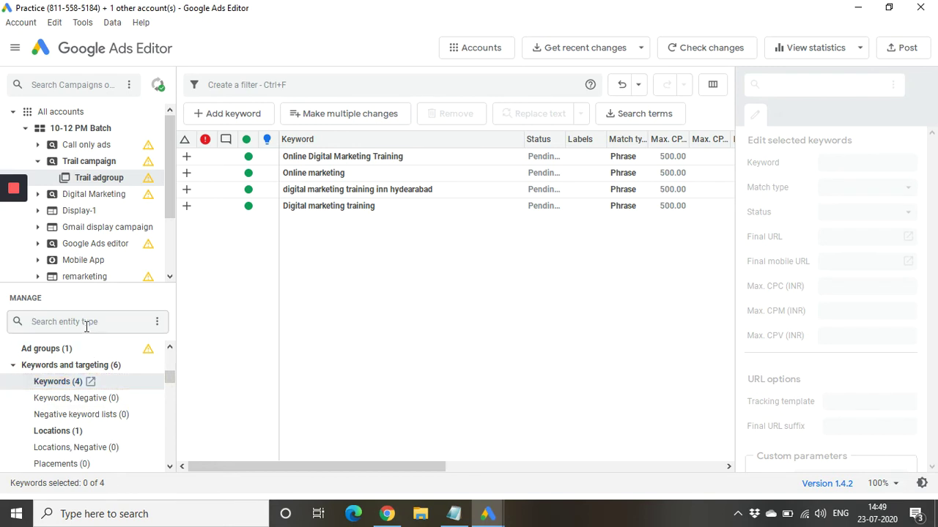
- Filter Manage to responsive search ads and add a new empty ad to Trail adgroup
text(ad)
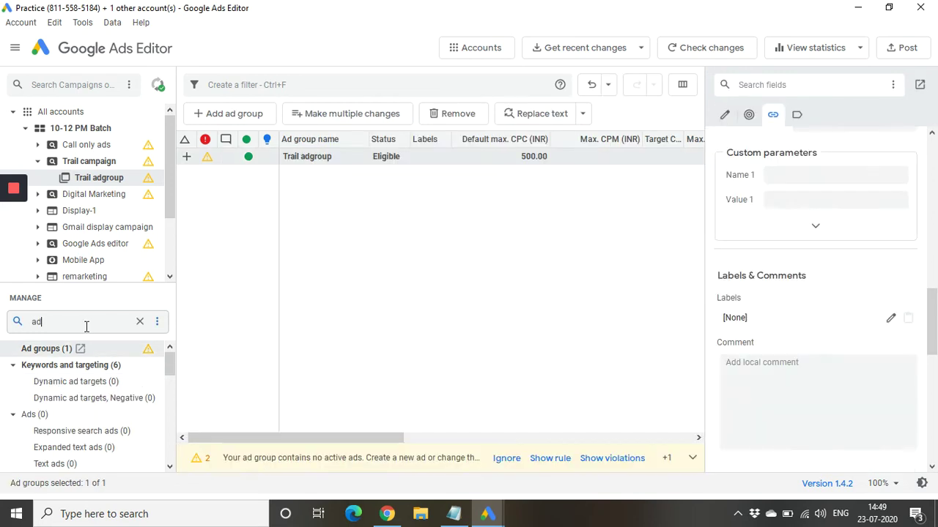
click(70, 432)
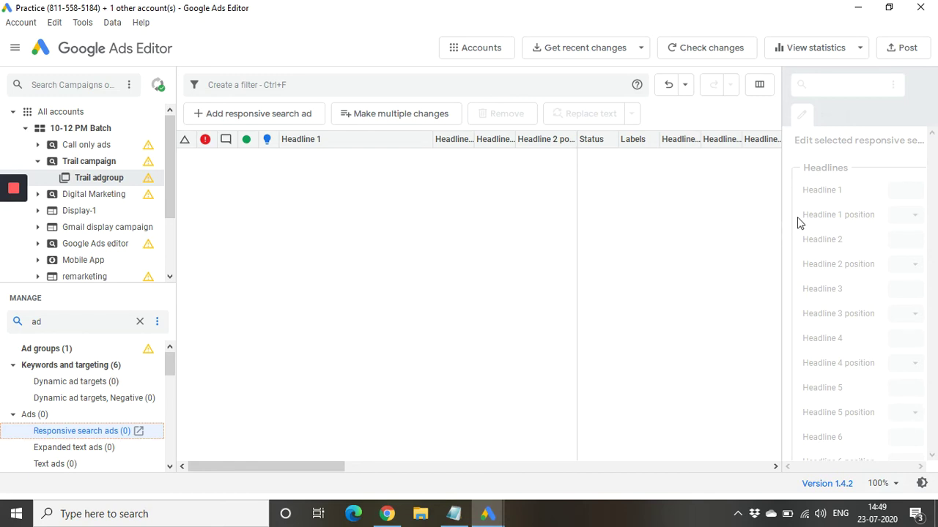
drag(781, 226, 730, 232)
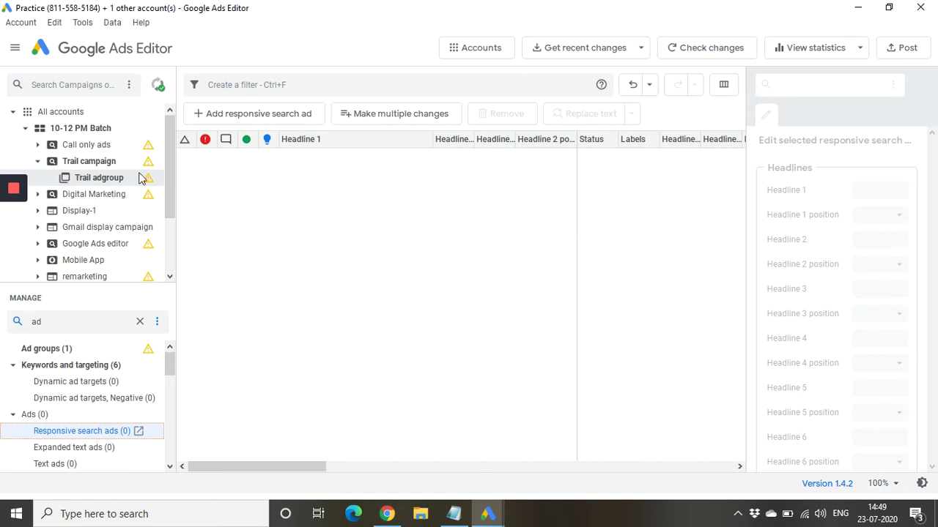
click(284, 117)
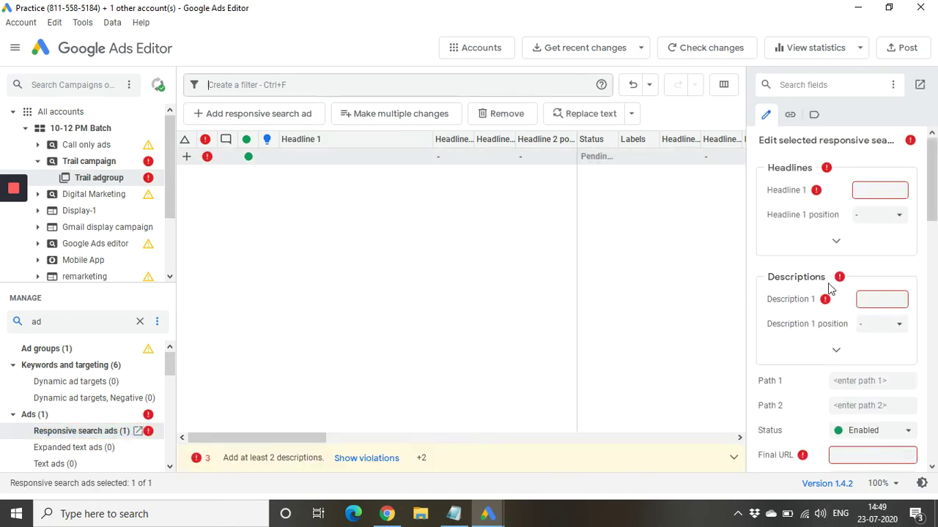
drag(745, 308, 672, 320)
- Enter Headline 1 'Digital marketing Training' and pin it to position 1
click(805, 188)
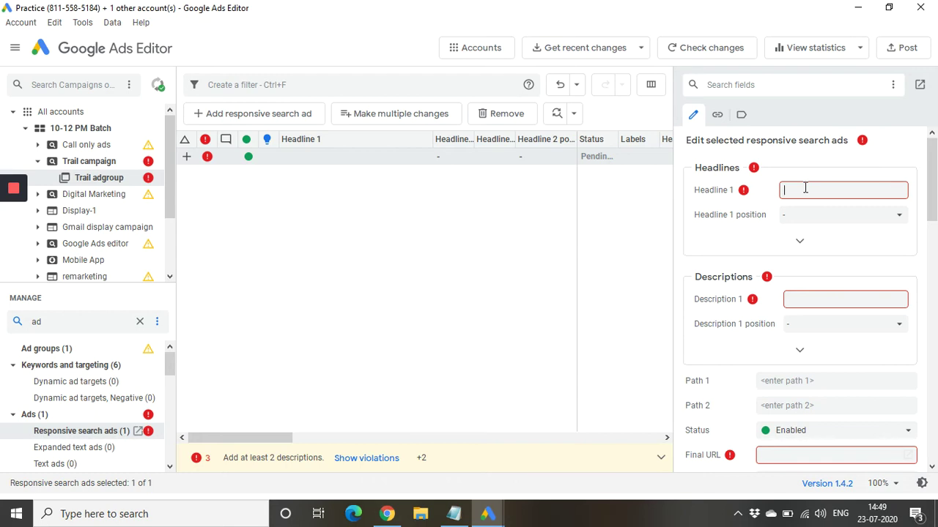
text(online Digit)
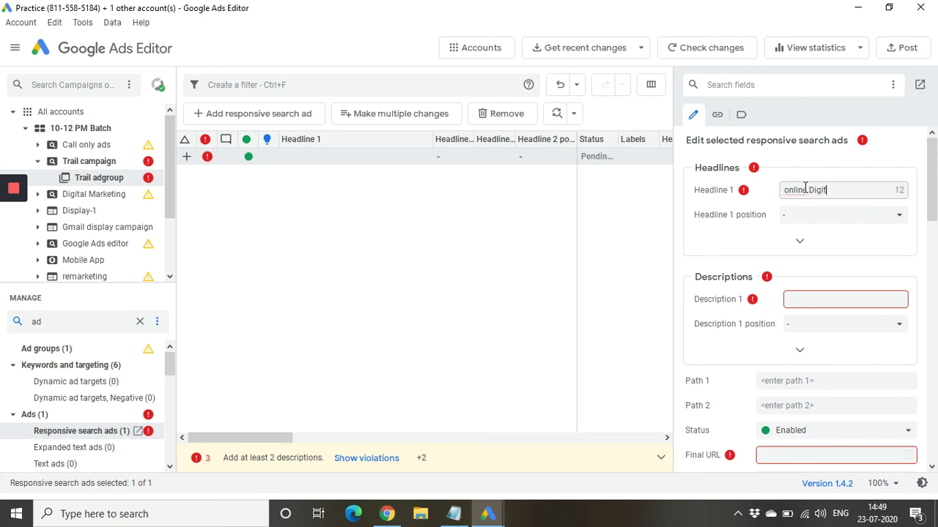
text(al marketing Trai)
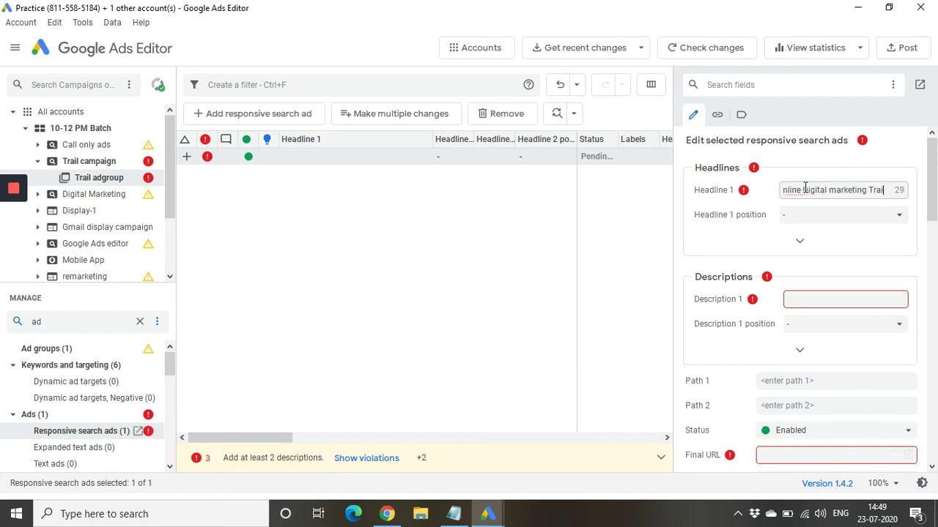
text(ning)
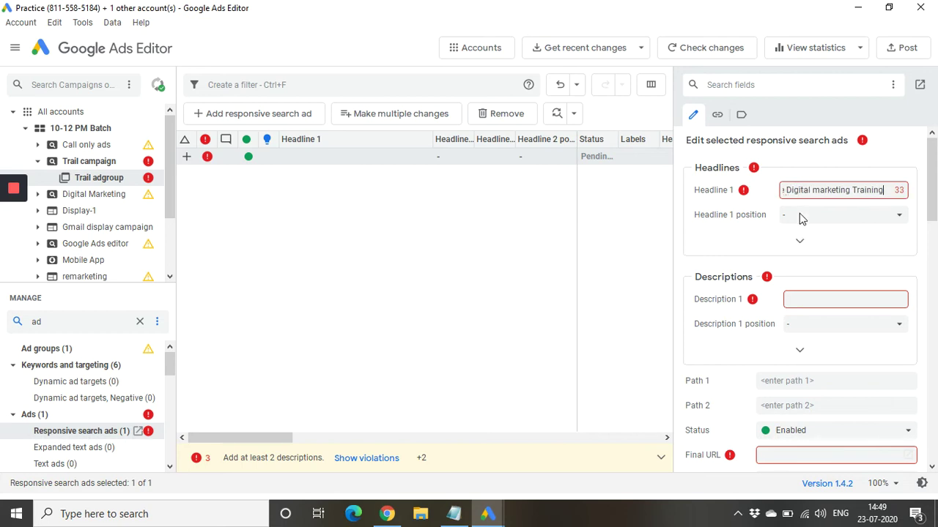
click(835, 217)
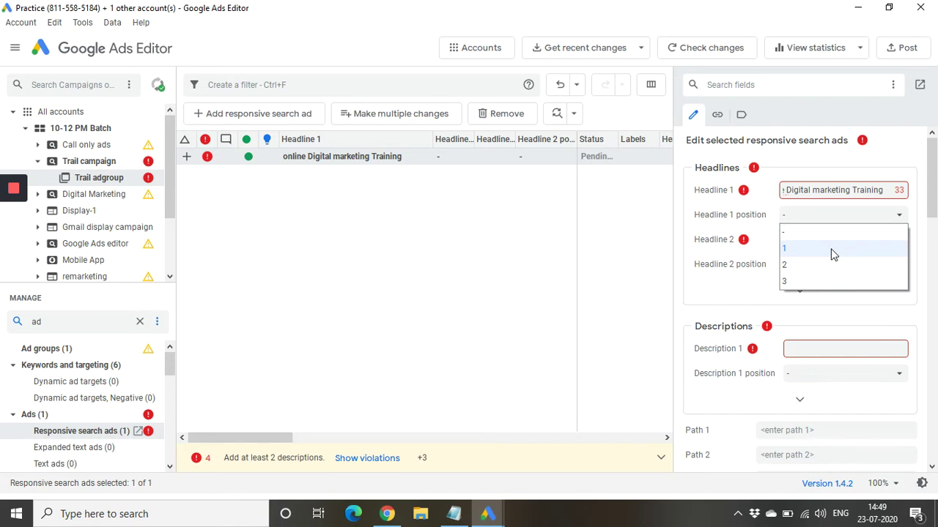
click(833, 255)
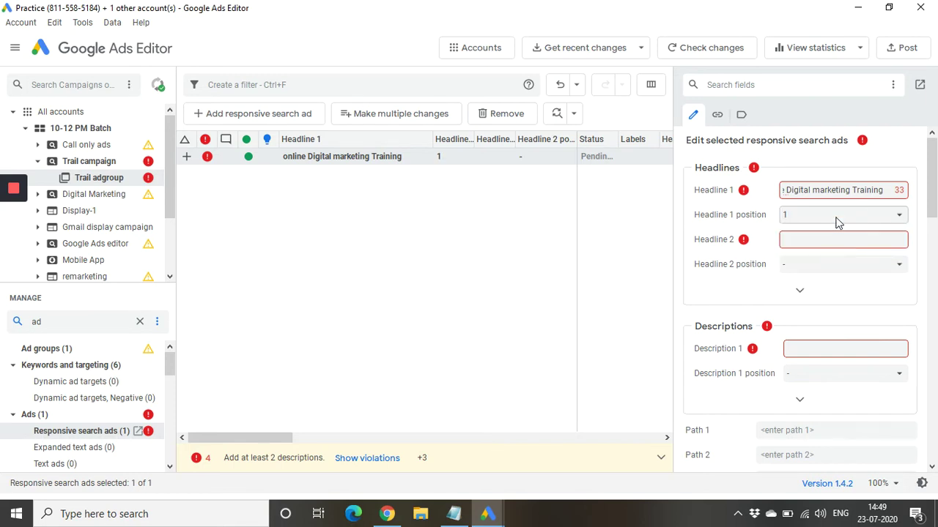
click(882, 192)
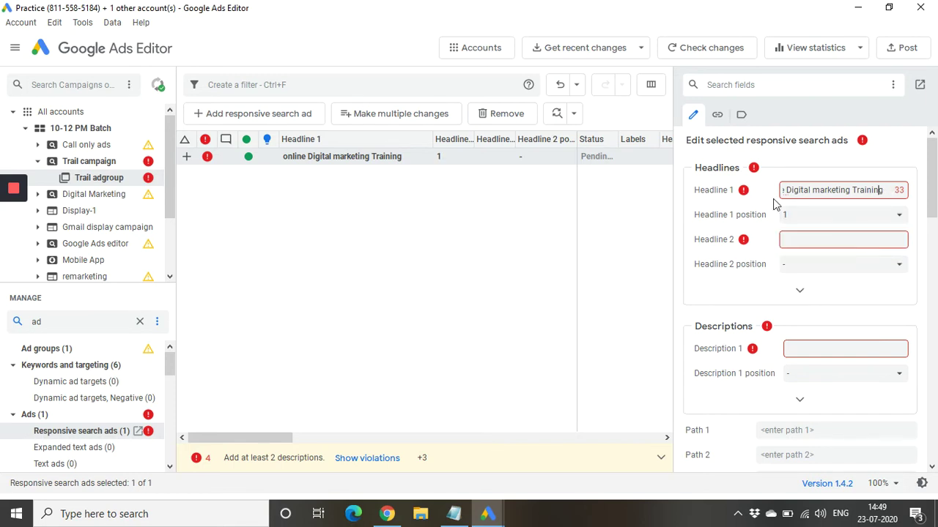
mouse_move(743, 193)
drag(674, 269, 650, 271)
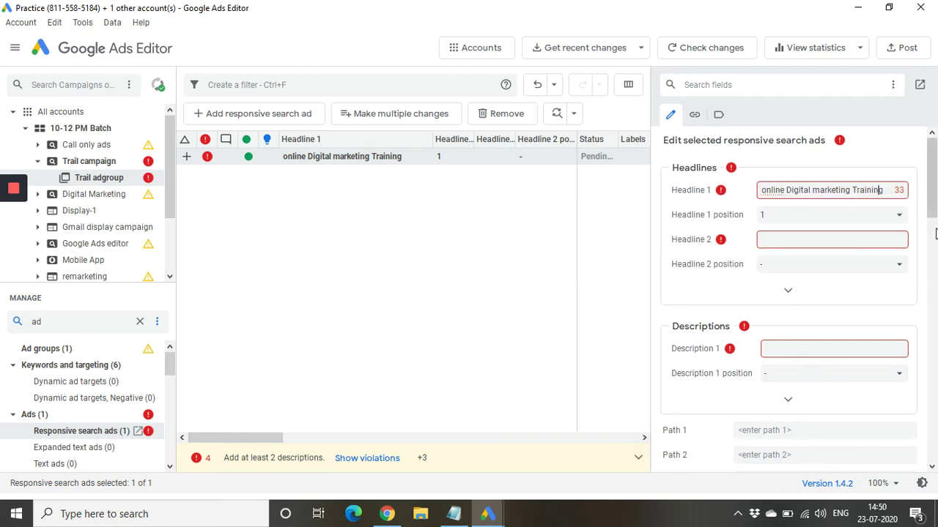
click(780, 196)
key(shift+End)
key(shift+Home)
key(BackSpace)
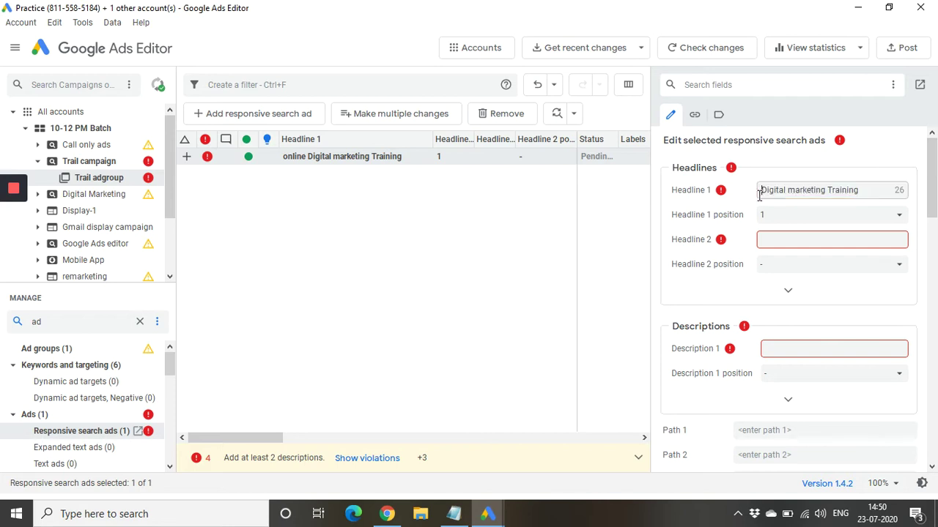
click(773, 240)
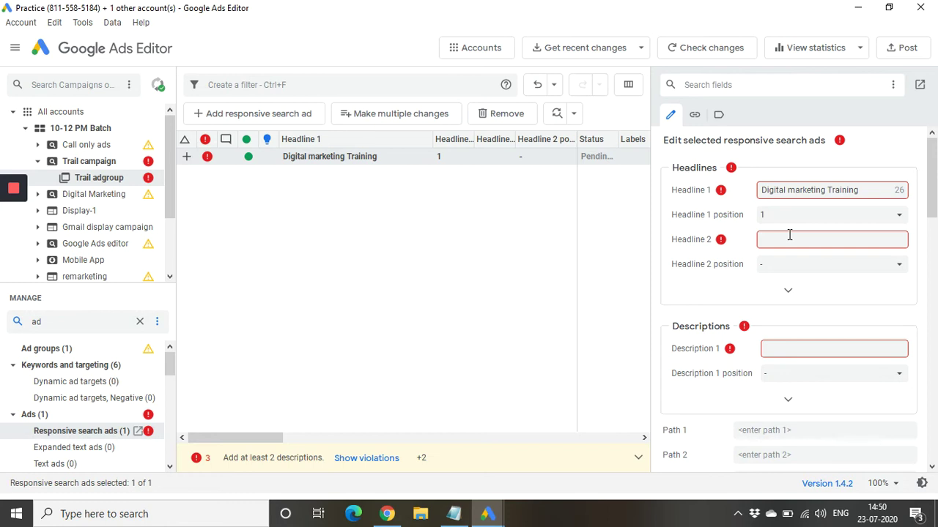
- Set Headline 2 to 'Digiready' and pin it to position 2
text(O)
key(BackSpace)
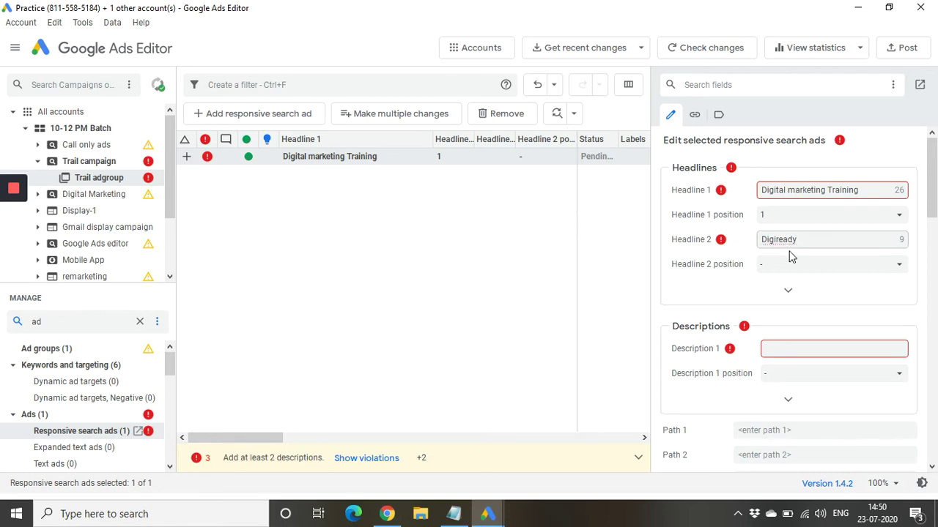
click(870, 268)
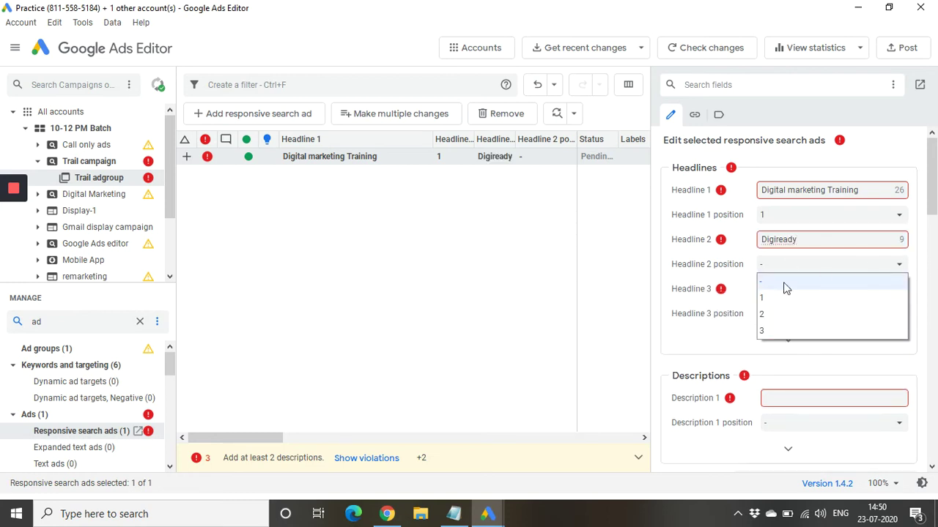
click(767, 315)
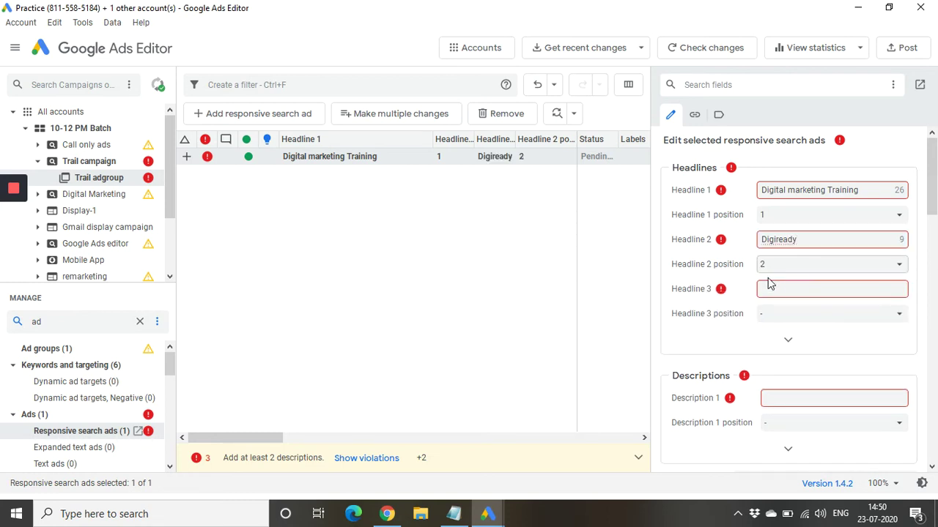
scroll(776, 307, down, 3)
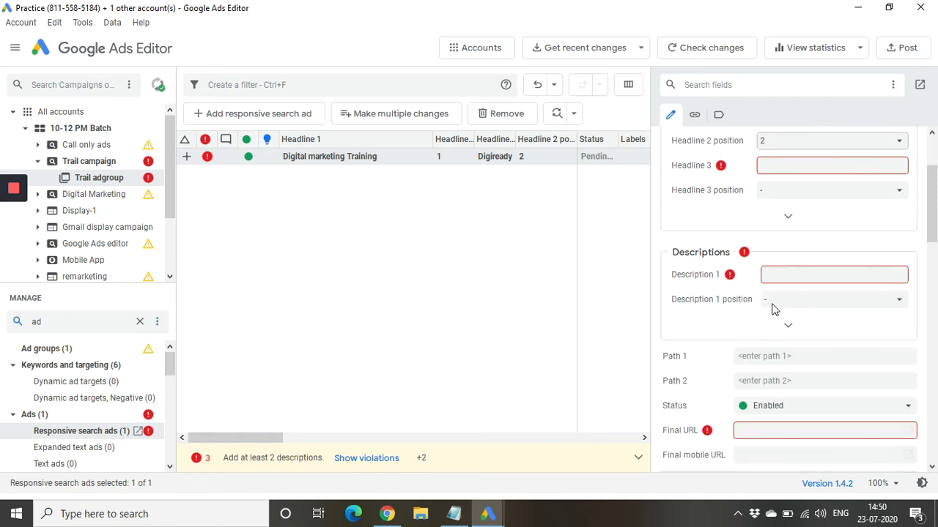
scroll(772, 308, up, 3)
- Fill Description 1 with 'Learn Digital marketing and promote your business'
click(779, 397)
text(Lwa)
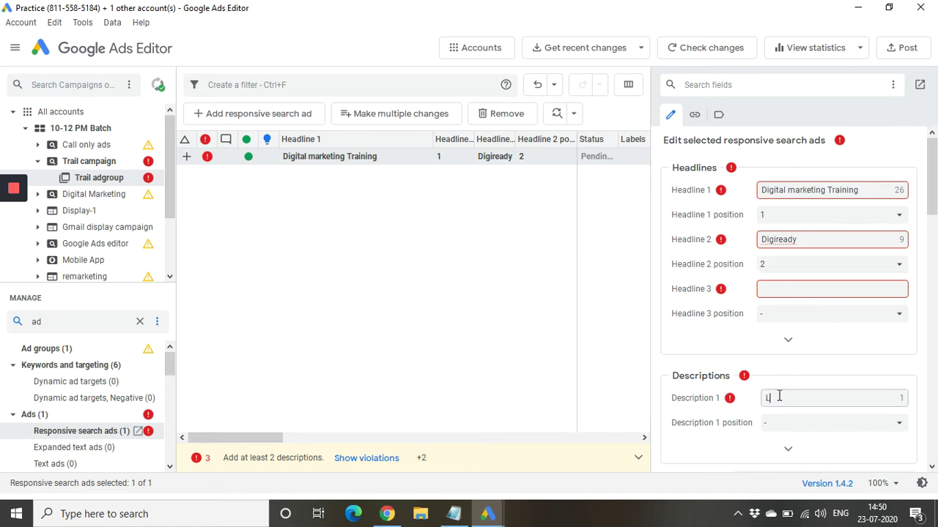
key(BackSpace)
text(earn Digital marketing an)
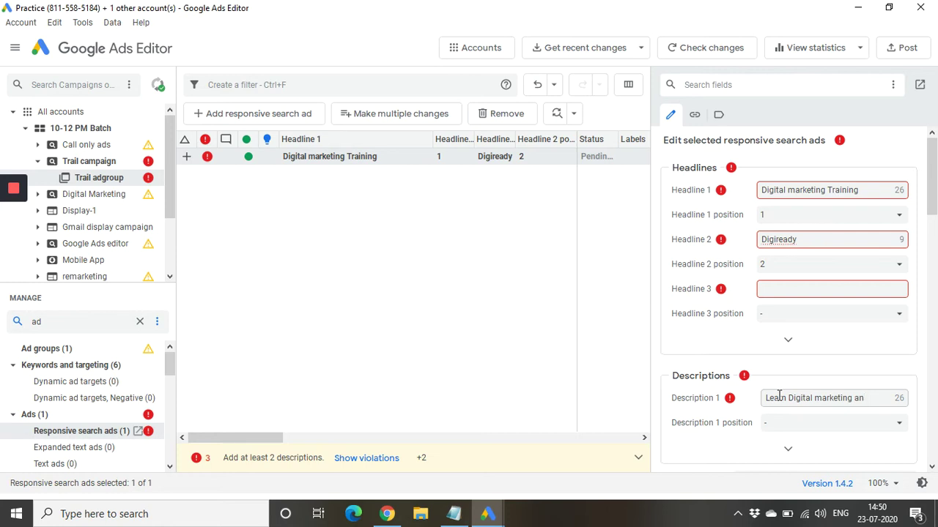
text(d promot)
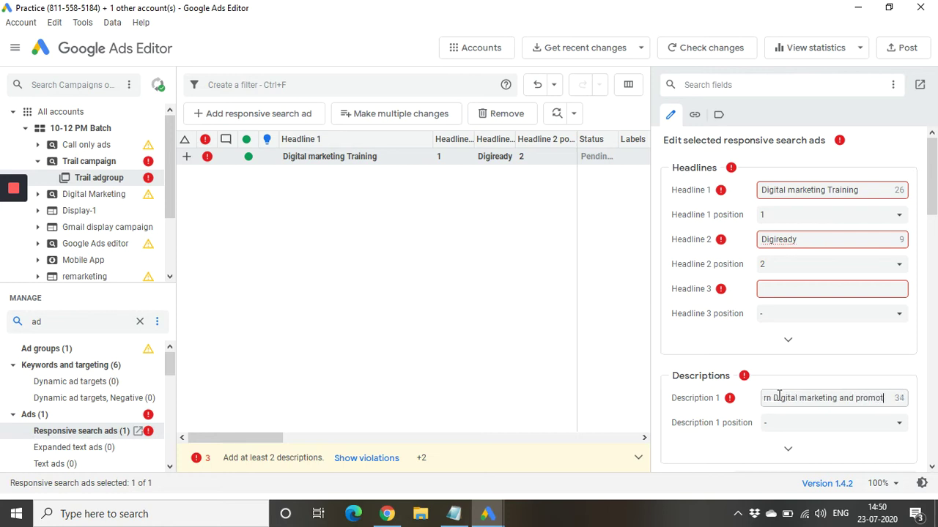
text(e your )
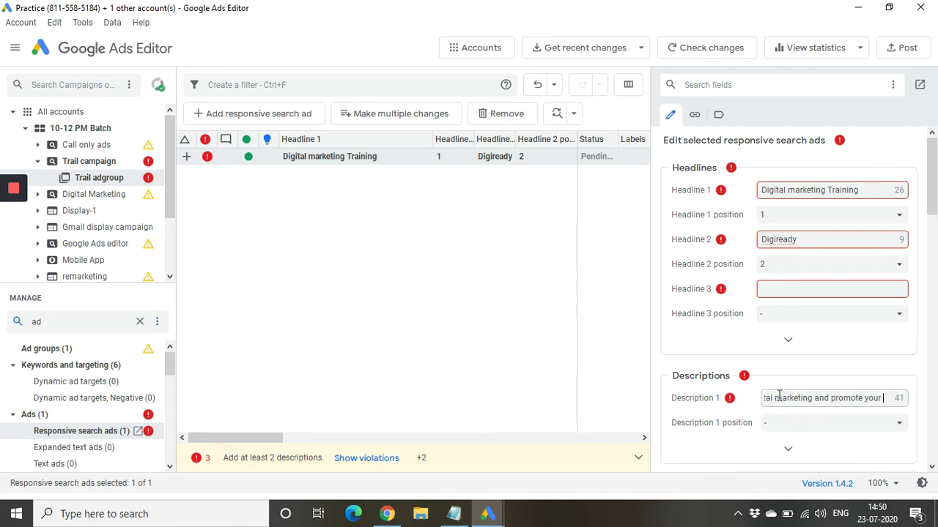
text(business)
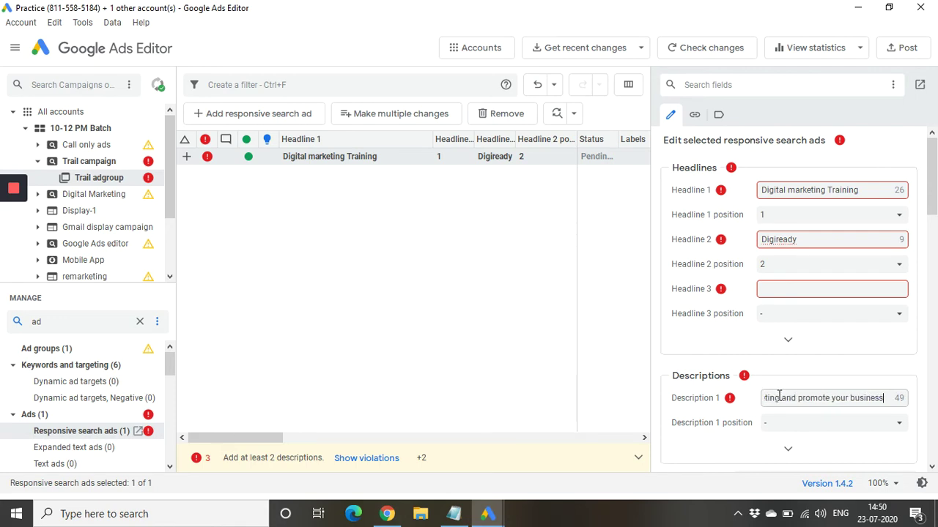
scroll(779, 396, down, 3)
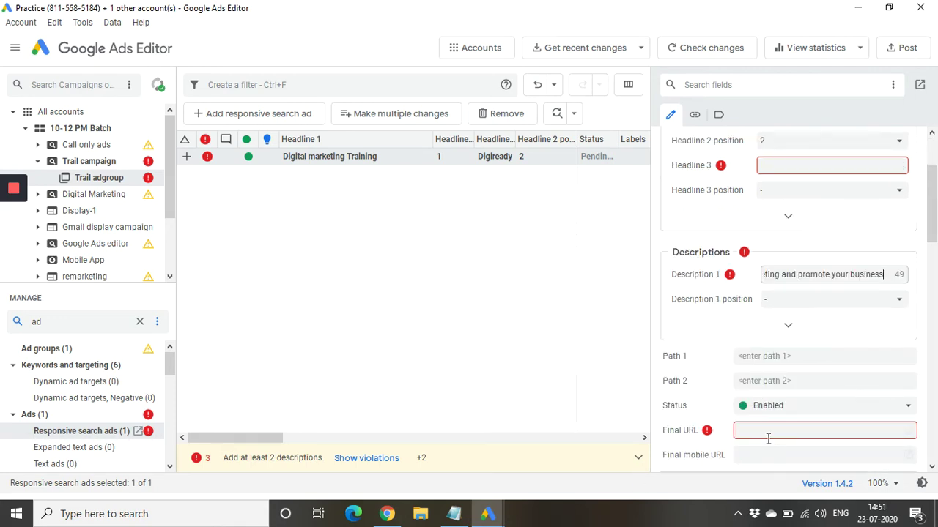
scroll(767, 428, down, 2)
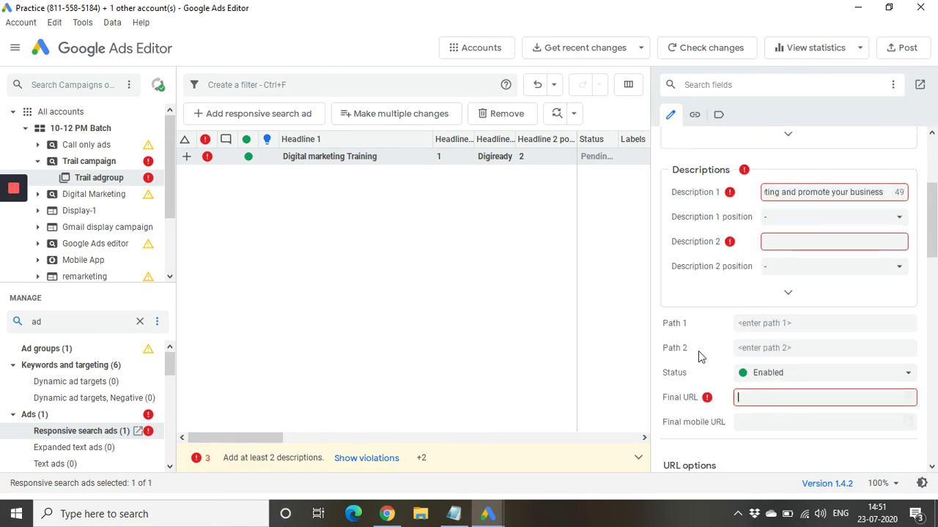
click(755, 323)
click(756, 343)
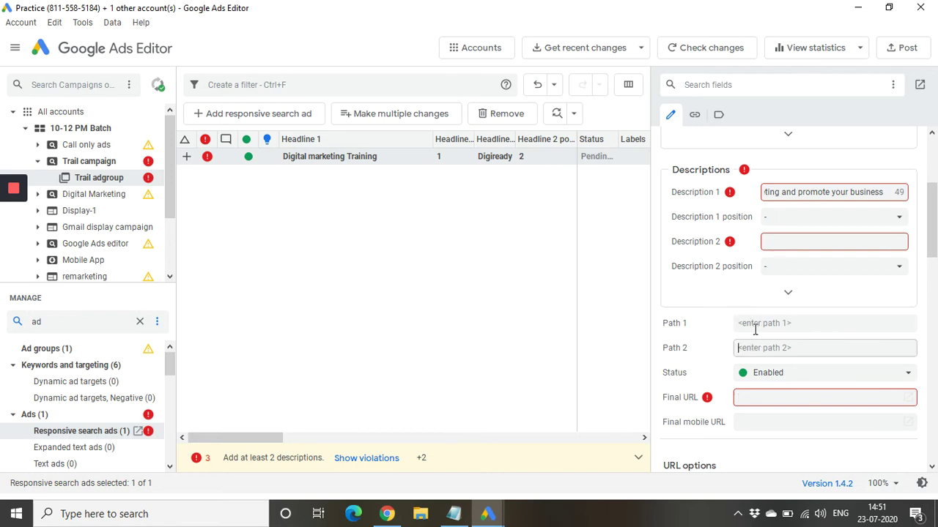
click(754, 326)
click(756, 344)
click(754, 398)
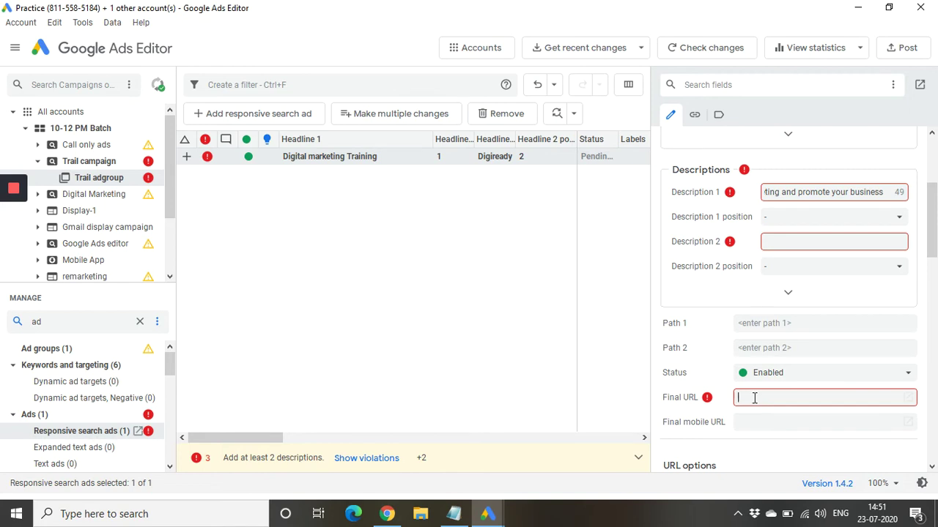
text(www.digiready.in)
scroll(754, 397, down, 3)
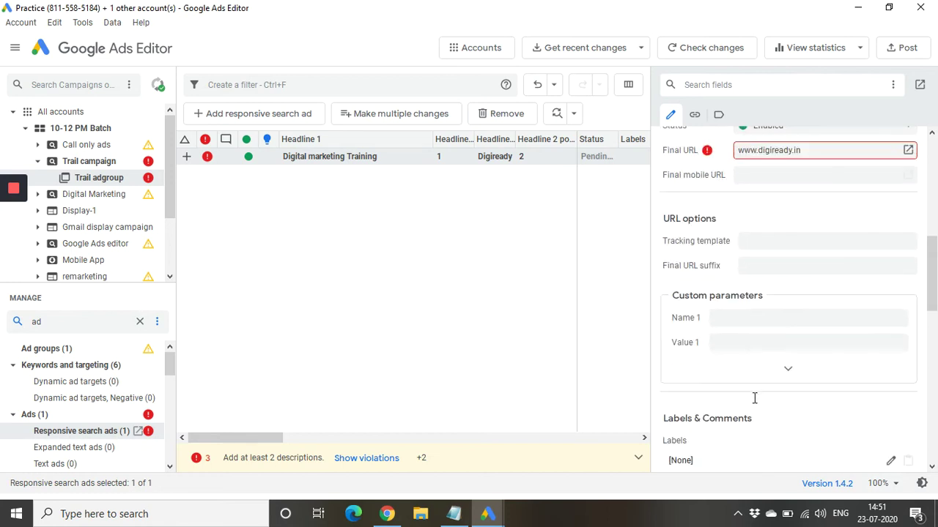
scroll(741, 396, up, 6)
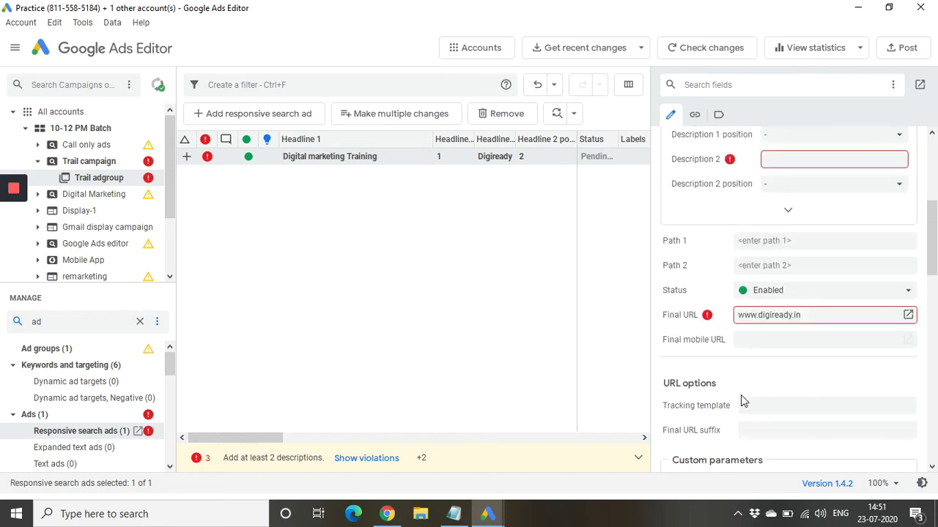
- Deselect the ad and widen the ads grid to reveal more columns
click(623, 284)
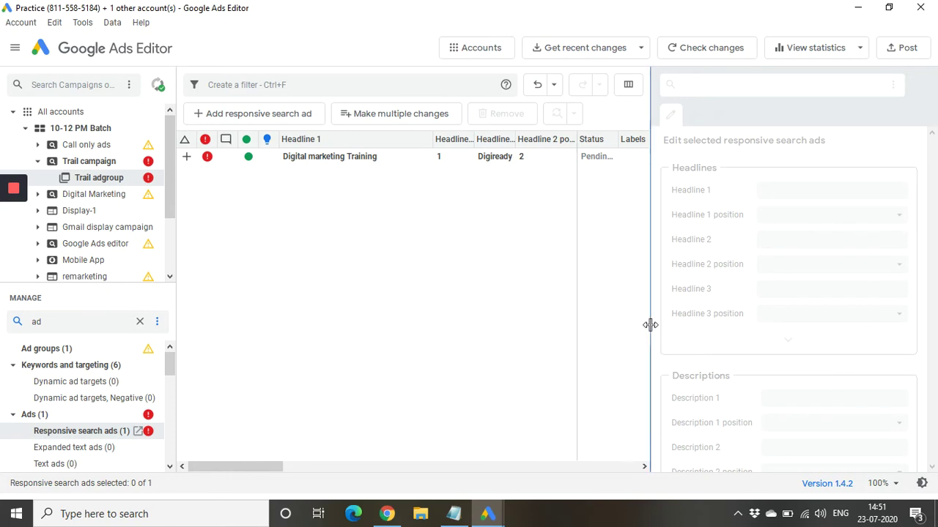
drag(650, 325, 733, 314)
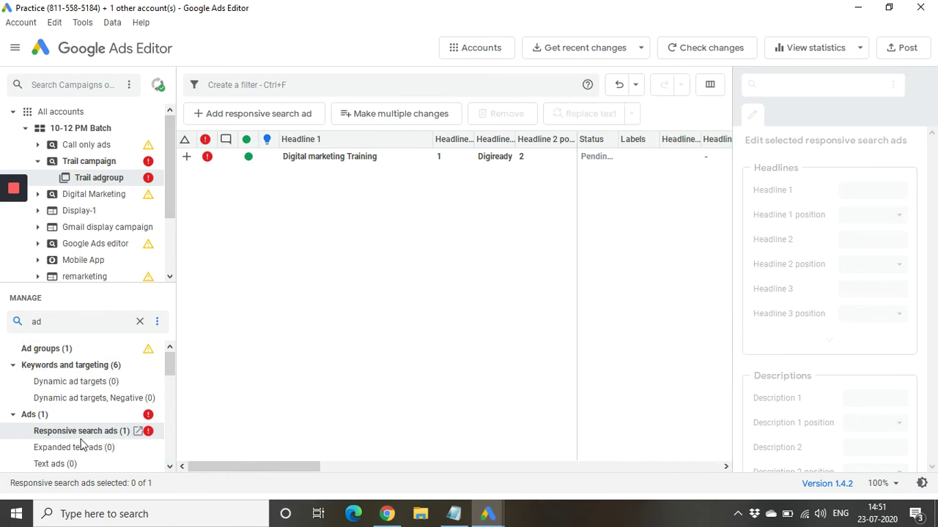
scroll(80, 444, down, 3)
scroll(81, 444, up, 2)
scroll(81, 444, up, 2)
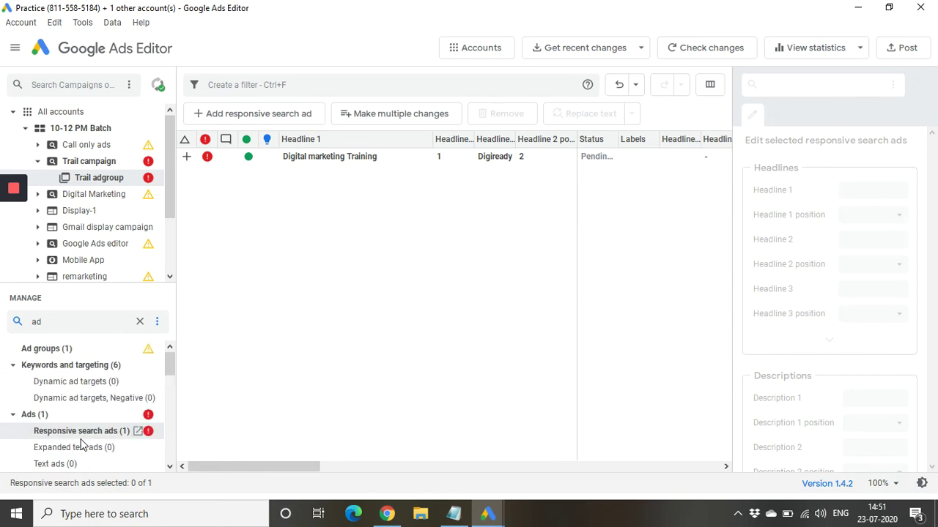
- Clear the entity-type filter and collapse the Ads, Recommendations and Shared library groups
click(72, 329)
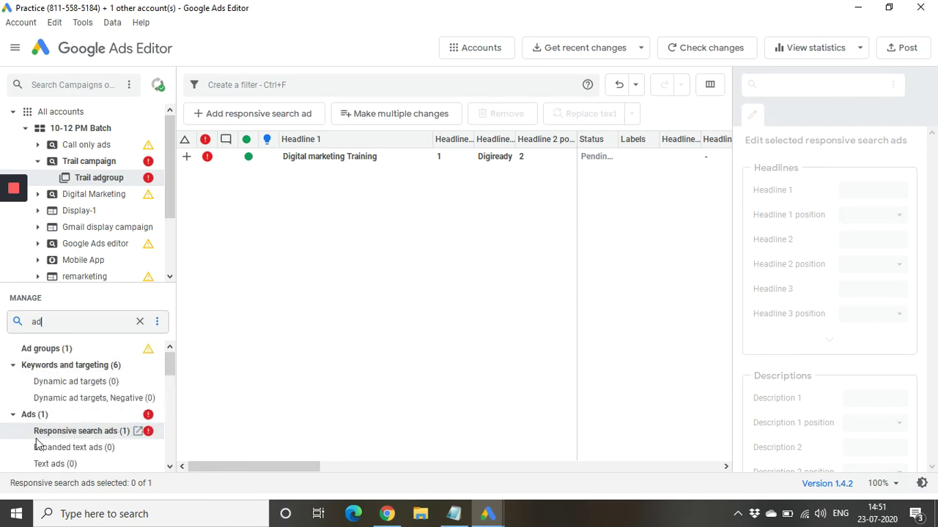
click(12, 415)
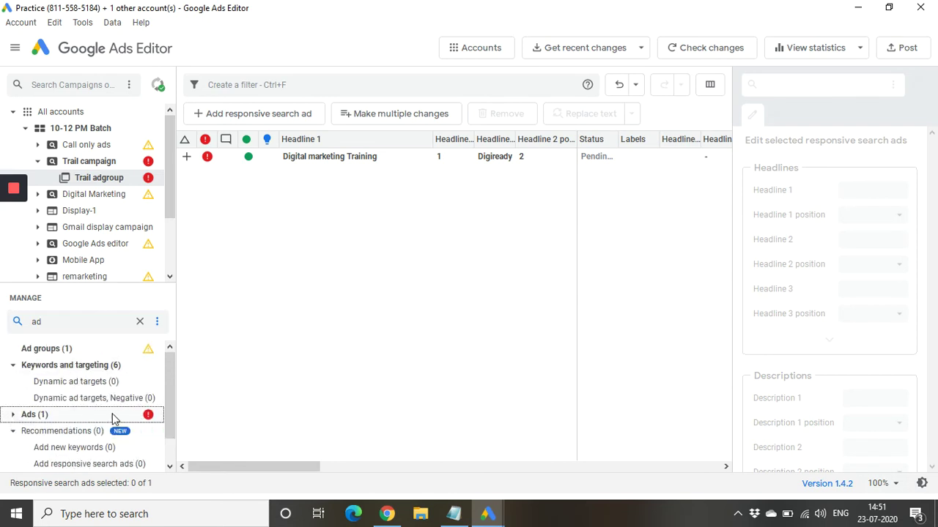
scroll(112, 416, down, 1)
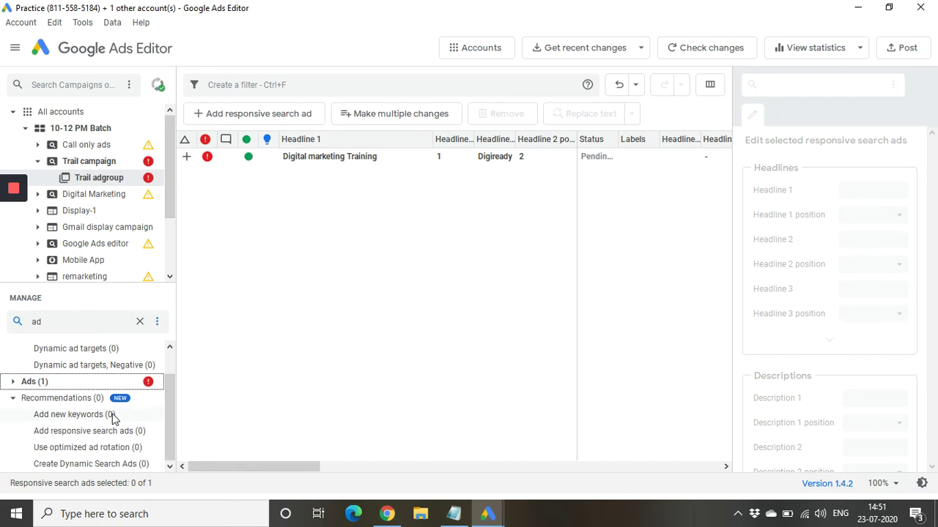
click(14, 399)
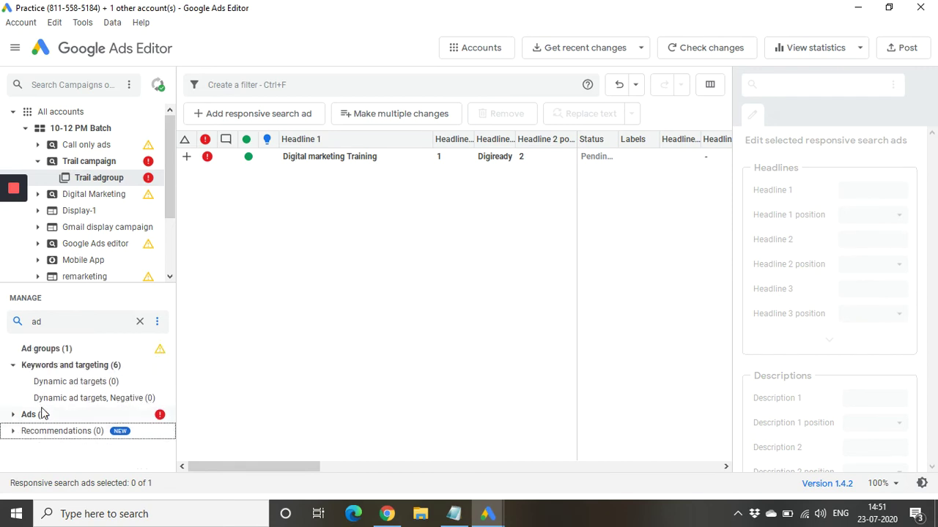
click(140, 322)
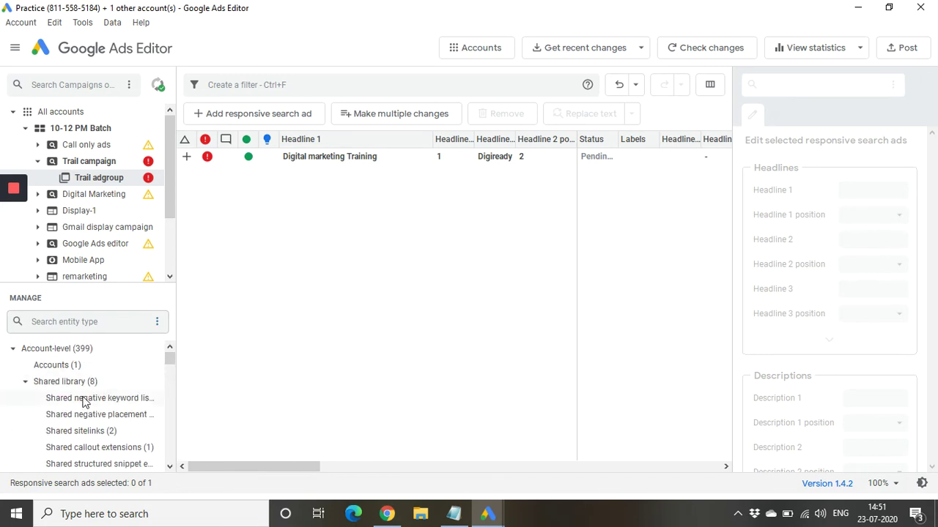
click(26, 383)
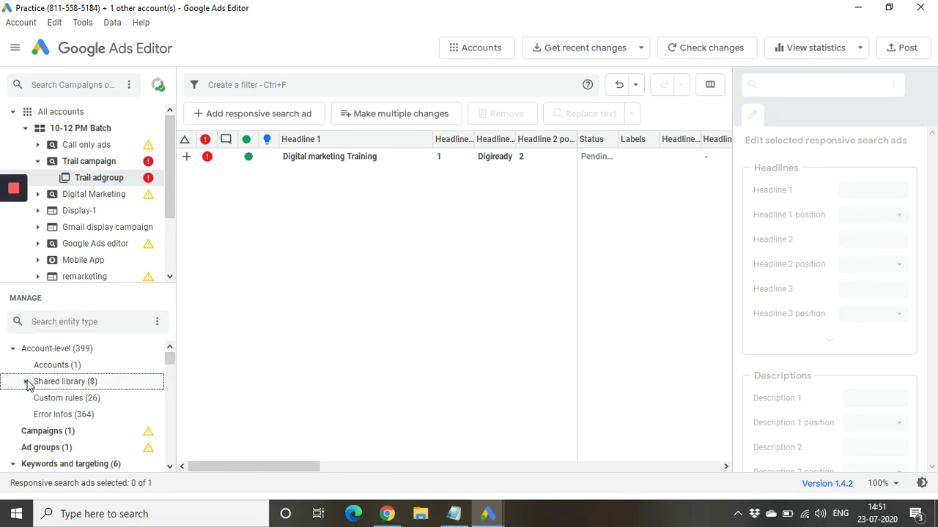
- Collapse the Keywords and targeting and Ads groups, then list the one approved callout extension
click(13, 351)
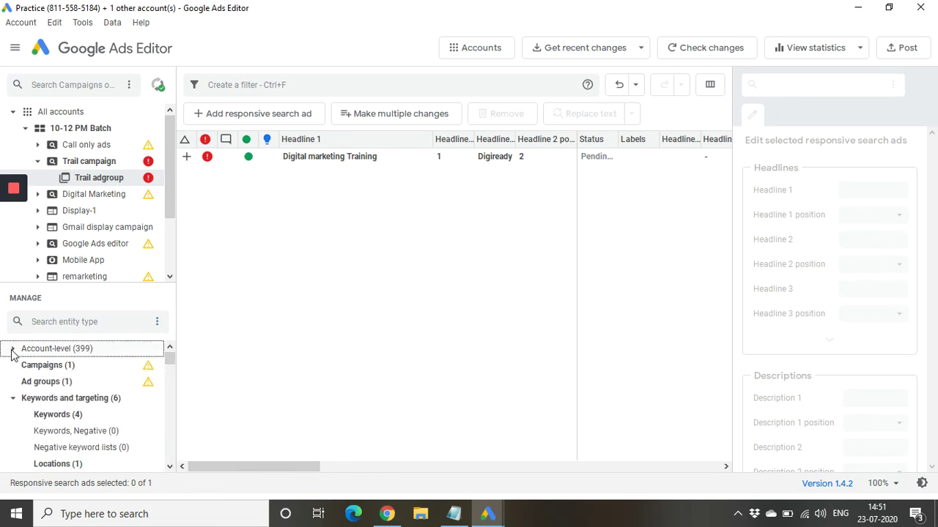
scroll(60, 410, down, 7)
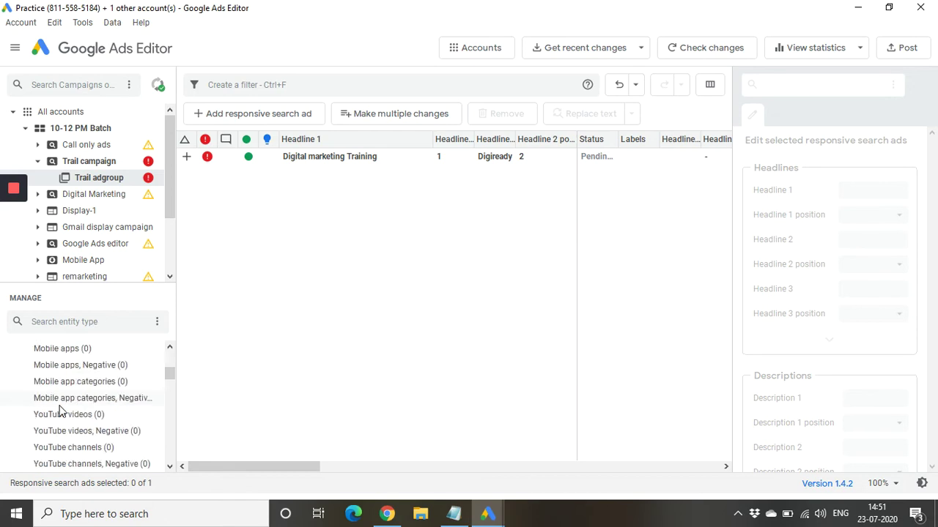
scroll(60, 410, down, 4)
scroll(61, 411, up, 8)
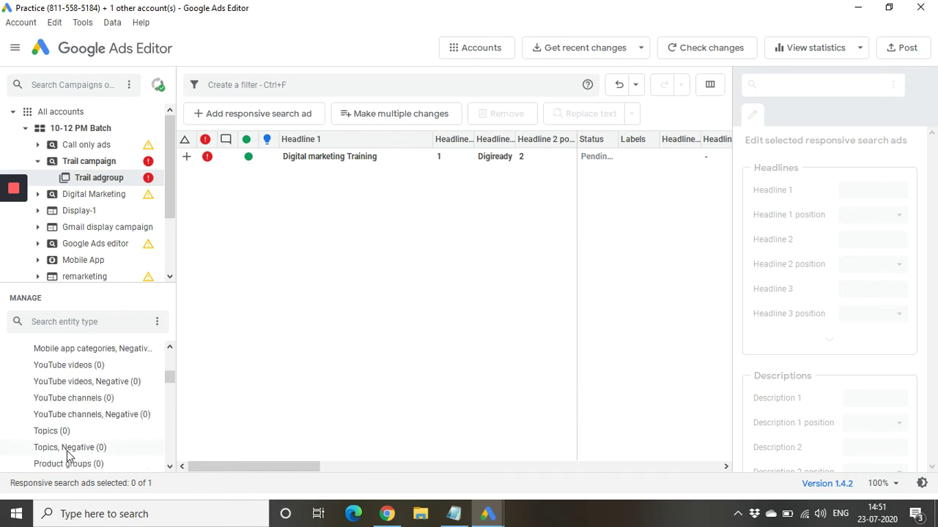
scroll(66, 447, up, 6)
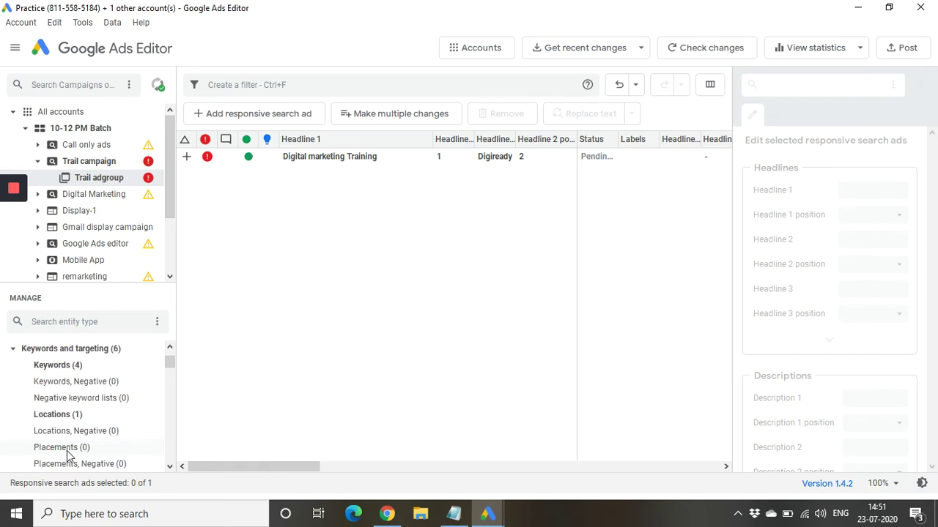
click(13, 350)
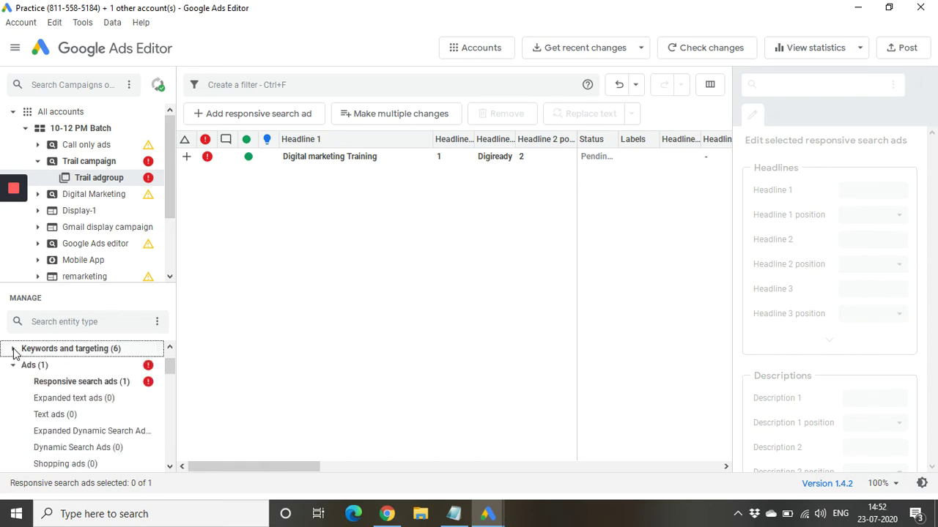
click(14, 365)
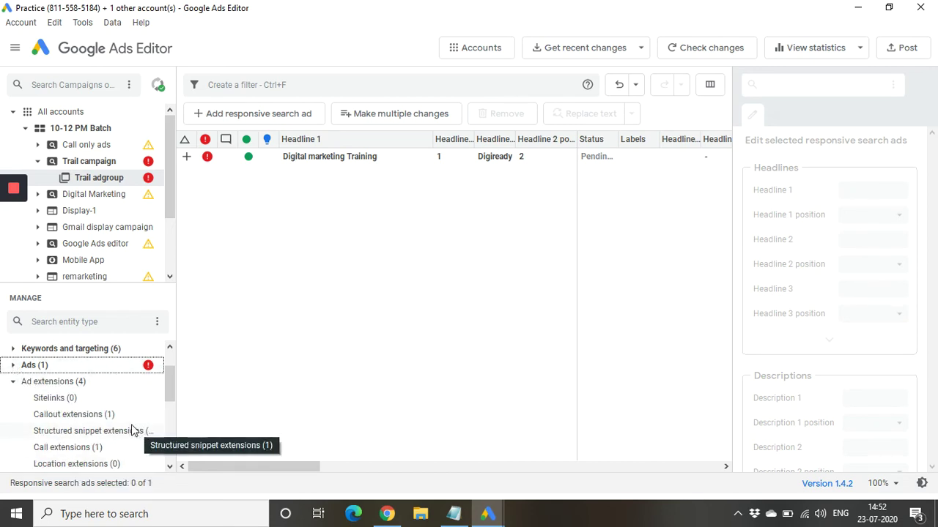
click(99, 417)
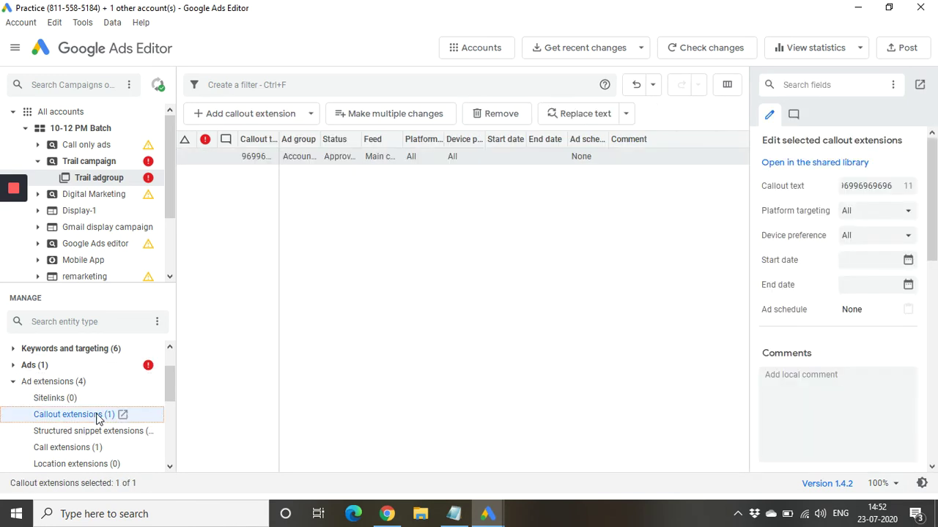
- Attach the shared SMM trainings and SEO trainings sitelinks at campaign level
click(42, 401)
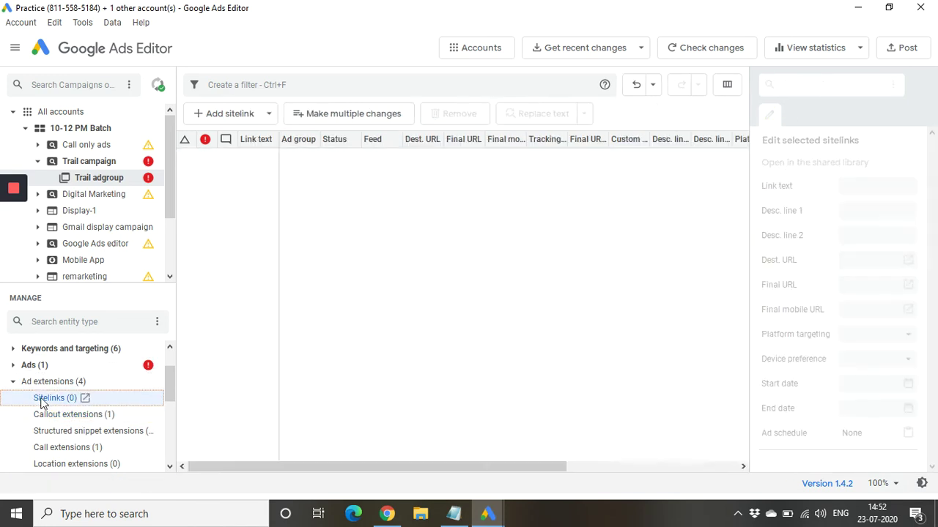
click(239, 117)
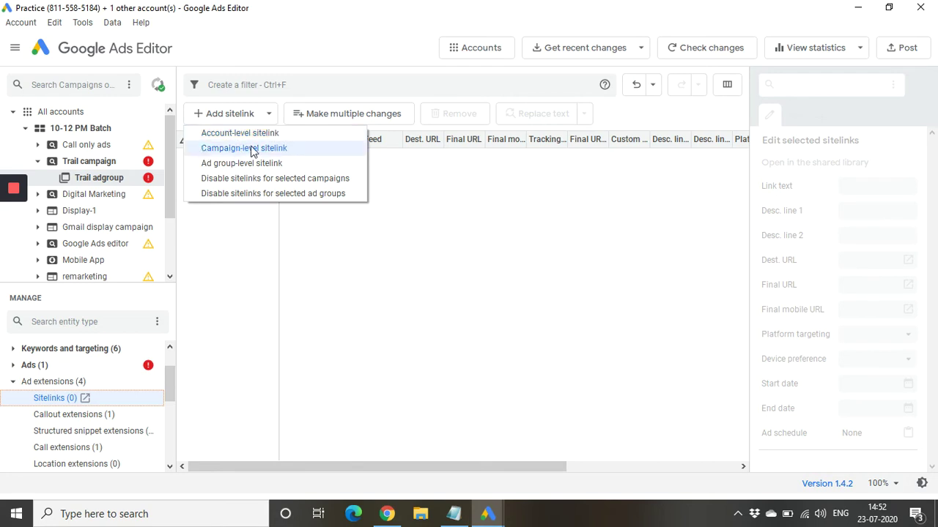
click(249, 149)
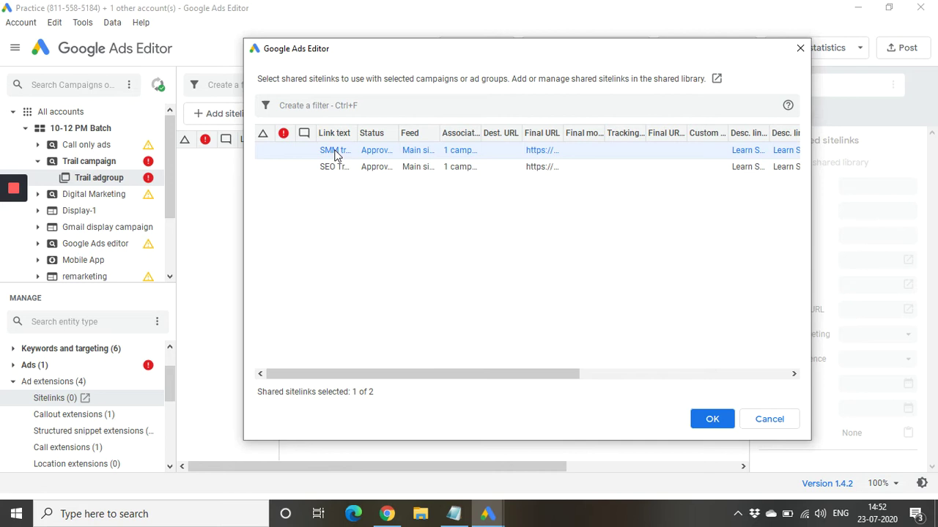
ctrl+click(336, 167)
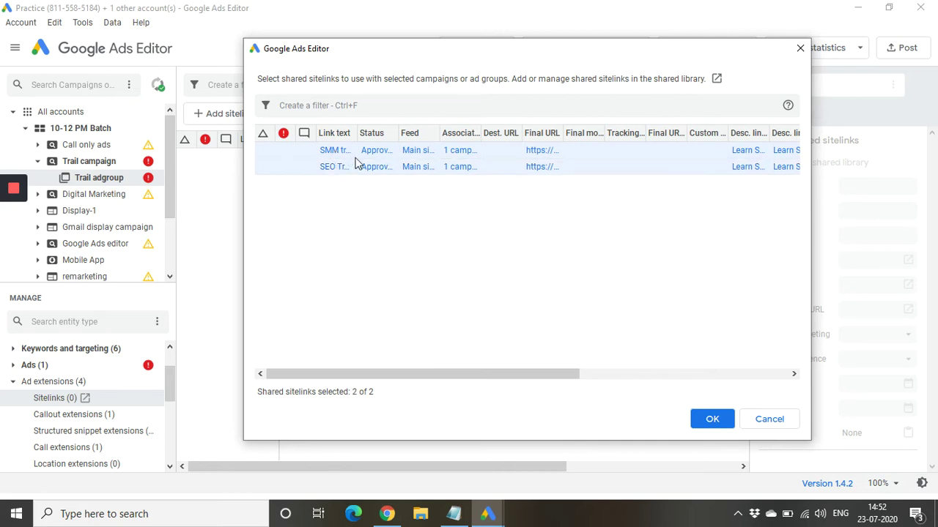
click(711, 418)
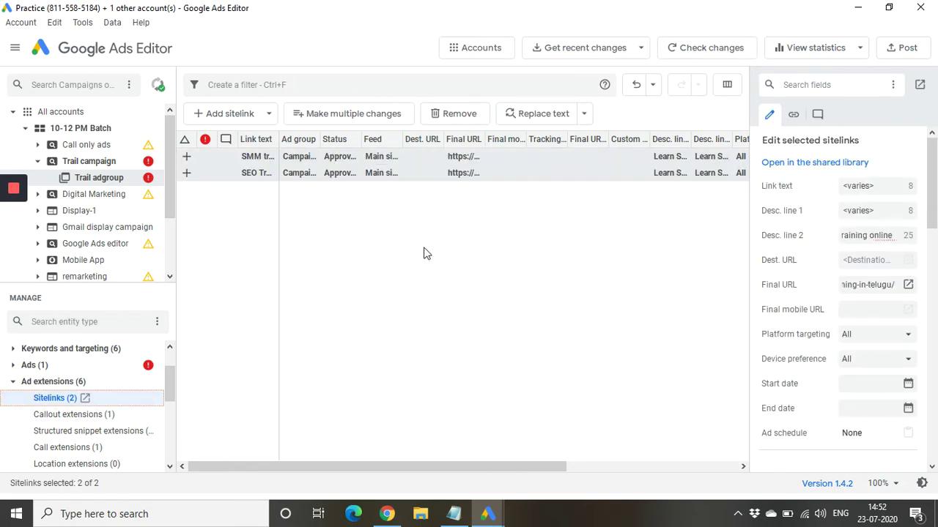
click(469, 355)
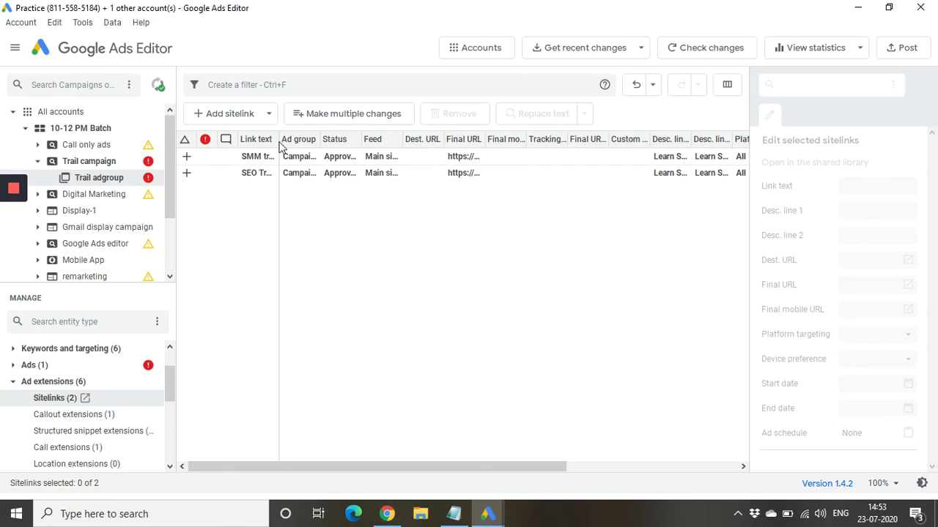
- Widen the Link text column to read both sitelinks fully, then briefly check Google Ads in Chrome
drag(279, 141, 356, 142)
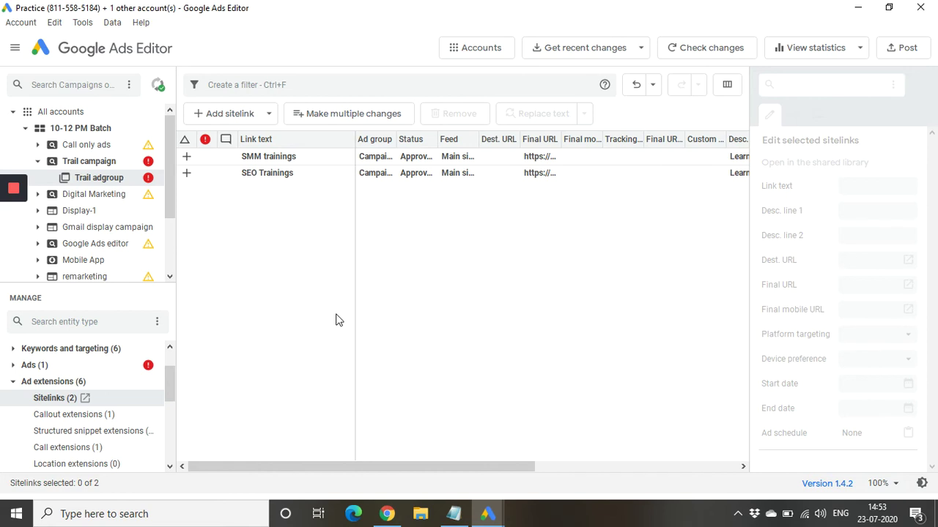
mouse_move(387, 514)
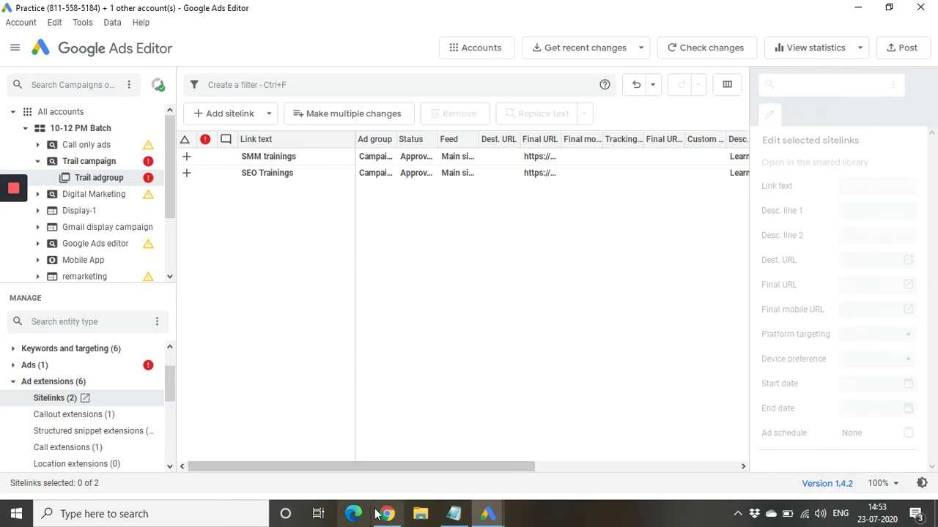
click(386, 514)
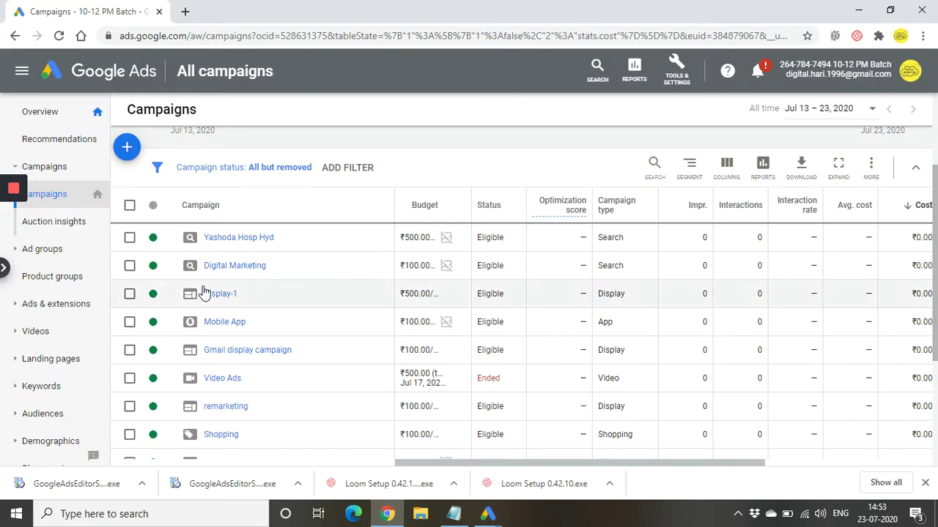
scroll(232, 366, down, 1)
scroll(231, 366, up, 1)
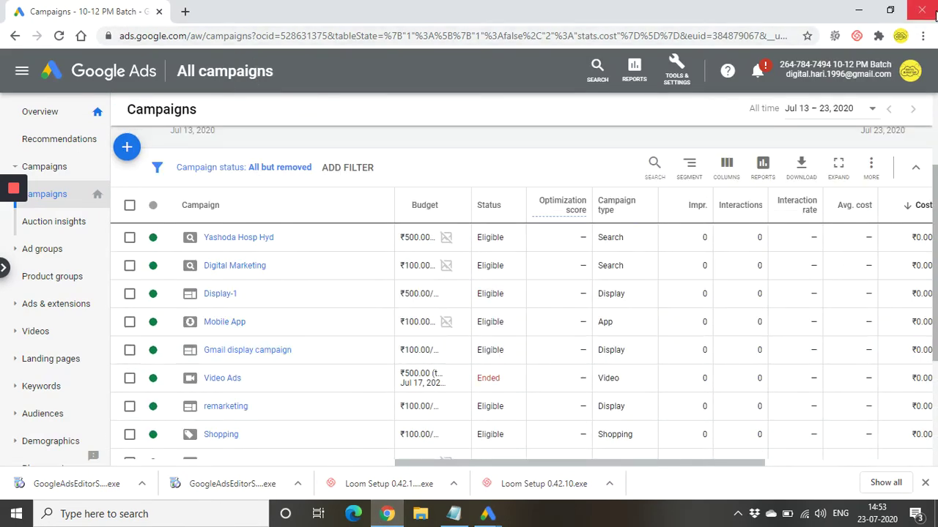
click(858, 10)
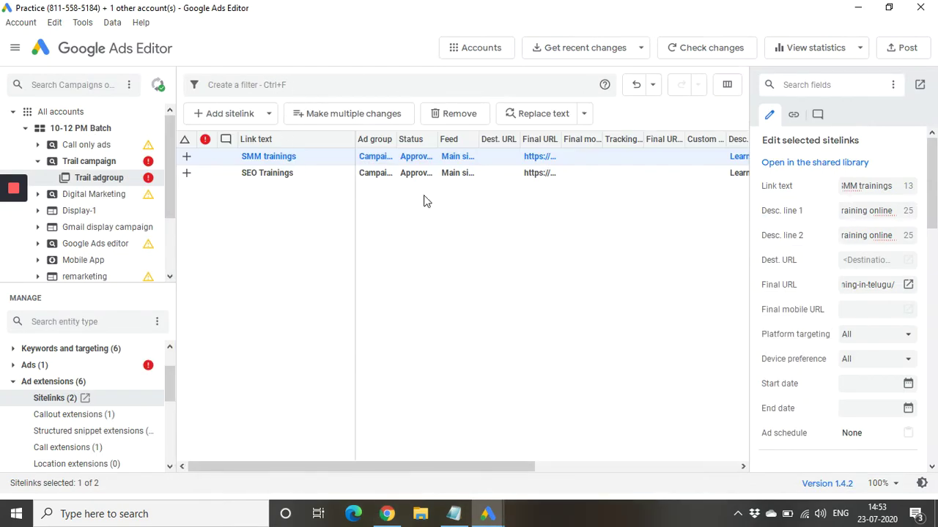
- Post the Trail campaign's 10 pending changes to 10-12 PM Batch and confirm the jobs finished
click(904, 50)
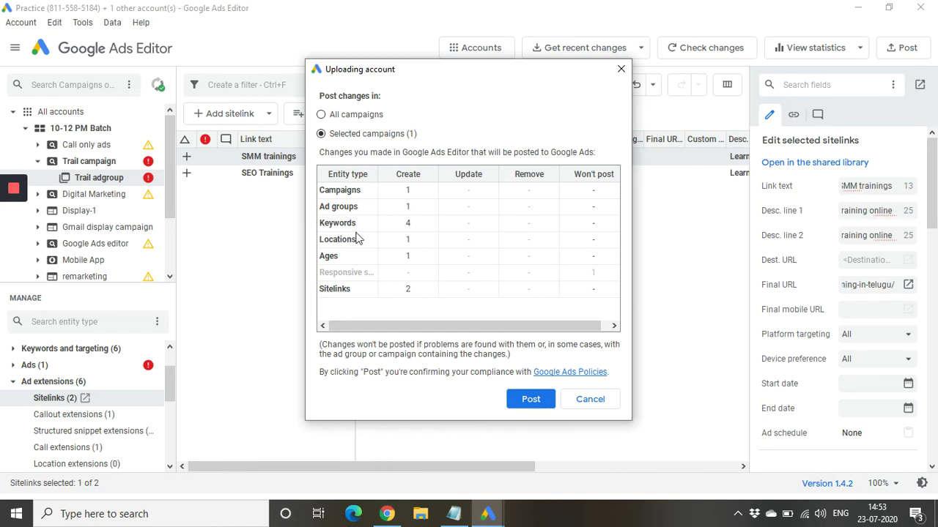
click(531, 399)
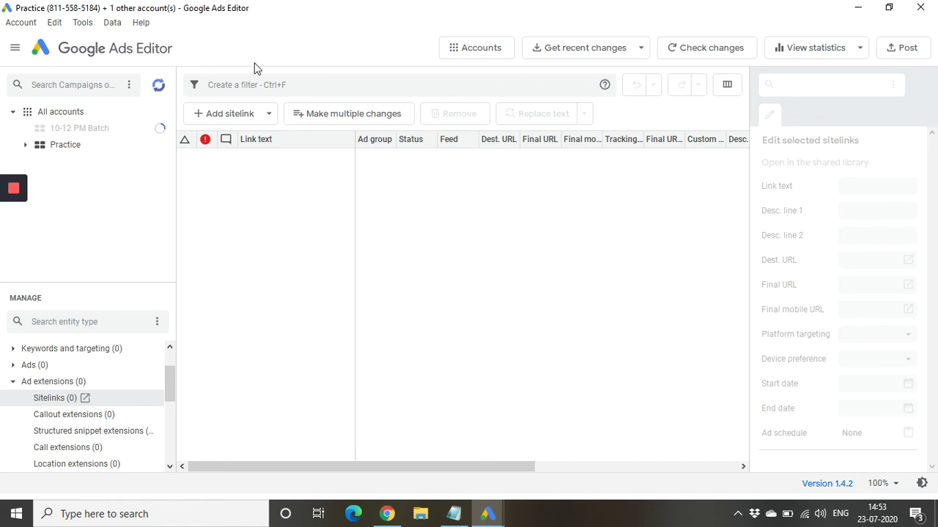
click(160, 88)
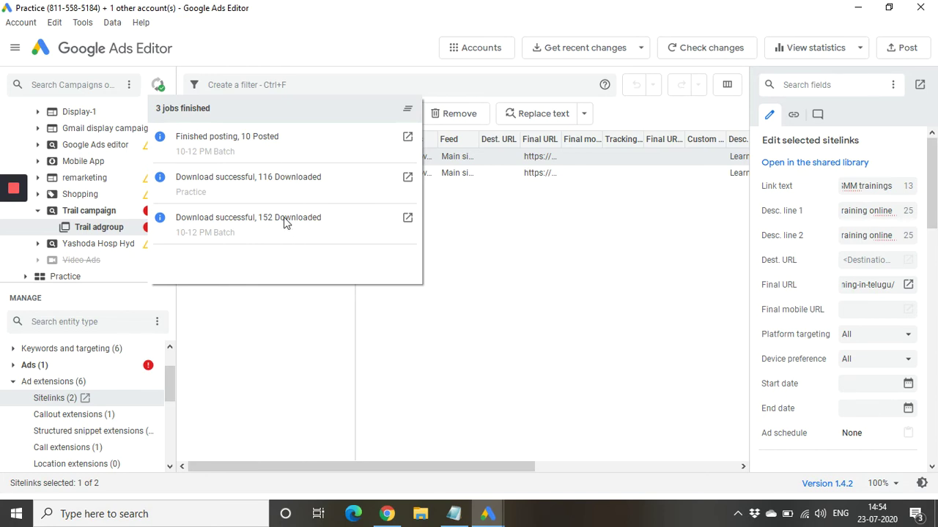
click(560, 340)
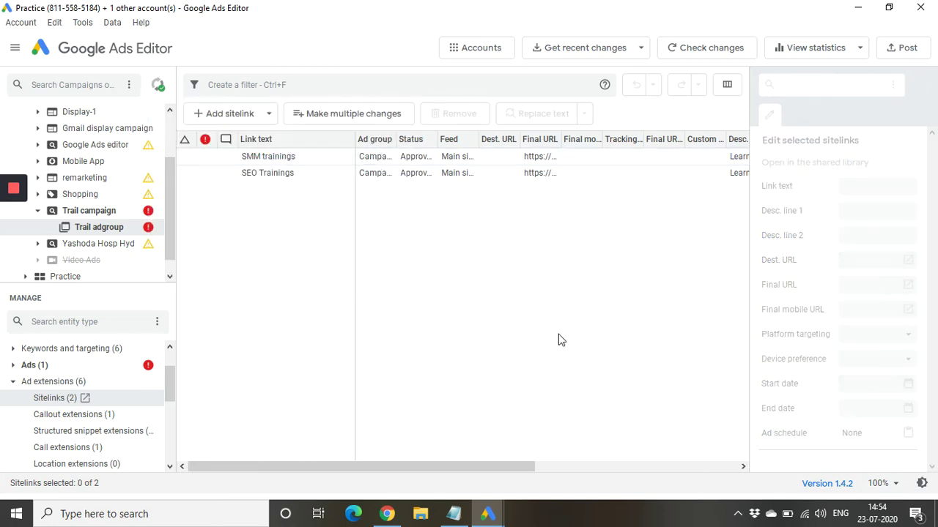
- Reload the Google Ads campaigns page and dismiss the tax info and verification notice
click(387, 514)
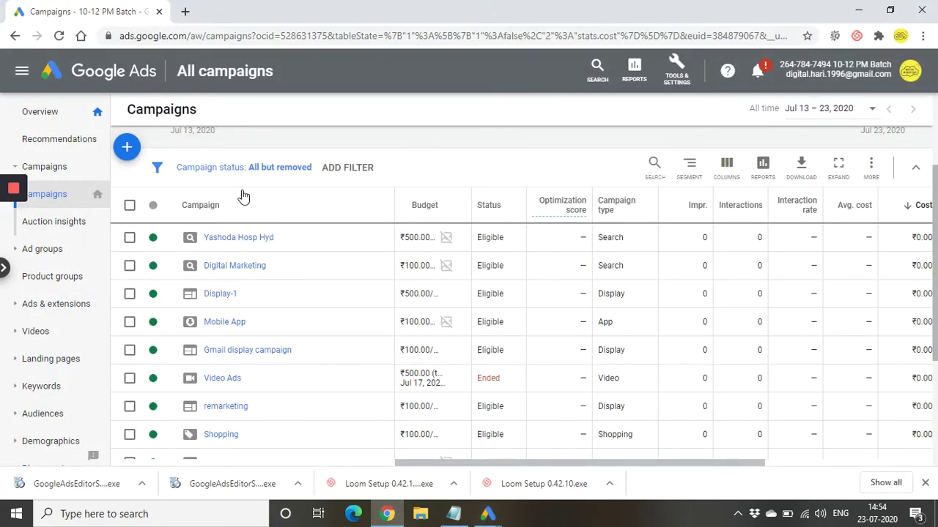
scroll(243, 196, down, 2)
click(256, 35)
key(Return)
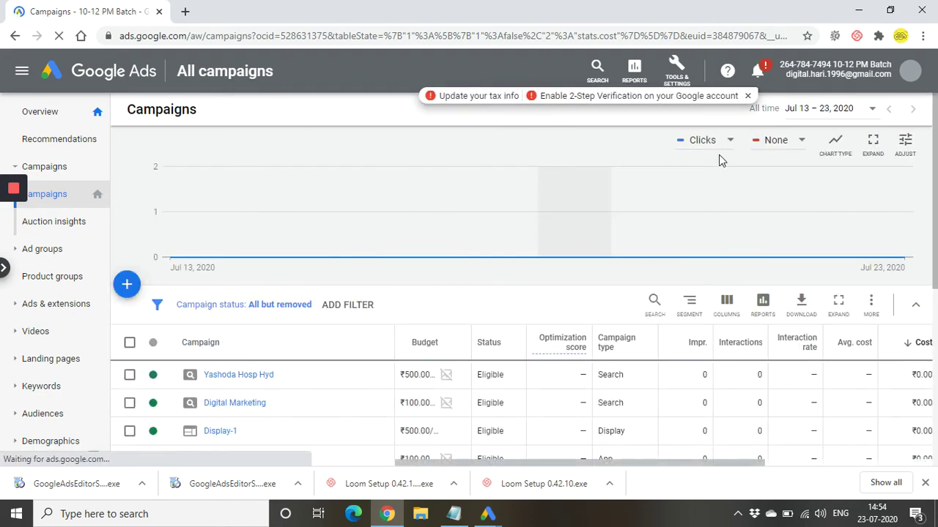
click(748, 95)
- Scroll through the campaigns list, then minimize the browser
scroll(354, 384, down, 1)
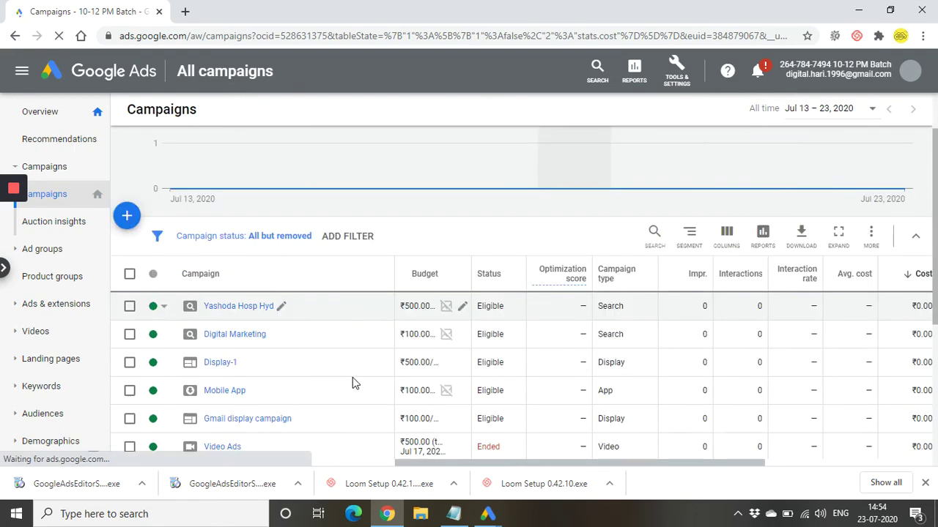
scroll(270, 314, down, 1)
scroll(250, 315, down, 2)
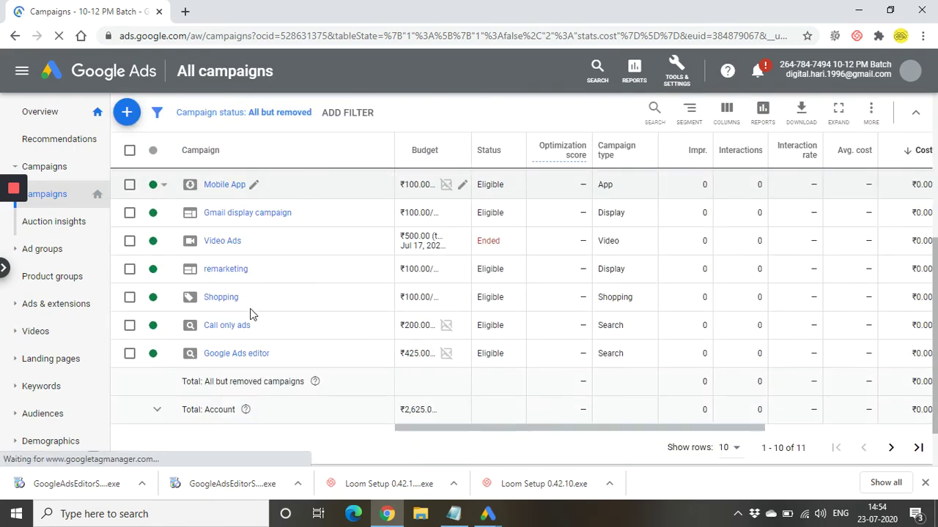
scroll(251, 363, up, 1)
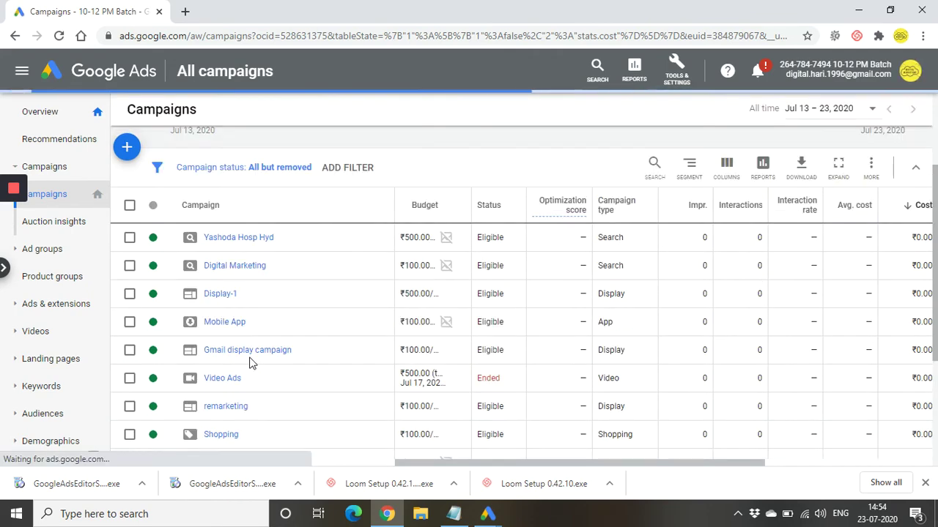
scroll(250, 362, up, 1)
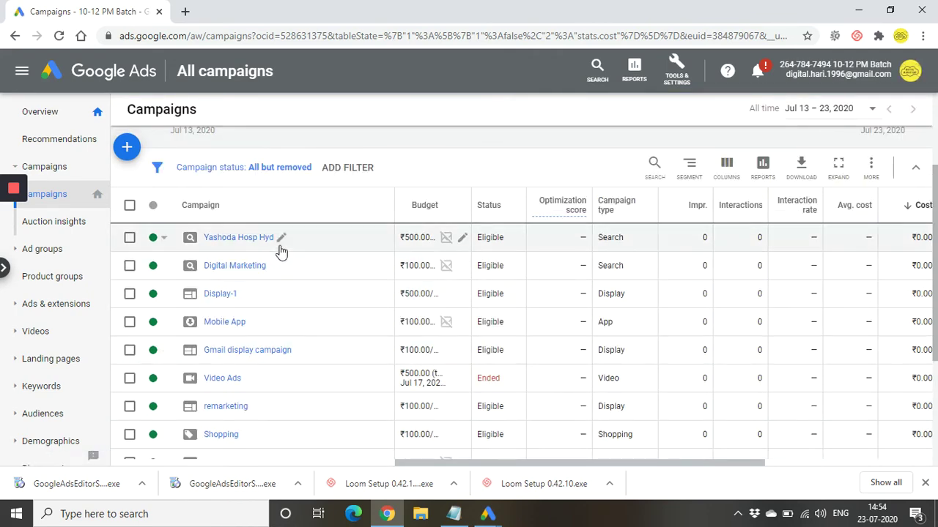
scroll(281, 251, down, 3)
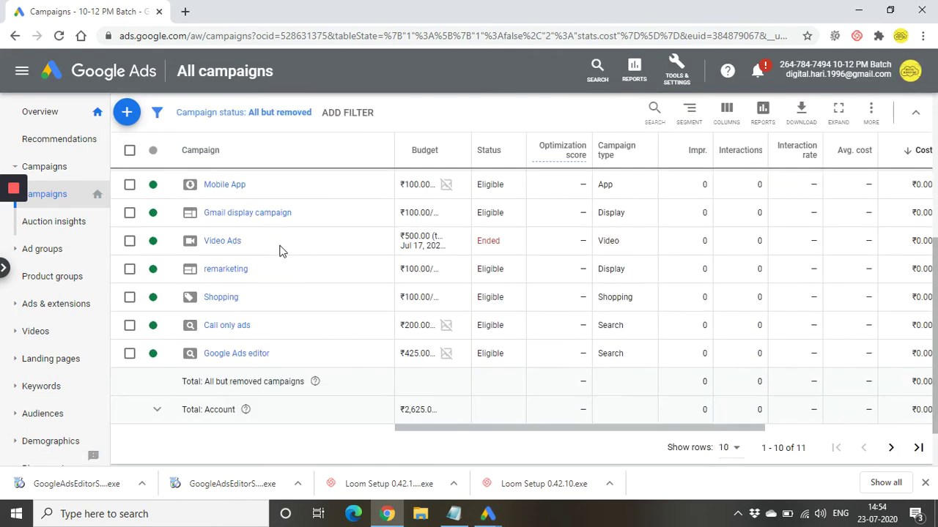
scroll(268, 362, up, 4)
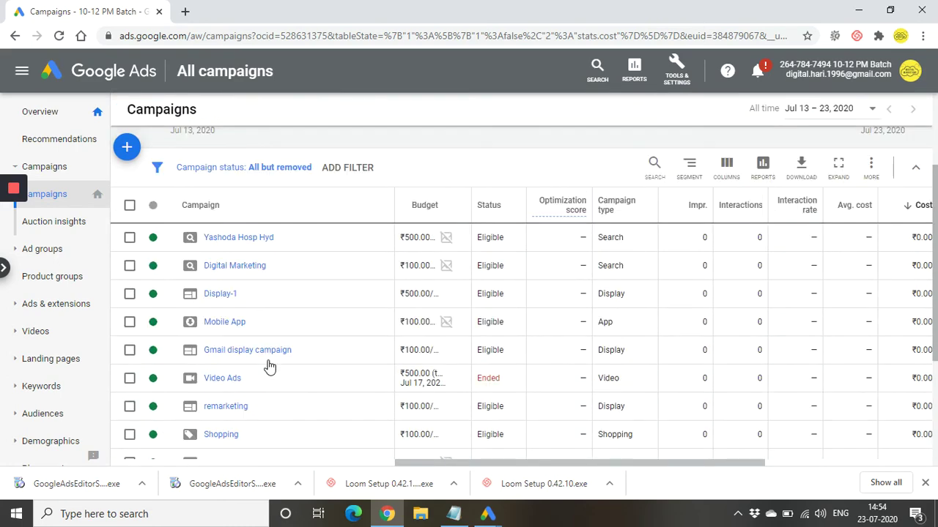
scroll(268, 314, down, 3)
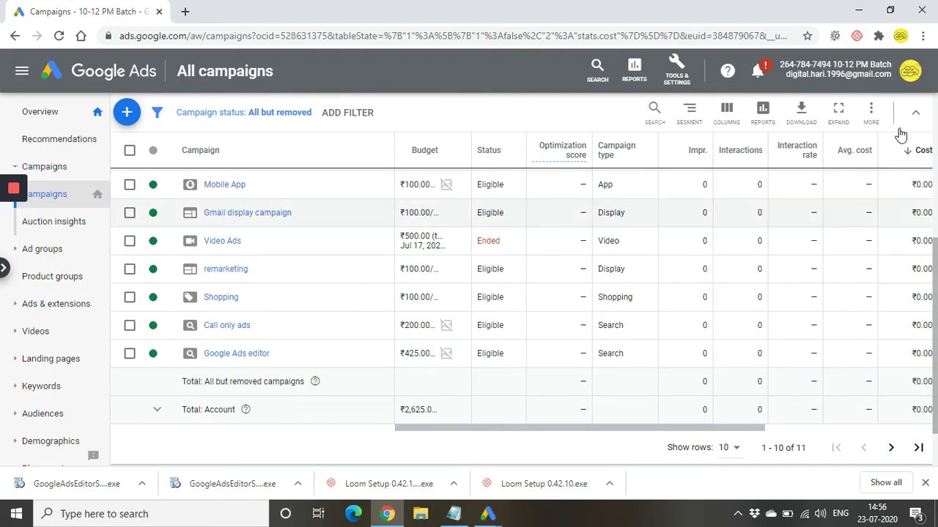
click(862, 12)
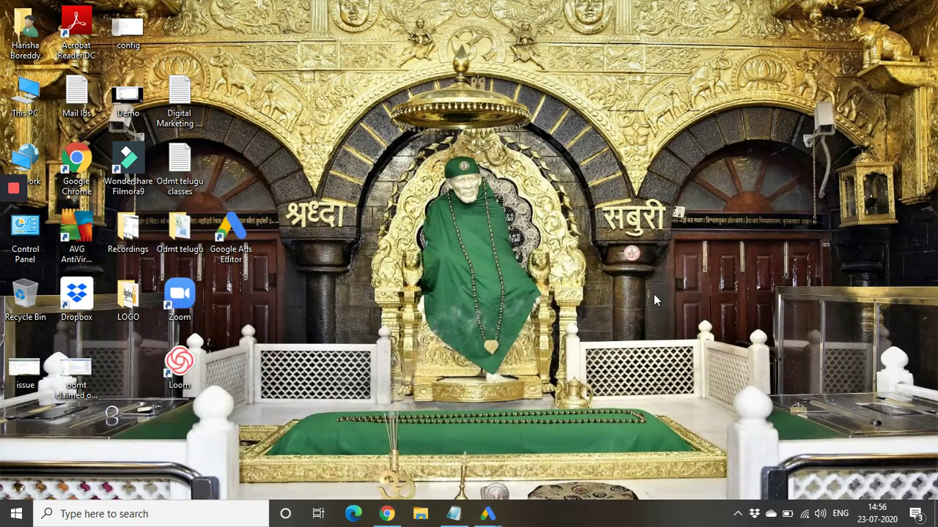
- Restore the Practice account editor window and pin the ad's Description 1 to position 1
mouse_move(483, 516)
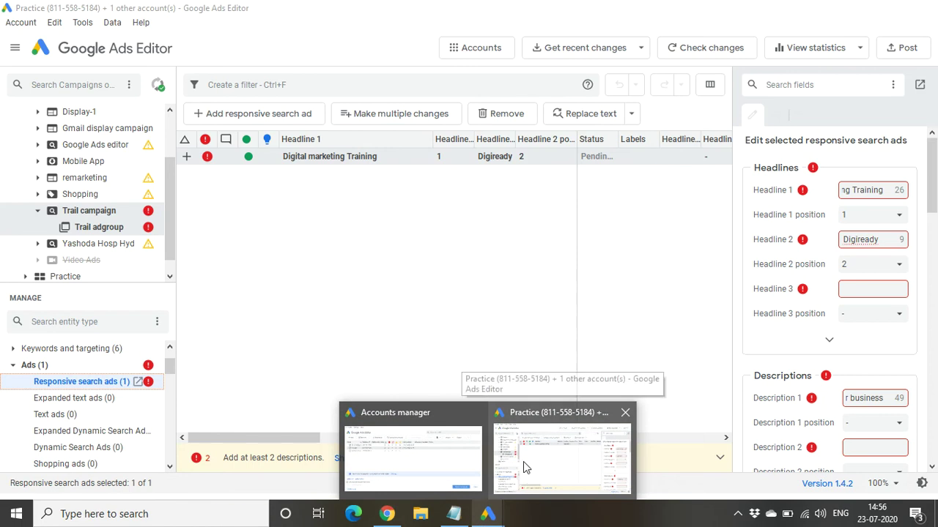
click(523, 461)
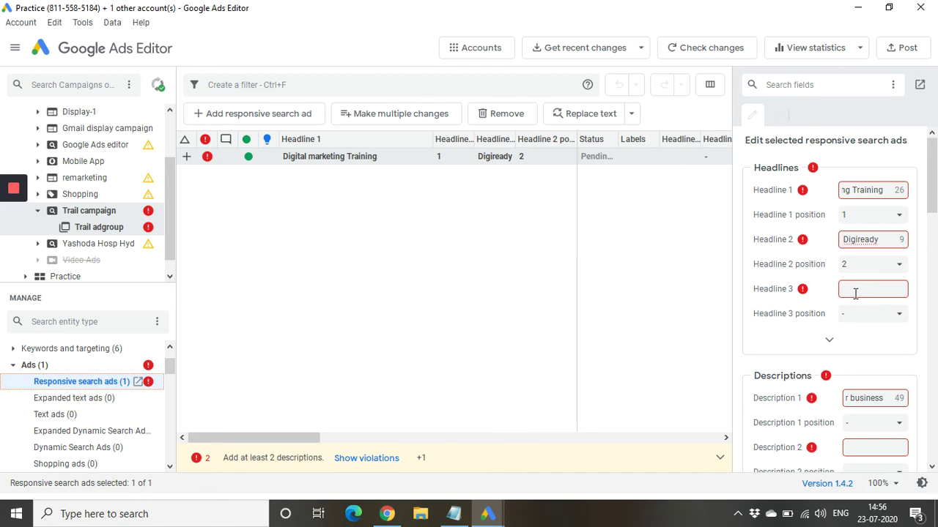
scroll(839, 373, down, 1)
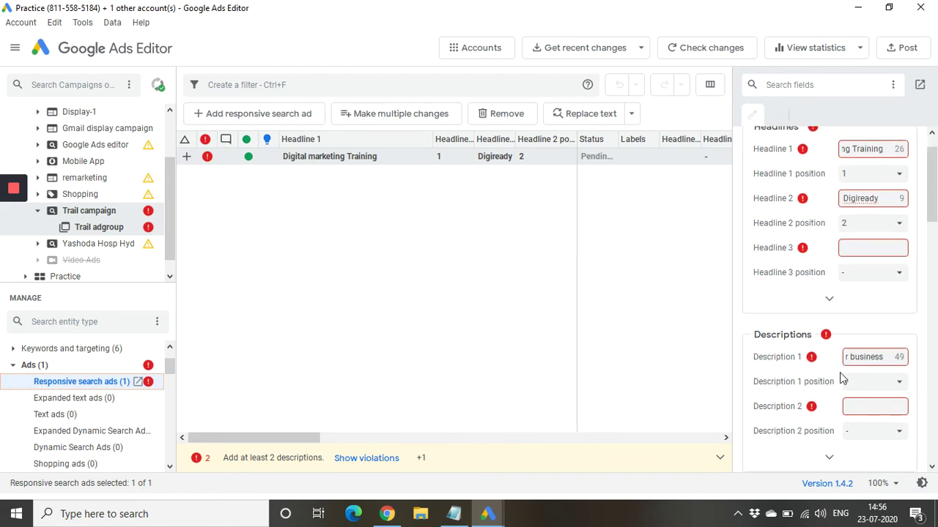
scroll(839, 372, down, 1)
click(861, 370)
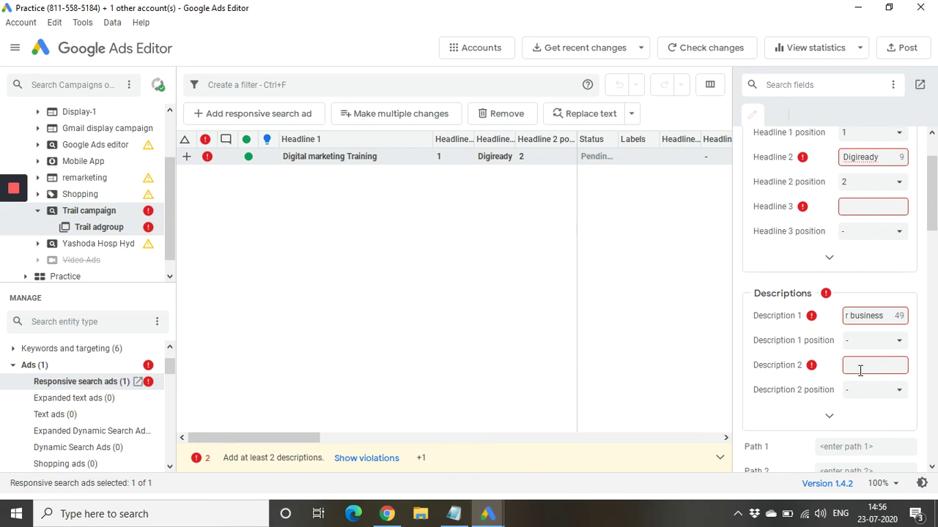
click(890, 346)
click(869, 373)
- Set Description 2 to 'Learn and get a job ready' and commit the ad edits
click(869, 369)
text(Learn and get a job ready)
click(605, 336)
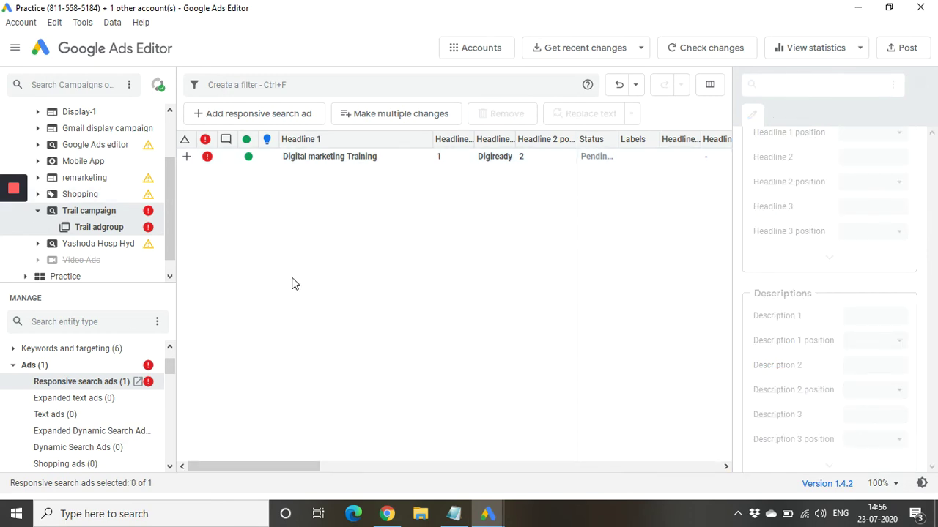
key(ctrl+a)
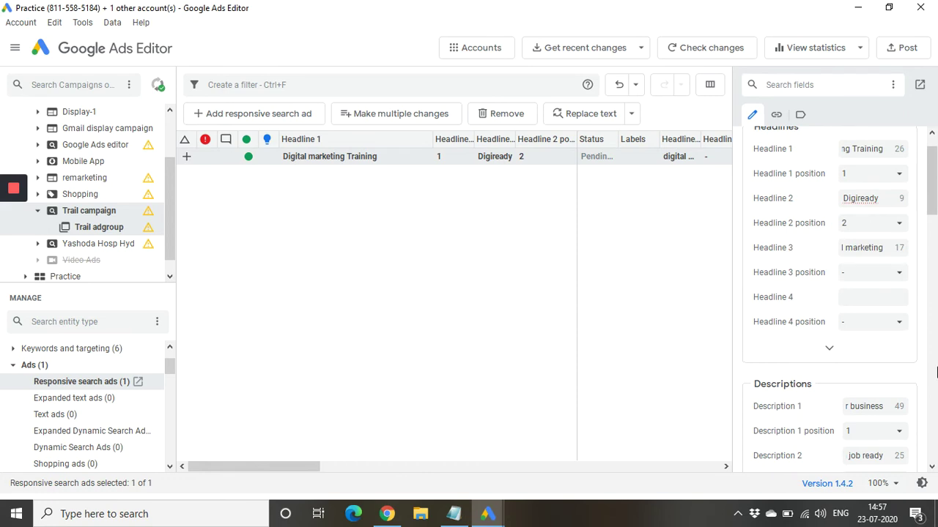
scroll(779, 222, up, 1)
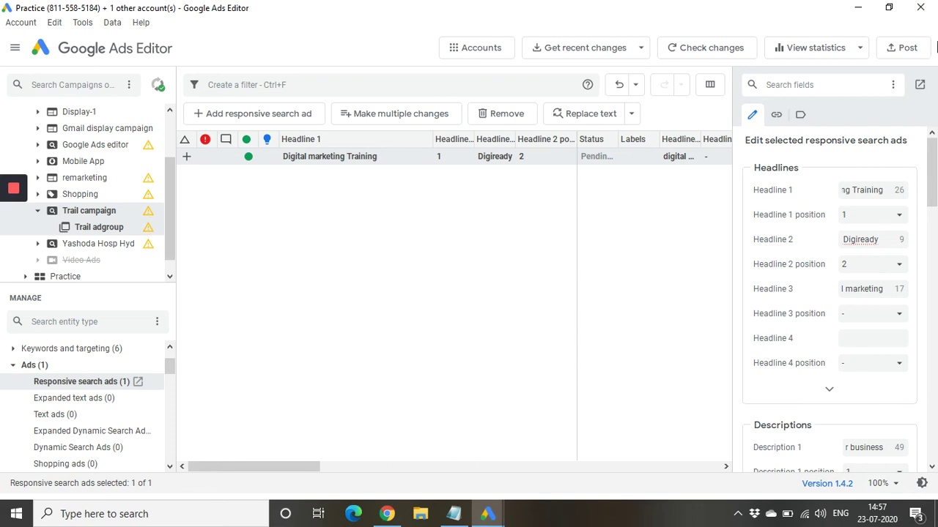
- Post the new 'Digital marketing Training' responsive search ad for the selected campaign
click(899, 48)
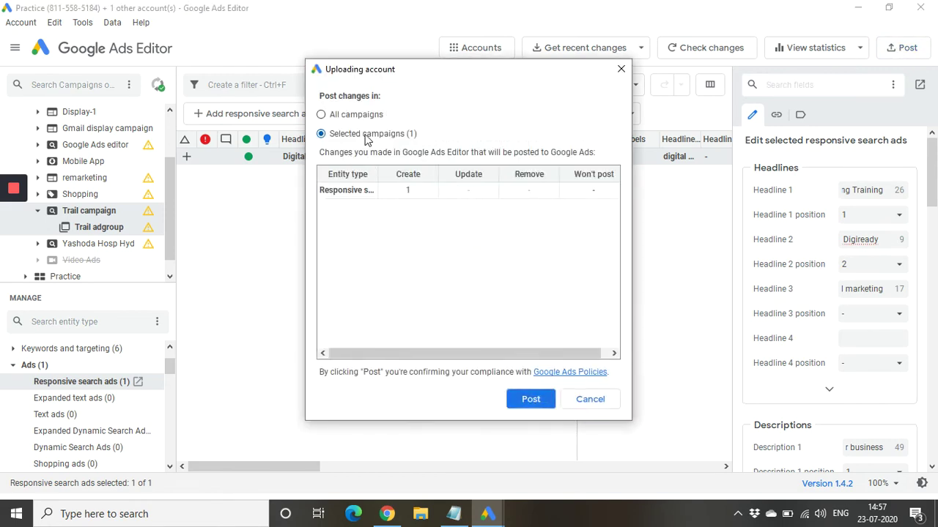
click(530, 398)
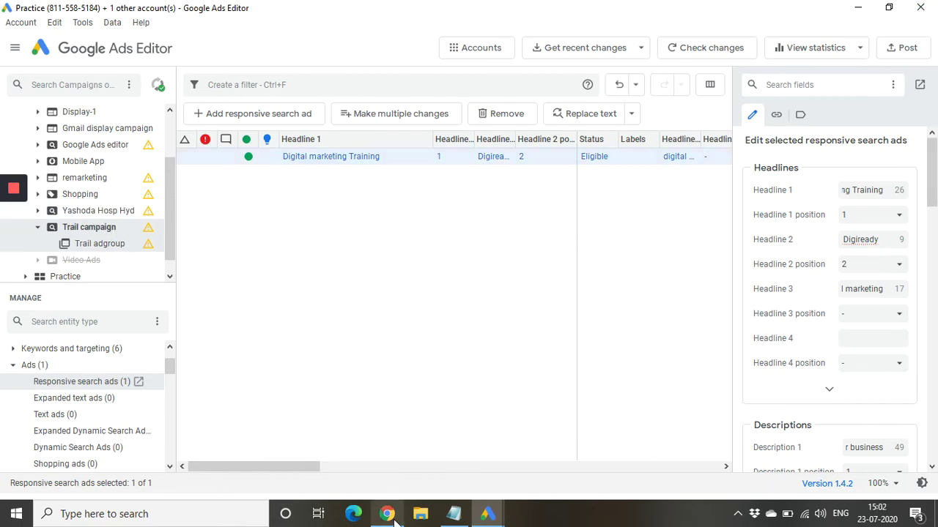
- Reload the Google Ads campaigns page to see the posted changes
click(387, 514)
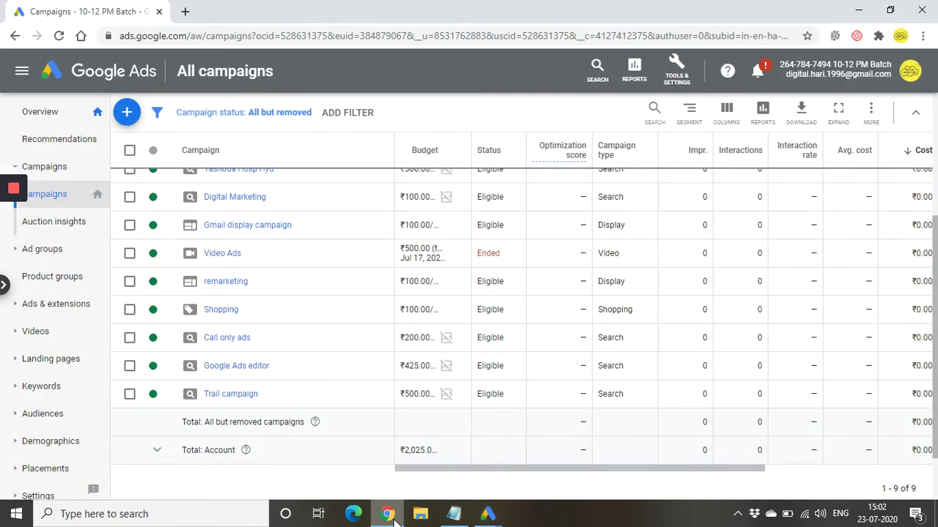
click(285, 42)
key(Return)
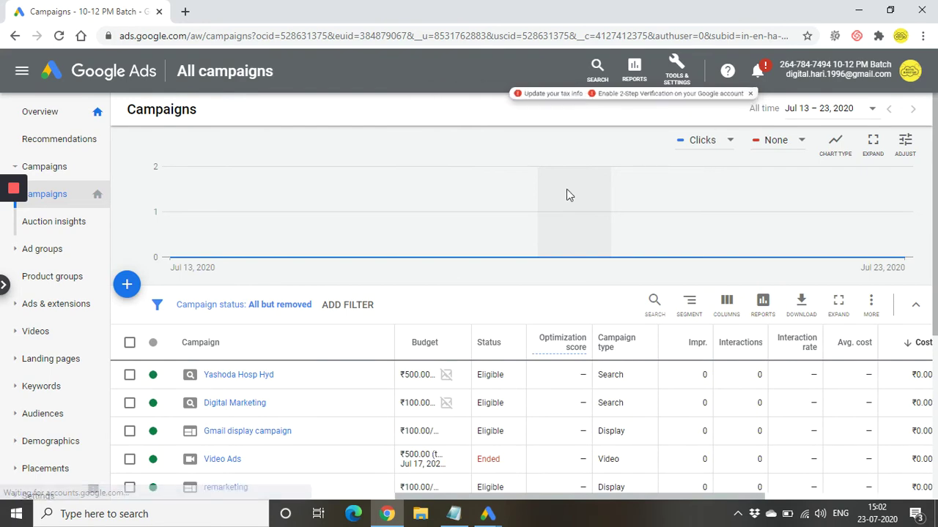
scroll(566, 189, down, 4)
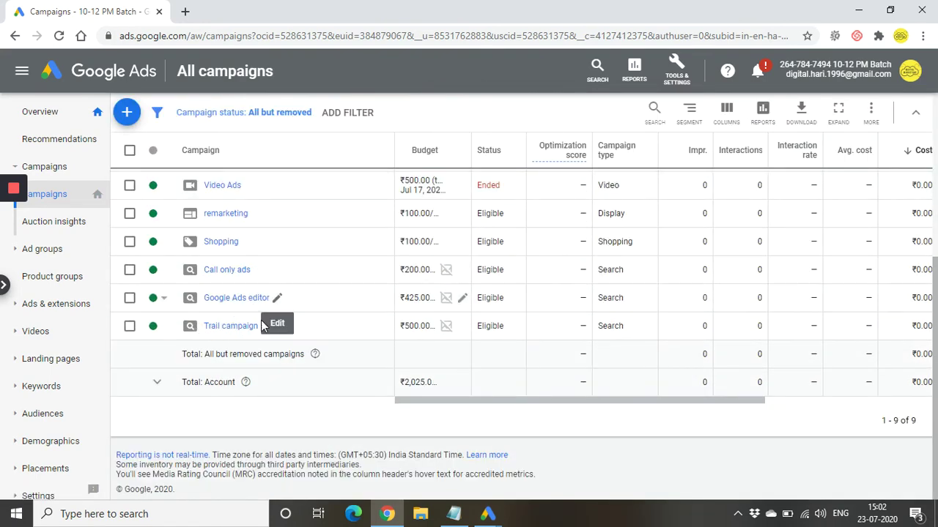
- Open the Trail campaign's Trail adgroup keywords and review the four phrase-match keywords
click(225, 330)
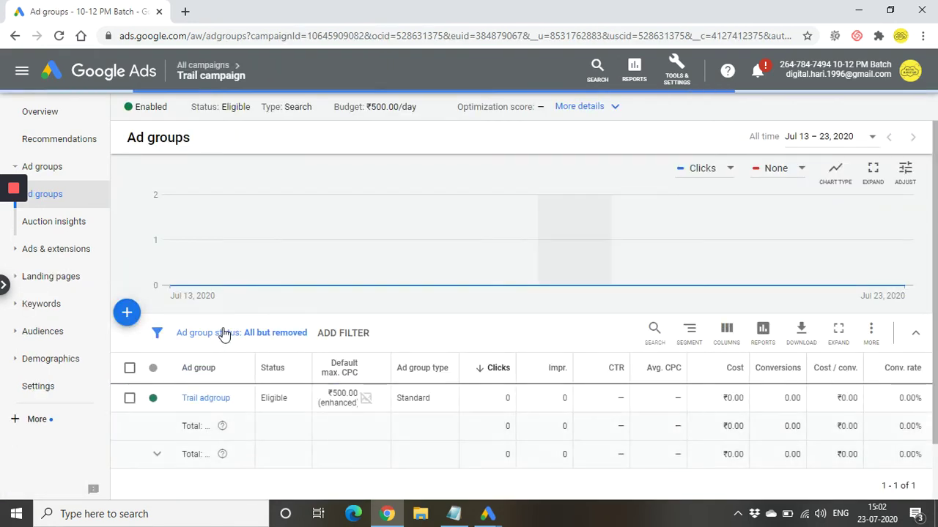
scroll(324, 356, down, 1)
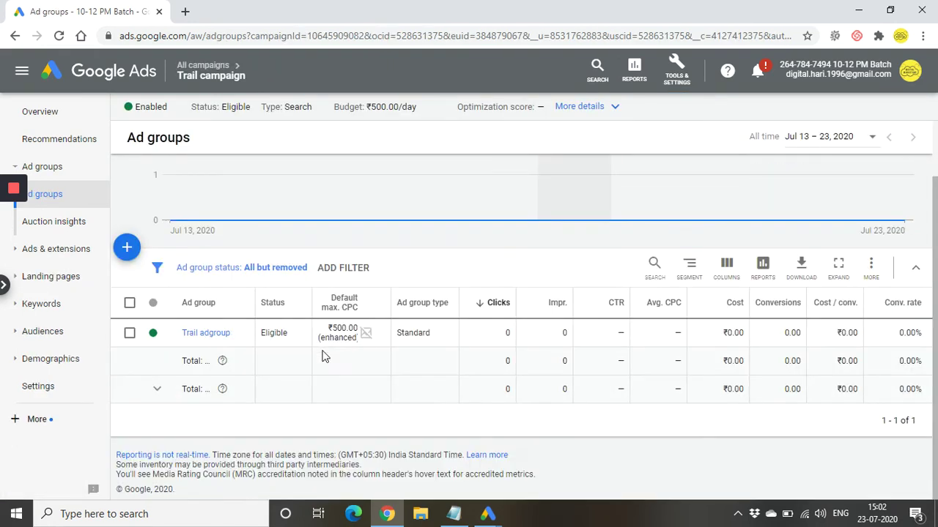
click(227, 336)
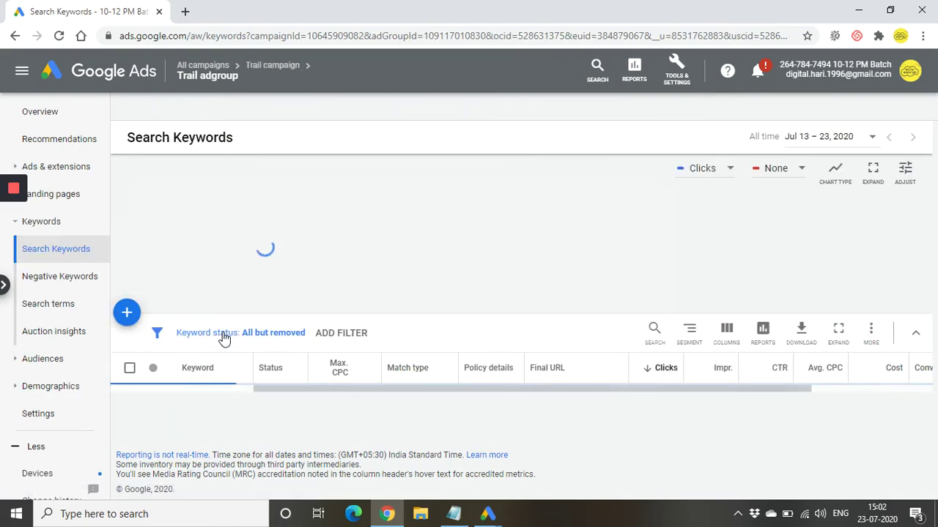
scroll(228, 335, down, 2)
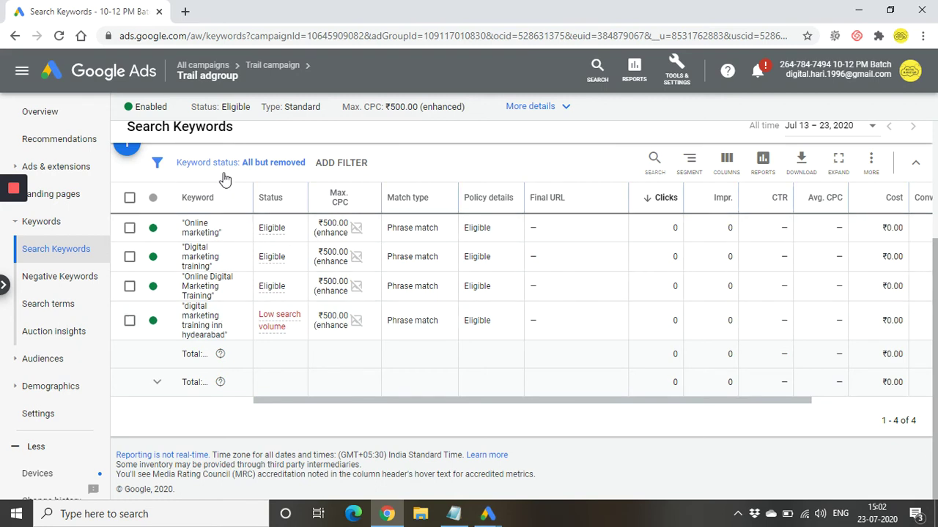
scroll(339, 332, up, 2)
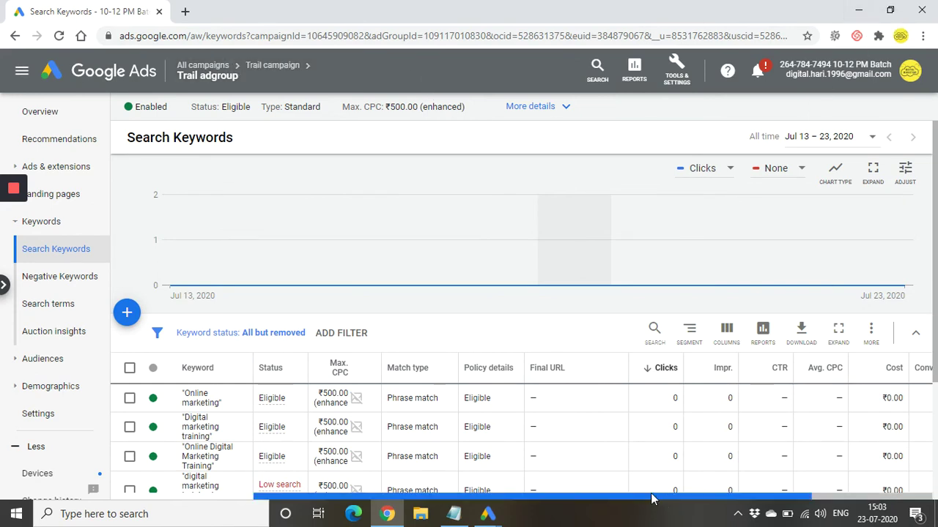
mouse_move(488, 515)
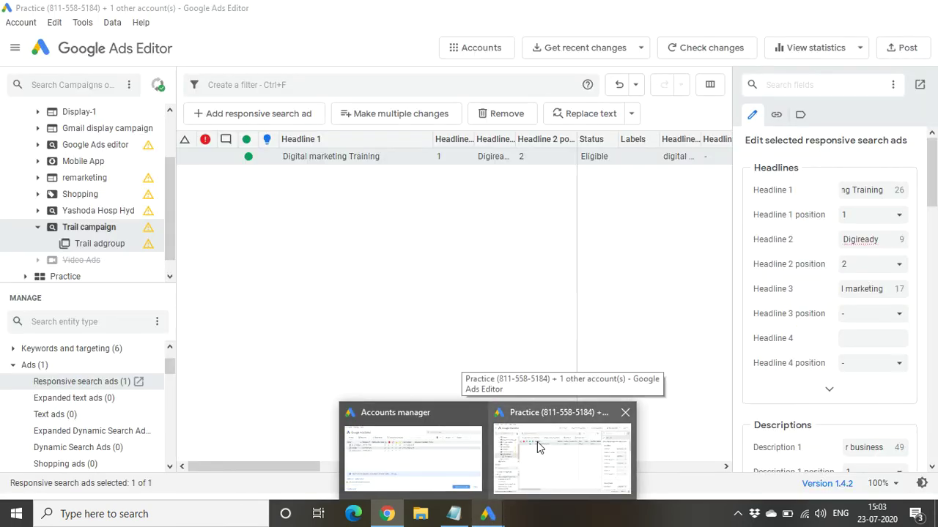
- Collapse the Trail campaign in the Ads Editor tree and minimize the editor
click(538, 445)
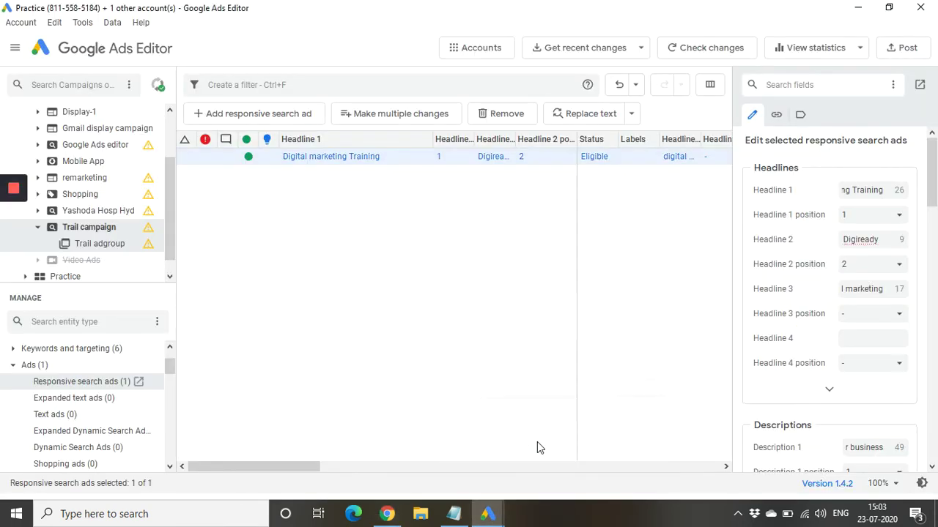
scroll(97, 212, up, 2)
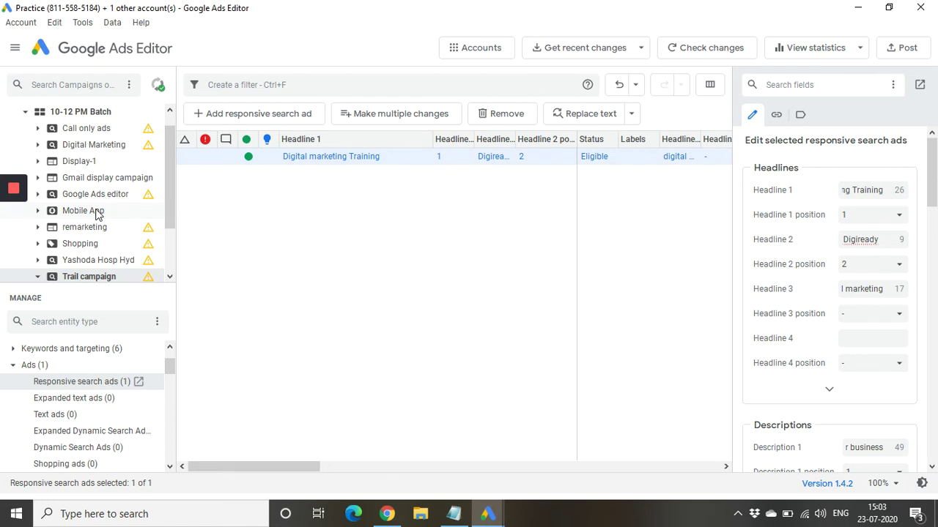
scroll(97, 212, up, 1)
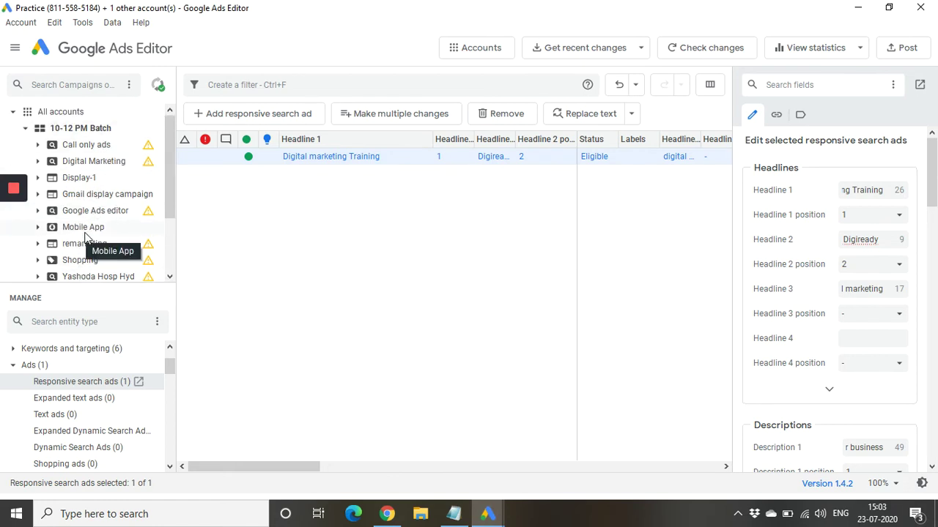
scroll(84, 238, down, 3)
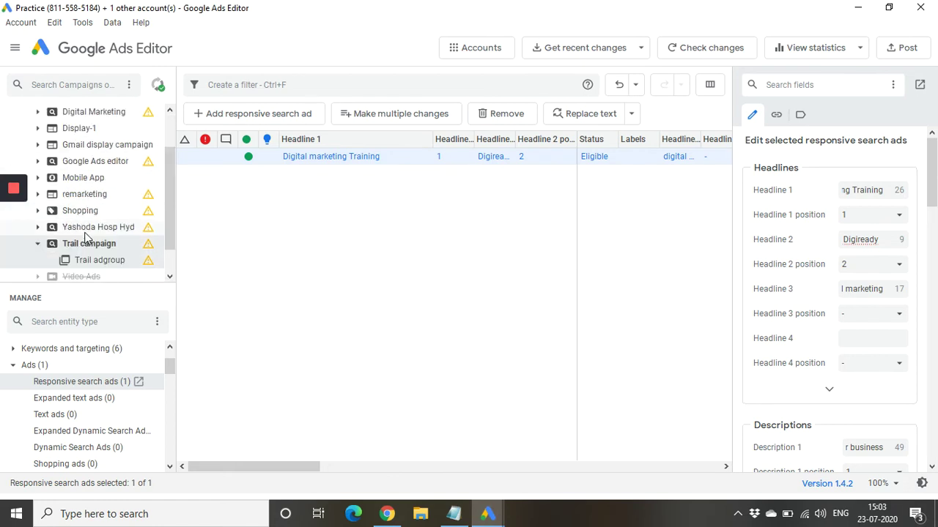
click(42, 244)
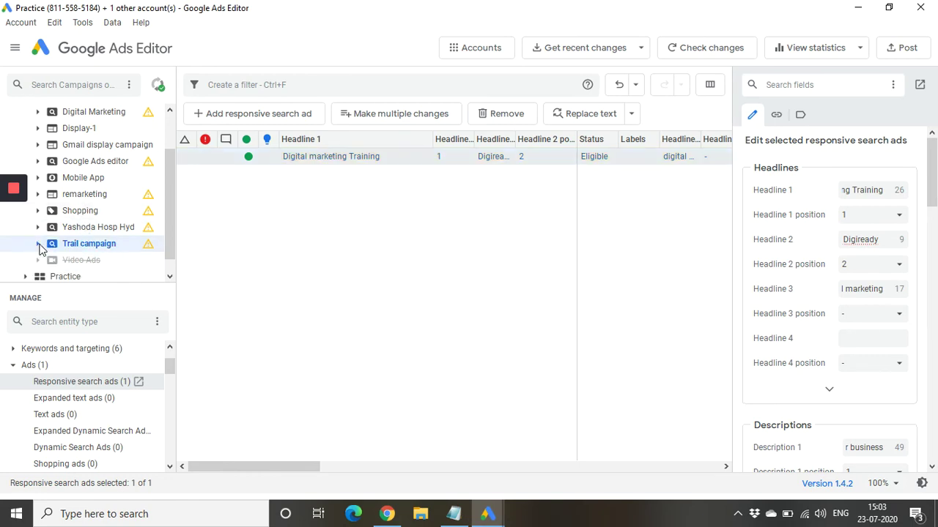
scroll(68, 245, down, 1)
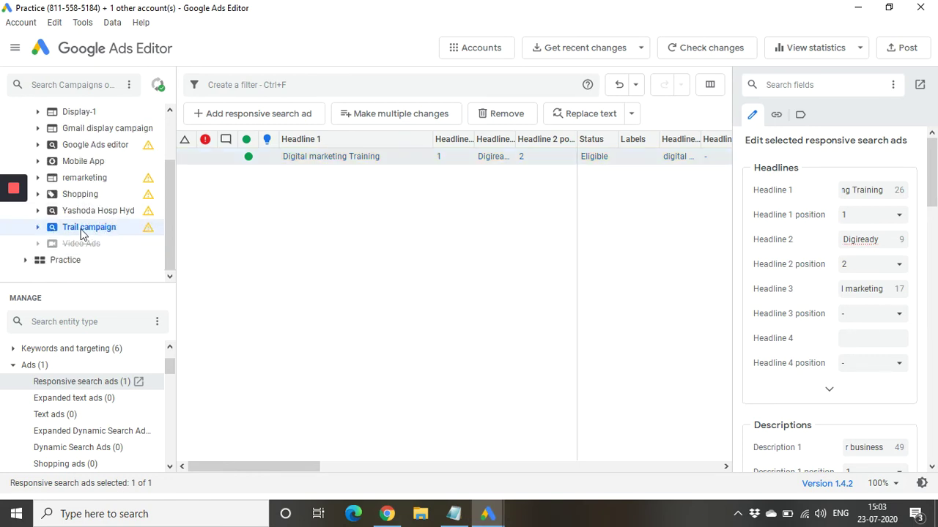
click(857, 7)
scroll(415, 237, down, 3)
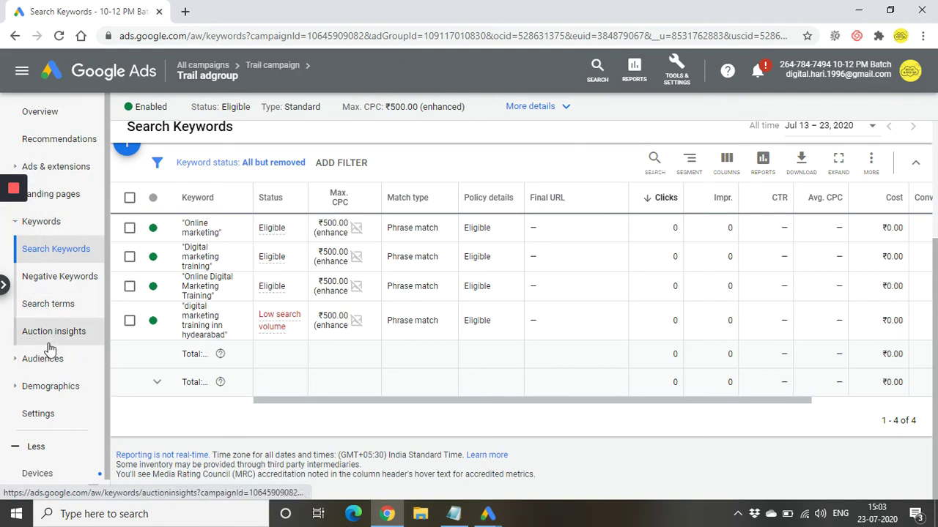
- Return to the All campaigns overview and review the nine campaigns' budgets, statuses and types
click(203, 65)
scroll(249, 356, down, 1)
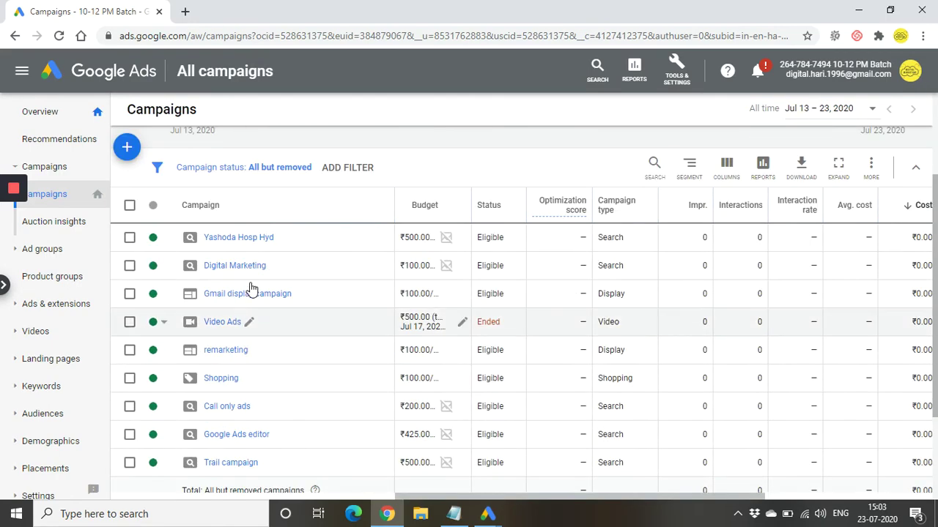
scroll(243, 245, down, 2)
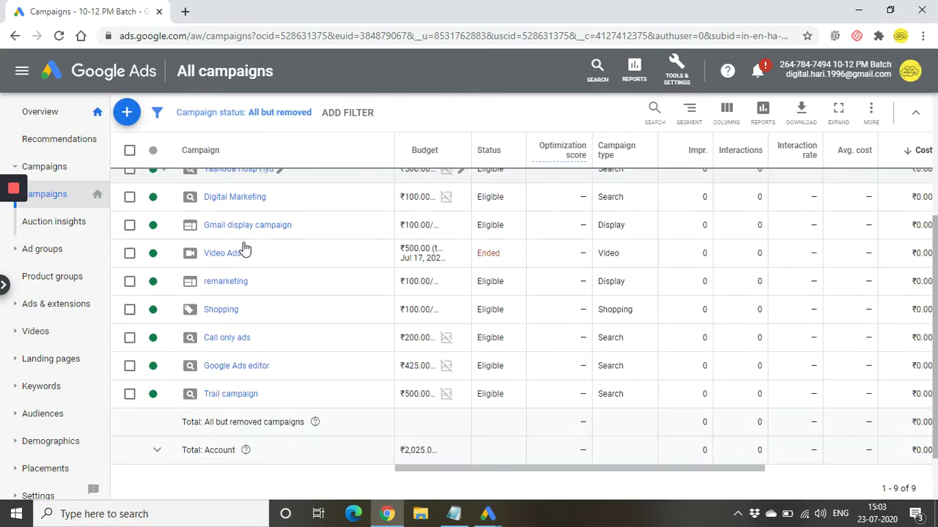
scroll(211, 349, up, 1)
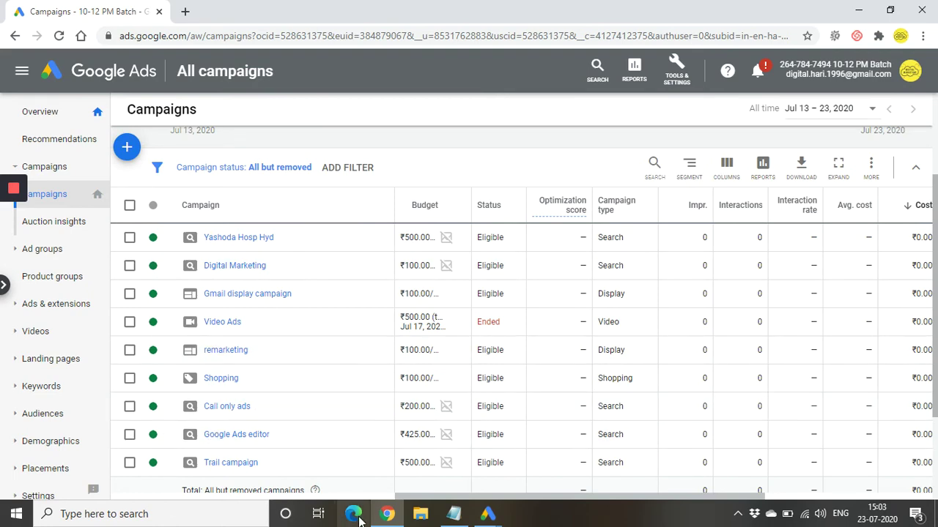
mouse_move(482, 518)
mouse_move(523, 464)
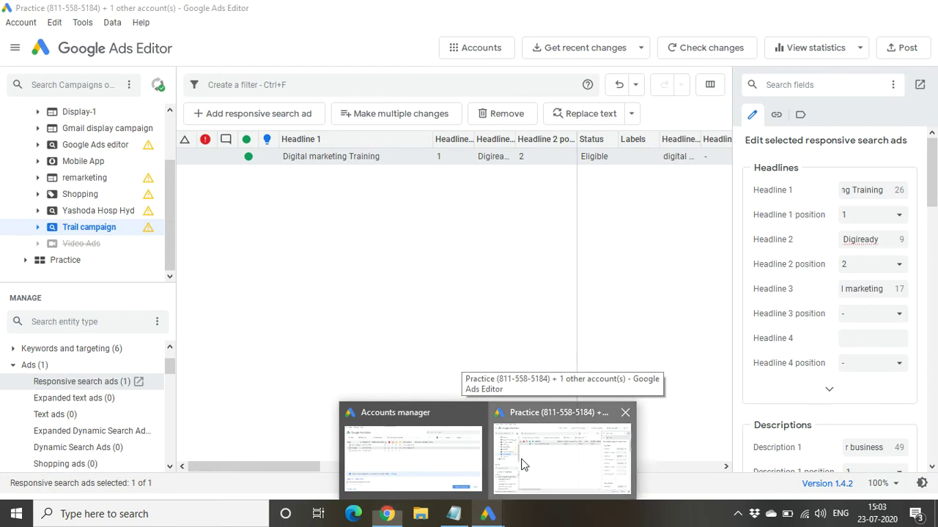
- Restore Ads Editor and view the Yashoda Hosp Hyd campaign's four expanded text ads
click(523, 464)
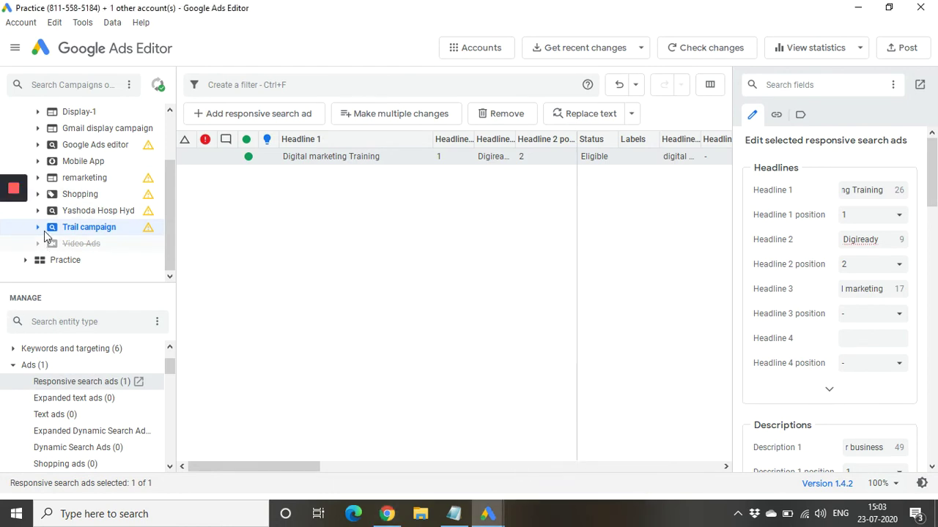
scroll(75, 228, up, 3)
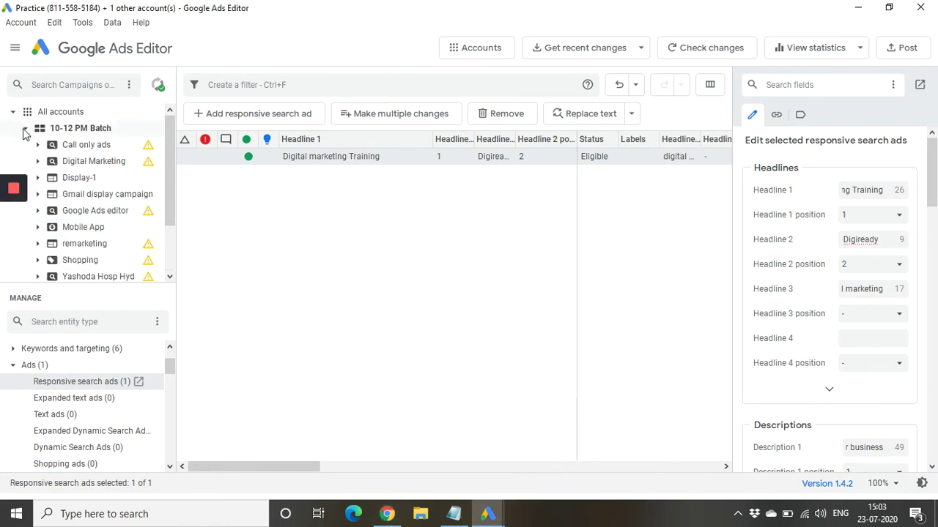
click(25, 129)
click(24, 129)
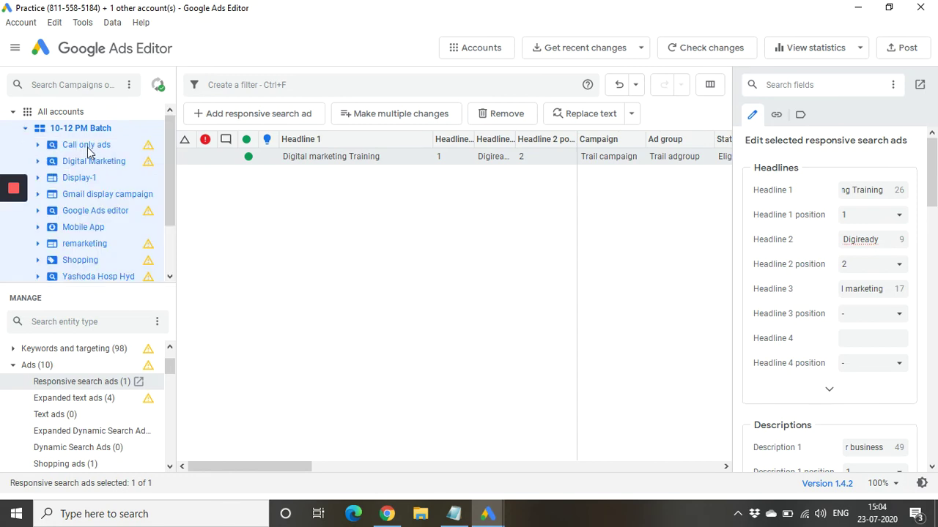
scroll(89, 187, down, 2)
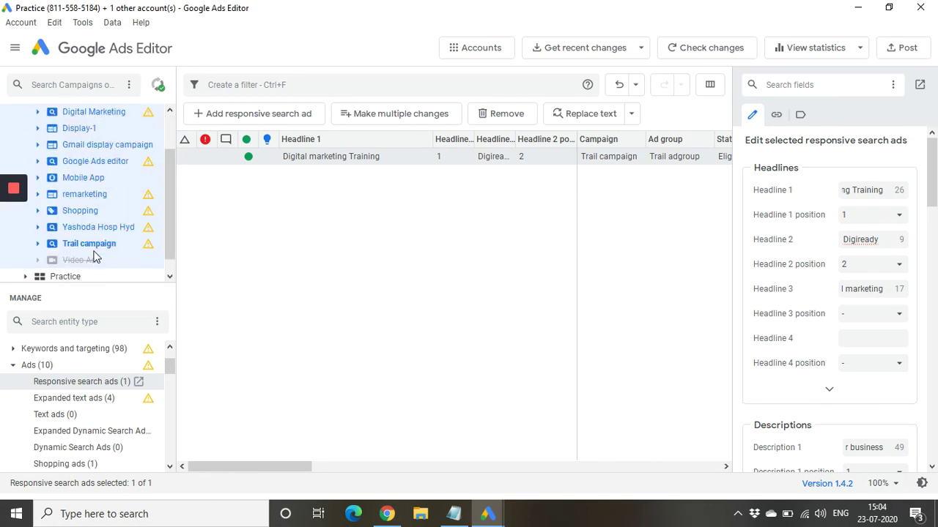
scroll(93, 257, up, 2)
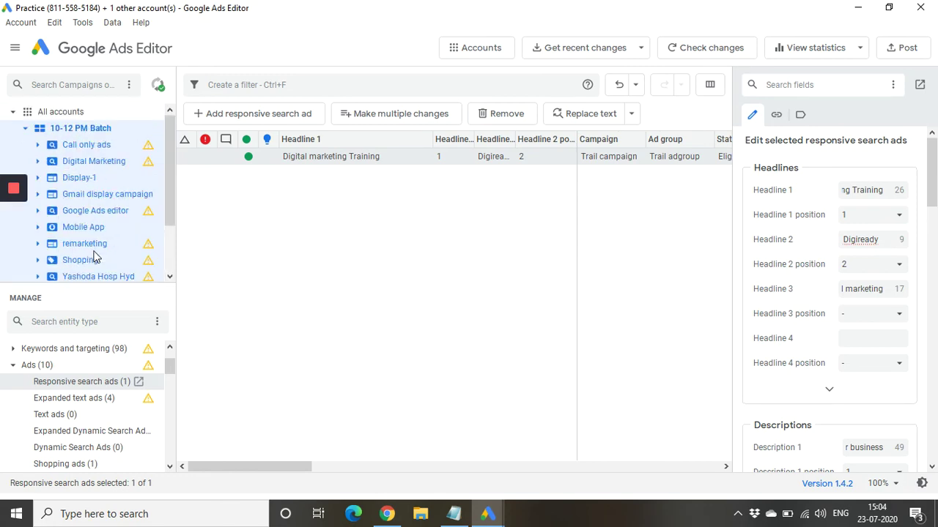
click(81, 211)
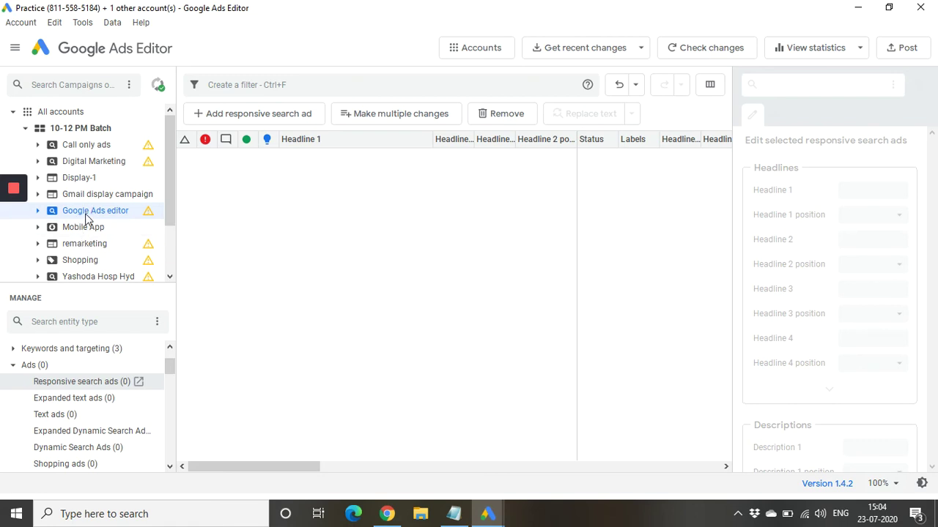
click(93, 276)
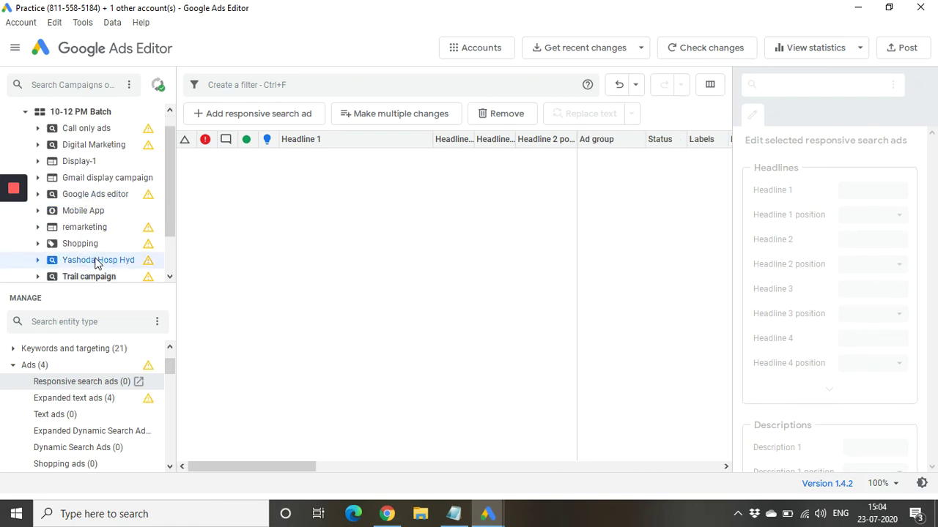
- Browse the Yashoda Hosp Hyd campaign's settings and its three ad groups
scroll(42, 370, up, 1)
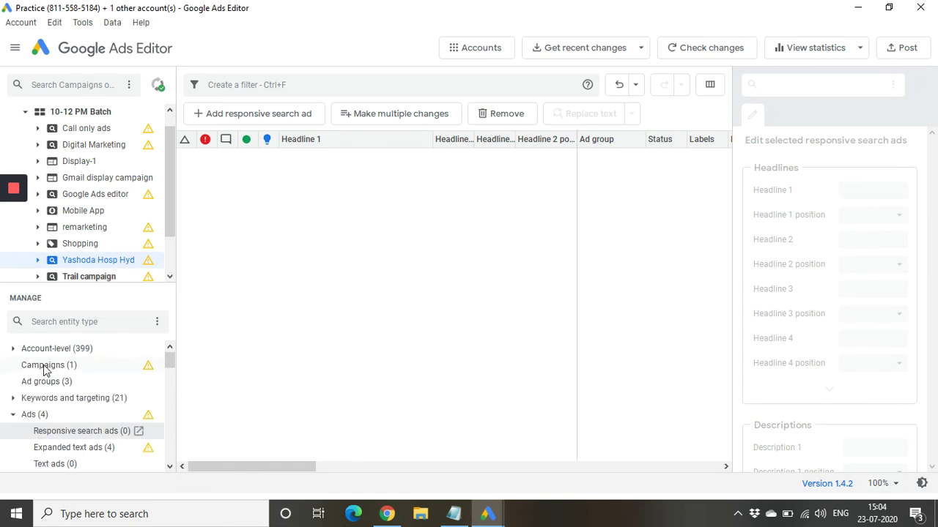
click(44, 366)
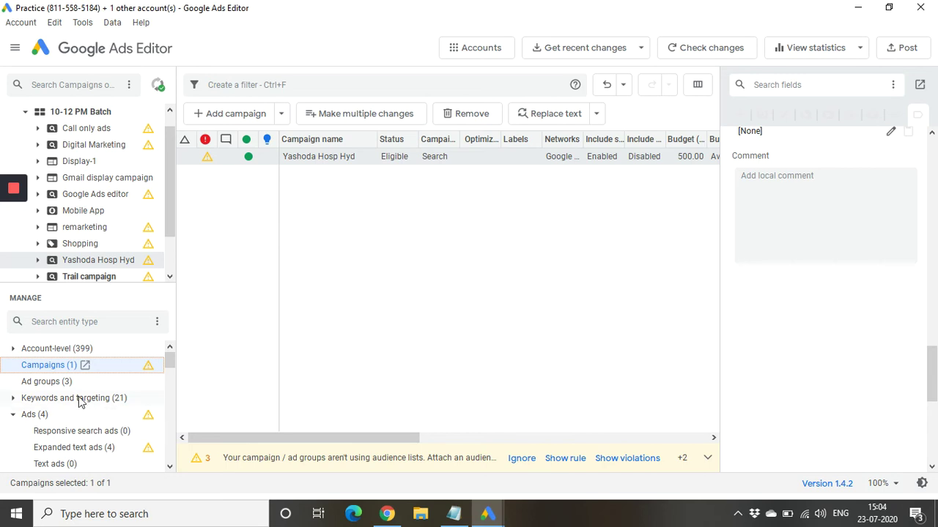
click(55, 384)
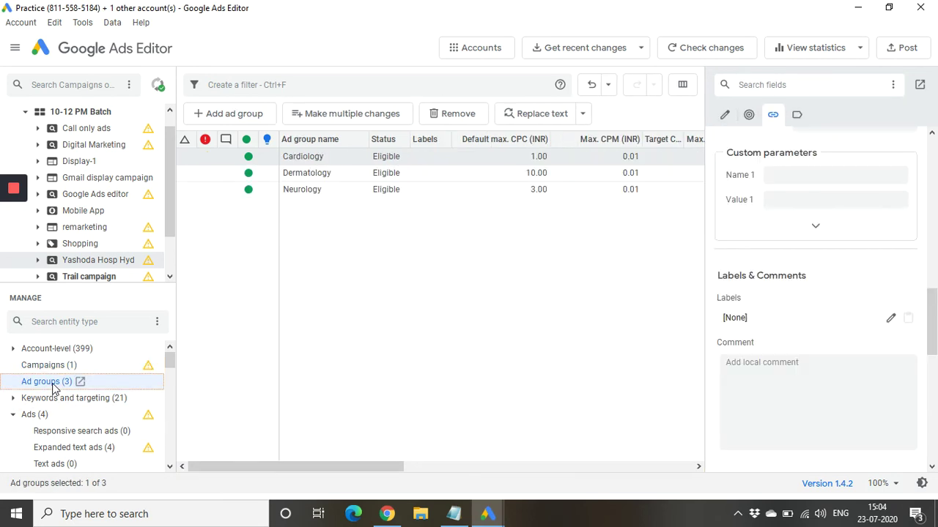
double_click(306, 160)
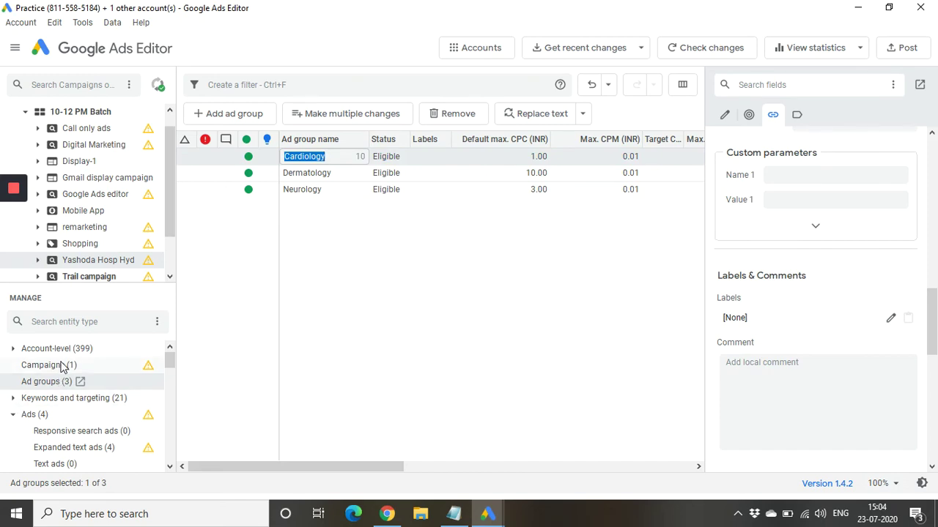
click(63, 366)
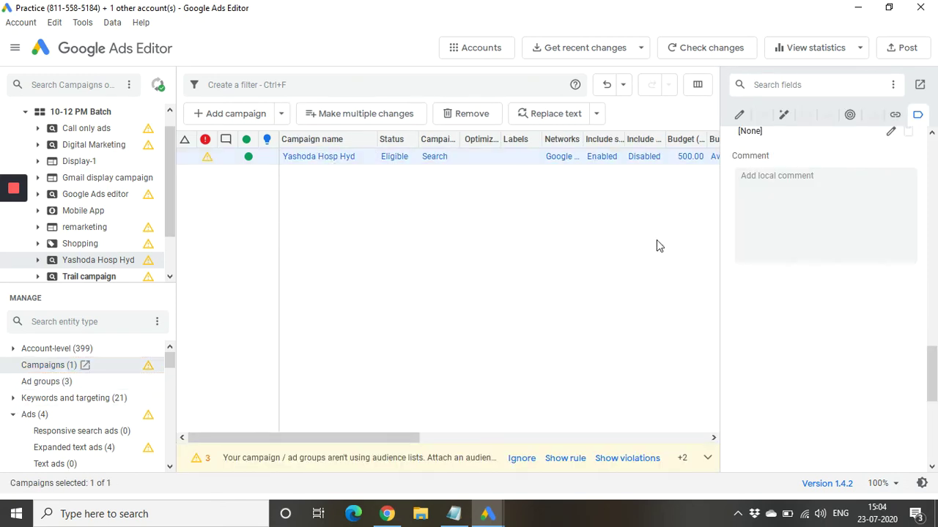
- Rename the campaign to 'Yashoda Hosp Hyderabad' and list its ad groups
double_click(317, 156)
scroll(796, 326, up, 15)
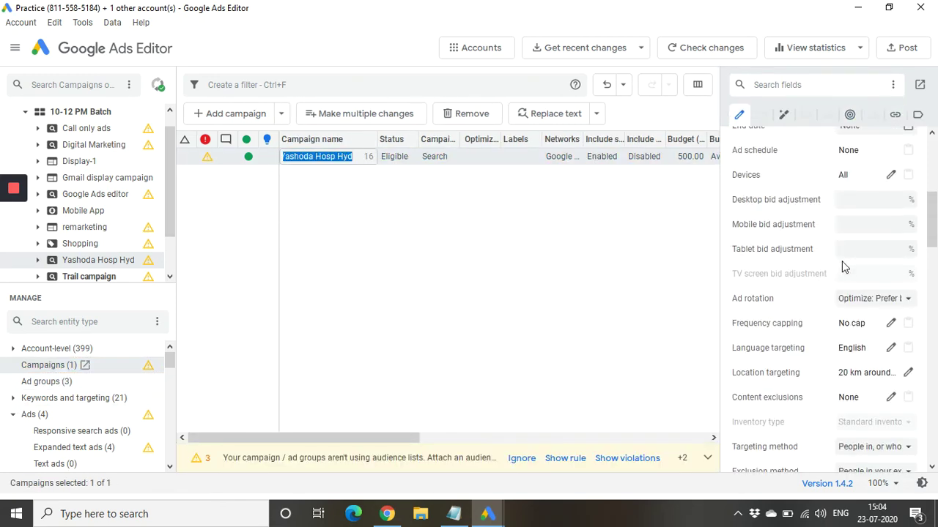
scroll(842, 264, up, 5)
click(820, 183)
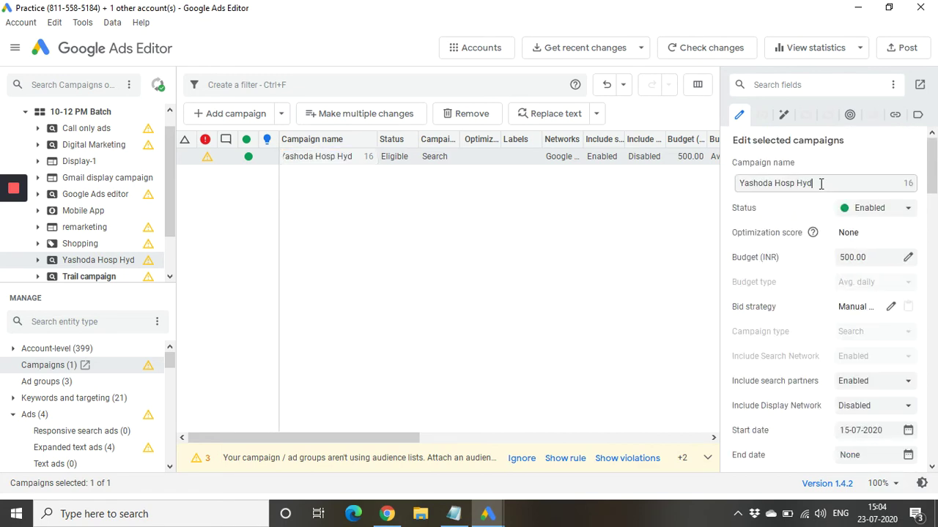
text(erabad)
scroll(783, 300, down, 3)
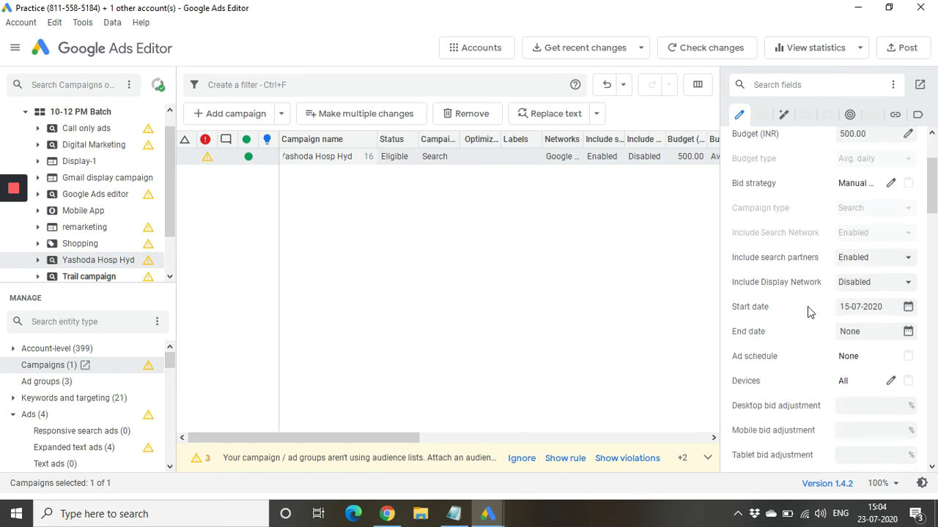
scroll(800, 411, down, 4)
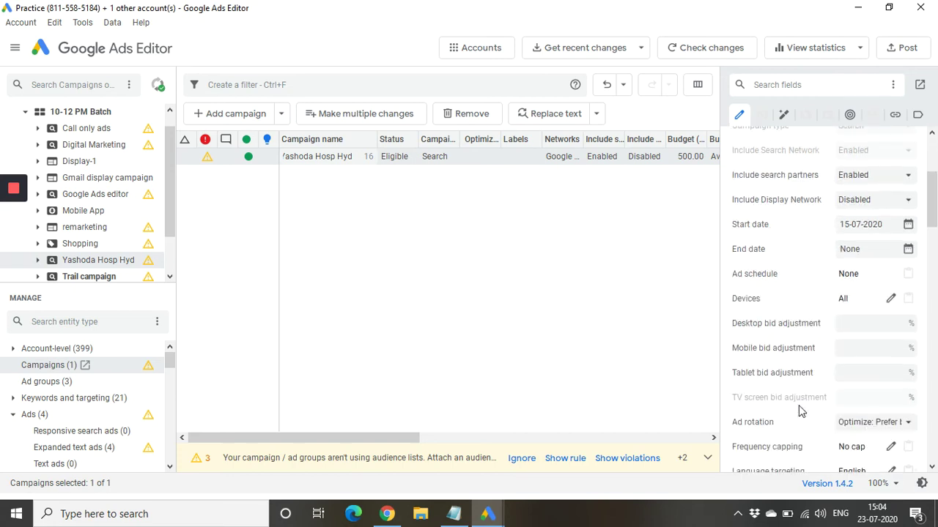
click(50, 384)
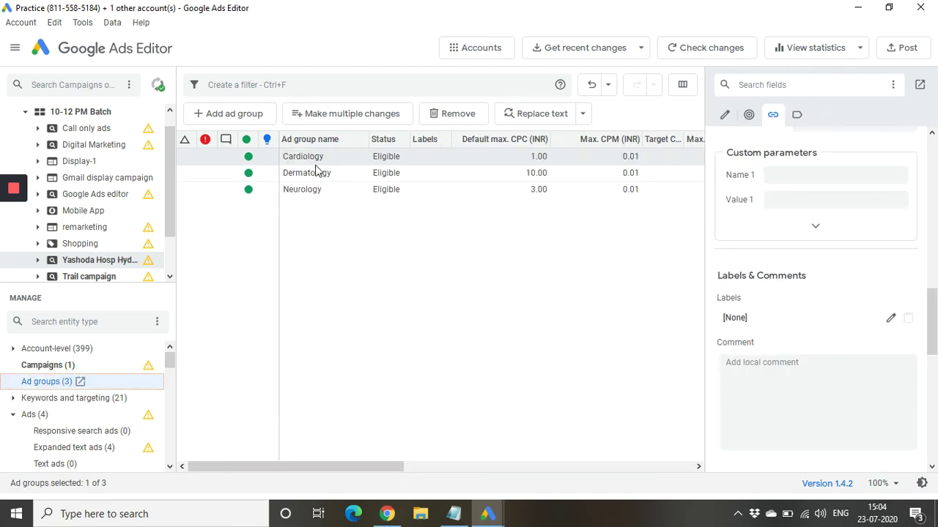
- Set Max. CPM to 5.00 INR on the Cardiology, Dermatology and Neurology ad groups
click(313, 189)
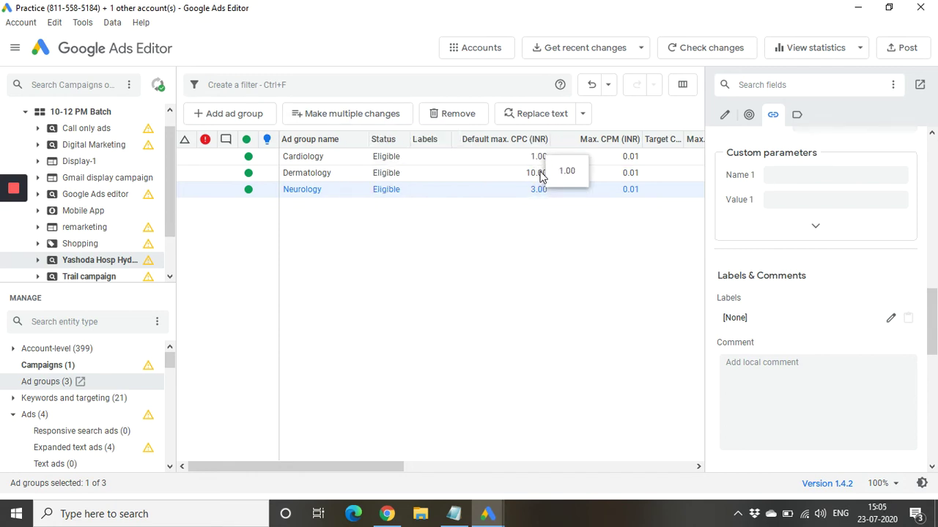
click(461, 161)
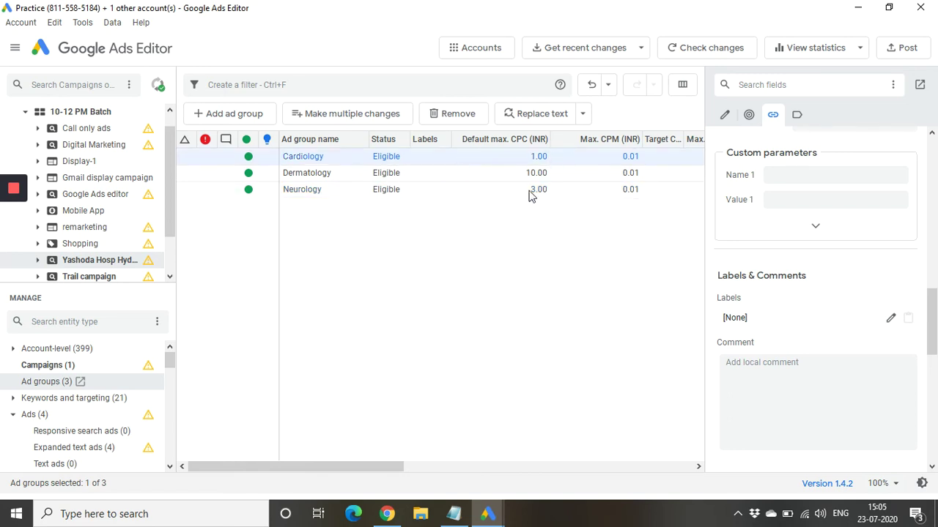
shift+click(507, 192)
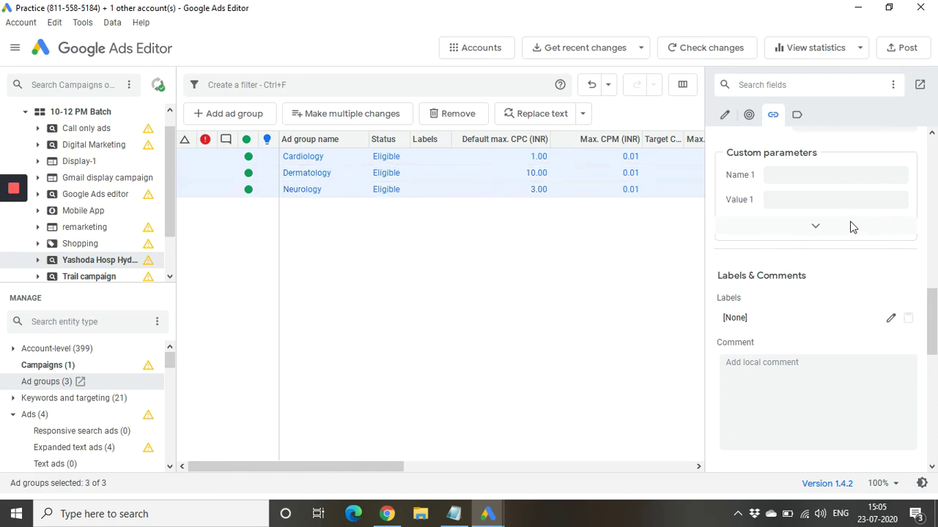
click(818, 227)
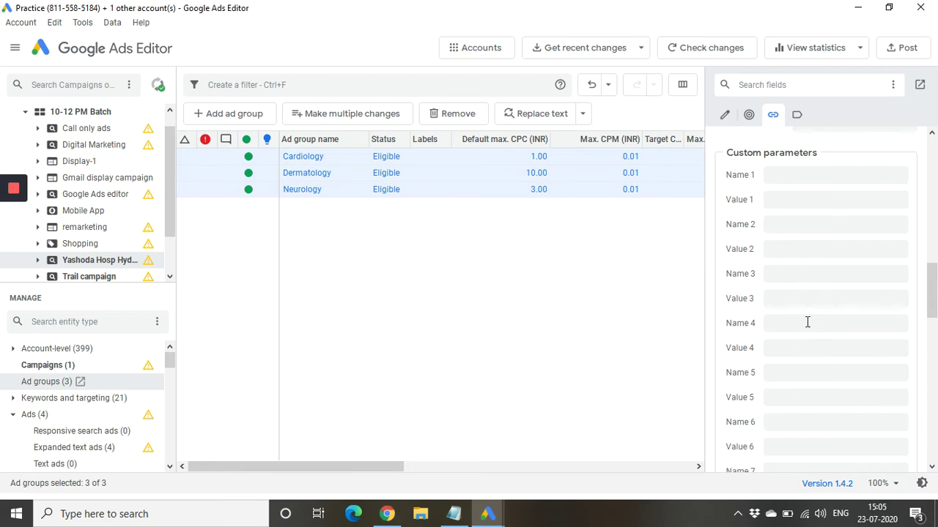
scroll(806, 322, up, 3)
scroll(782, 331, up, 10)
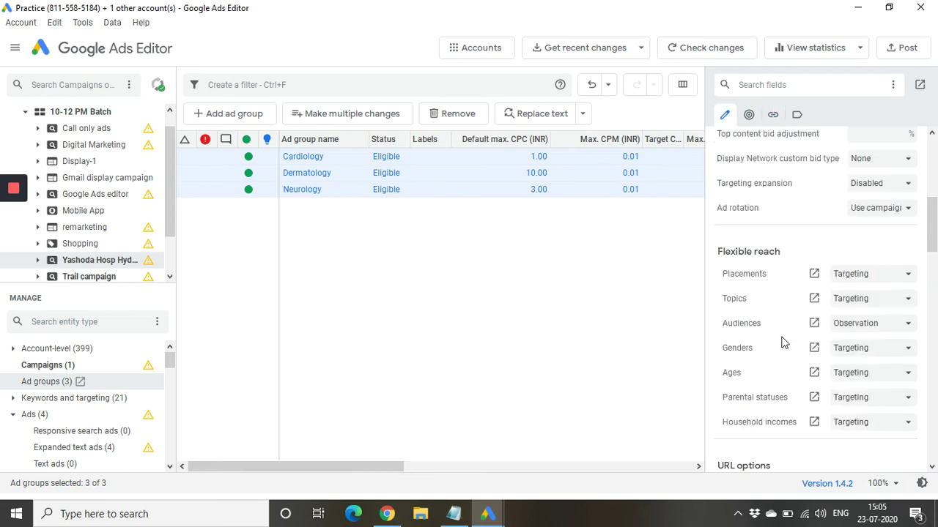
scroll(802, 375, up, 2)
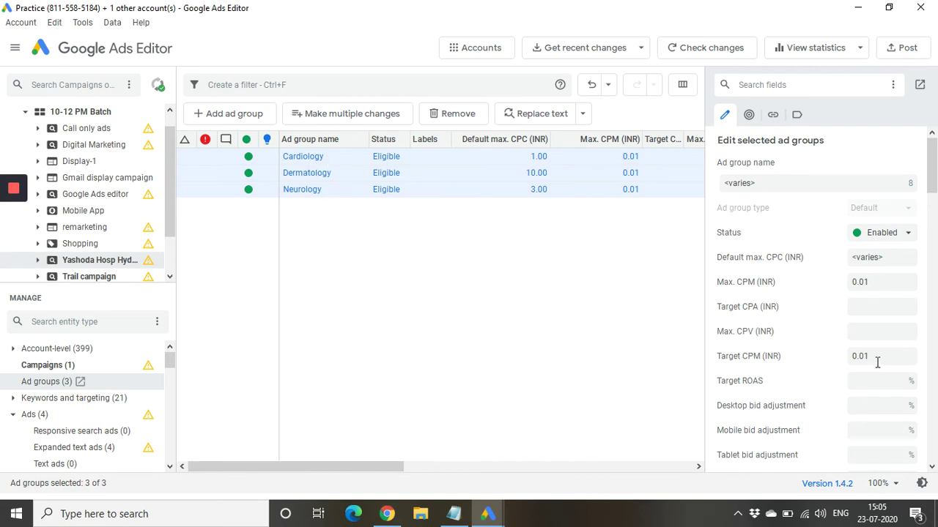
click(893, 282)
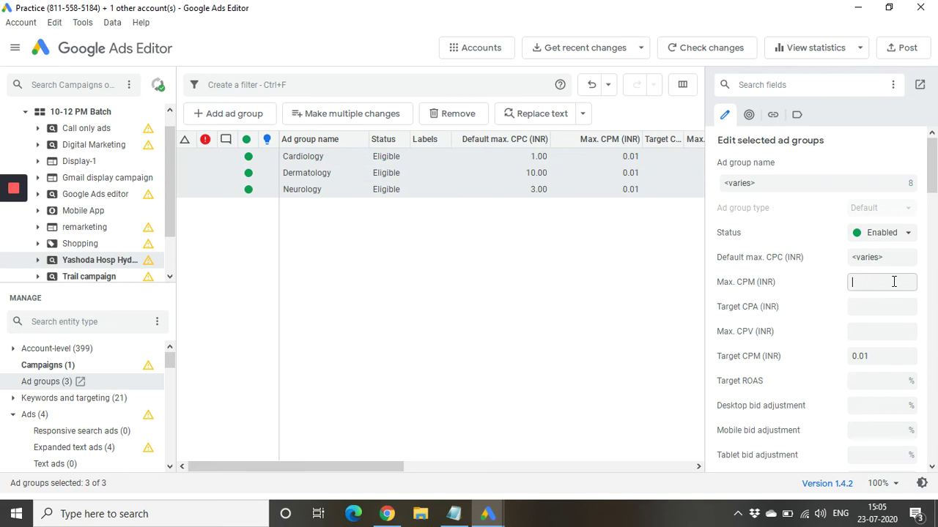
click(439, 367)
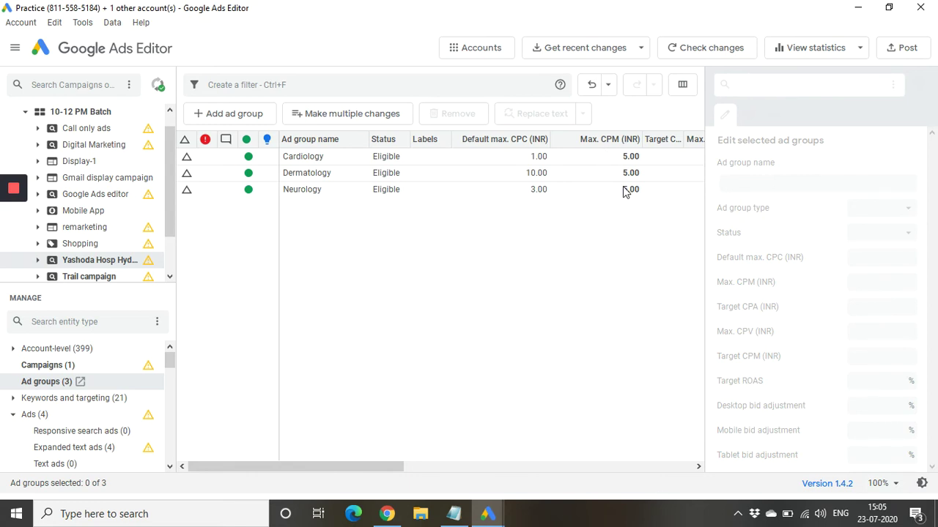
mouse_move(622, 198)
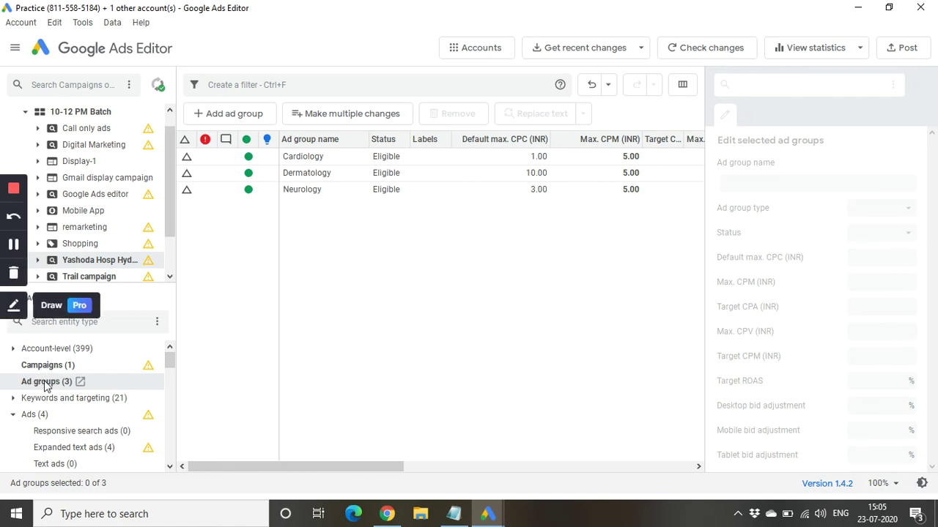
- List the Yashoda Hosp Hyd campaign's 20 keywords and bring up Replace text
click(56, 402)
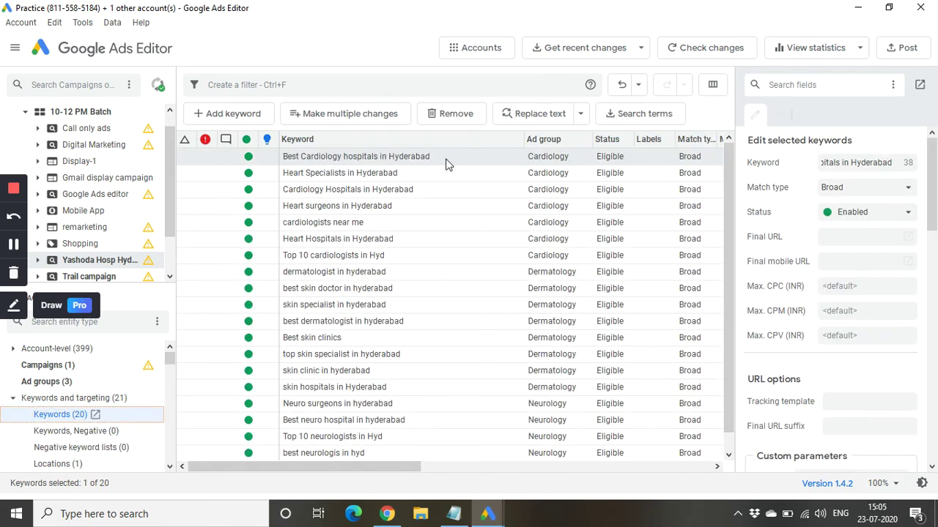
scroll(451, 200, down, 1)
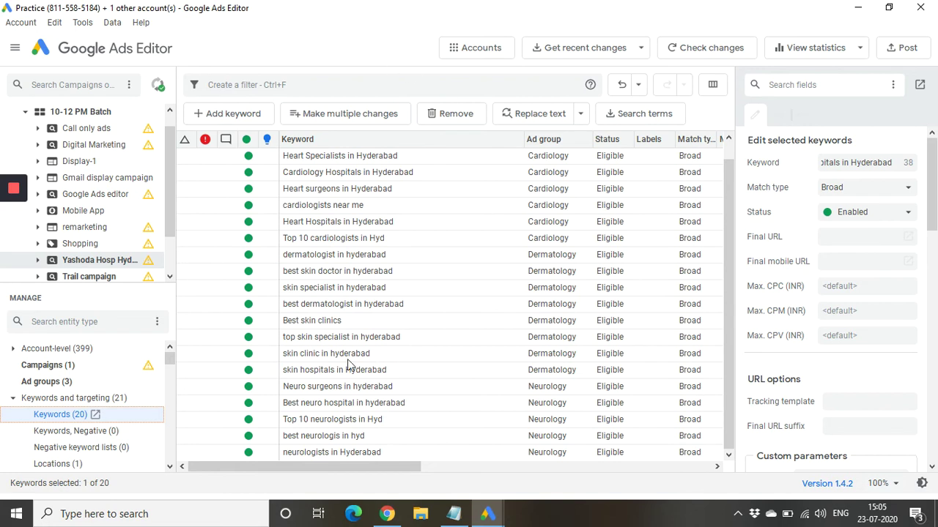
click(557, 118)
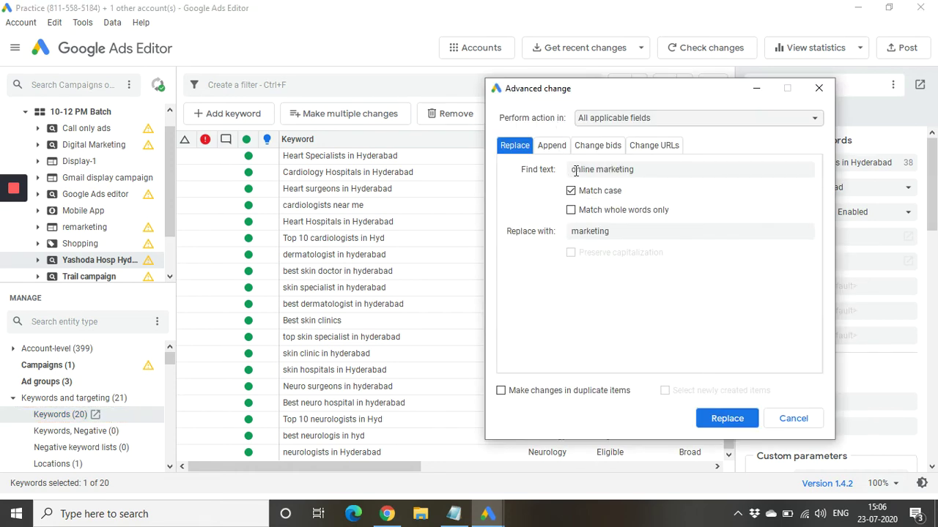
- Replace 'clinic' with 'Hospital' in the selected keyword
drag(573, 171, 664, 170)
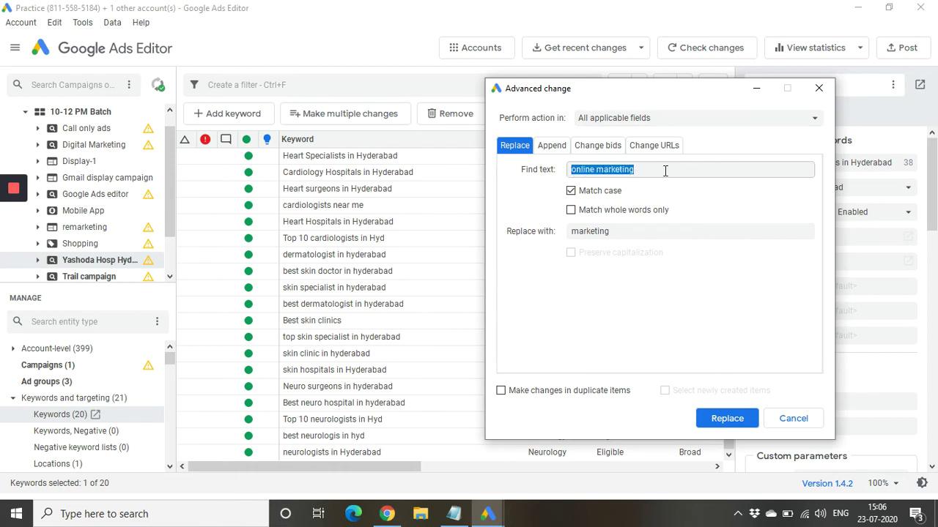
text(clinic)
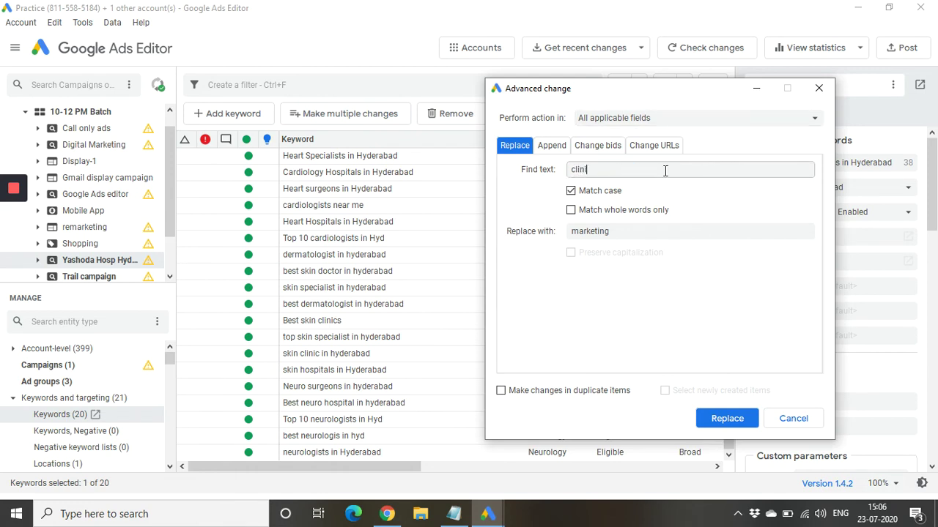
click(633, 237)
key(BackSpace)
key(BackSpace)
key(BackSpace)
key(BackSpace)
key(BackSpace)
key(BackSpace)
key(BackSpace)
key(BackSpace)
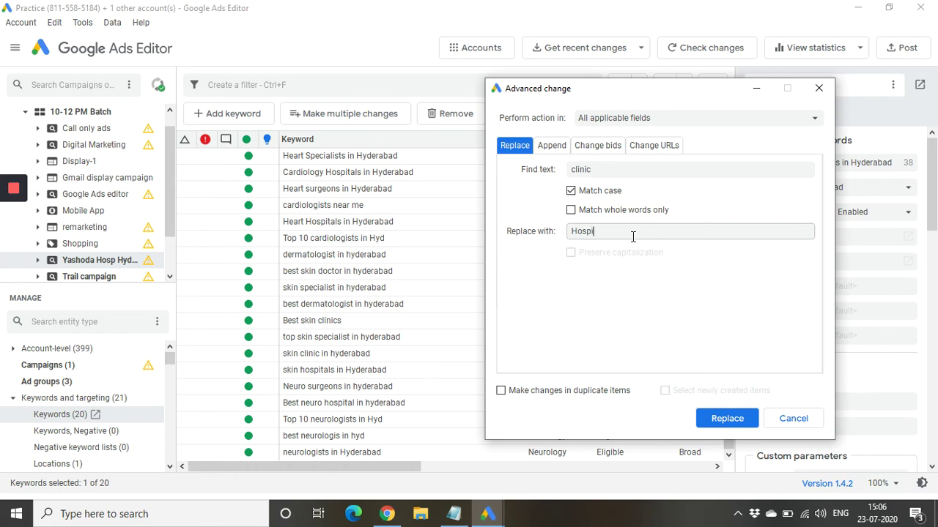
text(Hospital)
click(722, 418)
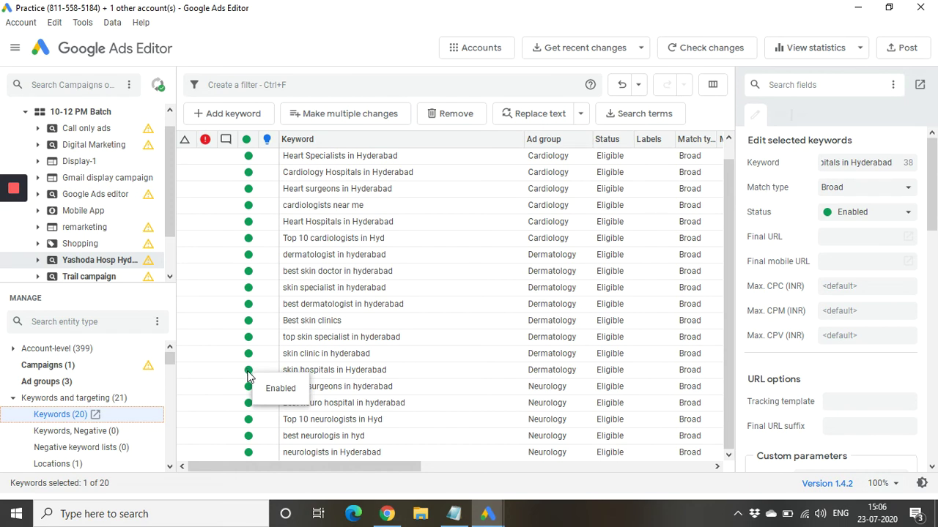
- Replace 'clinic' with 'Hospital' across 19 keywords, giving 'Best skin Hospitals' and 'skin Hospital in hyderabad'
scroll(400, 376, up, 1)
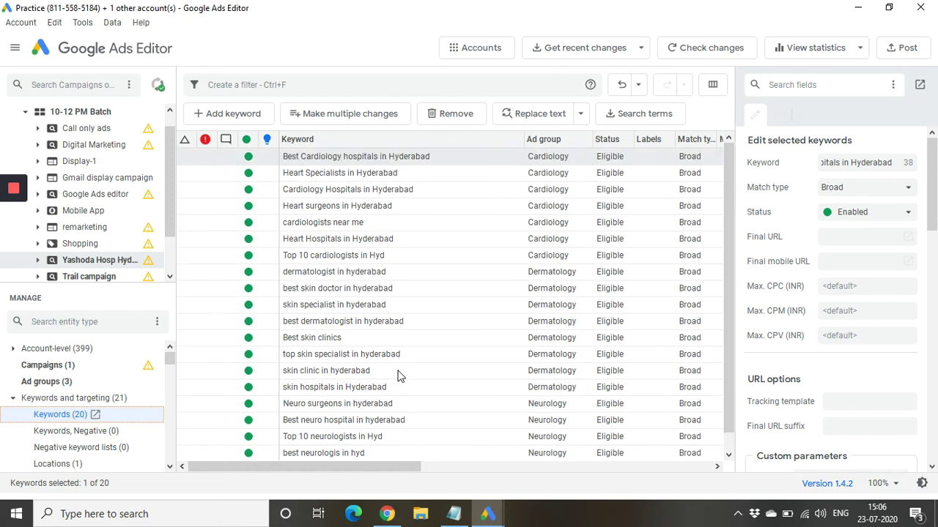
click(411, 162)
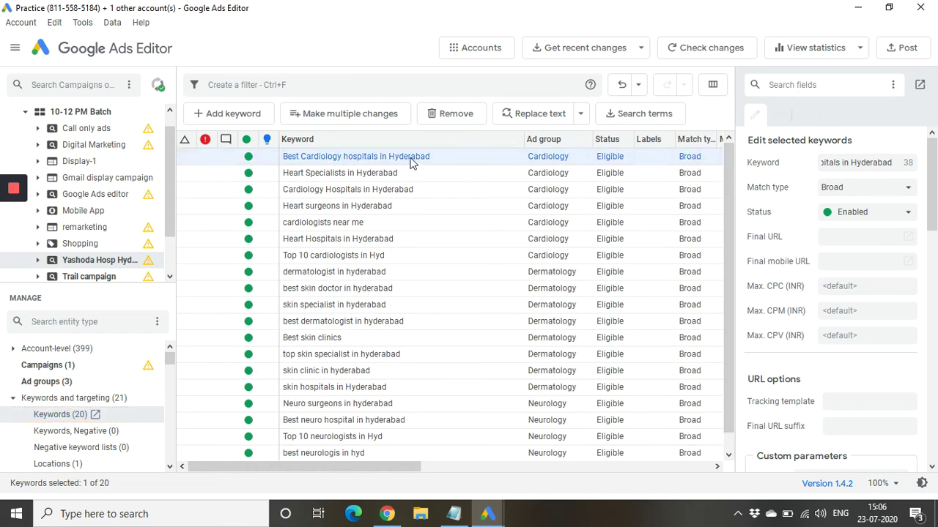
click(410, 163)
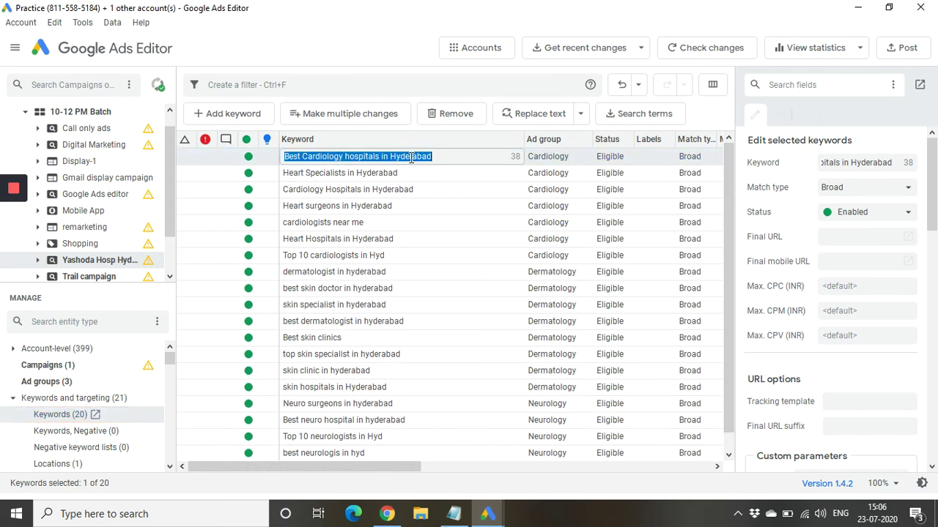
shift+click(395, 460)
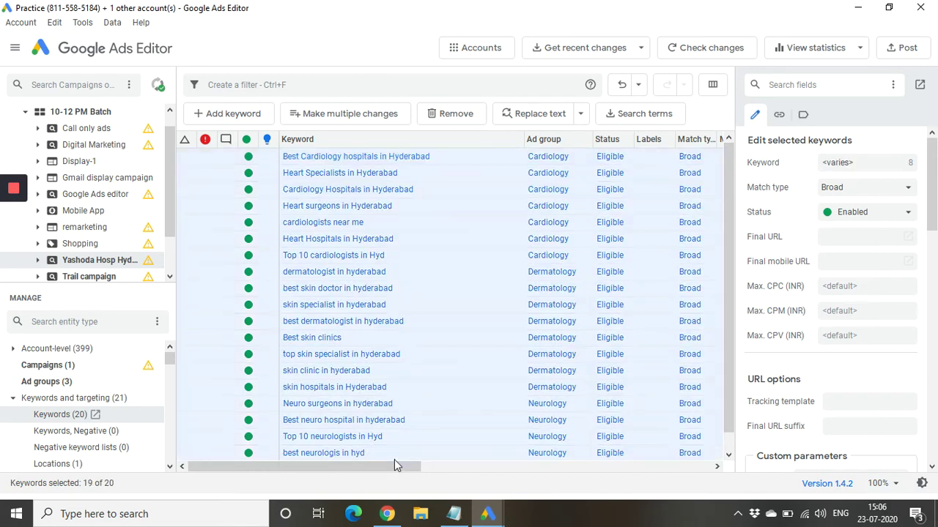
click(564, 121)
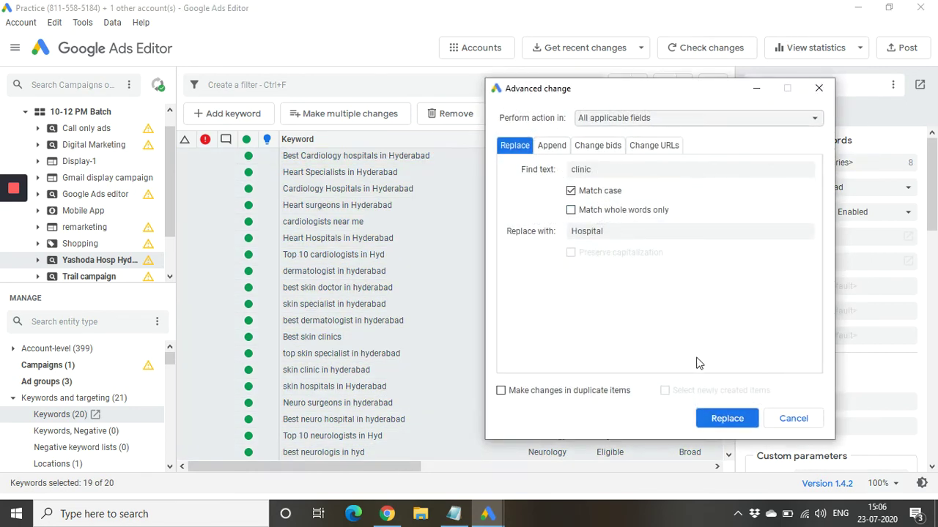
click(726, 418)
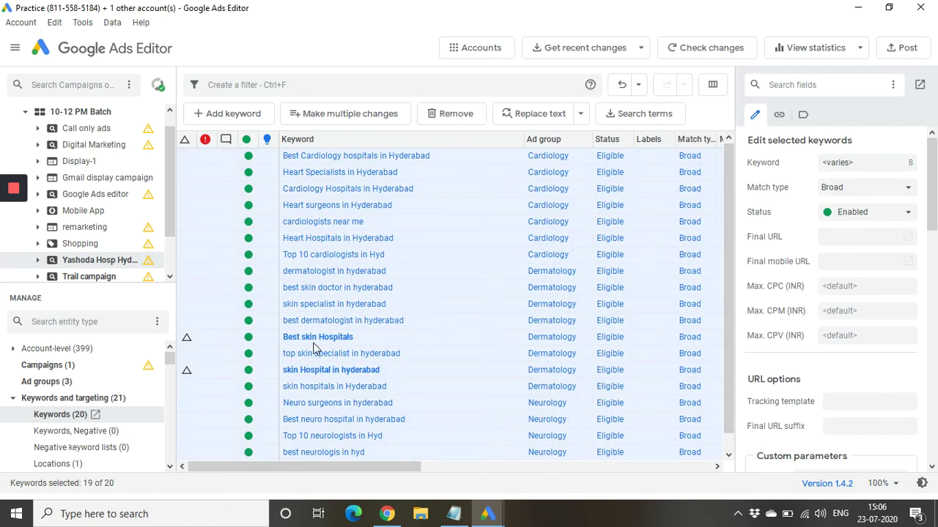
mouse_move(330, 346)
mouse_move(351, 371)
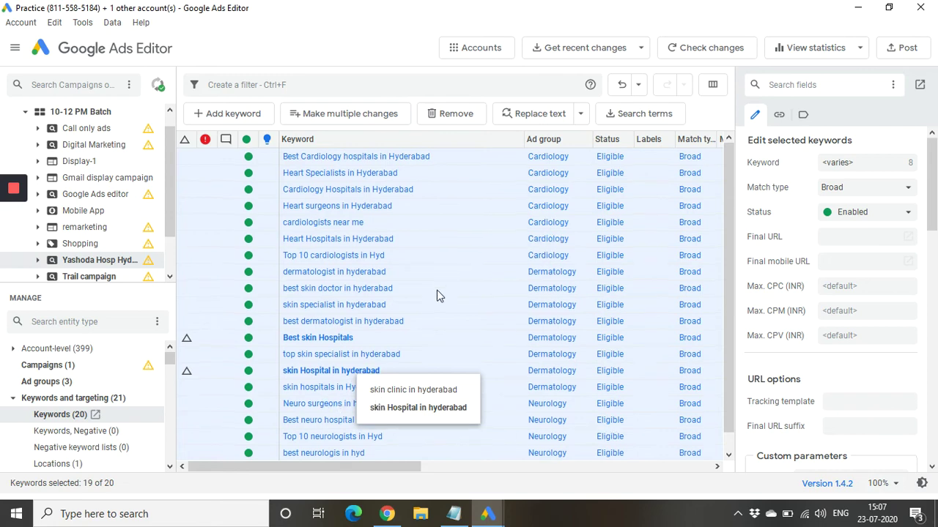
- Review the Tools menu commands without choosing any
click(84, 24)
mouse_move(55, 23)
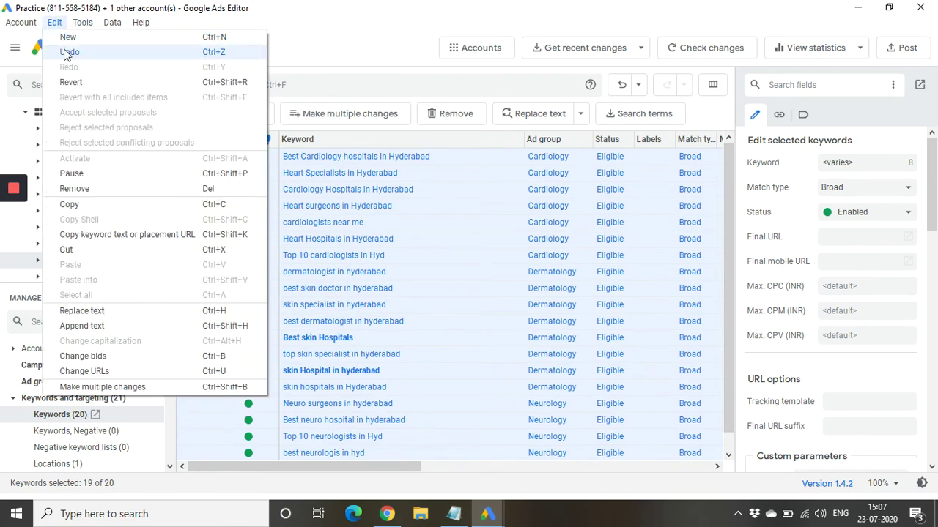
click(349, 57)
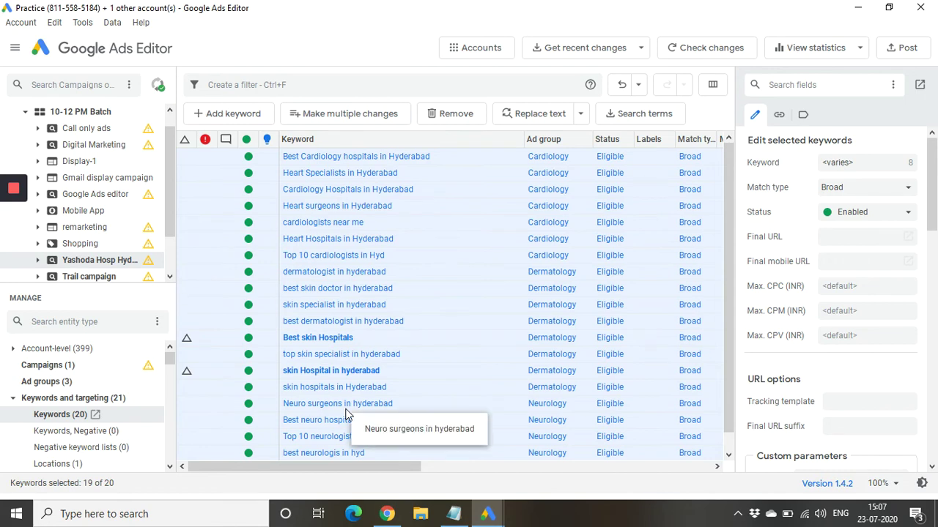
- Inspect the 'skin specialist in hyderabad' and 'top skin specialist in hyderabad' keywords
click(428, 304)
click(428, 304)
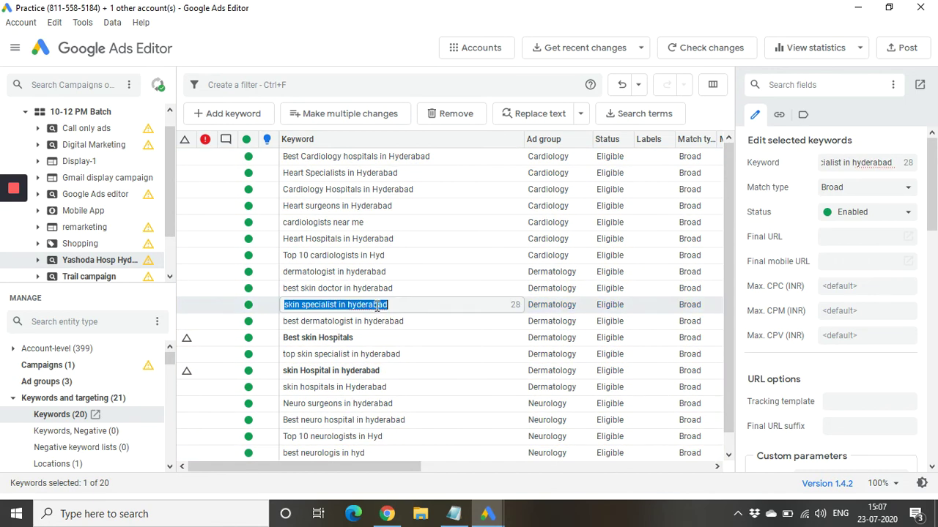
click(440, 353)
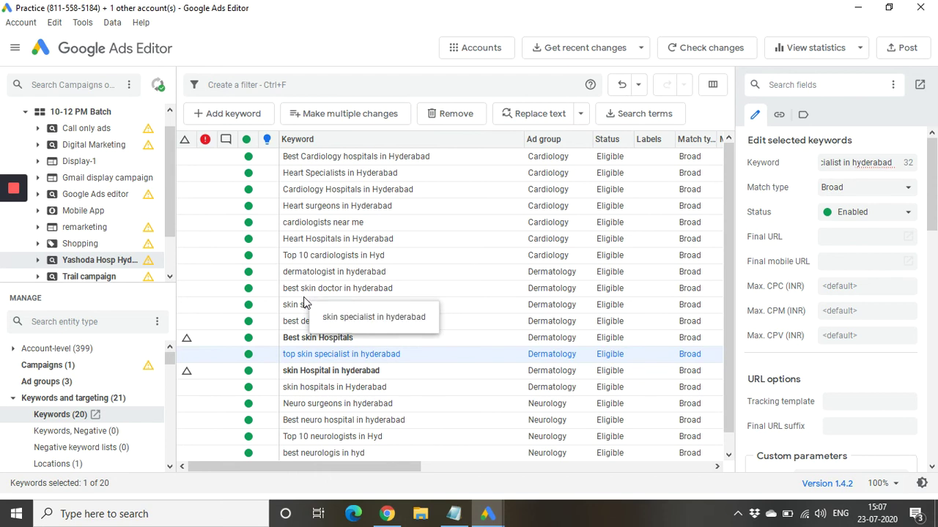
- Show Trail campaign's four Phrase keywords at 500.00 max CPC
mouse_move(2, 300)
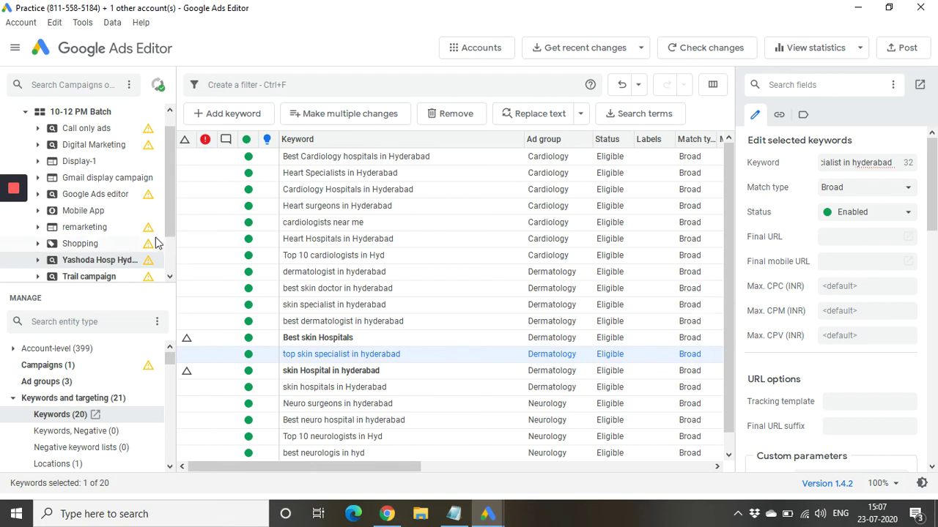
scroll(111, 249, down, 2)
click(109, 228)
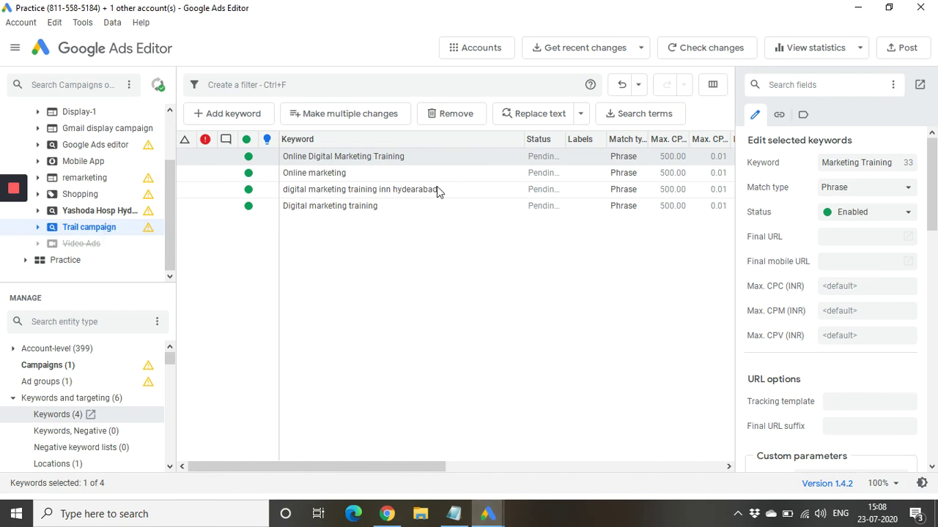
- Copy Trail campaign and paste it into the Practice account
right_click(109, 231)
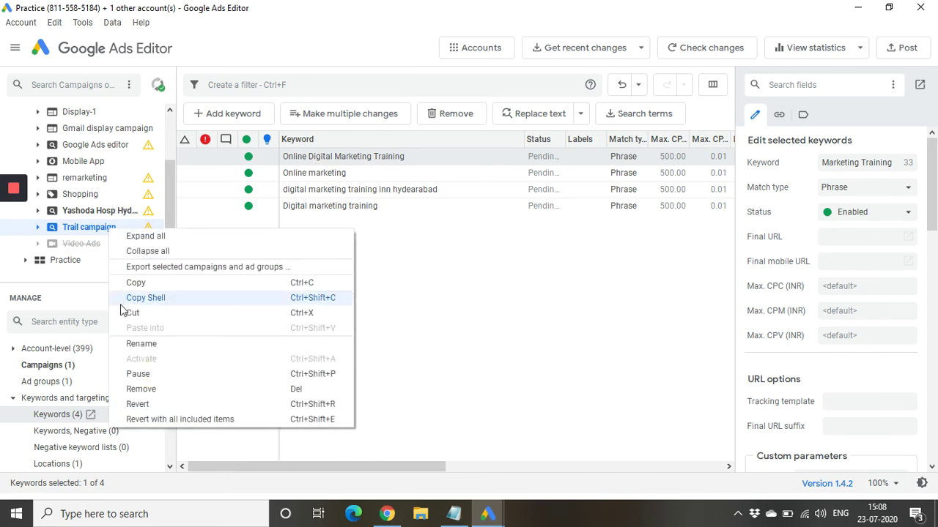
click(136, 282)
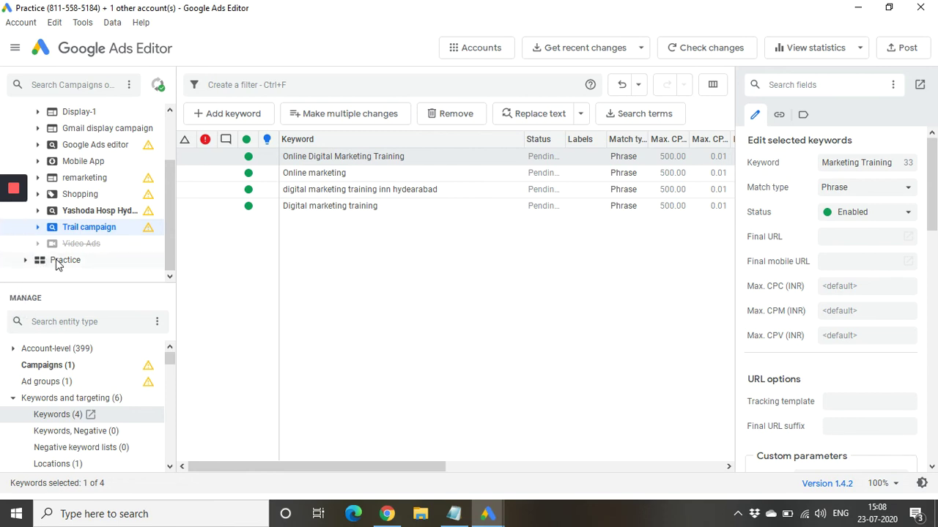
click(65, 260)
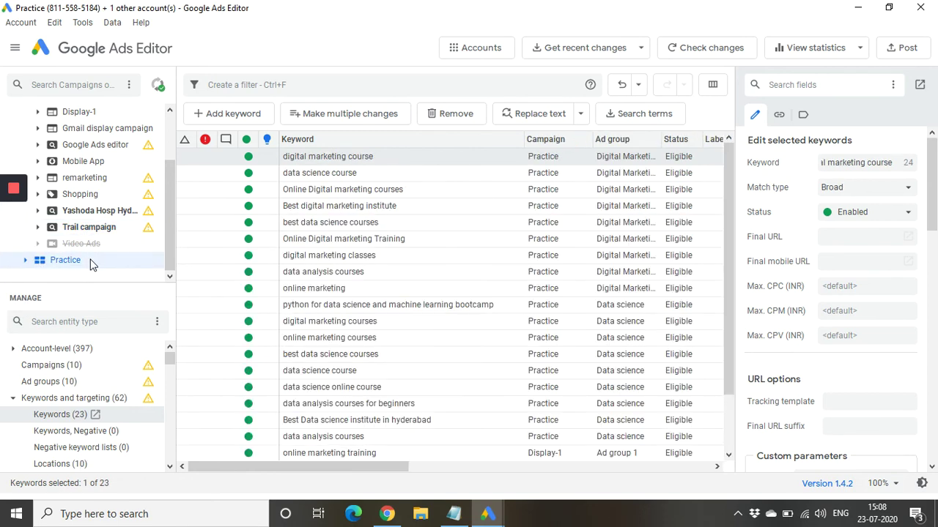
right_click(93, 263)
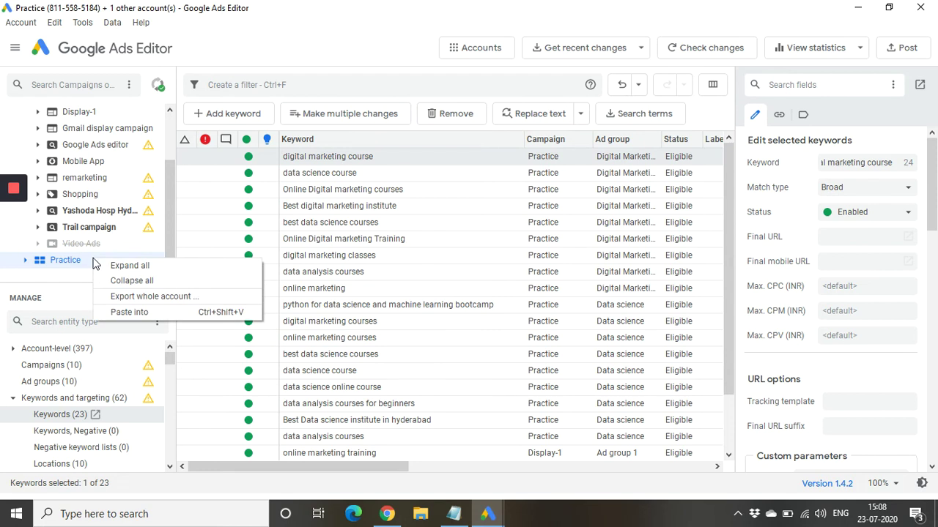
click(119, 312)
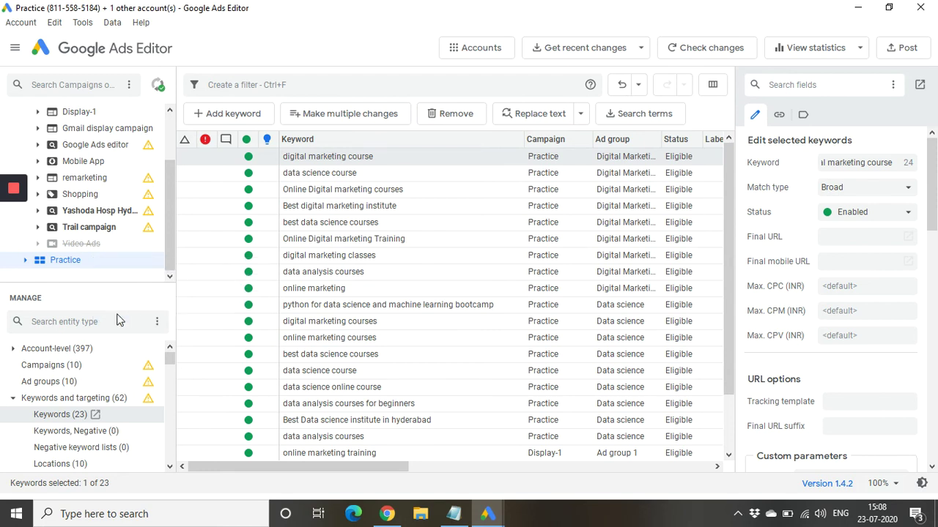
- List the Practice account's 11 campaigns, including the pending Trail campaign copy with 500.00 budget
double_click(110, 260)
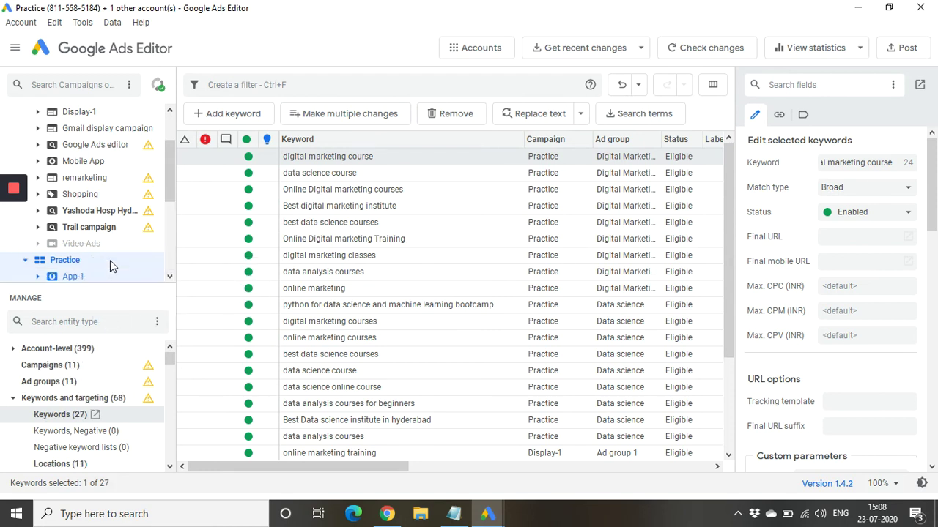
click(59, 367)
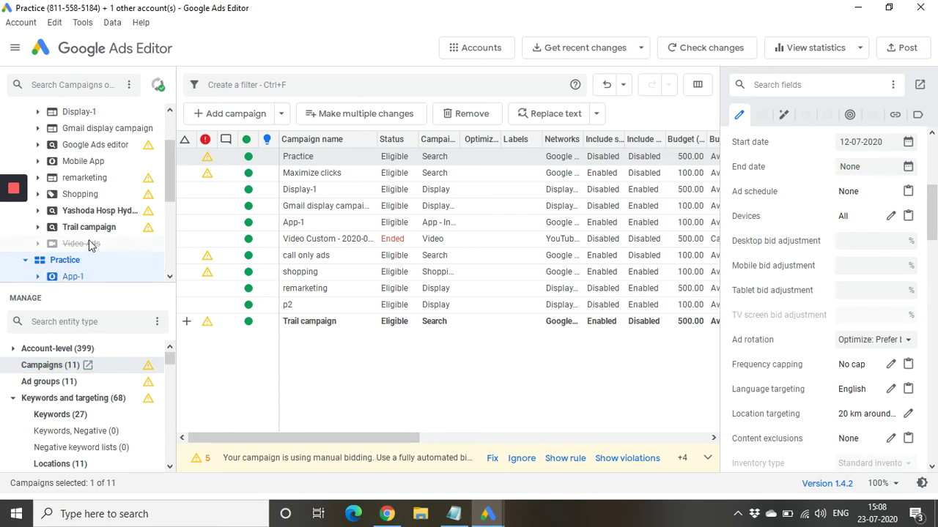
scroll(92, 246, down, 1)
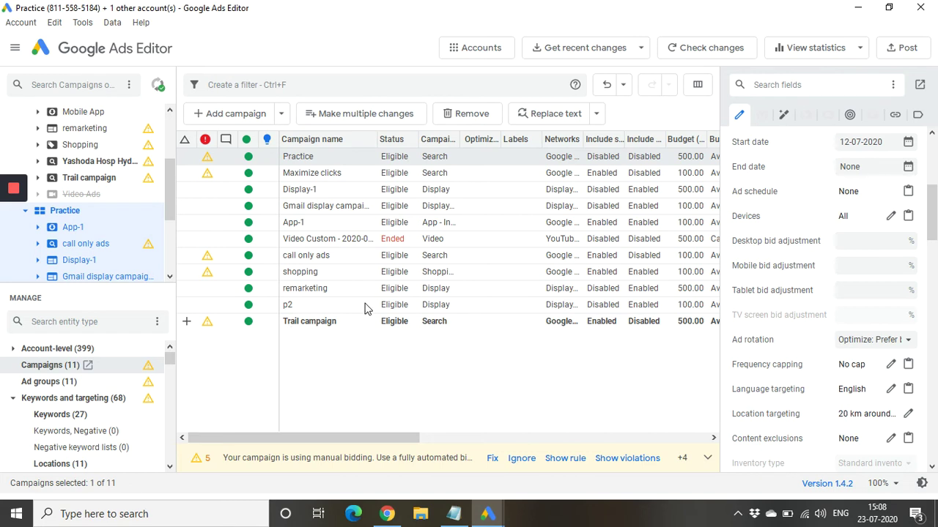
- Drag the Yashoda Hosp campaign into Practice, then open Practice from the Accounts list
click(102, 161)
drag(104, 167, 79, 211)
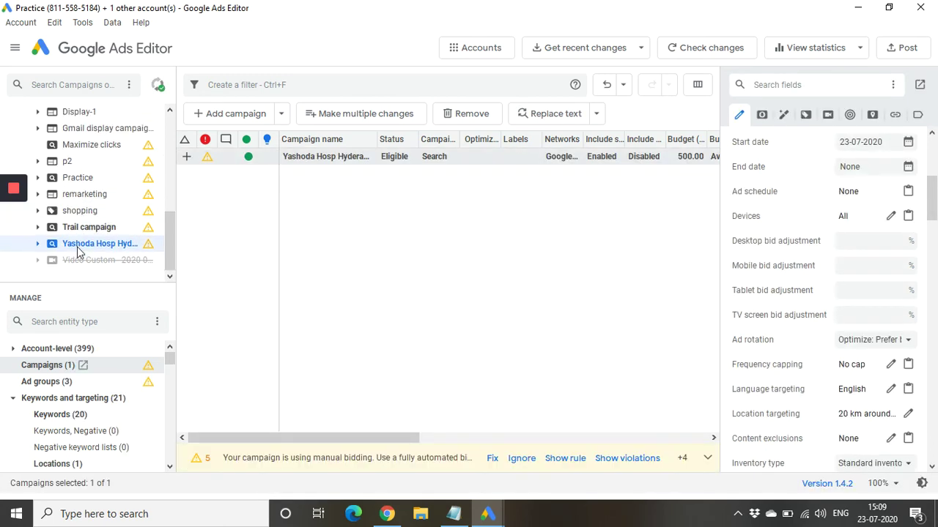
click(63, 353)
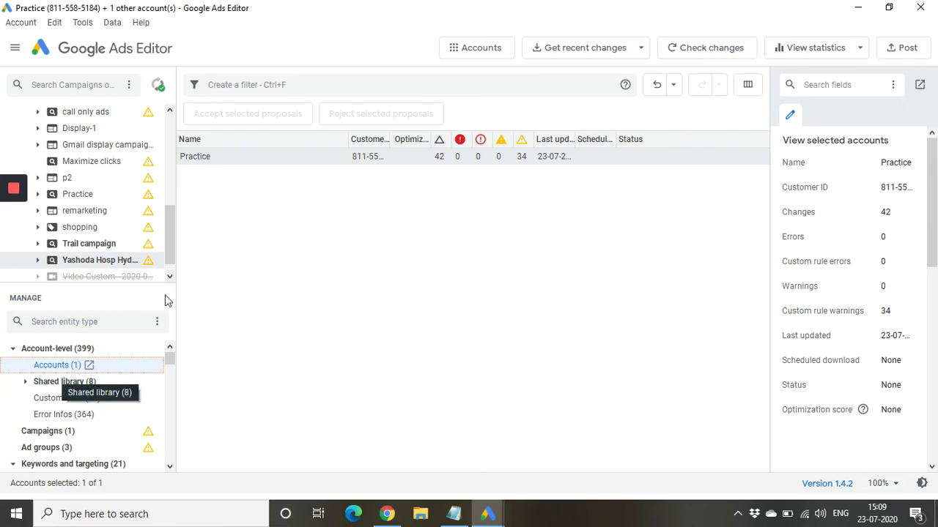
click(266, 163)
double_click(266, 162)
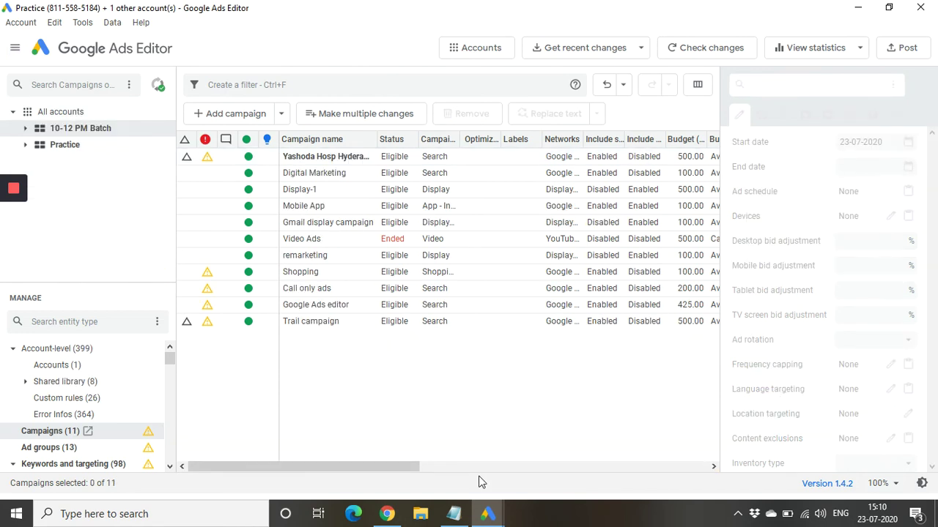
mouse_move(489, 513)
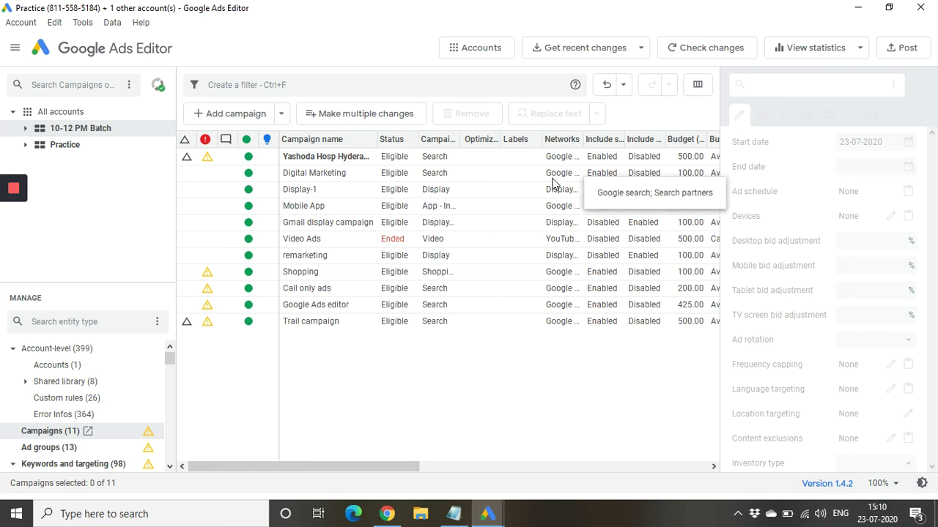
click(586, 58)
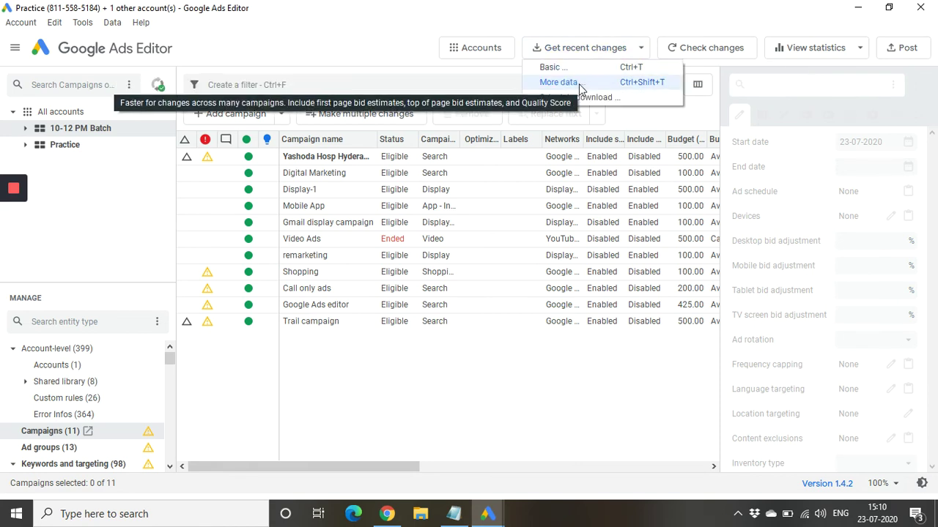
click(581, 86)
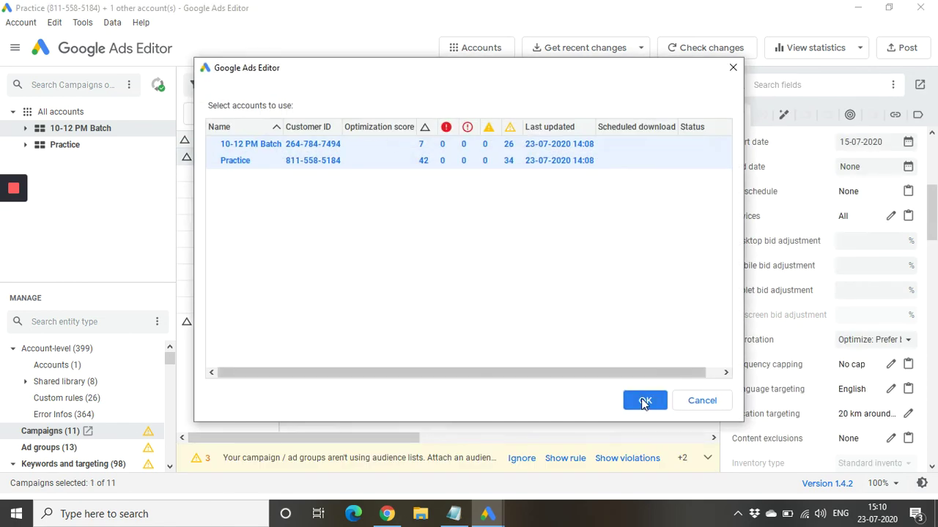
click(699, 400)
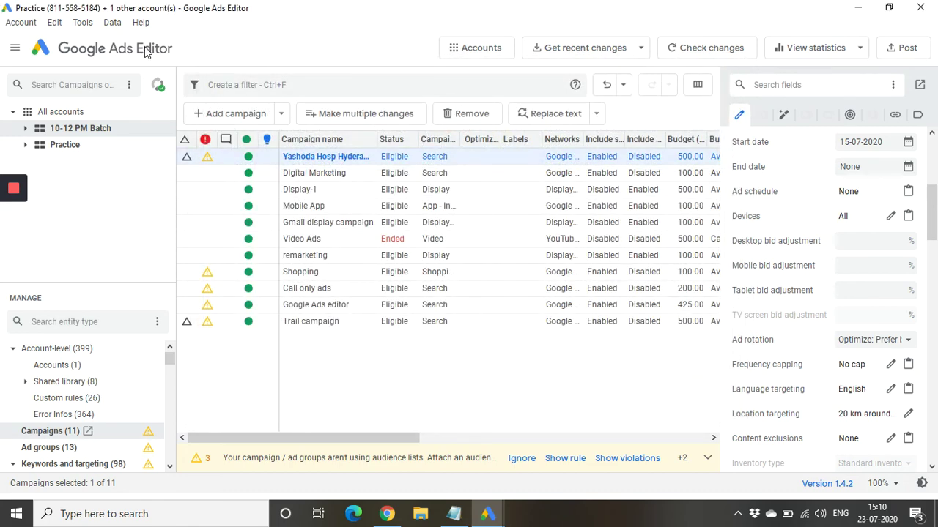
click(113, 23)
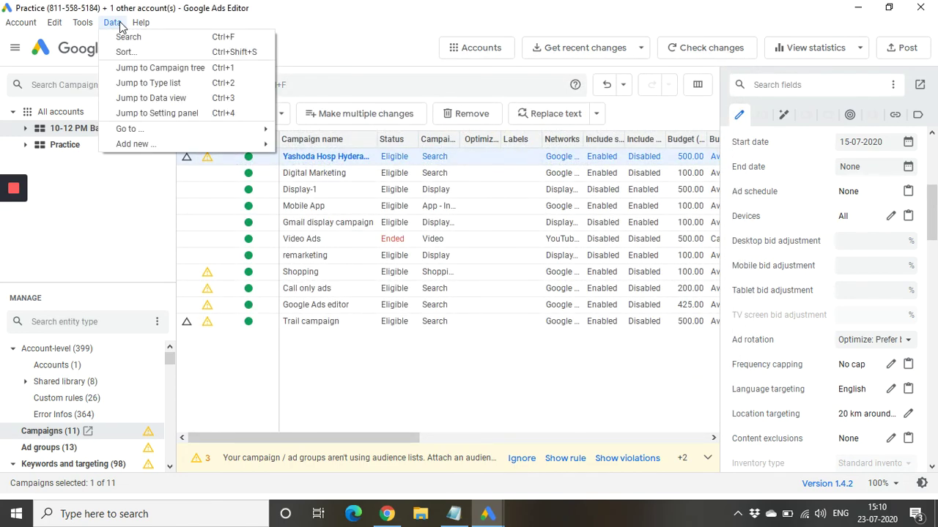
click(21, 23)
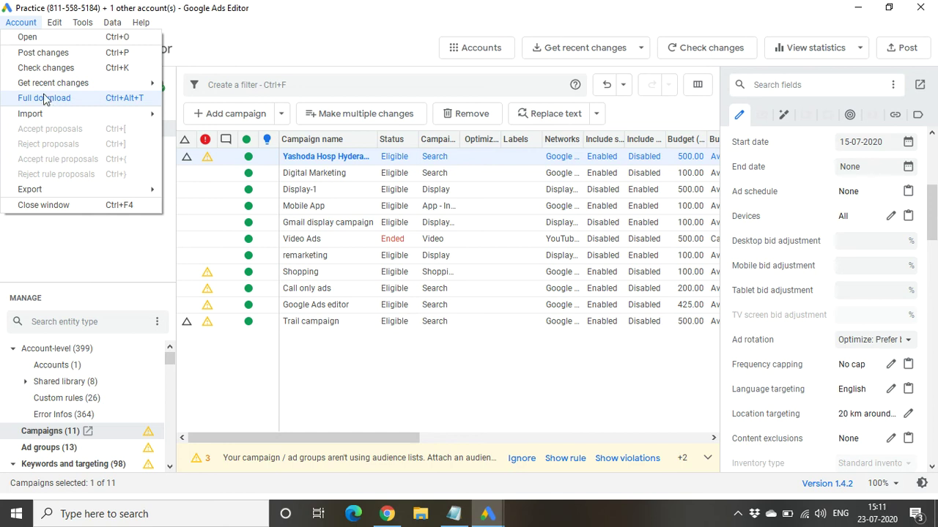
mouse_move(41, 86)
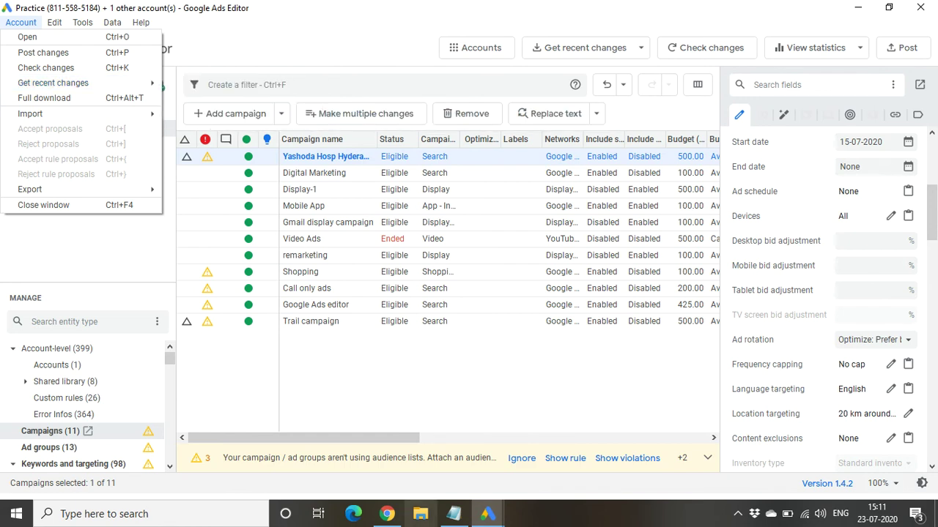
mouse_move(394, 515)
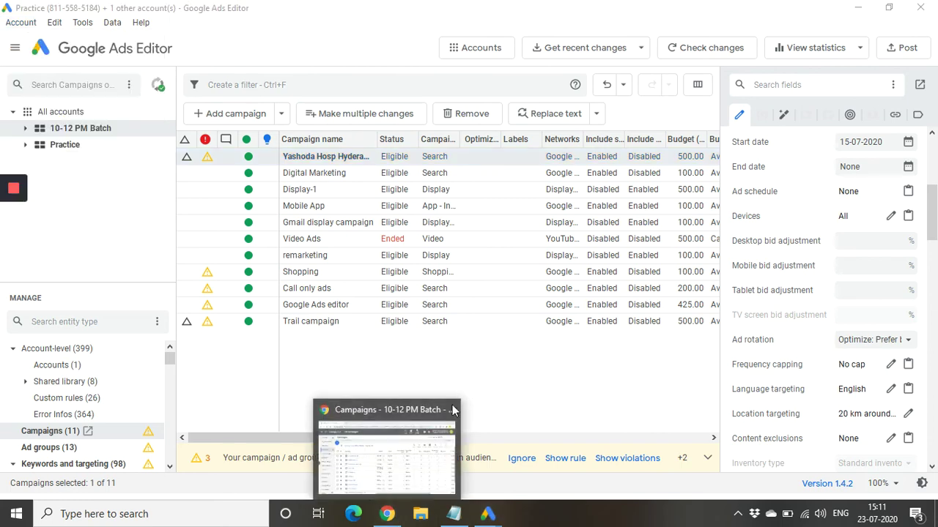
- Permanently remove the 'Google Ads editor' campaign in the Google Ads web account
click(388, 450)
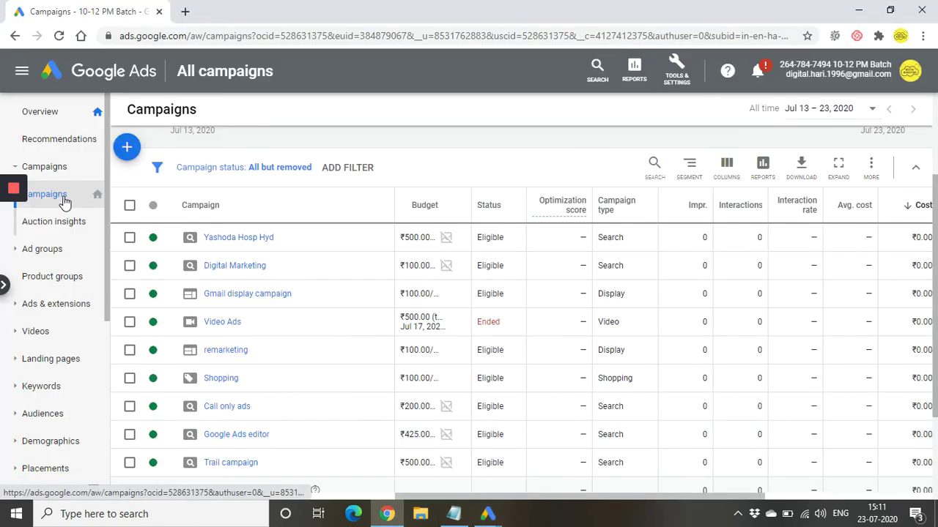
scroll(249, 286, down, 2)
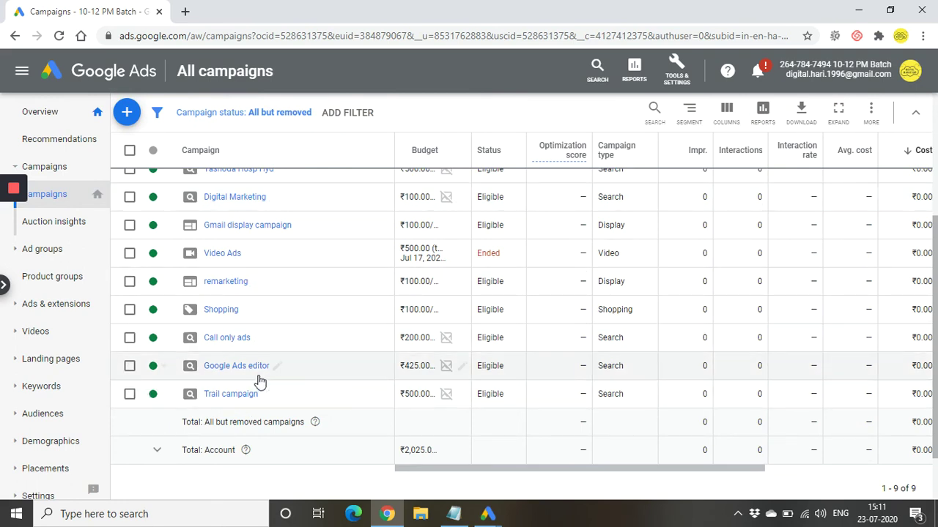
click(129, 366)
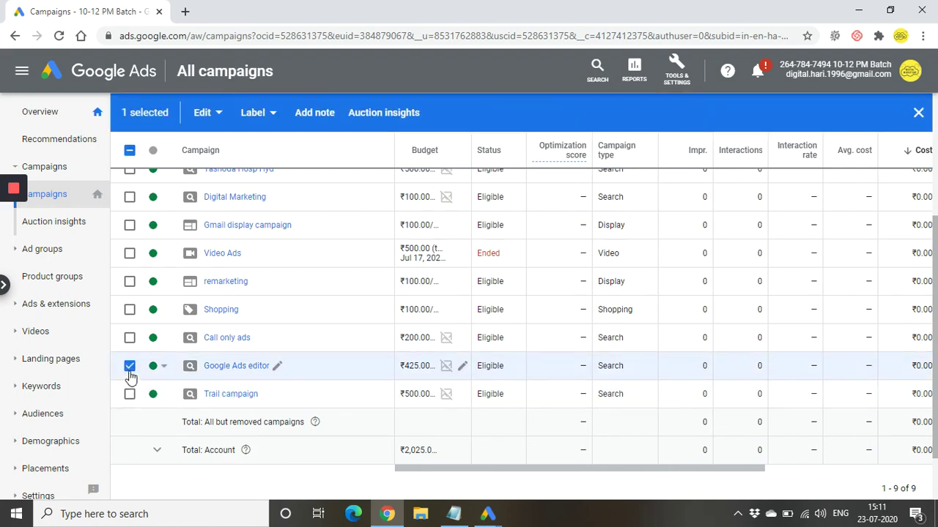
click(215, 115)
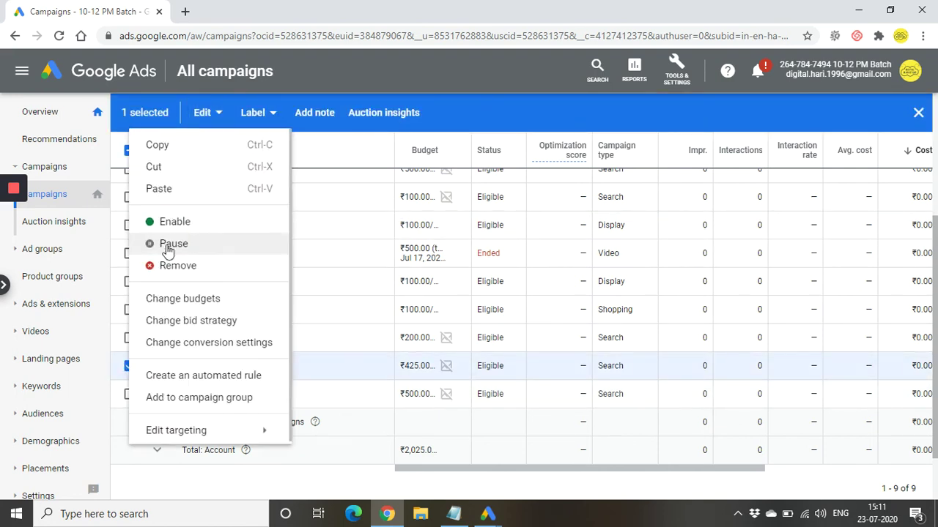
click(174, 268)
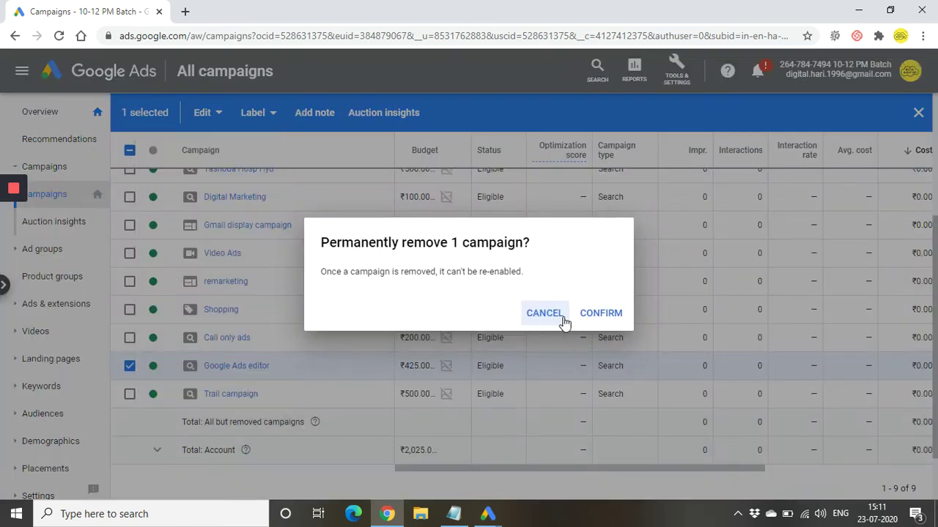
click(600, 316)
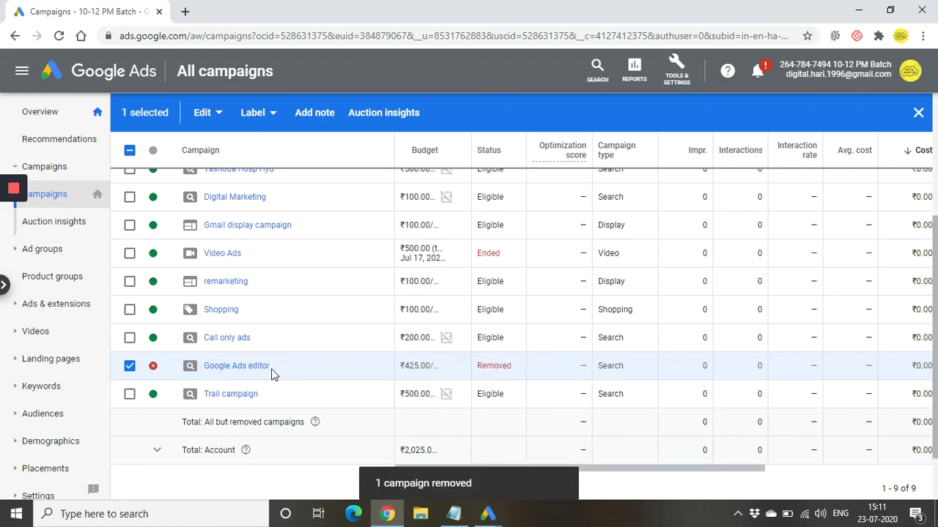
- Refresh the list showing 8 campaigns totalling ₹1,600, then minimize the browser
click(264, 35)
scroll(257, 163, down, 5)
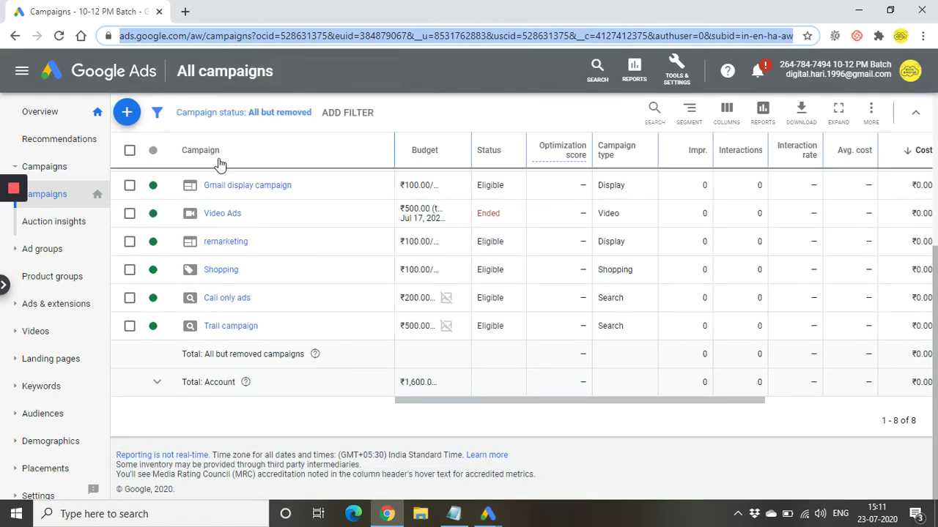
click(352, 69)
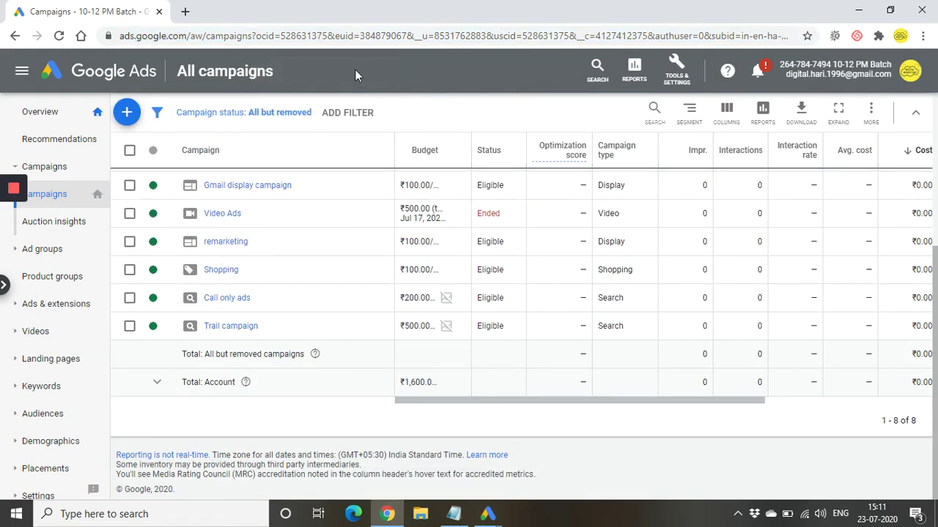
click(867, 12)
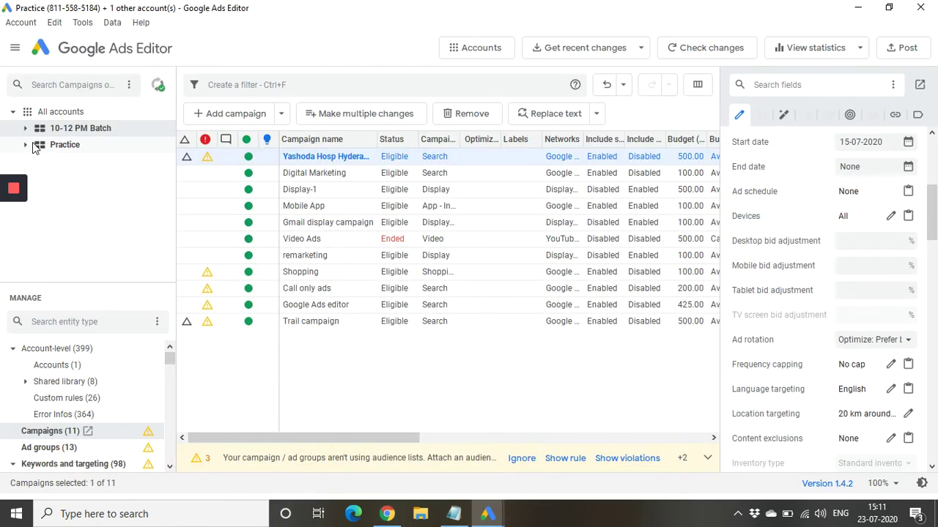
- Get recent changes with more data for 10-12 PM Batch only, covering all campaigns
click(25, 128)
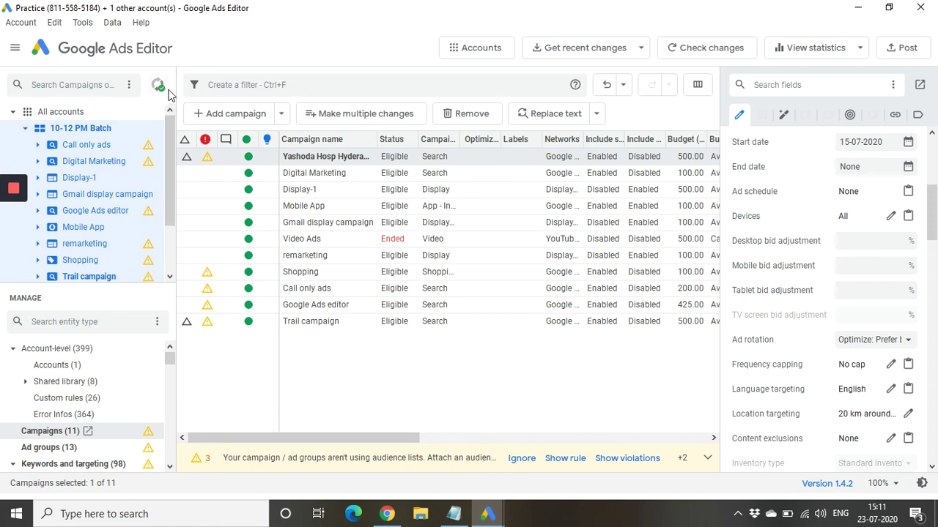
scroll(105, 168, down, 3)
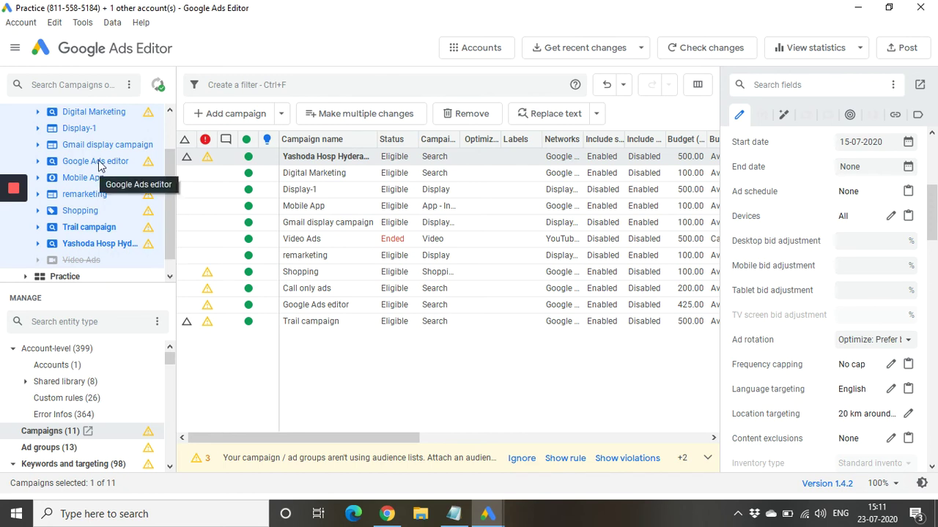
scroll(101, 167, down, 1)
scroll(98, 159, up, 3)
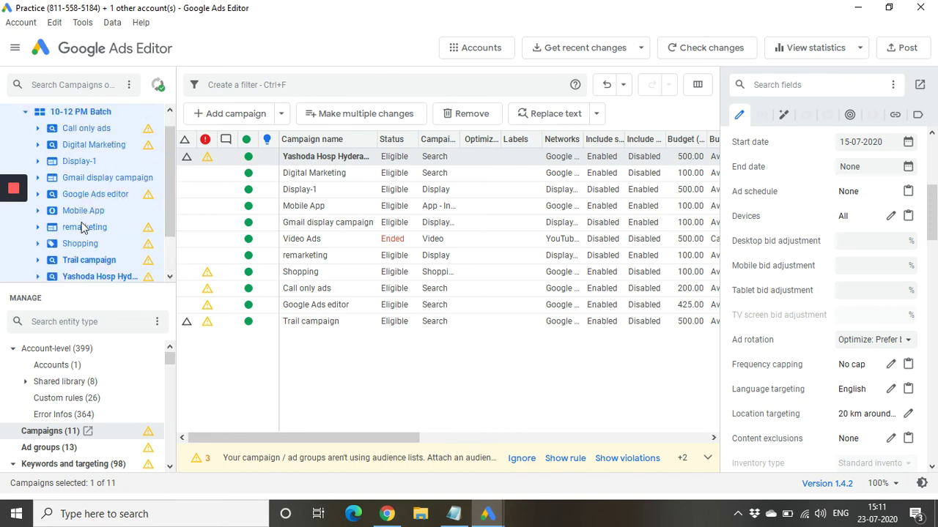
scroll(86, 218, down, 3)
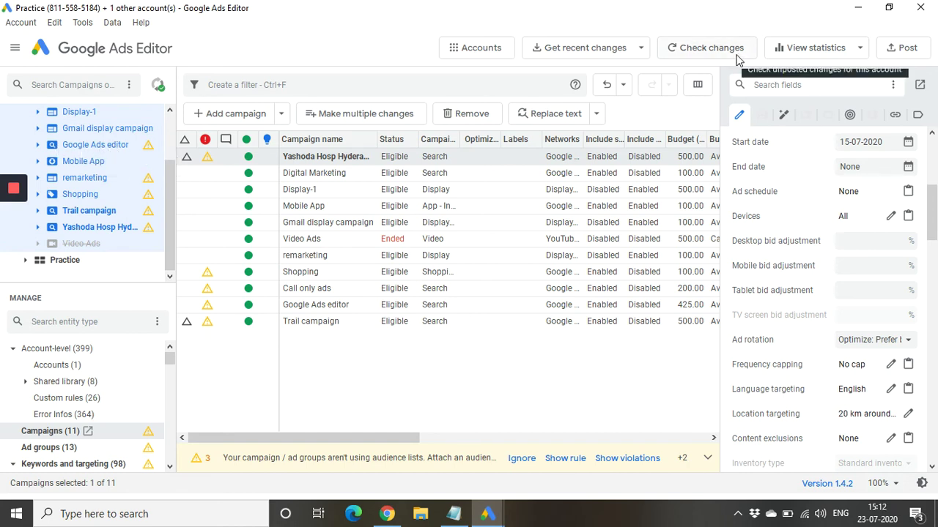
click(641, 48)
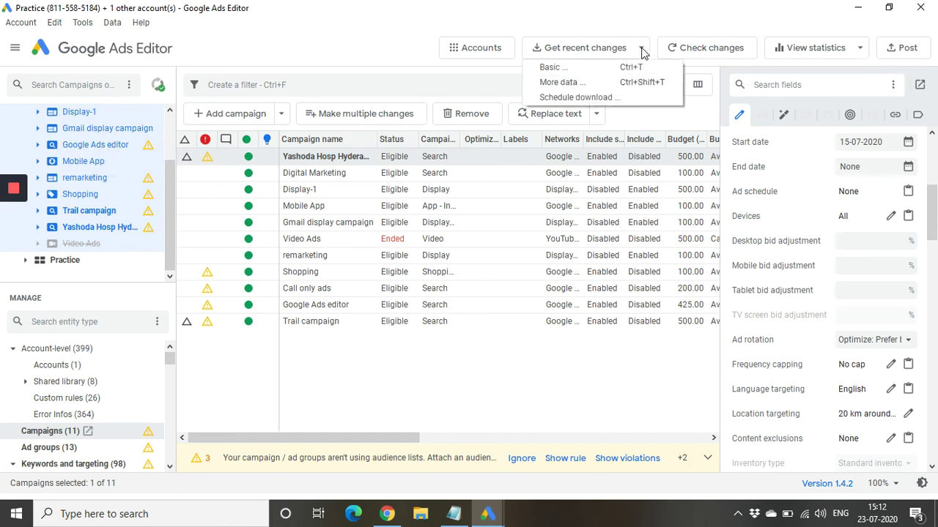
click(583, 83)
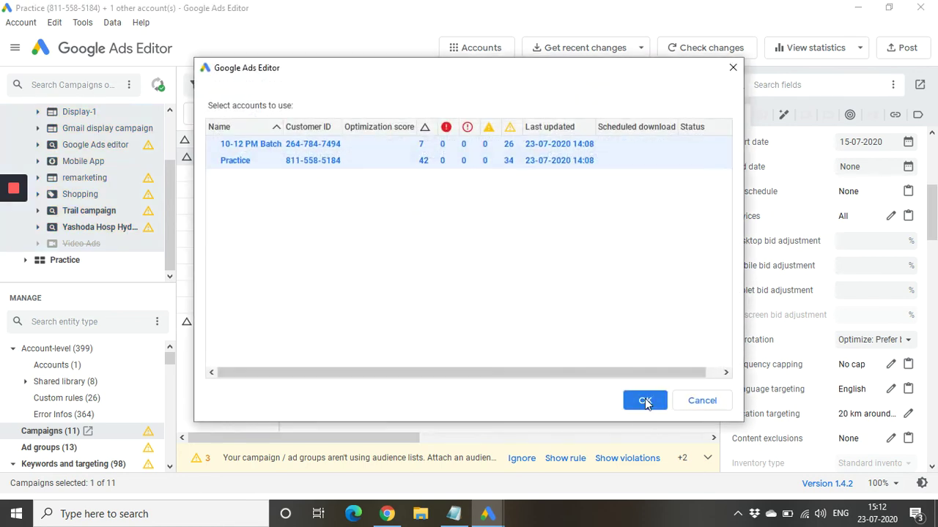
click(436, 146)
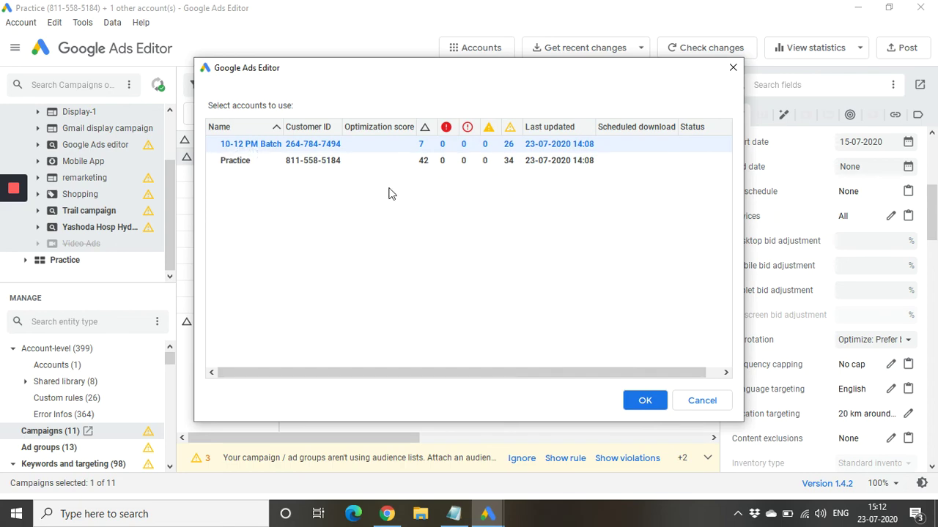
click(633, 410)
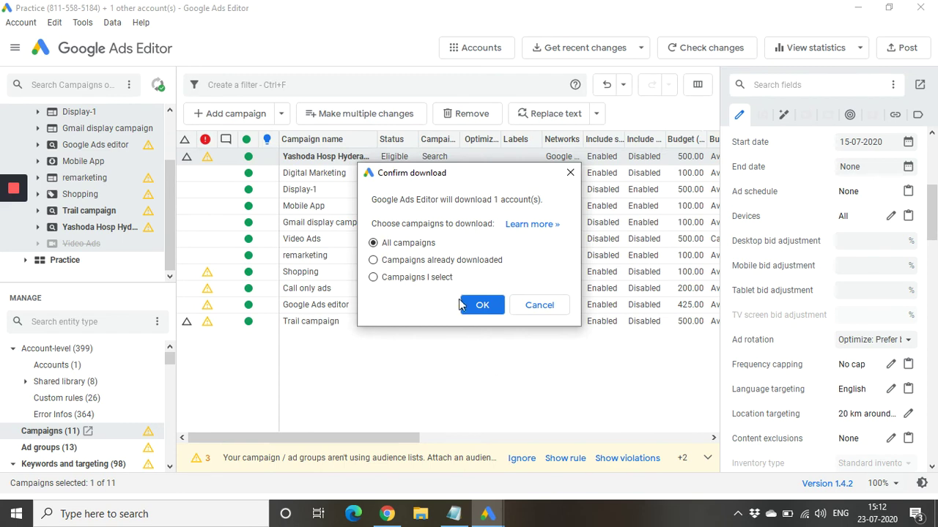
click(482, 305)
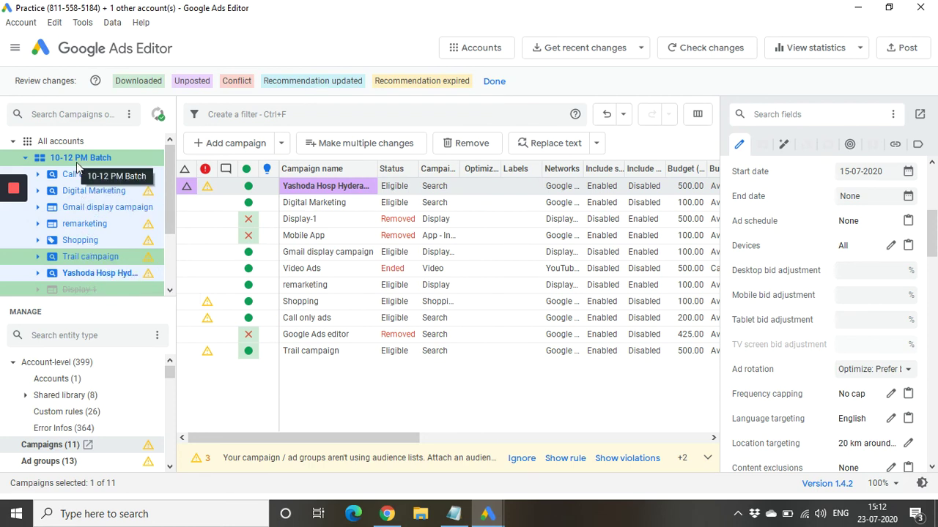
- Check the campaign list now marking Display-1, Mobile App and Google Ads editor as Removed
scroll(83, 208, down, 1)
scroll(83, 208, up, 1)
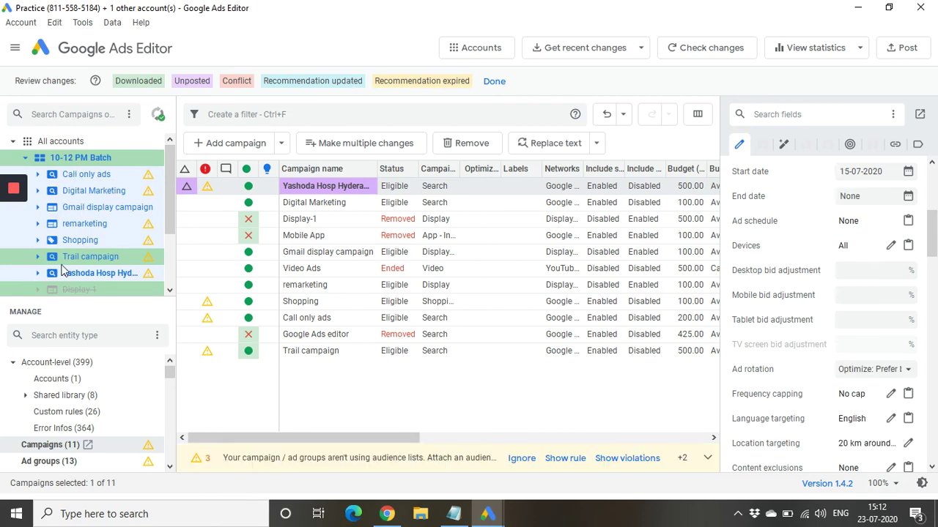
click(56, 378)
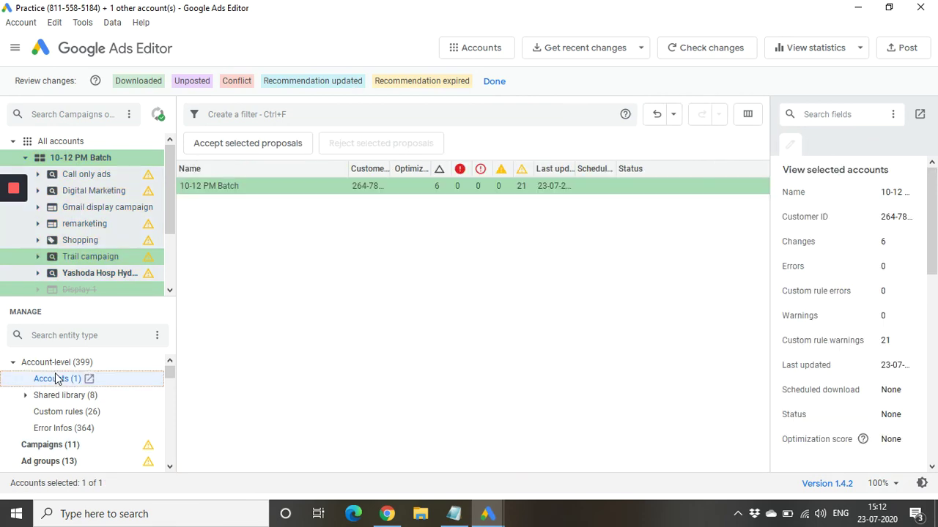
double_click(318, 187)
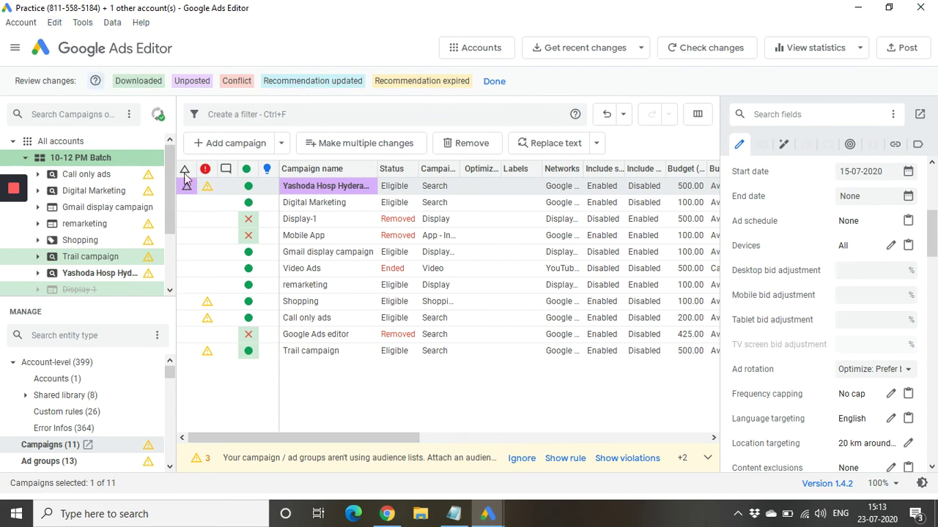
click(29, 28)
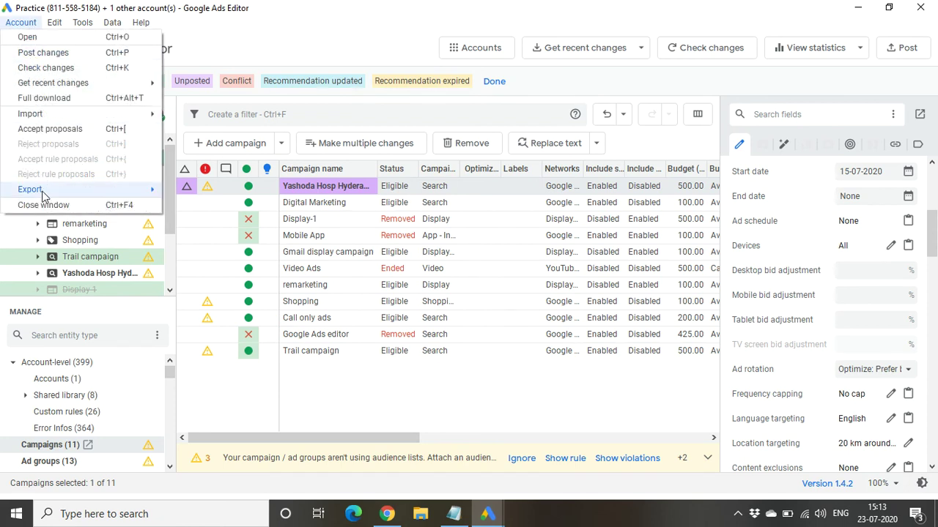
mouse_move(42, 193)
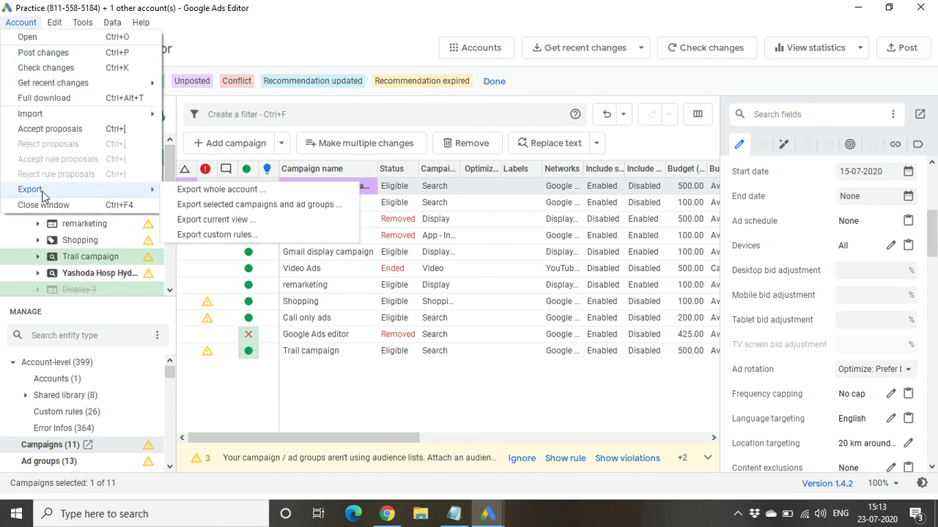
click(243, 192)
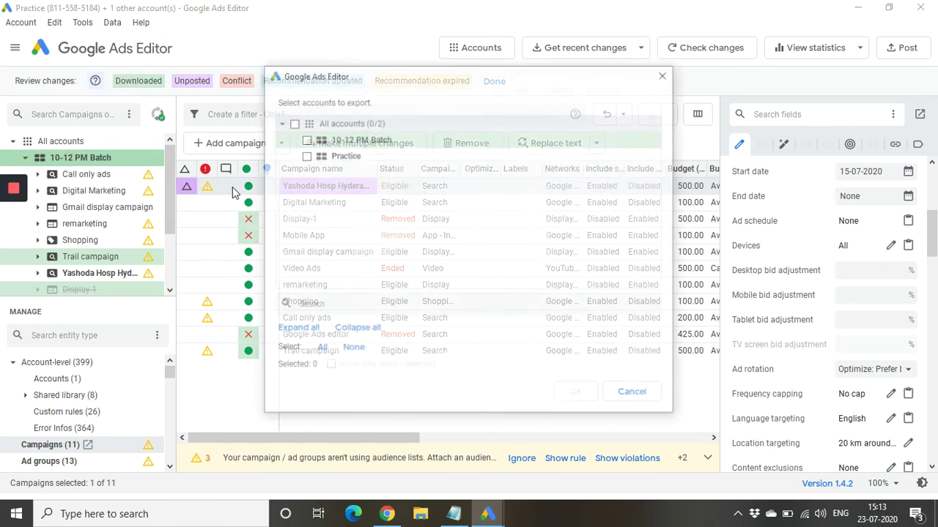
click(356, 140)
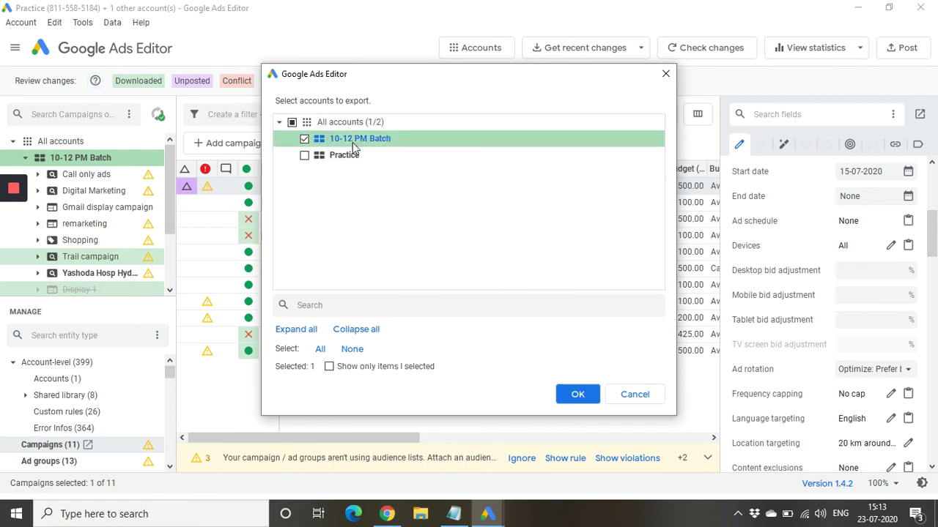
click(576, 396)
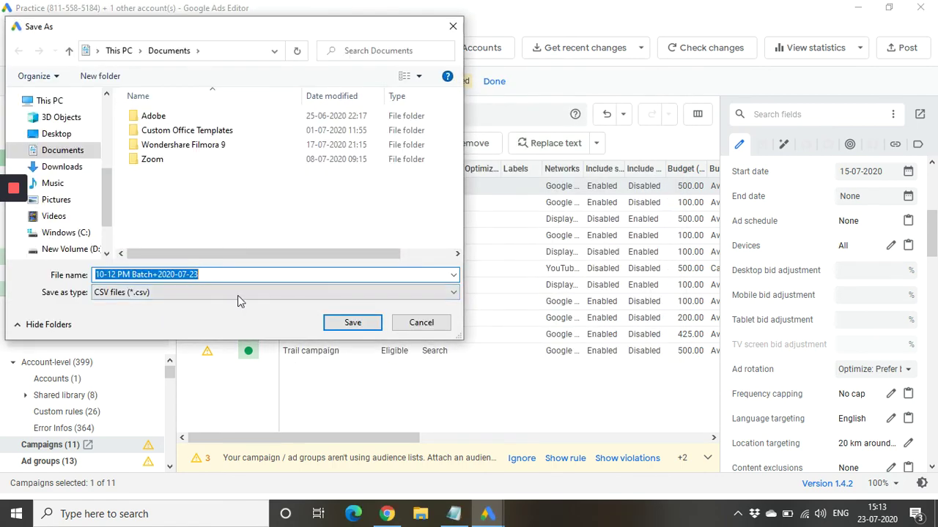
click(416, 326)
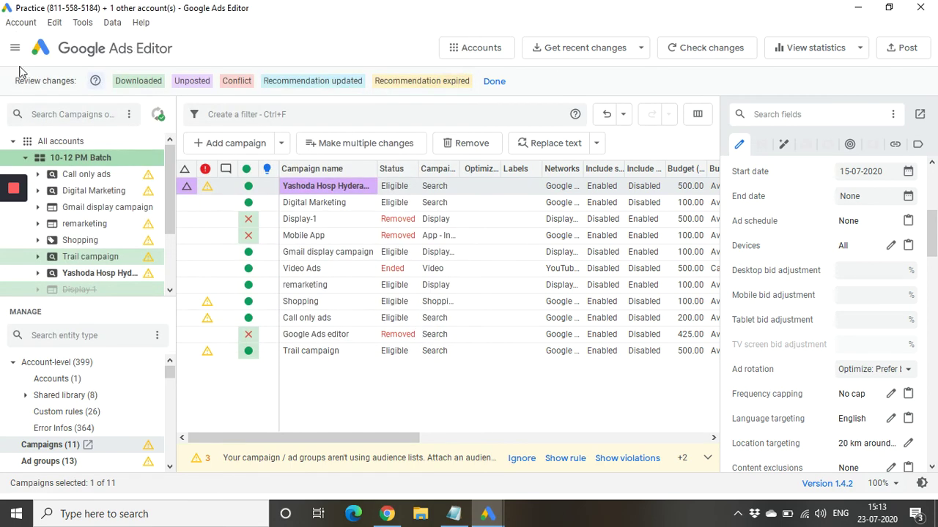
click(19, 26)
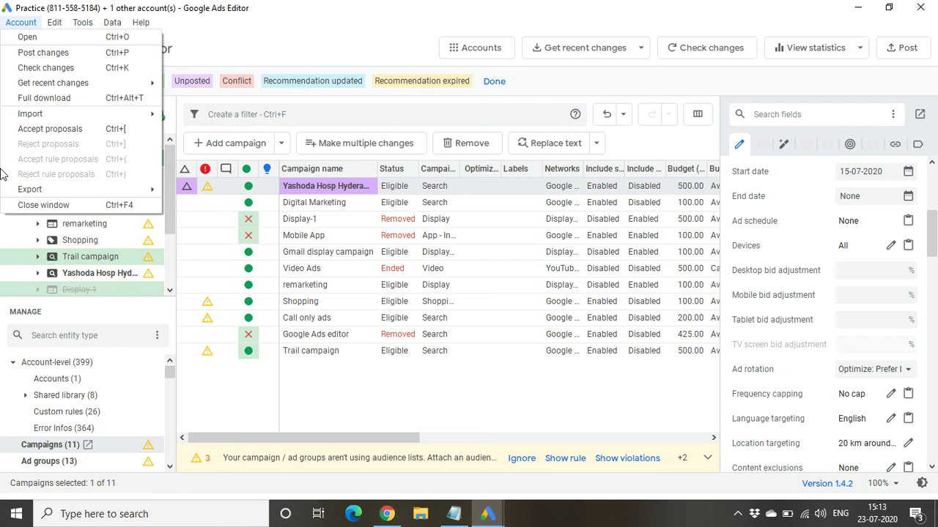
mouse_move(64, 117)
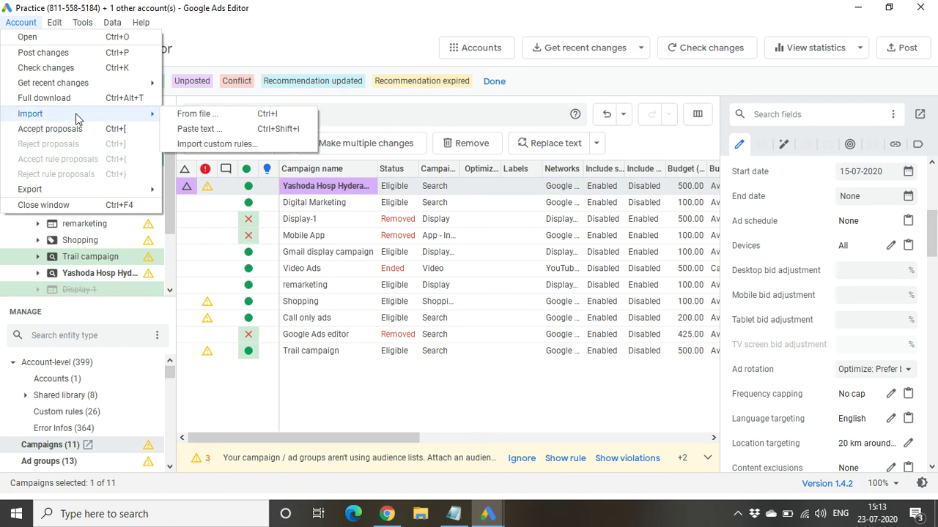
click(182, 115)
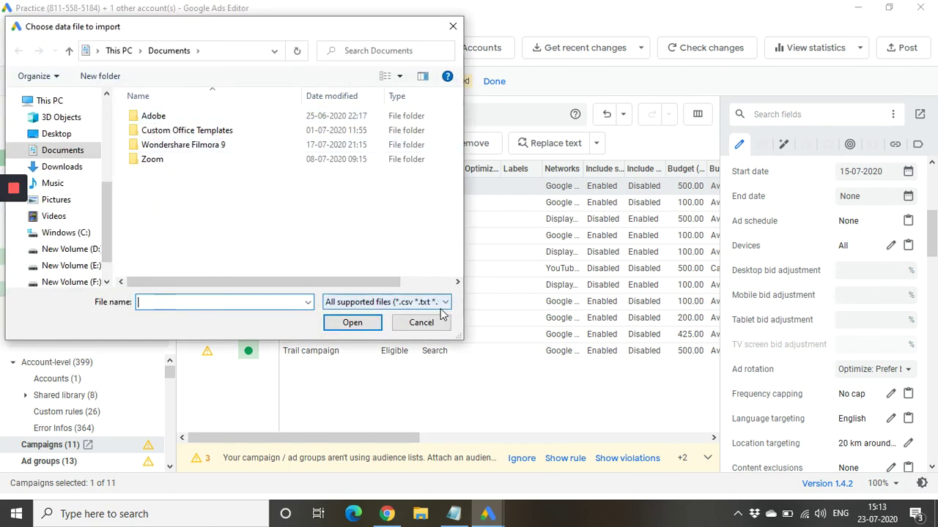
click(431, 330)
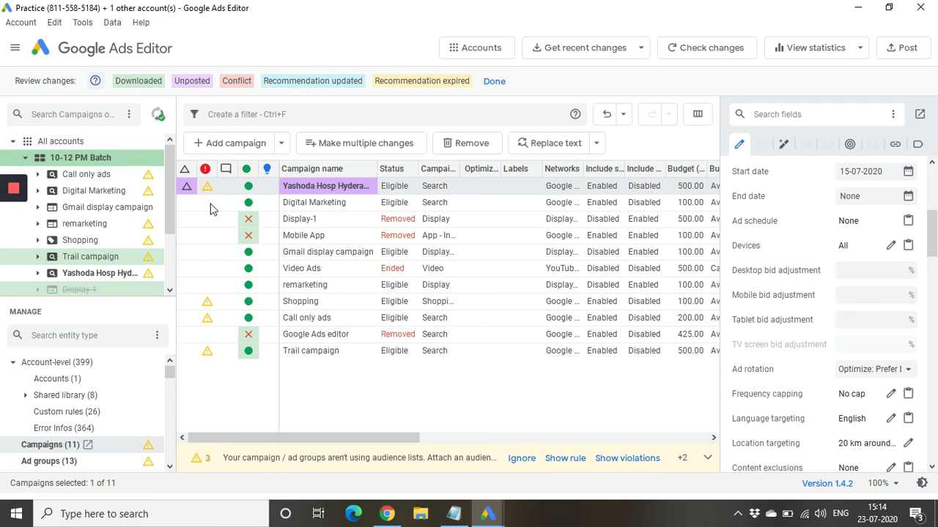
- Download only the Wedding Shots account from the accounts manager
scroll(147, 220, down, 3)
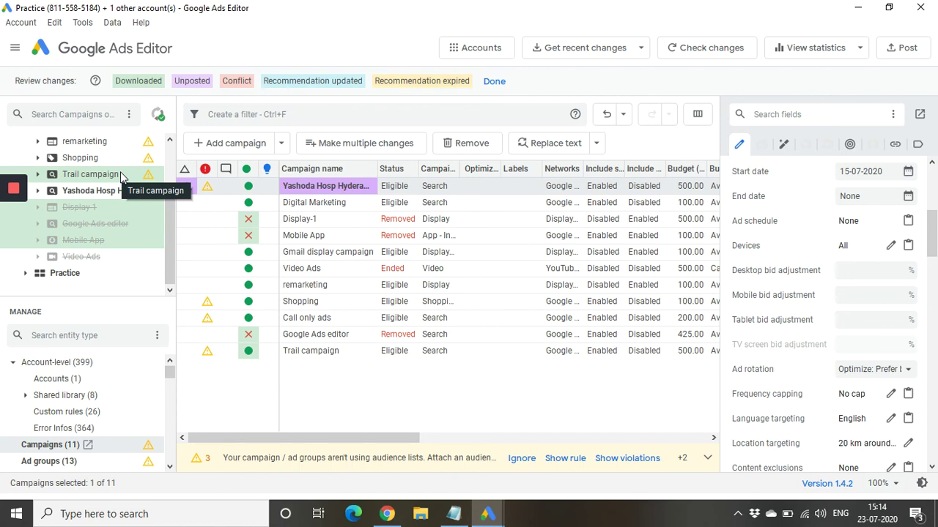
click(455, 58)
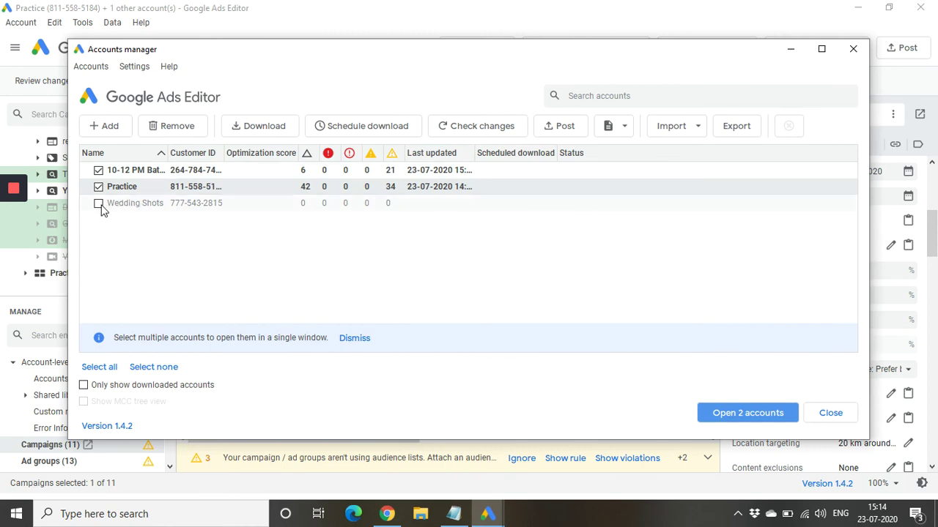
click(98, 205)
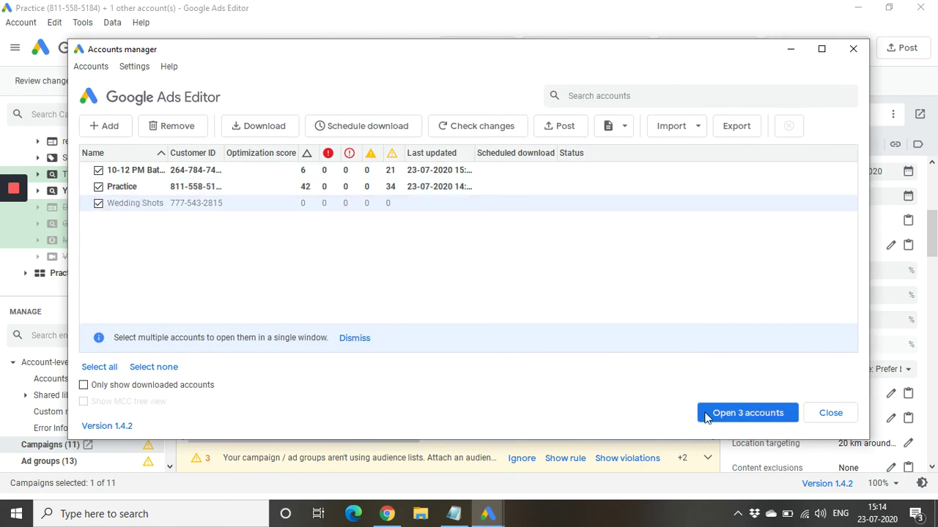
click(98, 187)
click(98, 171)
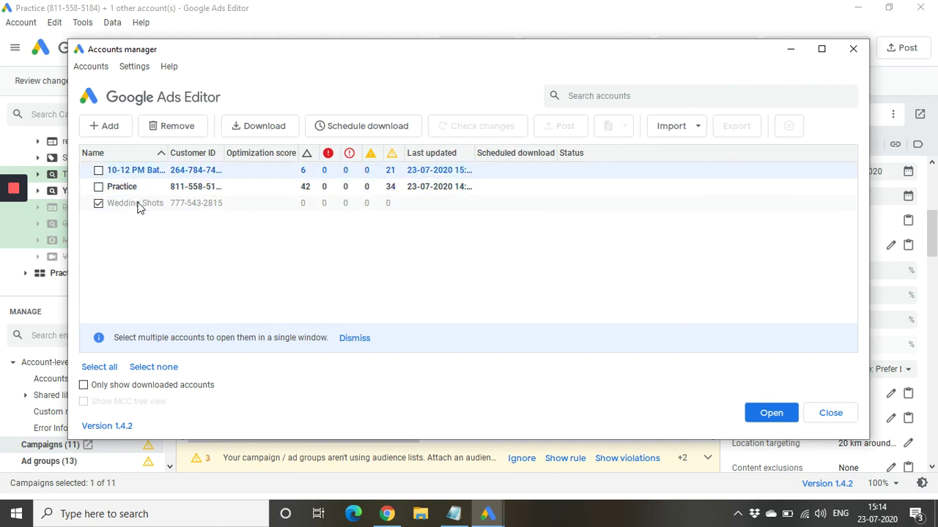
click(258, 127)
click(471, 299)
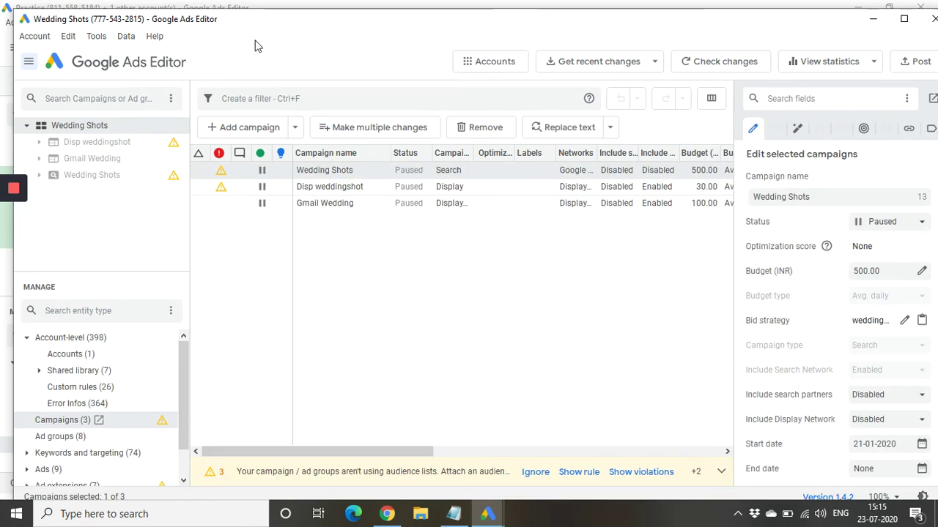
- Position the Wedding Shots window beside the Practice window so both campaign lists show
click(873, 19)
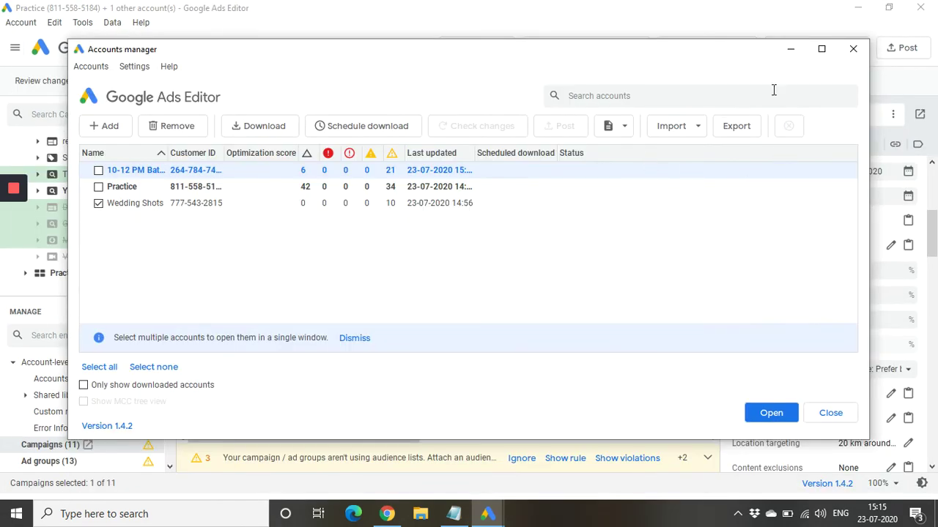
click(791, 51)
mouse_move(488, 511)
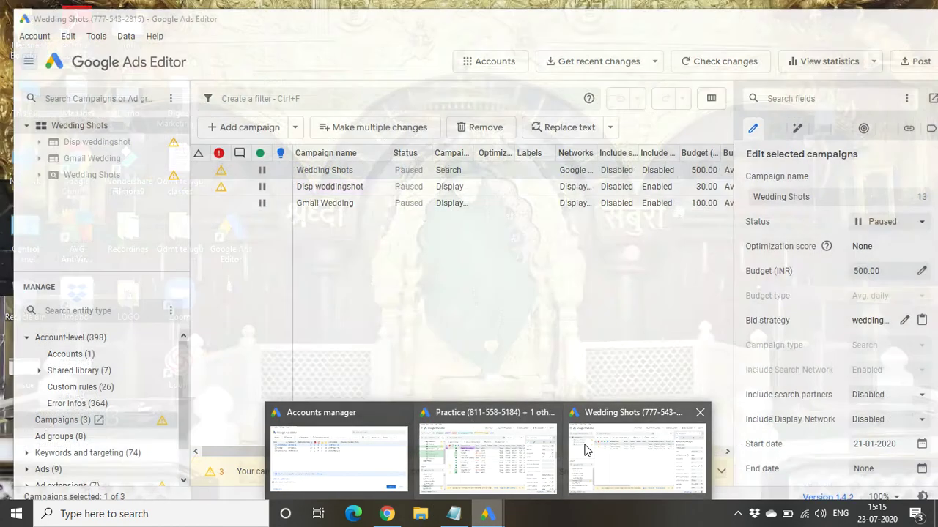
click(586, 449)
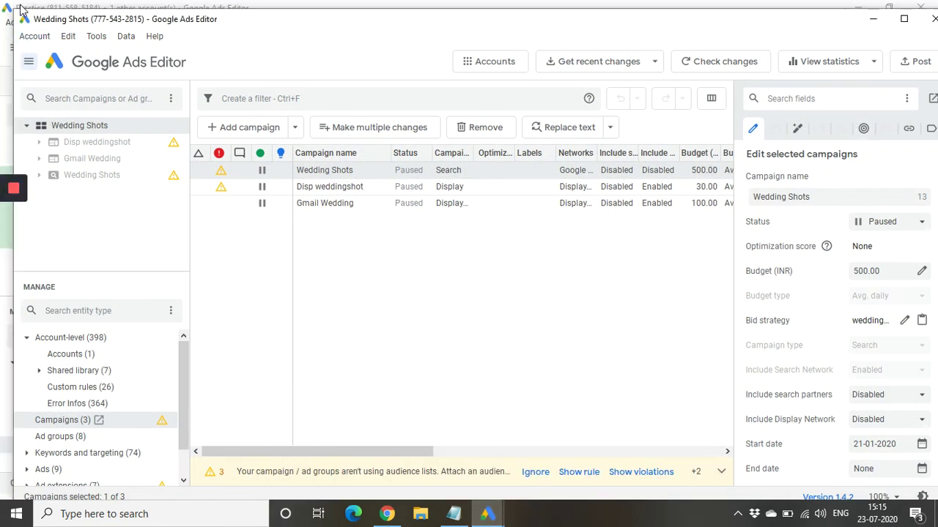
drag(20, 9, 387, 18)
click(441, 42)
click(601, 27)
drag(638, 39, 559, 33)
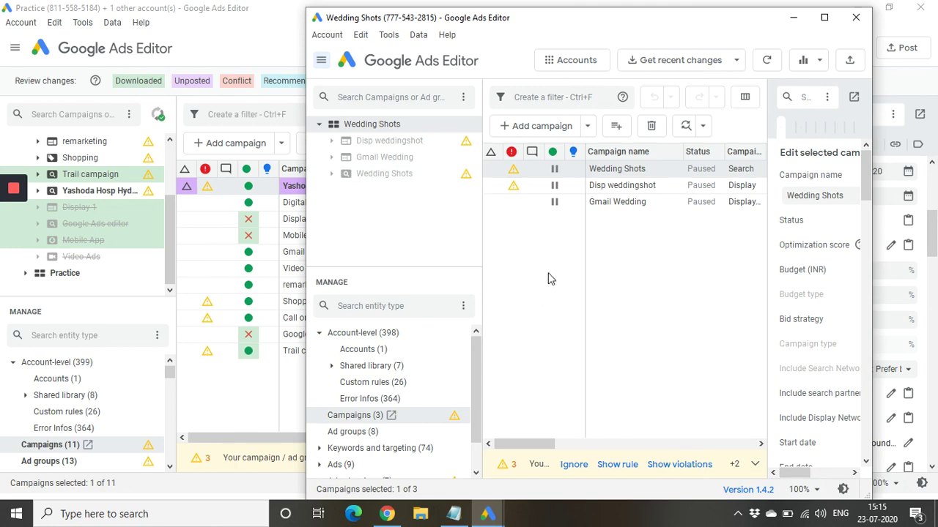
- Copy the Yashoda Hosp Hyderabad campaign and switch to the Wedding Shots window
right_click(84, 194)
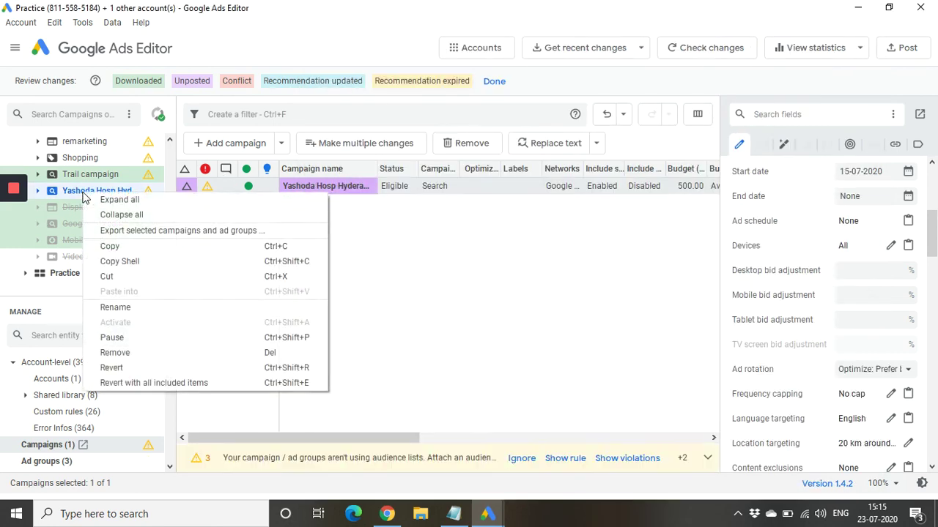
click(107, 249)
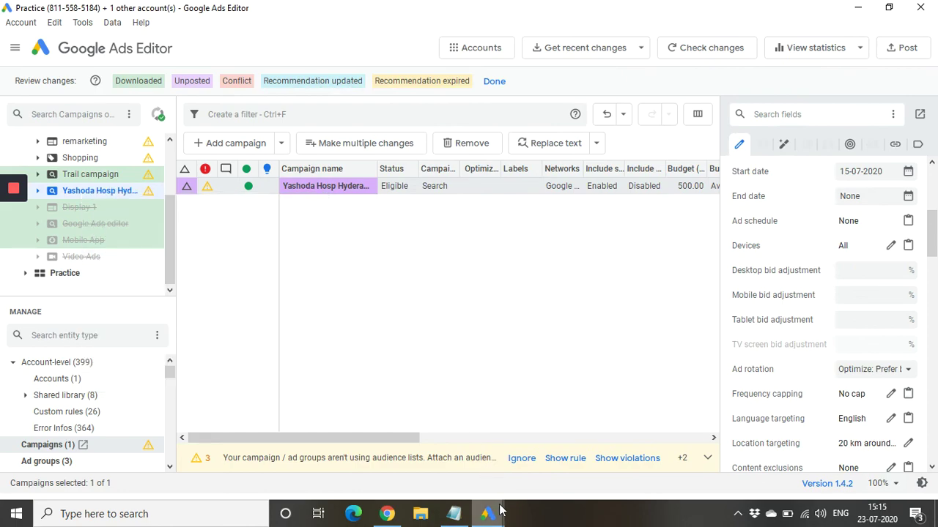
mouse_move(500, 510)
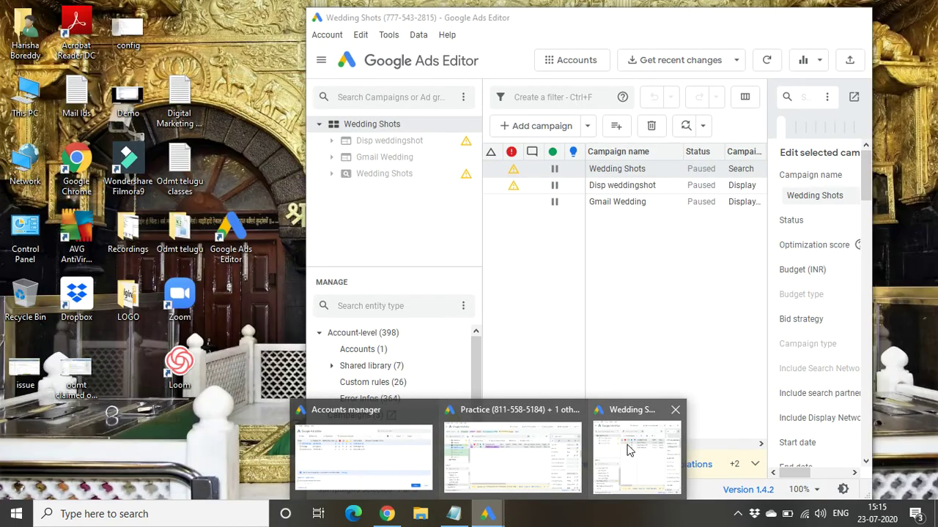
click(628, 445)
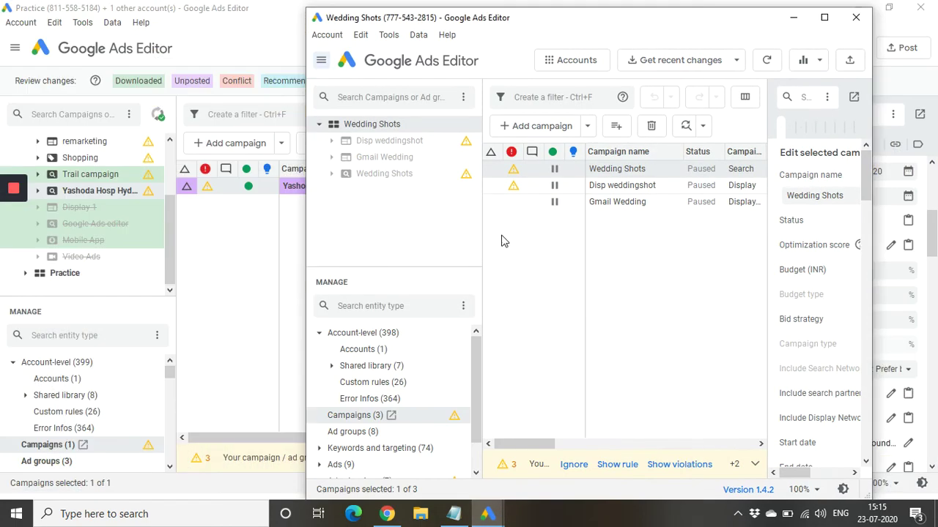
- Paste the campaign into Wedding Shots with Ctrl+V, undo it with Ctrl+Z, and minimize the window
right_click(376, 124)
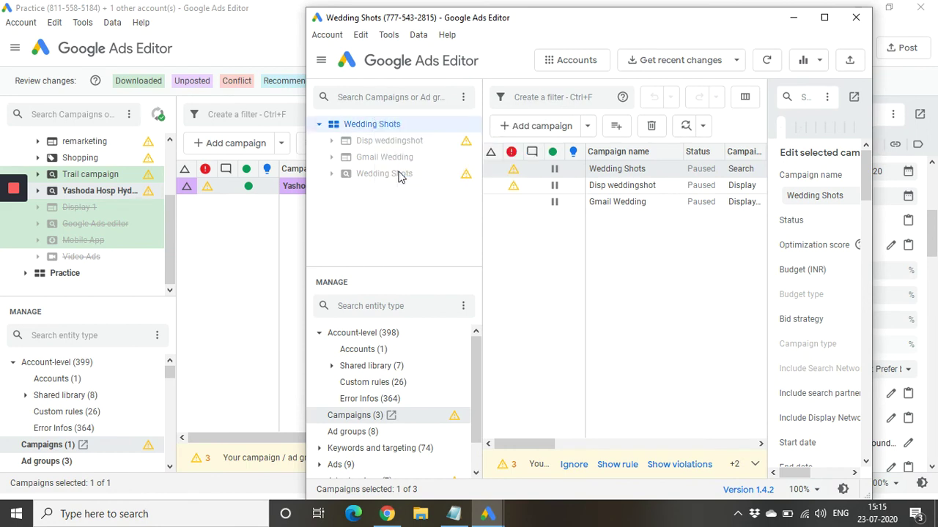
key(ctrl+v)
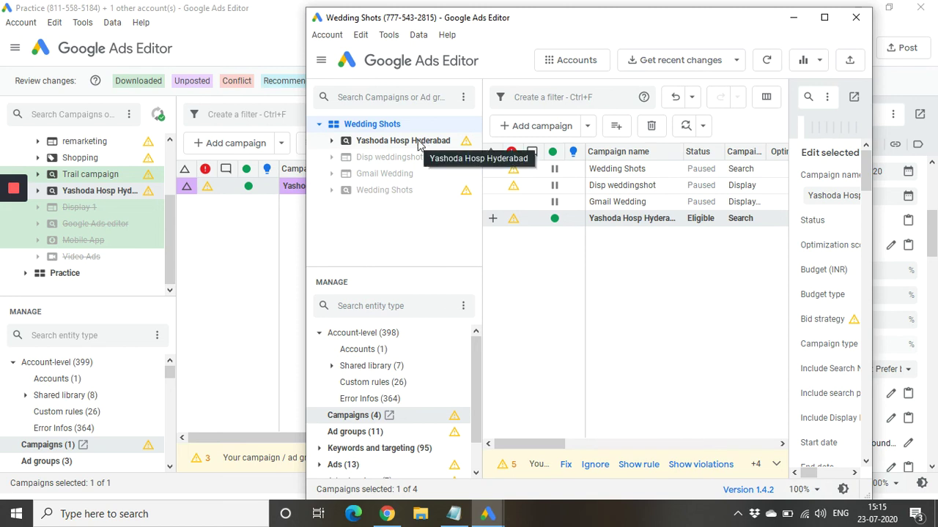
key(ctrl+z)
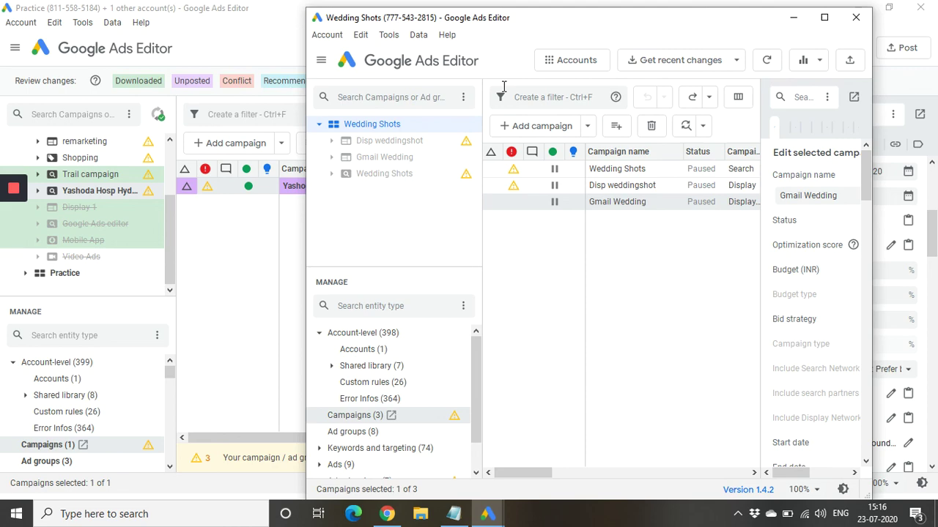
click(783, 28)
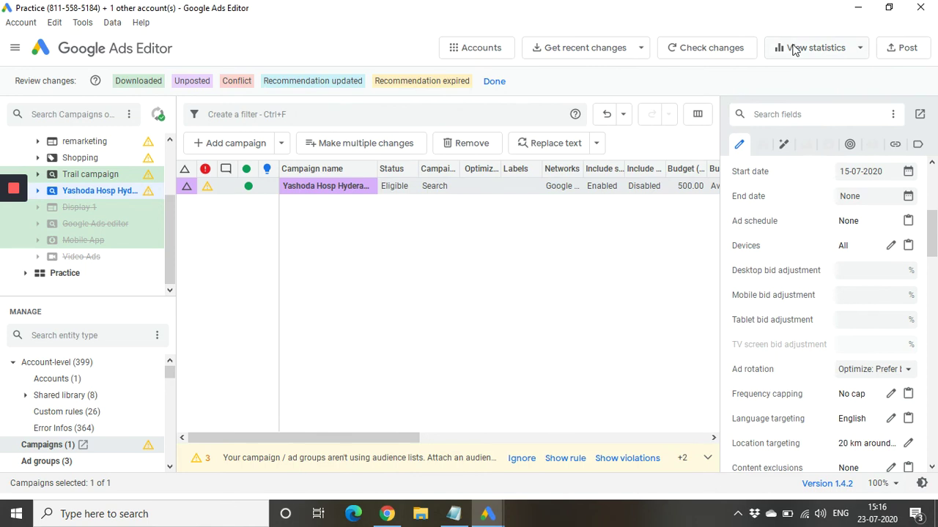
- Download Yesterday's (22-07-2020) Performance statistics only, leaving Conversions unticked
click(792, 48)
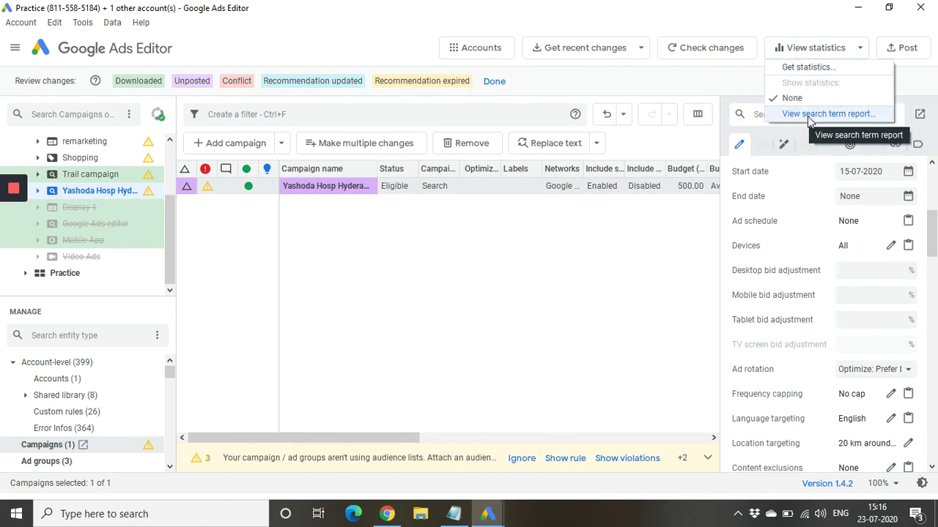
click(804, 67)
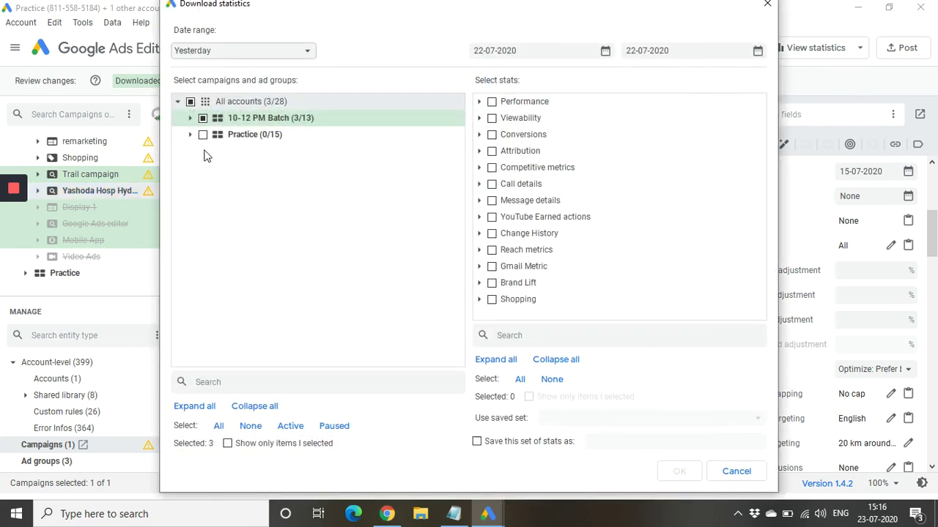
click(523, 102)
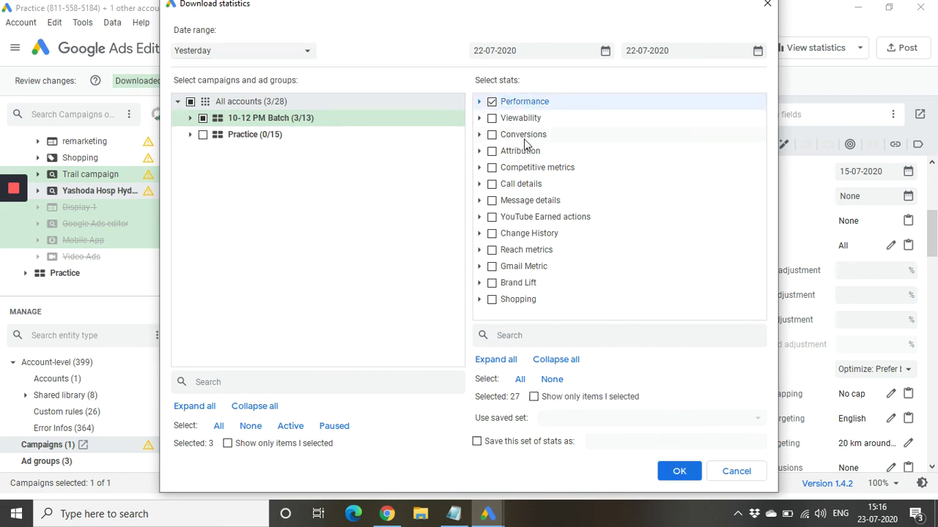
click(525, 138)
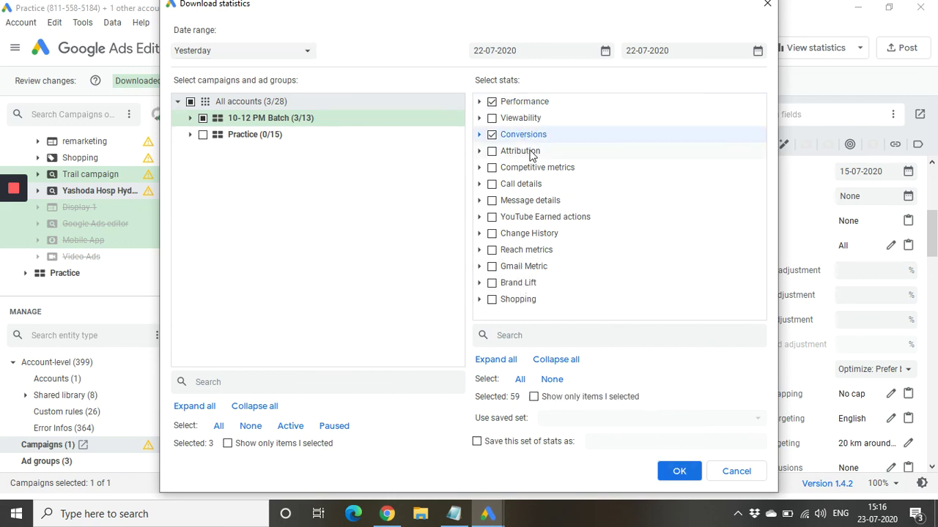
click(531, 137)
click(668, 476)
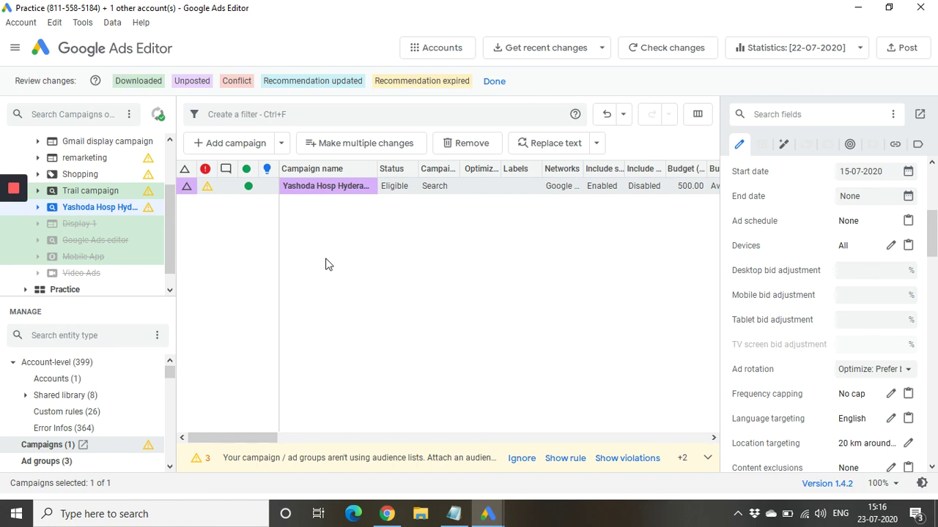
click(142, 23)
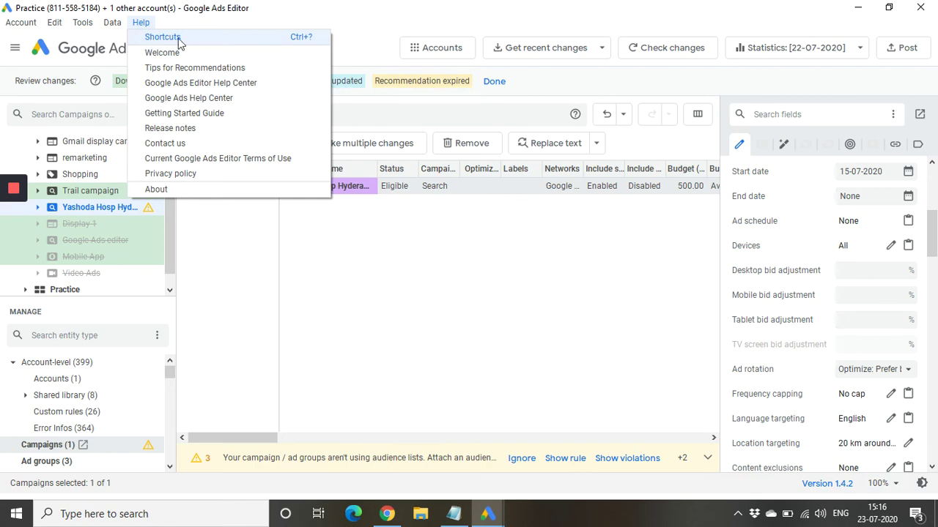
click(253, 38)
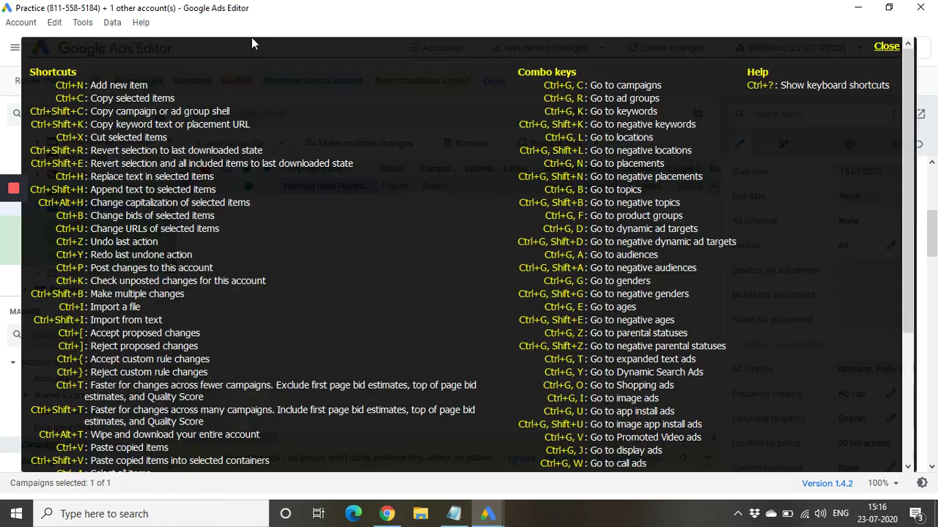
scroll(531, 271, down, 3)
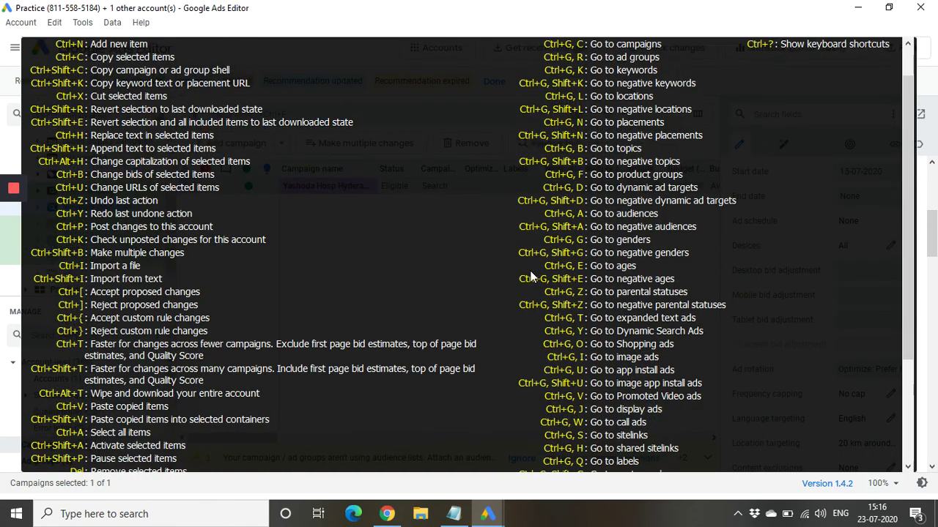
scroll(530, 271, down, 4)
scroll(343, 293, up, 6)
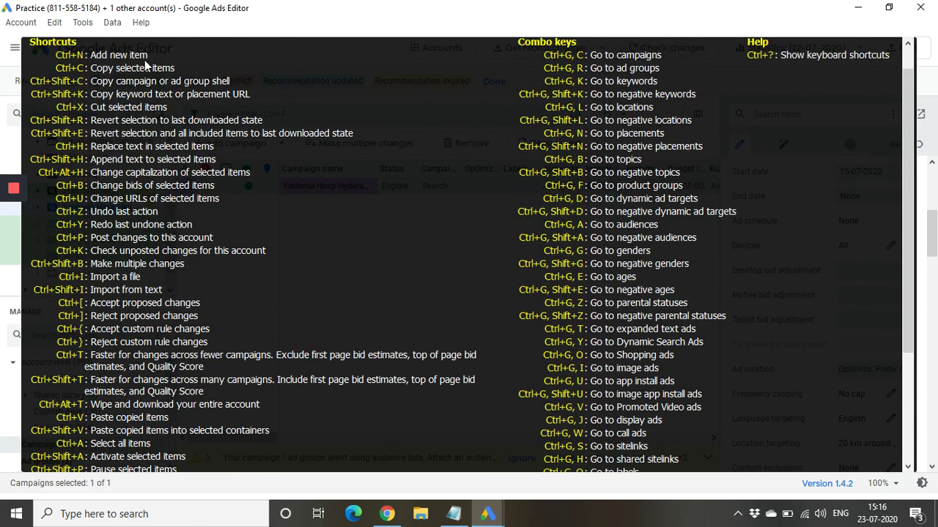
scroll(564, 237, down, 6)
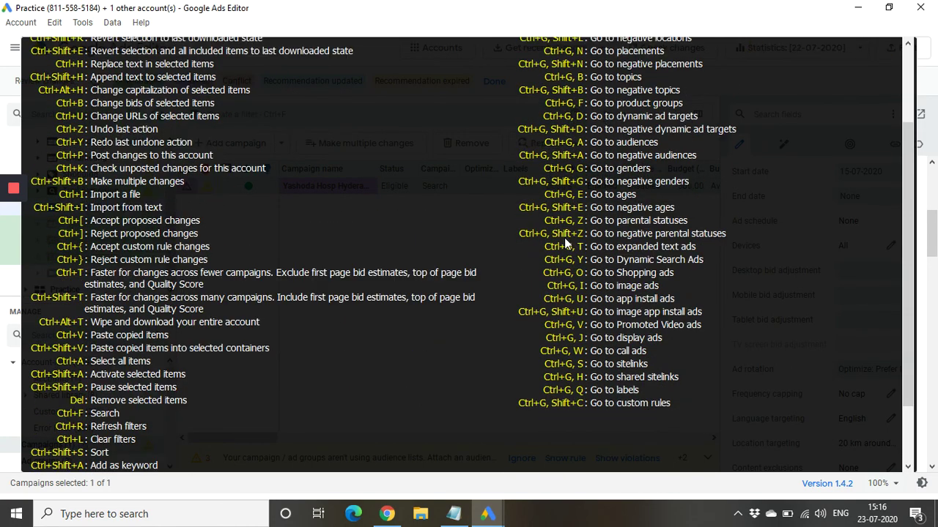
scroll(537, 326, up, 6)
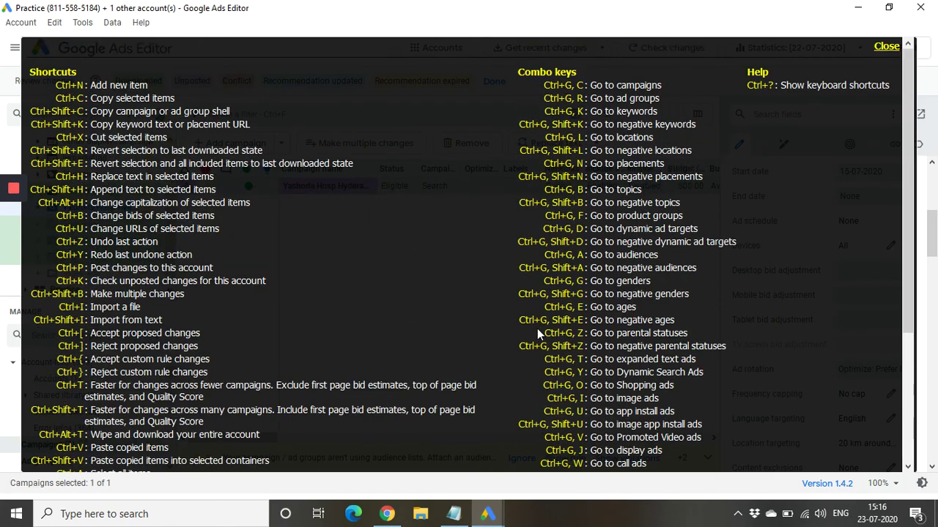
click(886, 47)
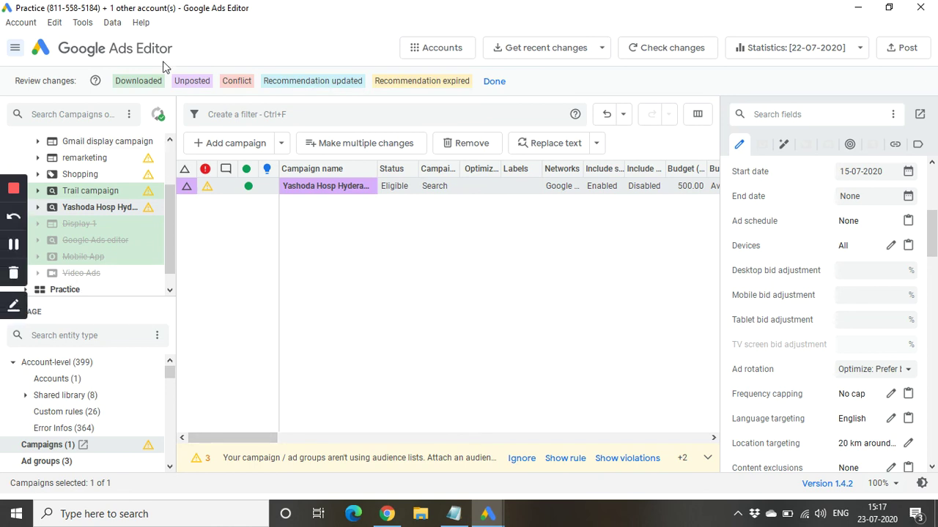
click(21, 24)
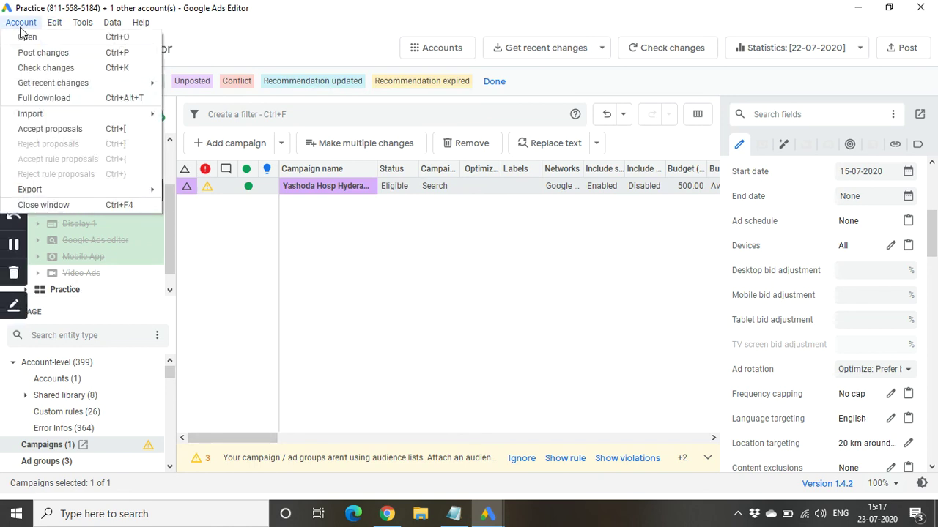
mouse_move(16, 189)
click(842, 404)
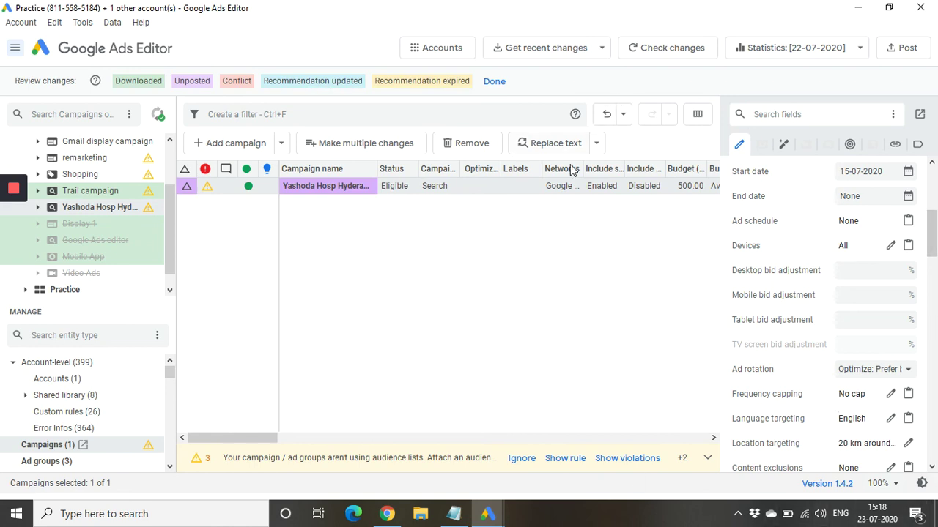
click(596, 143)
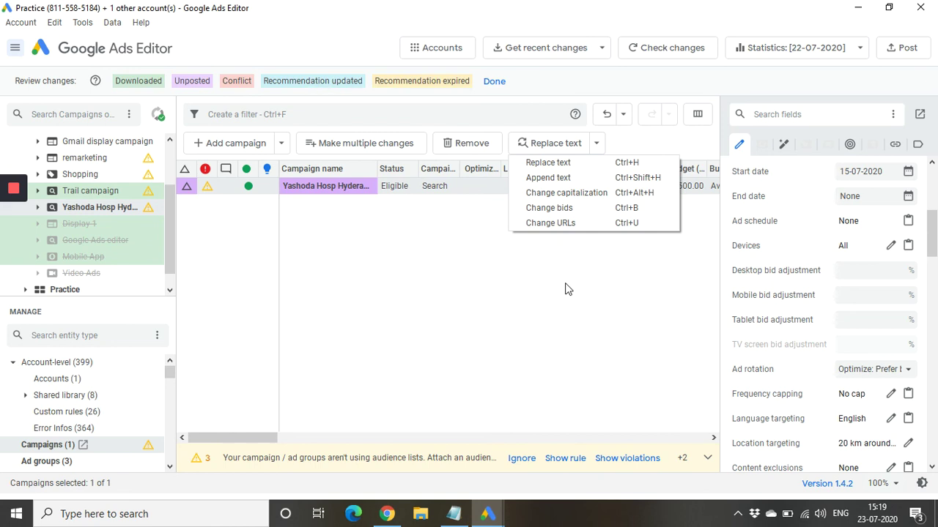
click(138, 25)
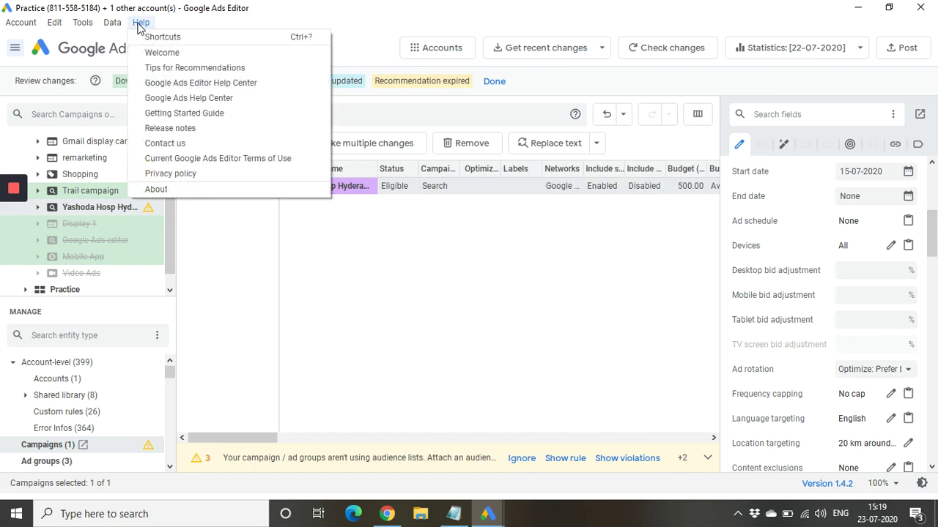
click(477, 287)
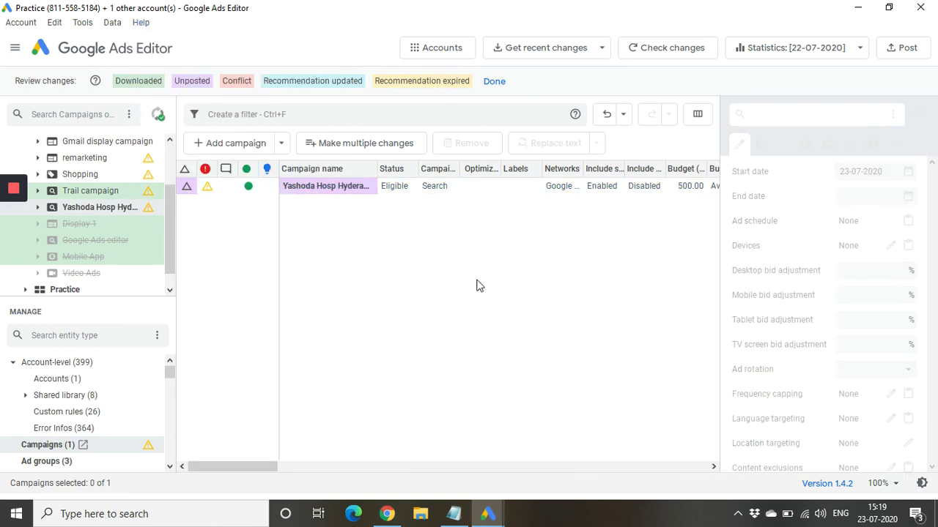